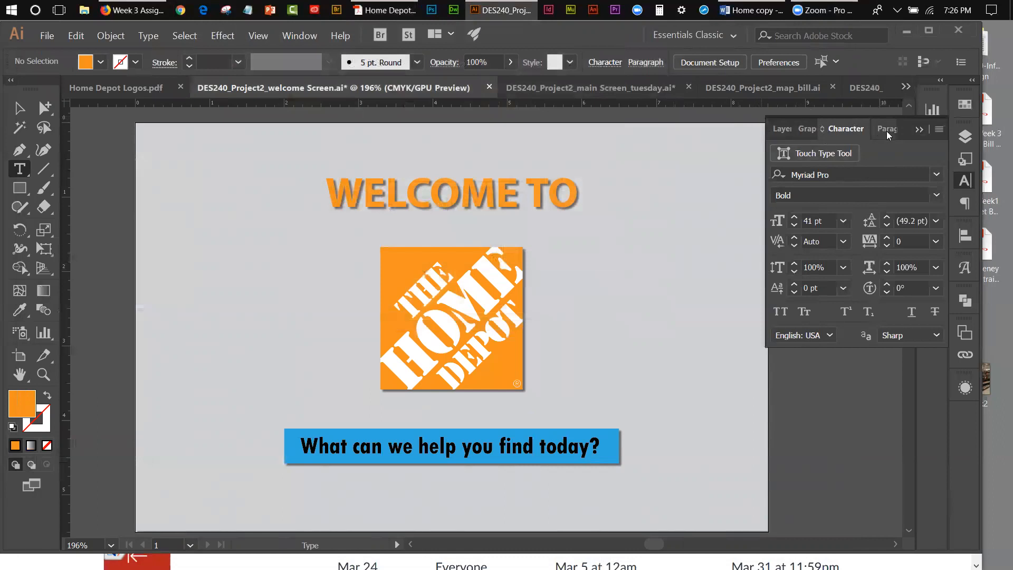
Step: Hide the layer named "hide" that holds the finished welcome screen artwork
left_click(916, 132)
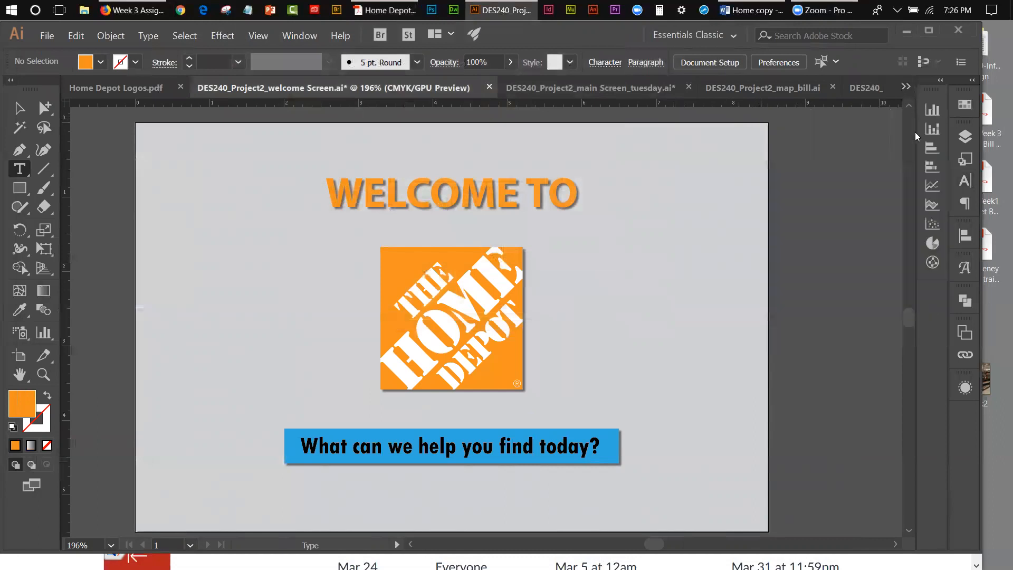
left_click(968, 137)
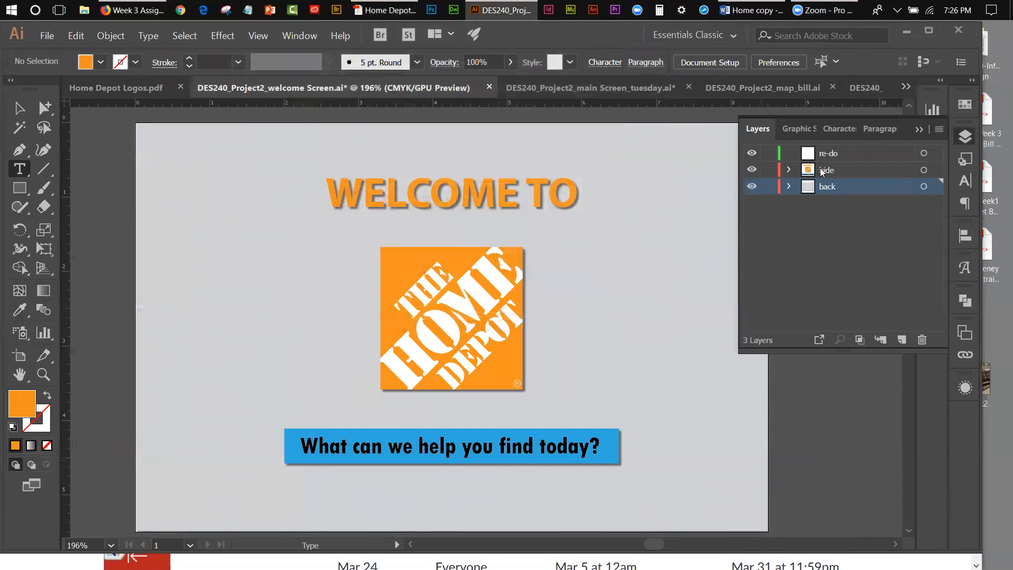
left_click(752, 170)
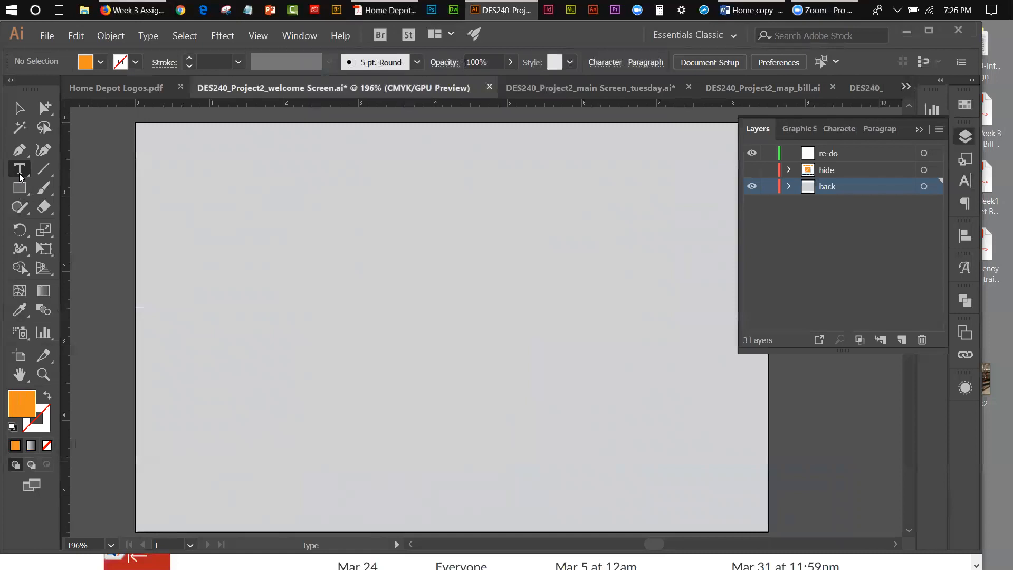
Step: Turn the artboard-sized rectangle on the back layer into a text area reading "WELCOME TO:" and move it slightly down the artboard
left_click(138, 158)
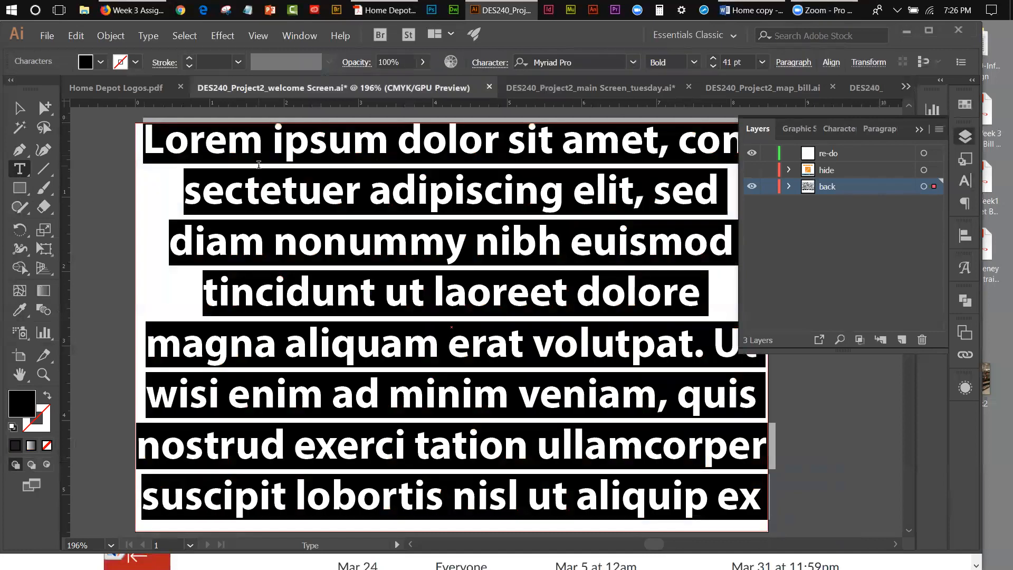
type("z")
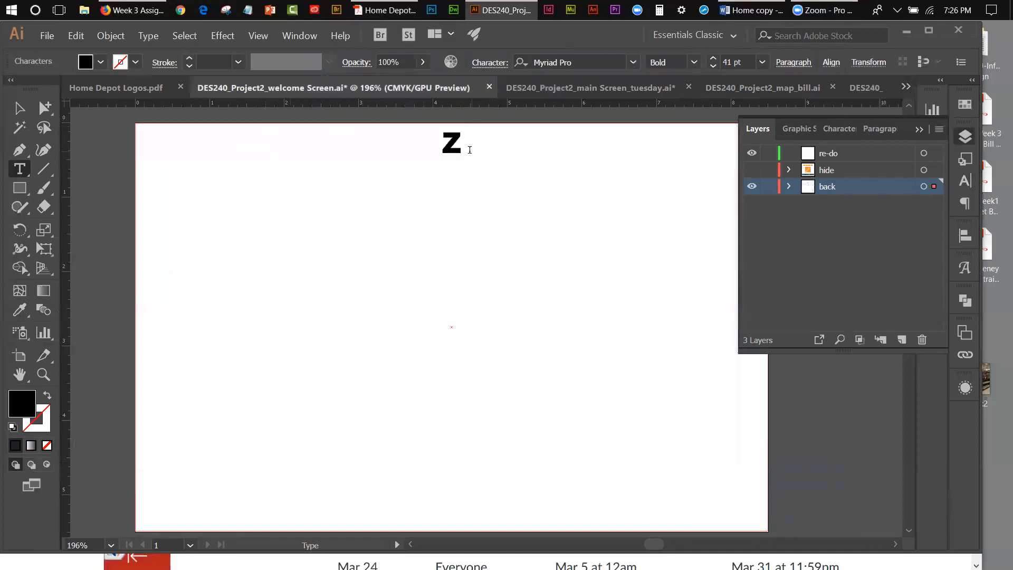
left_click_drag(462, 144, 441, 141)
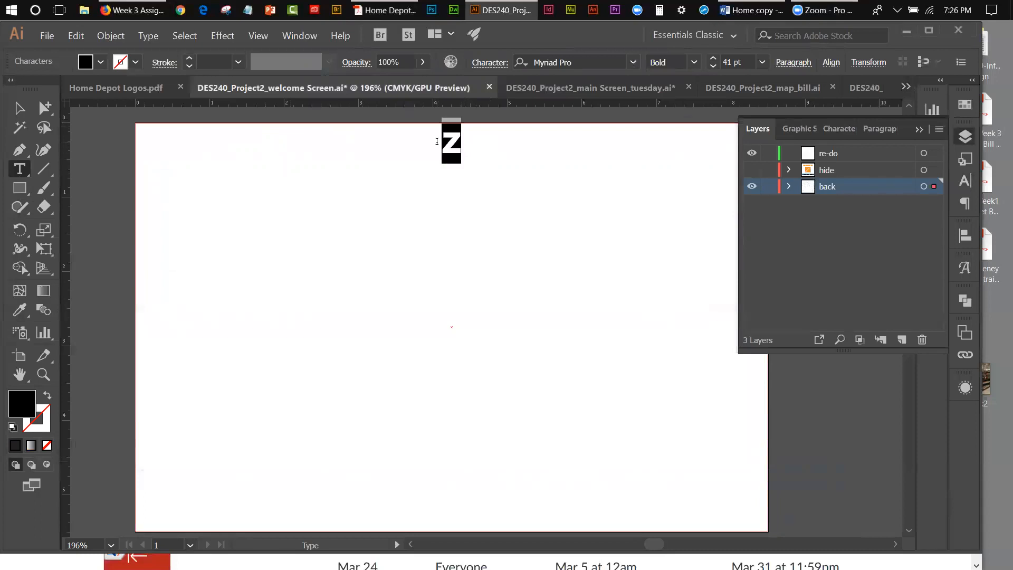
type("We")
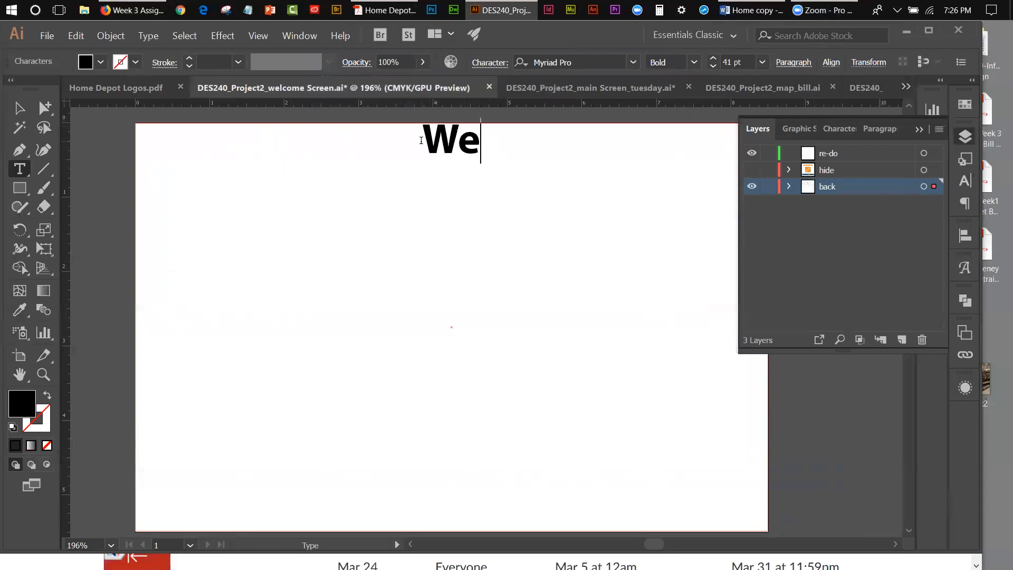
key("BackSpace")
key("BackSpace")
type("WELCOME TO")
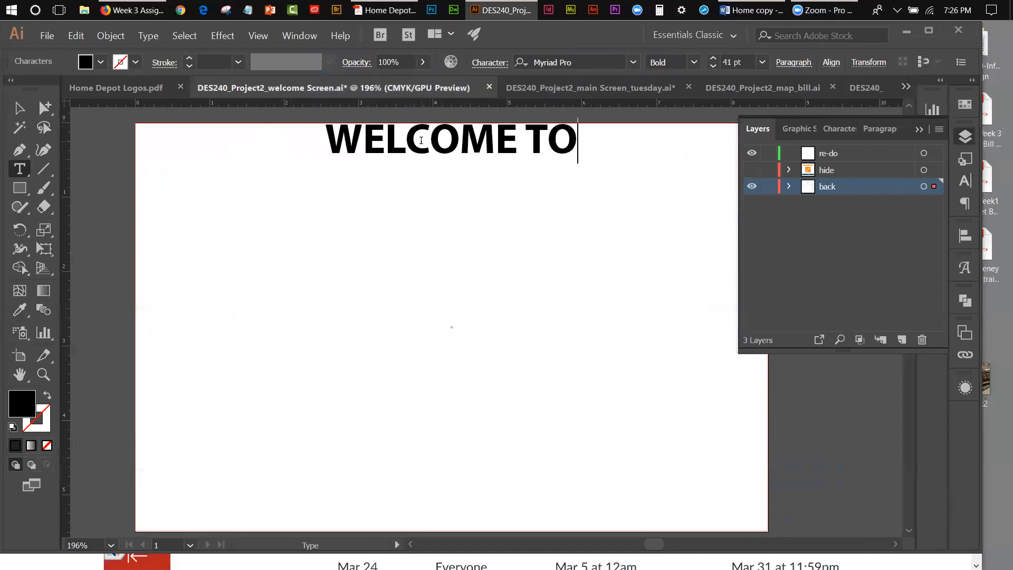
type(":")
key("Escape")
left_click_drag(442, 153, 441, 195)
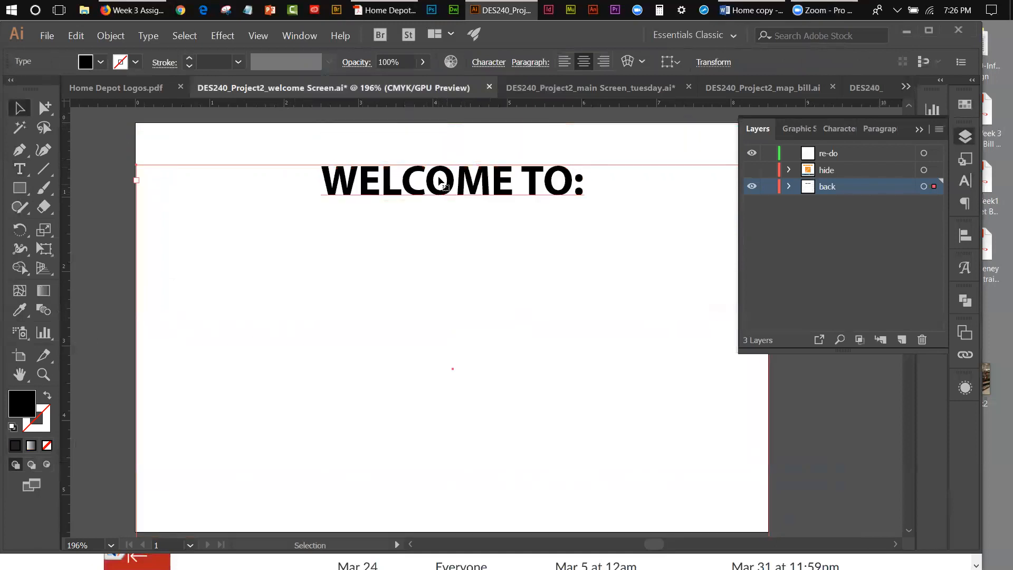
Step: Toggle the visibility of the hide and back layers to check which artwork each one holds
left_click(969, 183)
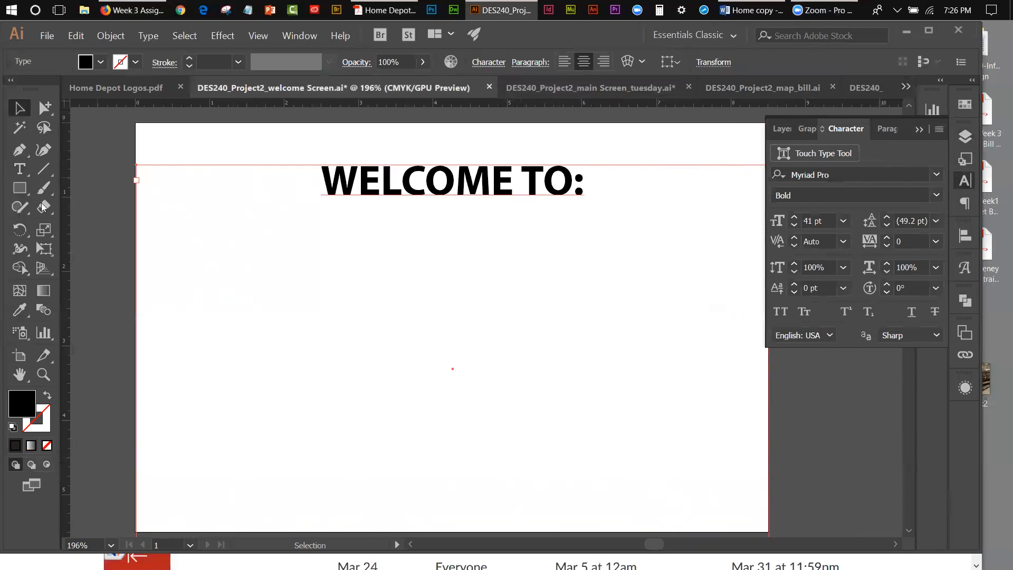
left_click(921, 130)
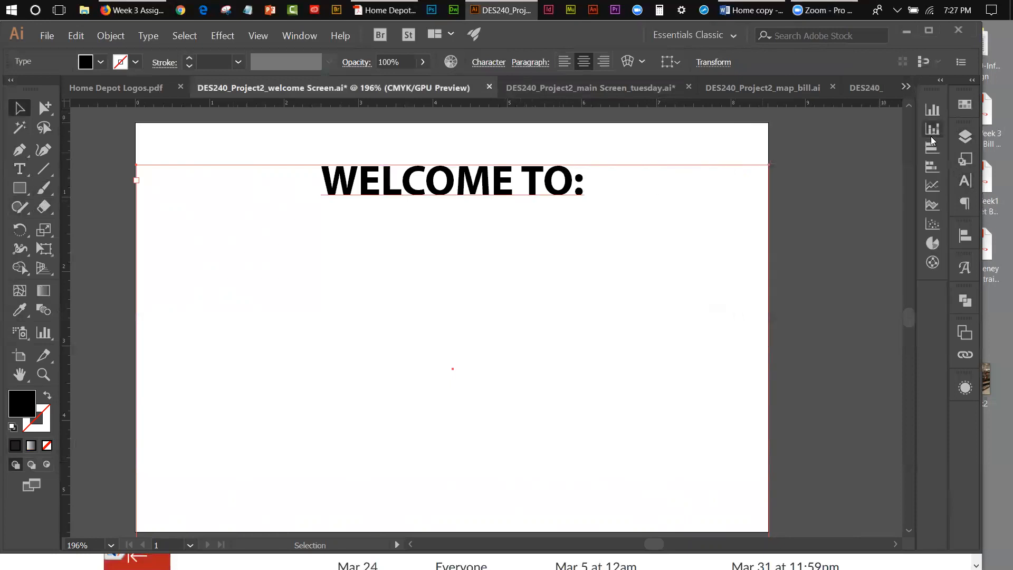
left_click(965, 137)
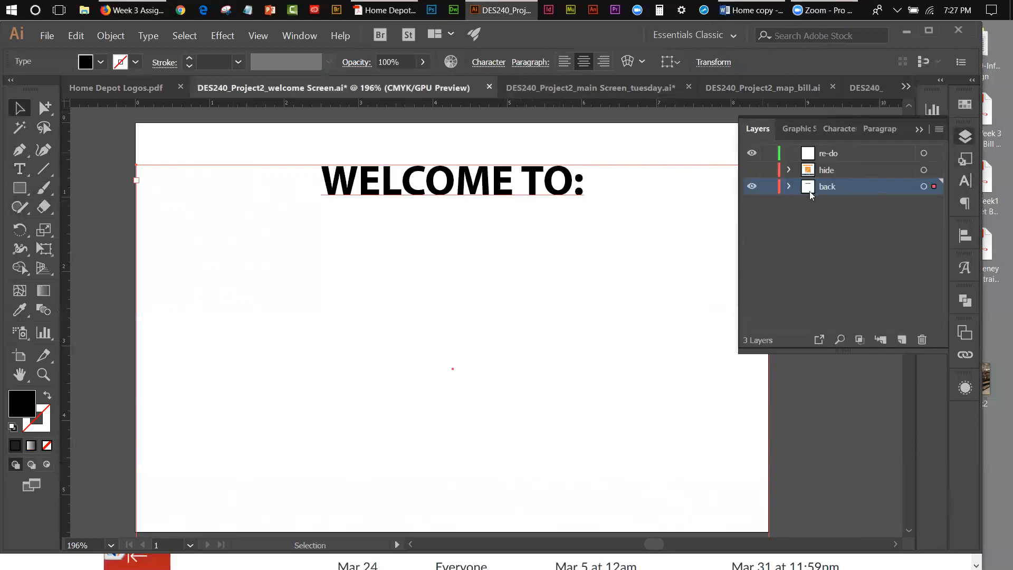
left_click(752, 170)
left_click(752, 169)
left_click(752, 187)
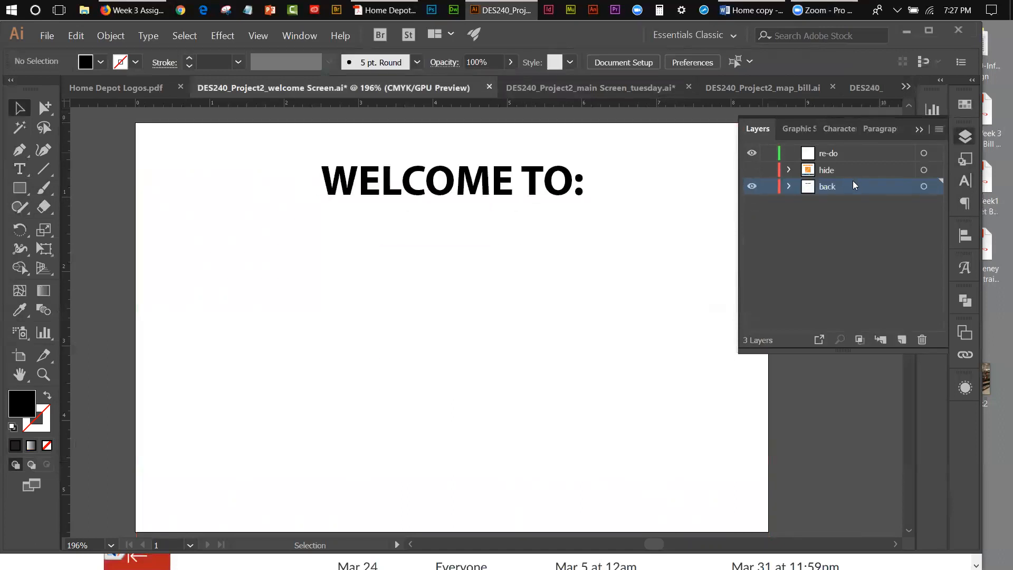
Step: Create a new layer above the back layer and name it "background"
left_click(901, 340)
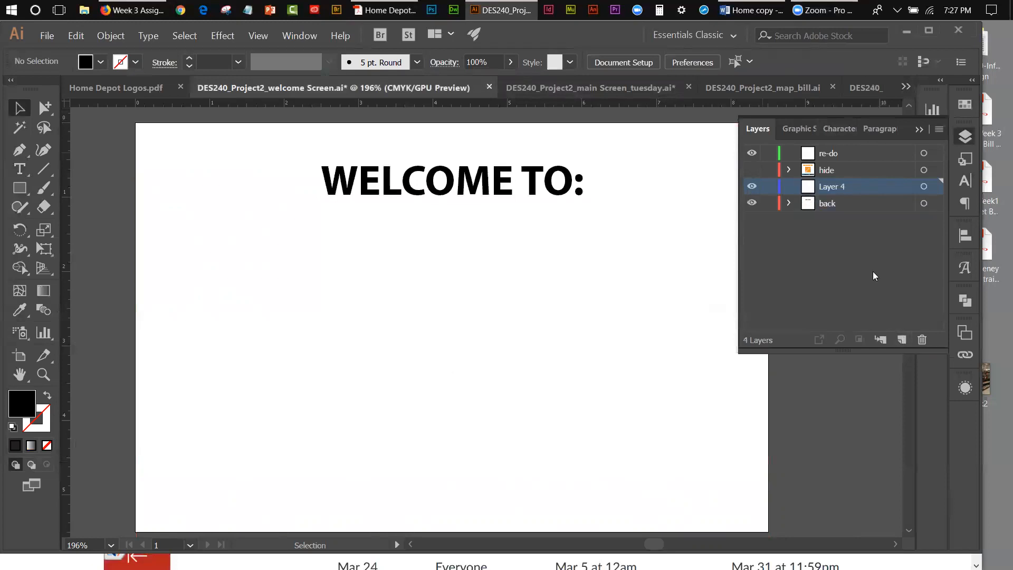
double_click(844, 186)
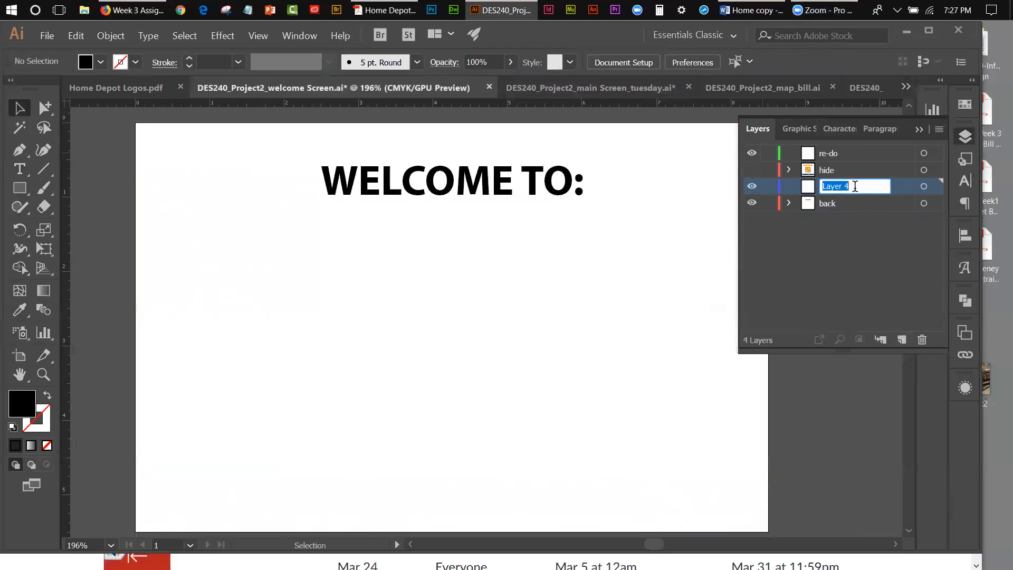
type("background")
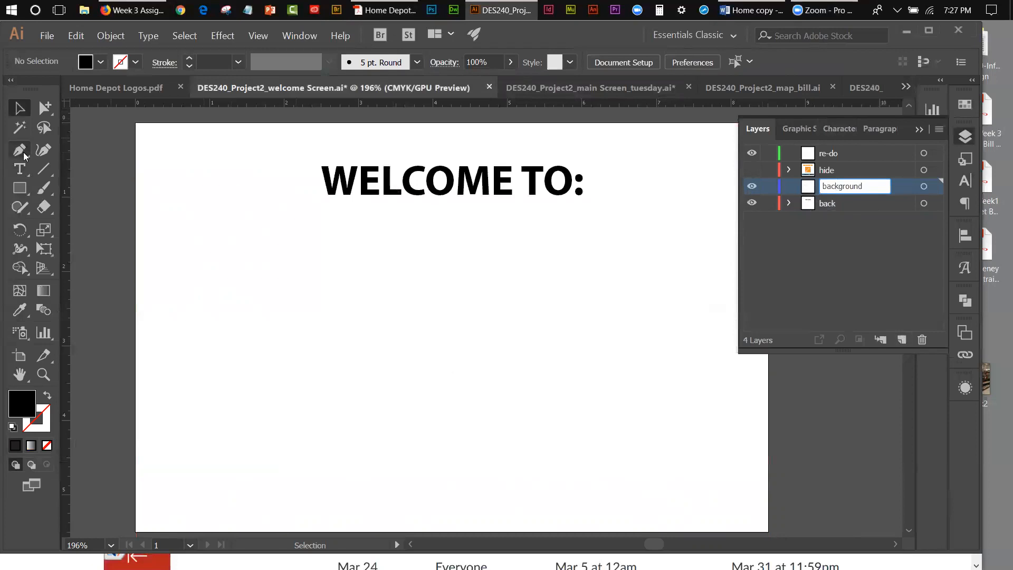
Step: Draw a rectangle covering the artboard on the background layer and fill it with the light gray swatch
left_click(20, 186)
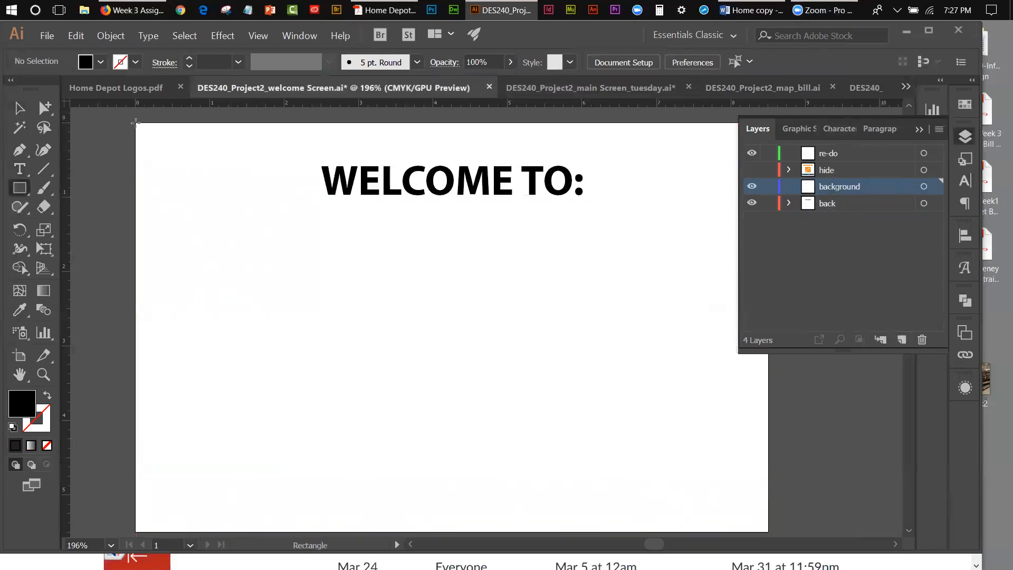
left_click_drag(135, 122, 768, 530)
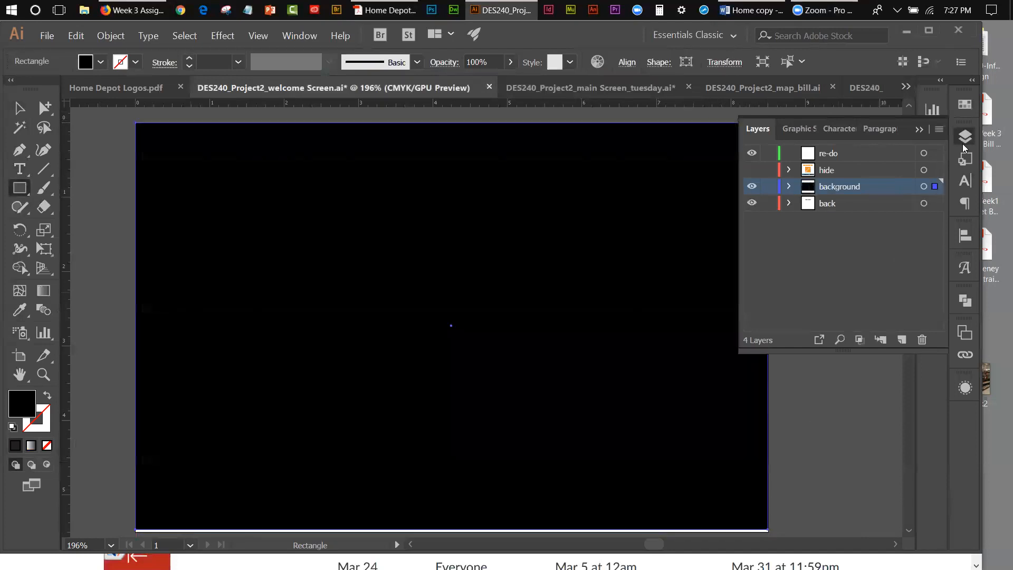
left_click(969, 101)
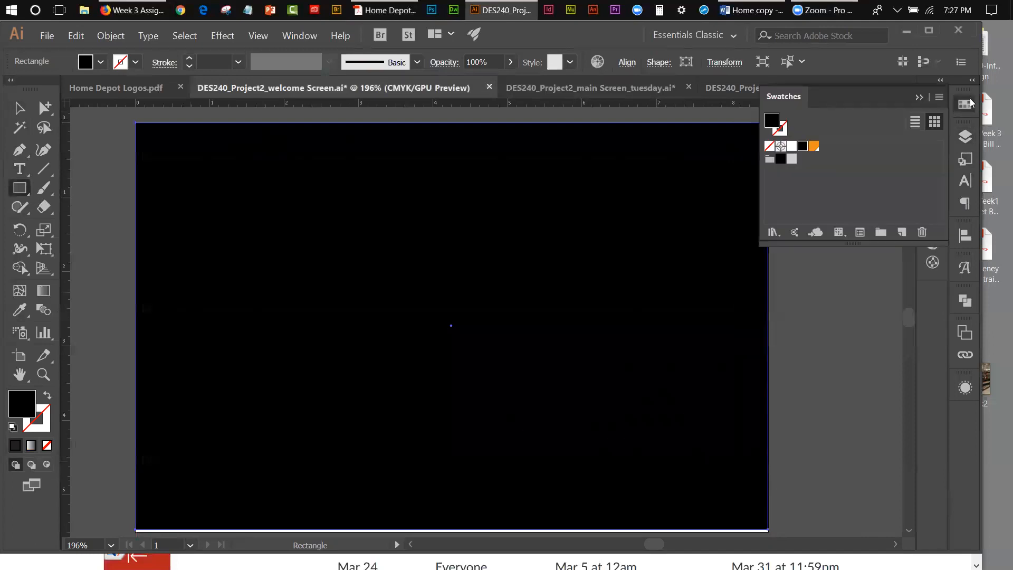
left_click(793, 160)
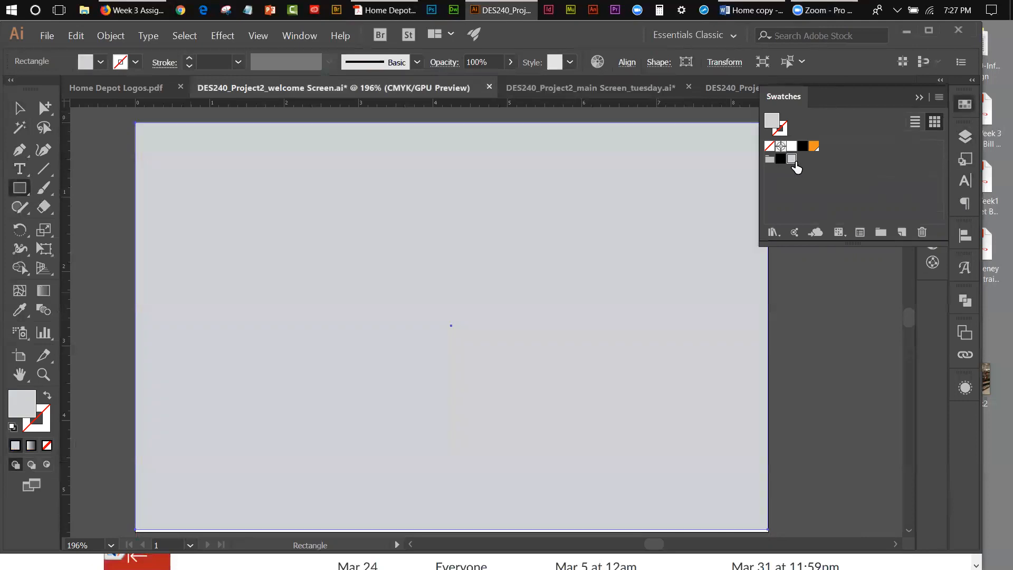
left_click(918, 97)
Step: Hide the gray rectangle and move the "WELCOME TO:" text from the back layer to the re-do layer
left_click(965, 135)
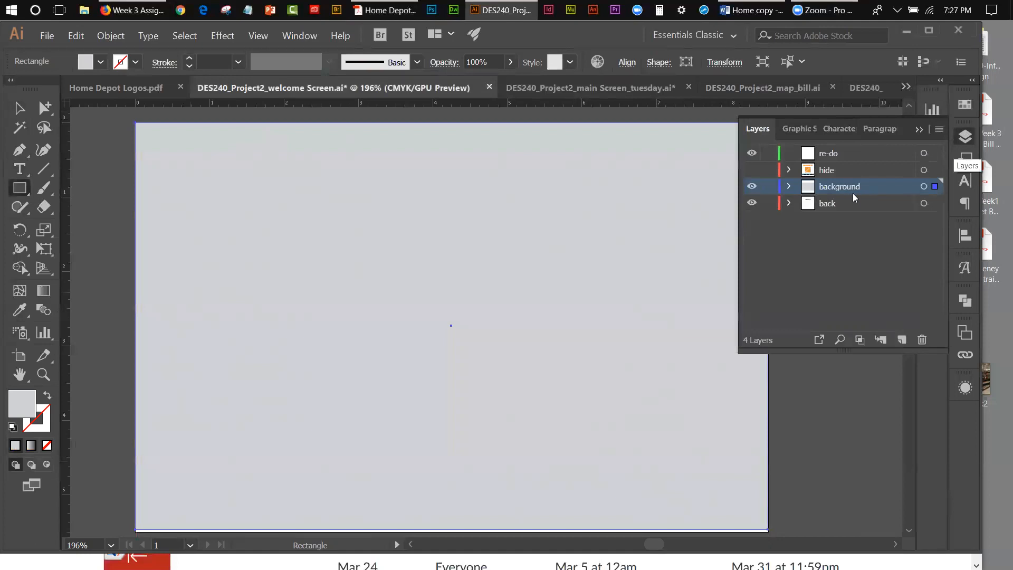
key("v")
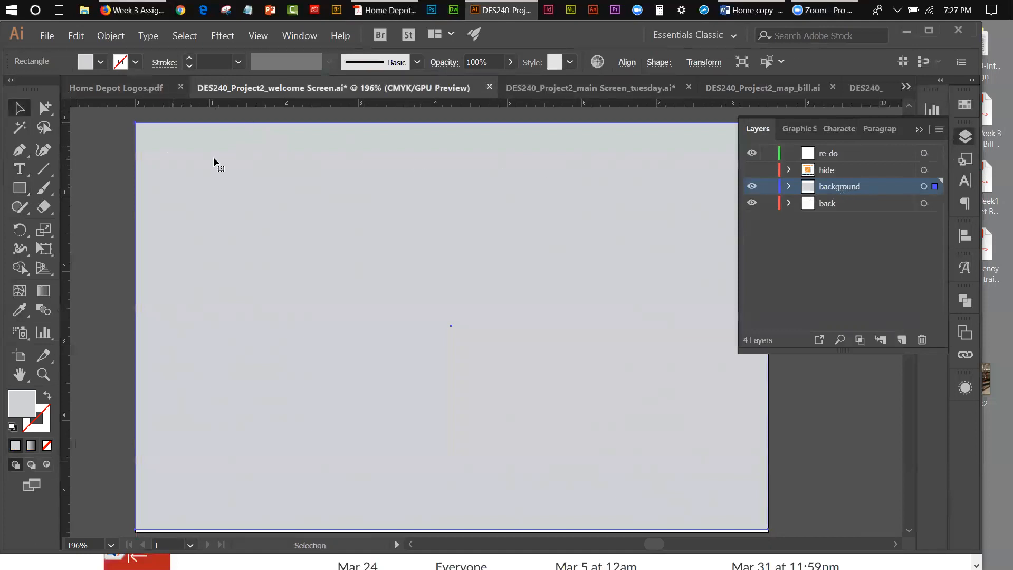
left_click(109, 36)
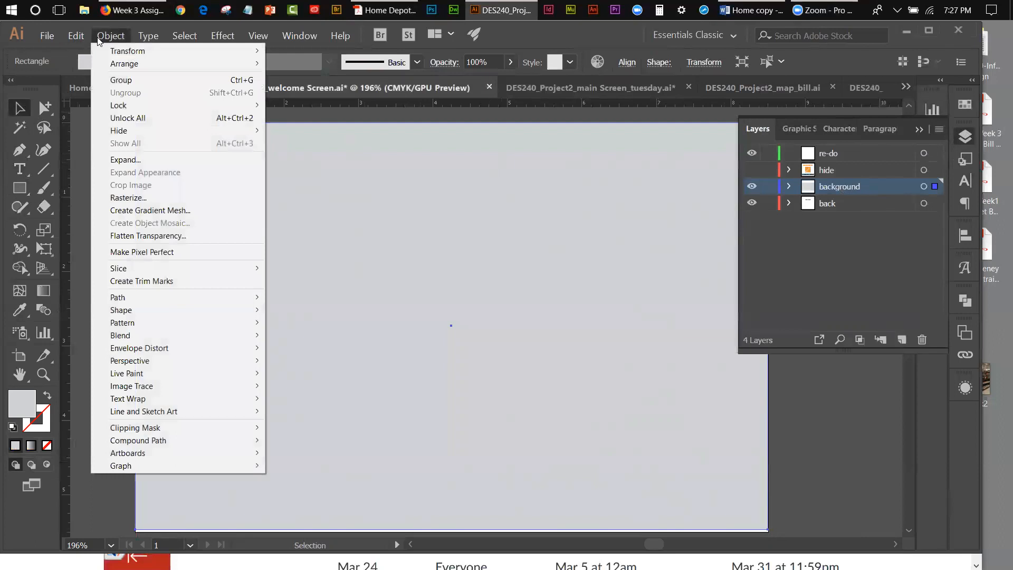
left_click(288, 132)
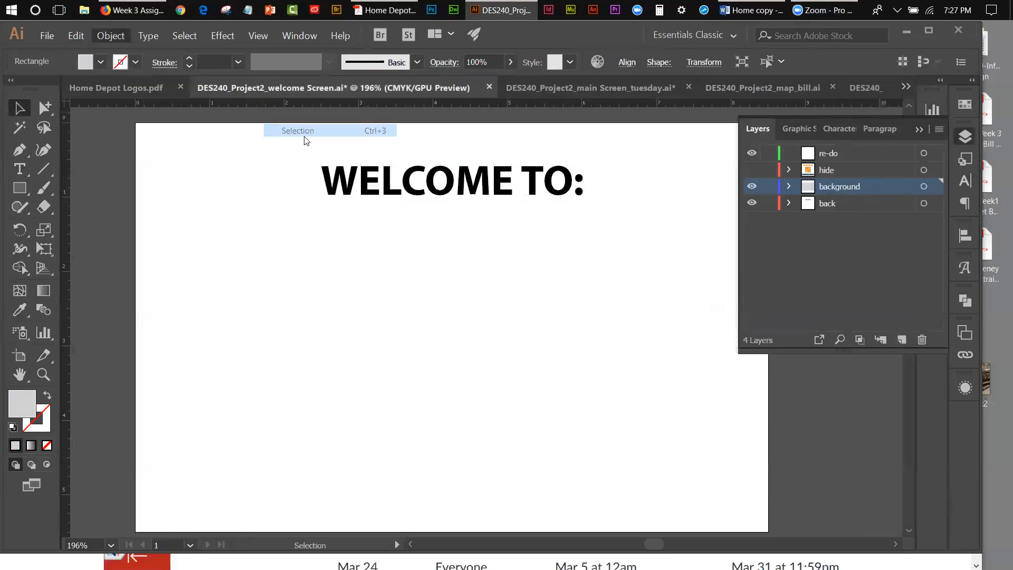
left_click(447, 188)
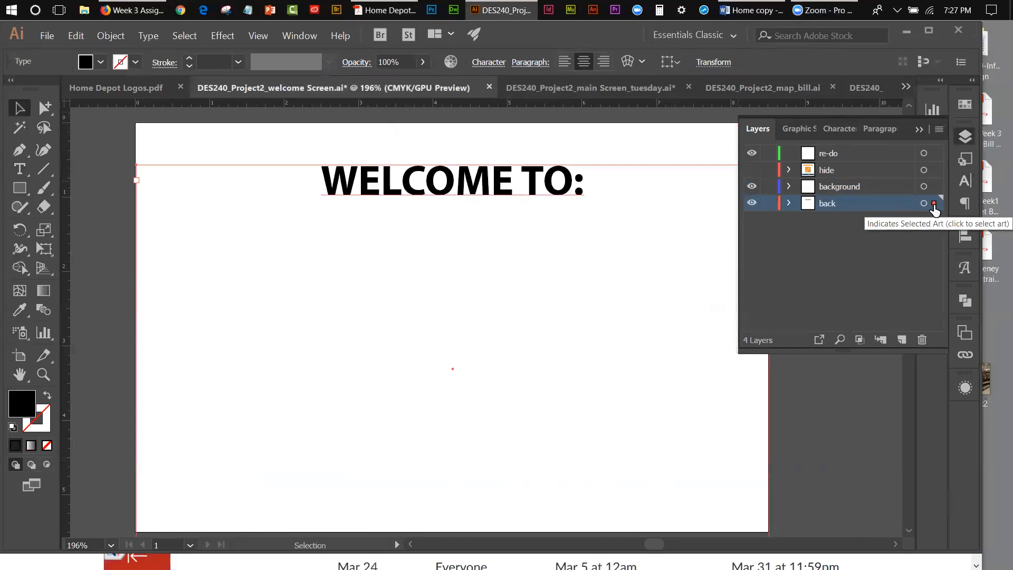
left_click_drag(934, 210, 933, 160)
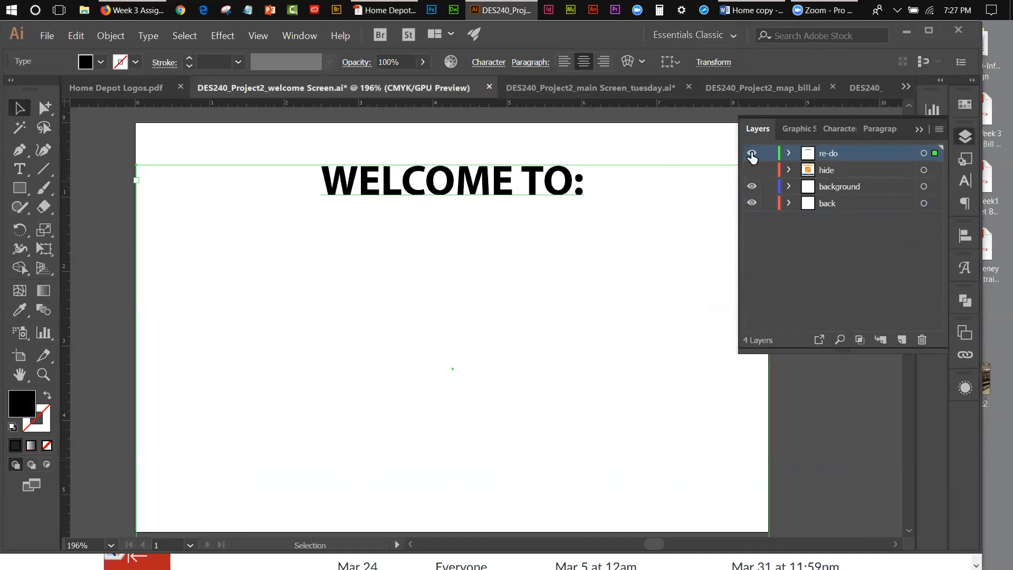
Step: Show the hidden gray rectangle on the background layer again
left_click(846, 190)
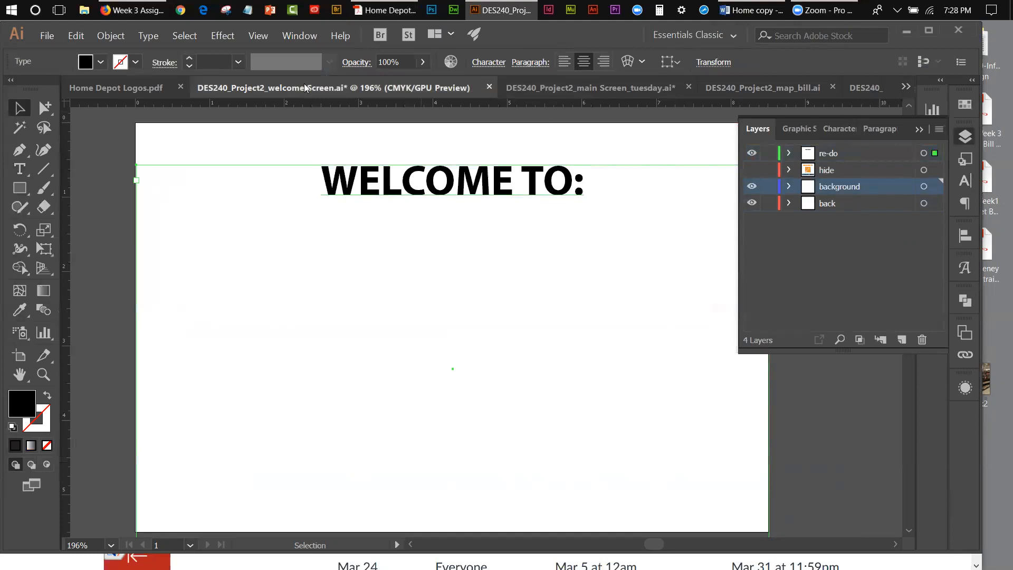
left_click(104, 38)
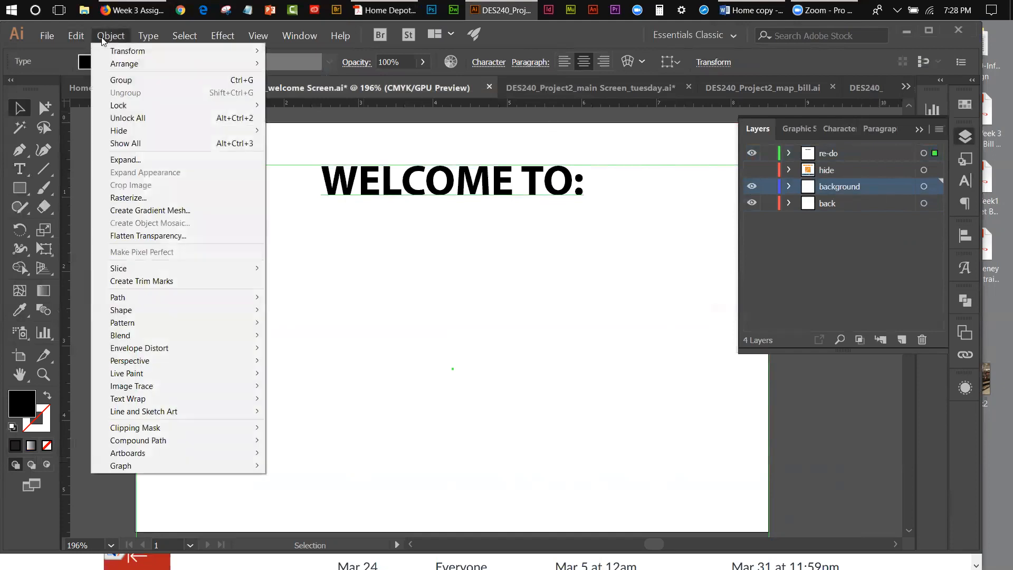
left_click(124, 144)
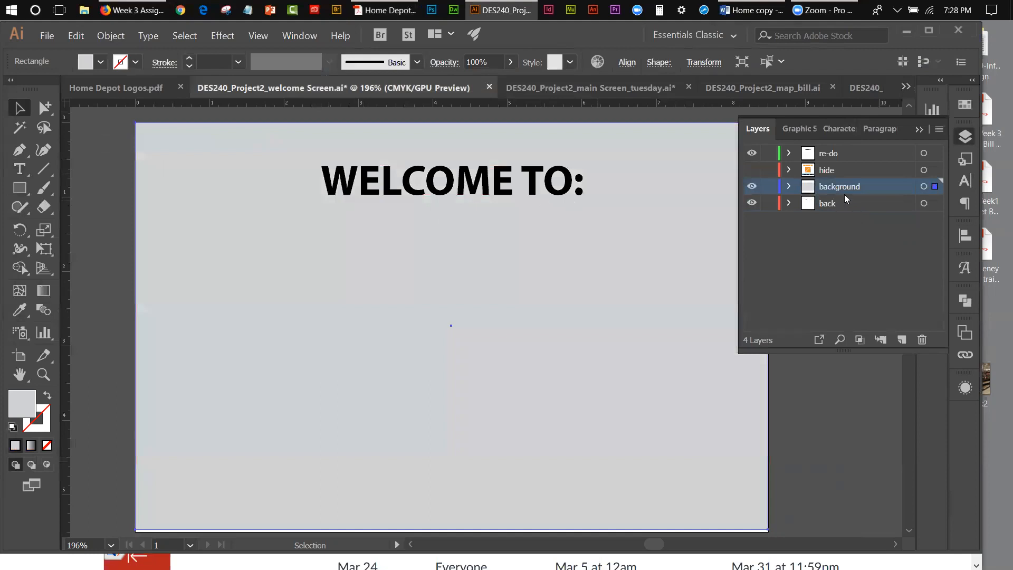
Step: Lock the background and back layers, and briefly show the hide layer to compare the heading with the original design
left_click(769, 187)
left_click(769, 203)
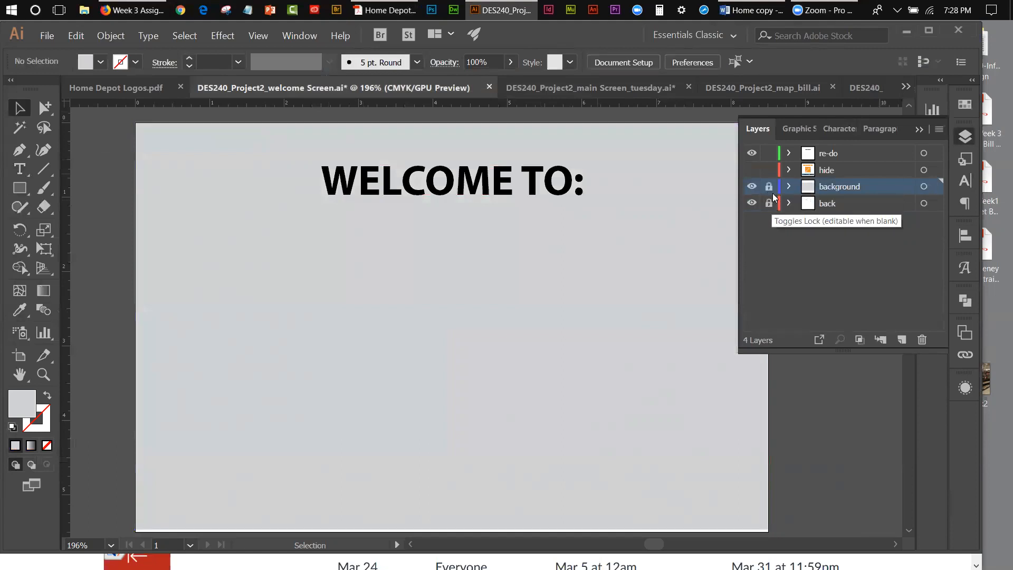
left_click(769, 187)
left_click(753, 170)
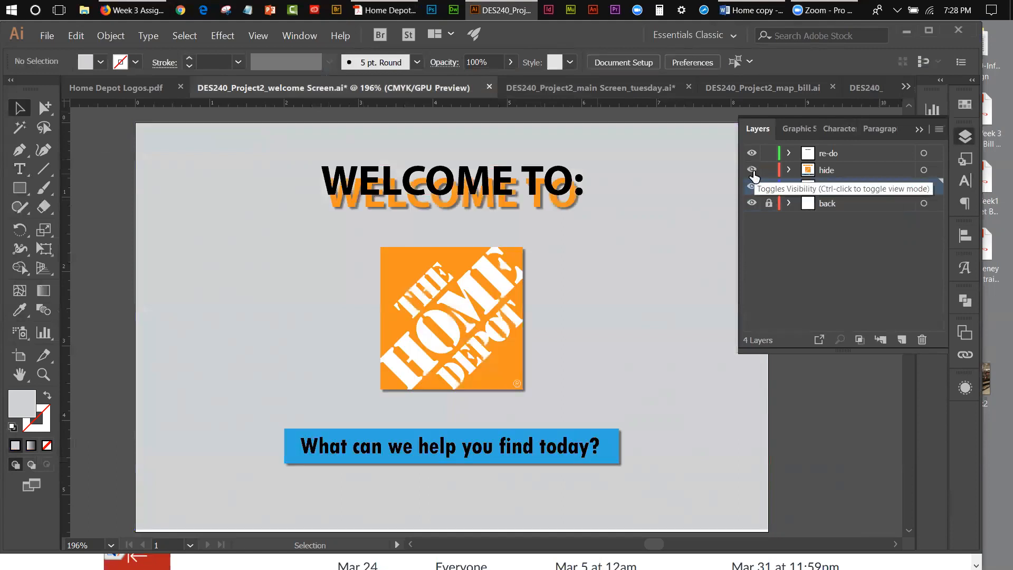
left_click(753, 172)
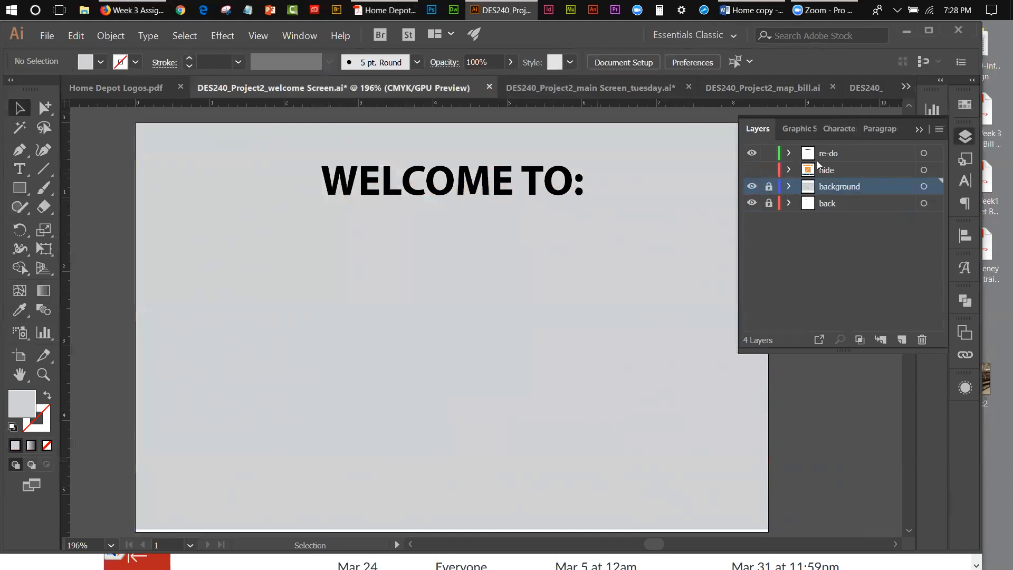
Step: Recolor the whole "WELCOME TO:" heading with the orange swatch
double_click(551, 197)
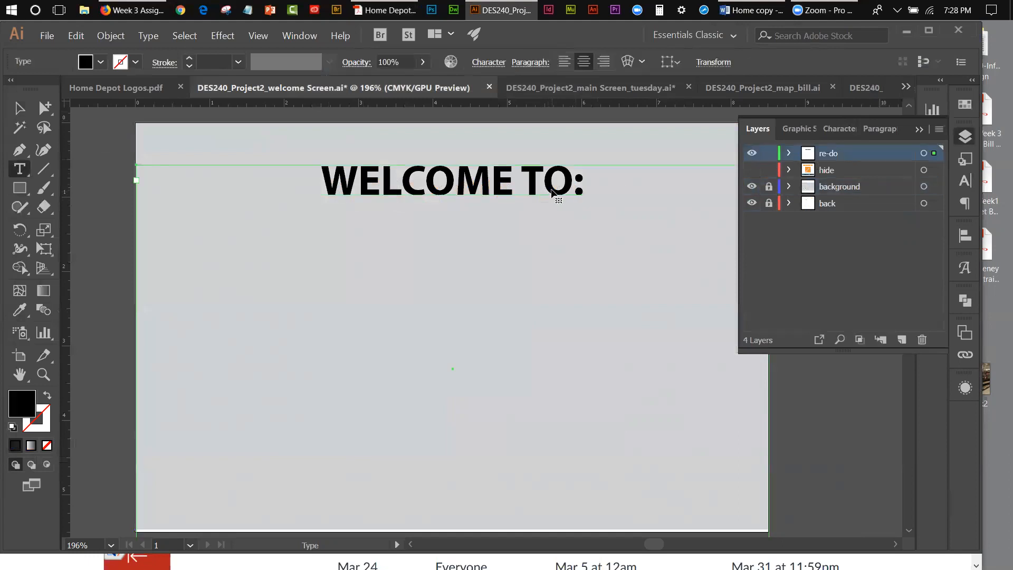
key("ctrl+a")
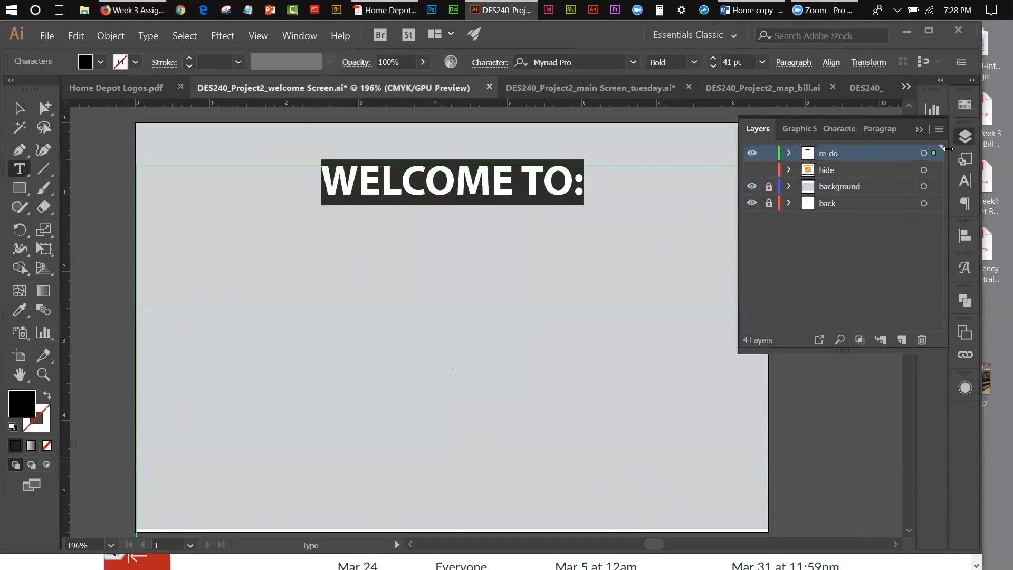
left_click(964, 109)
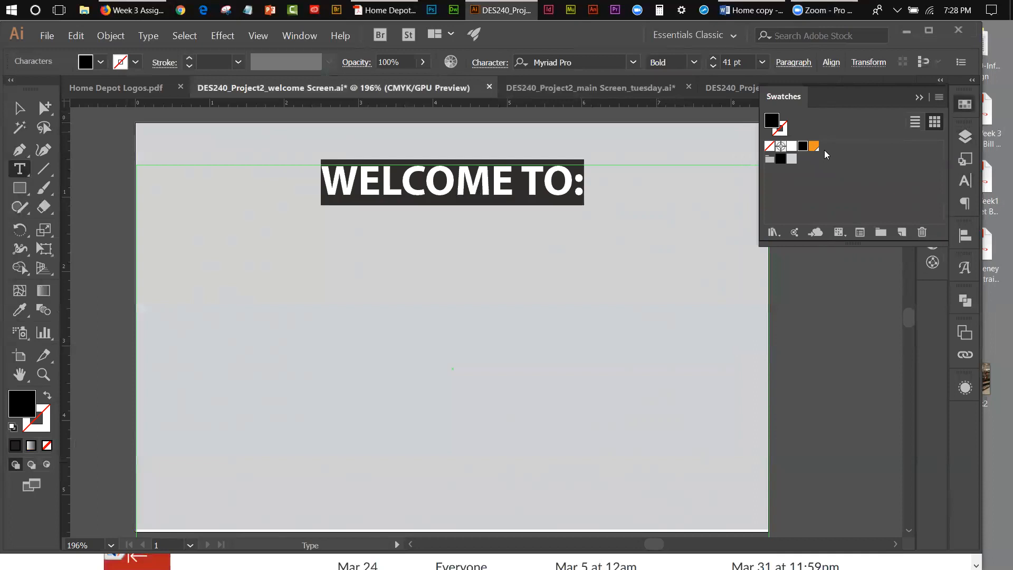
left_click(770, 234)
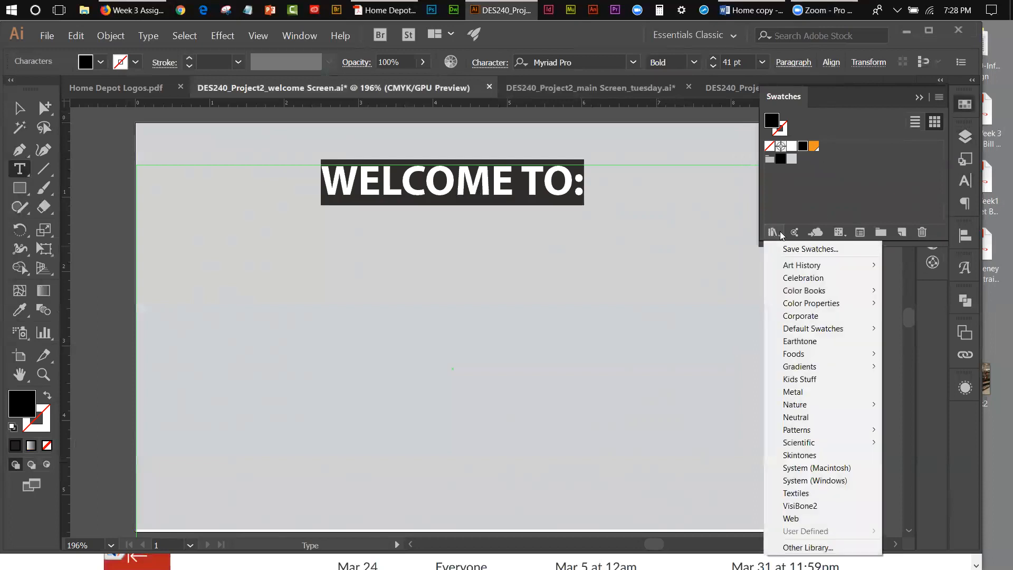
left_click(810, 211)
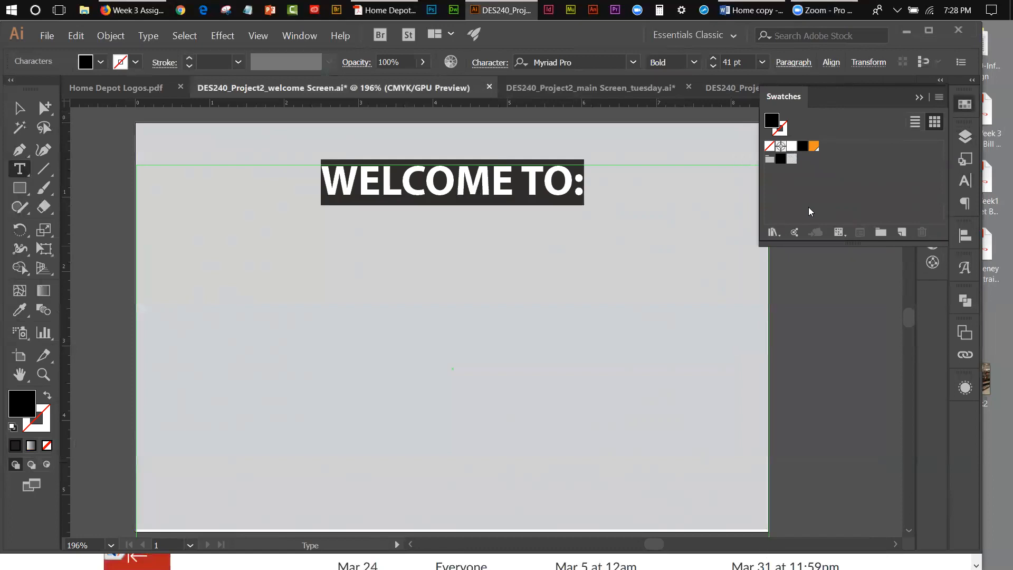
left_click(814, 147)
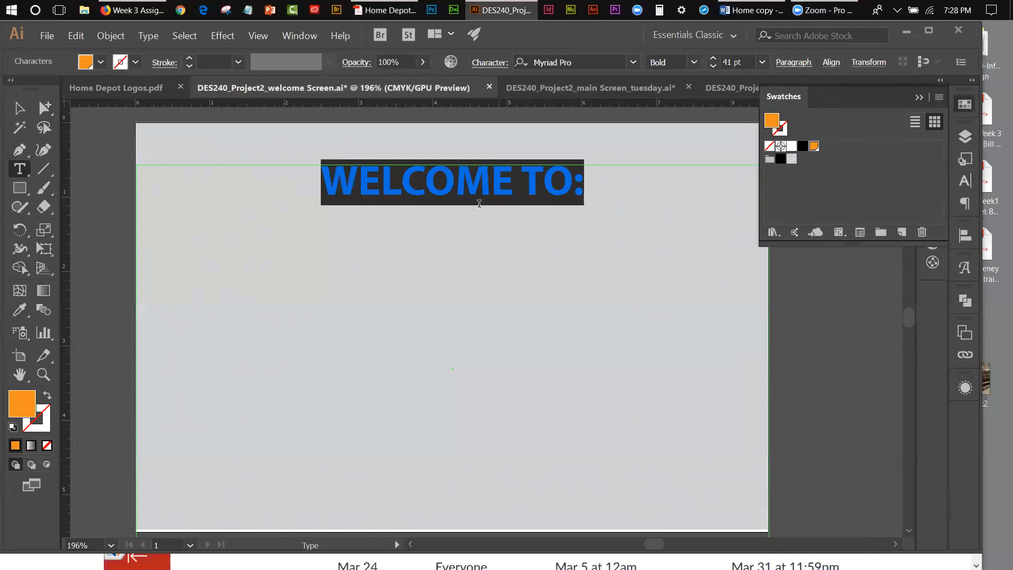
key("Escape")
left_click(482, 158)
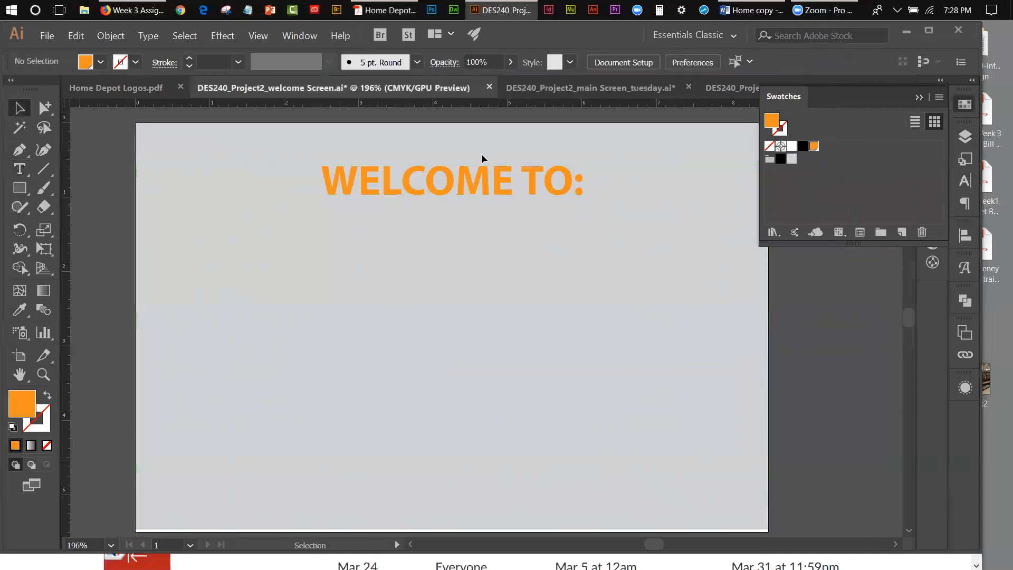
Step: Nudge the "WELCOME TO:" heading slightly down on the artboard
left_click(496, 180)
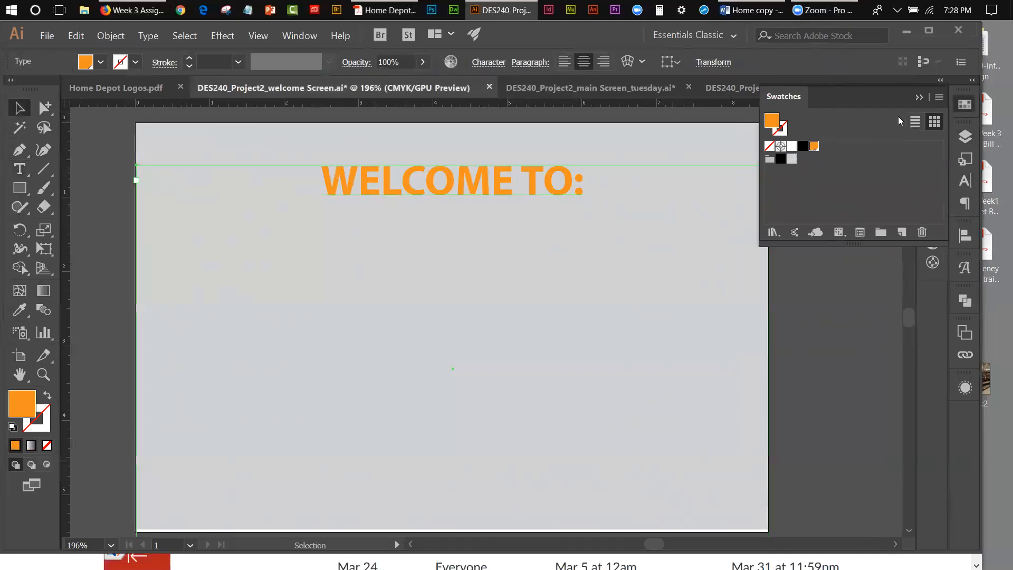
left_click(920, 97)
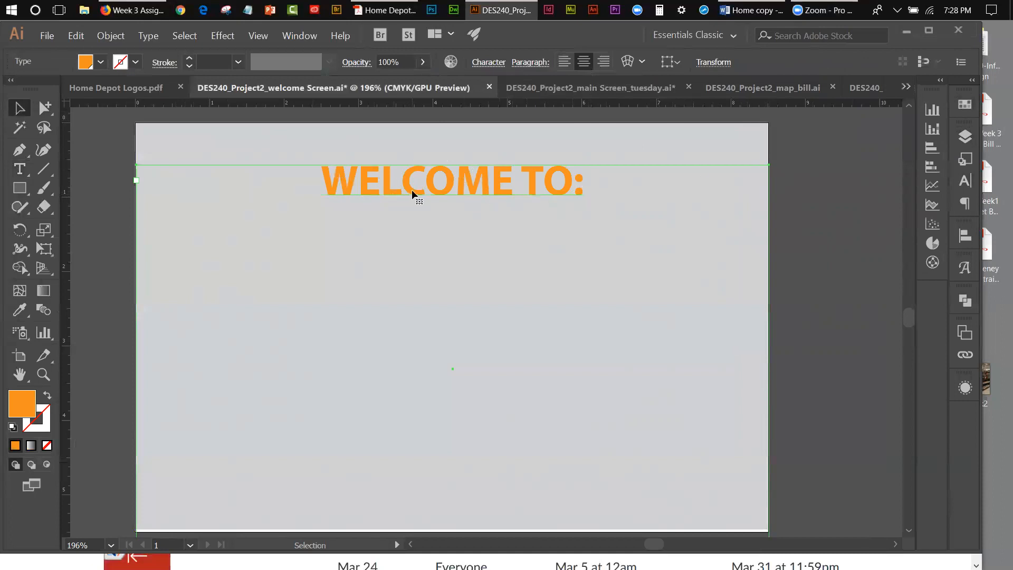
key("Down")
key("Down")
key("Down")
key("Down")
key("Down")
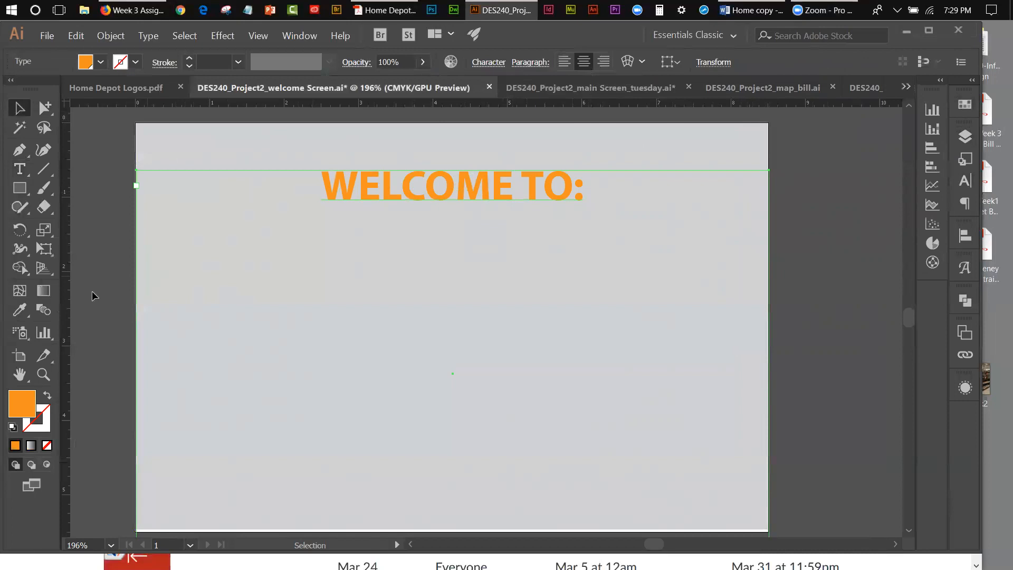
Step: Start placing a file and browse to the Week 3 folder inside DES-240-Information Design on the Desktop
left_click(45, 36)
left_click(63, 222)
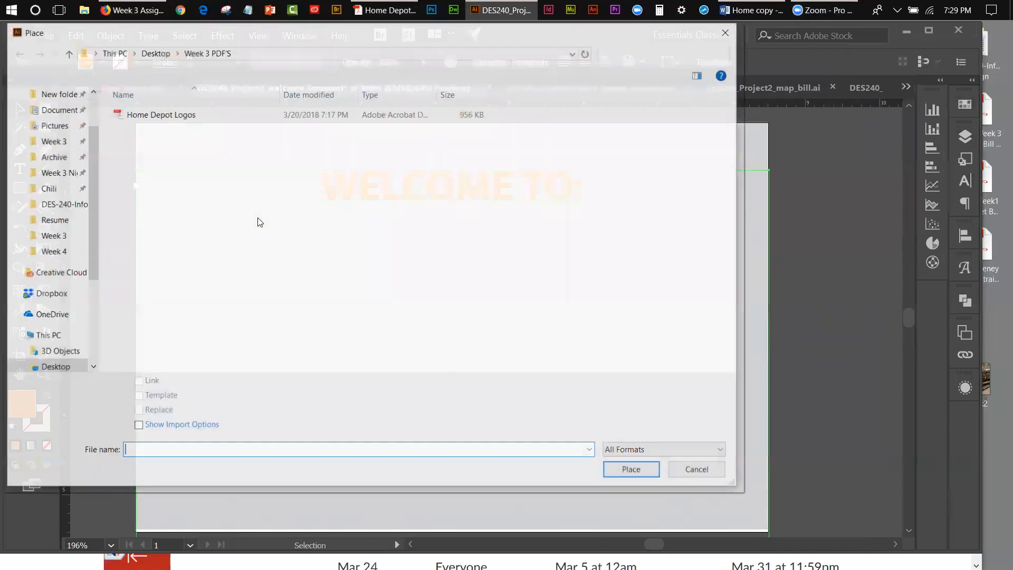
left_click(154, 52)
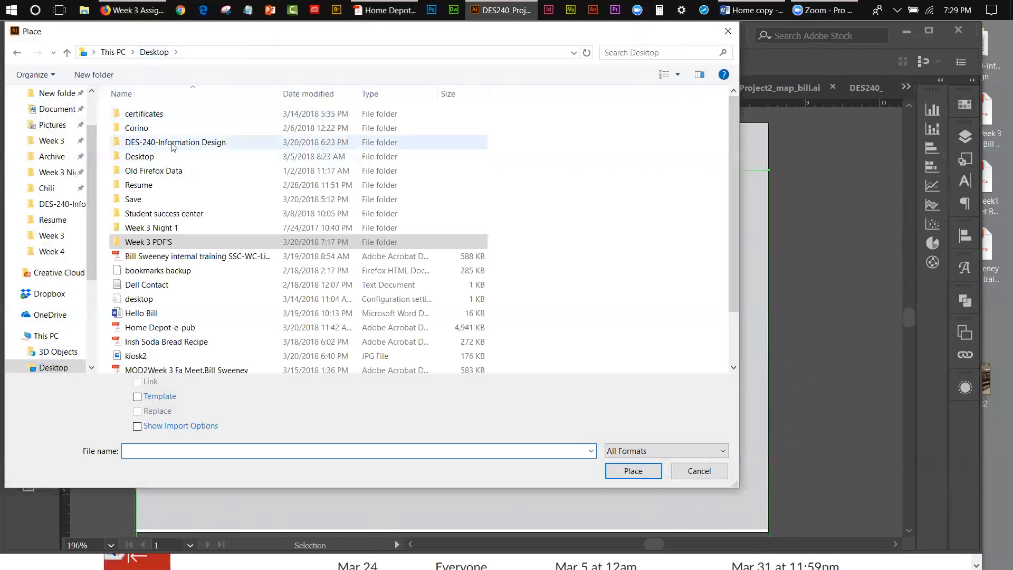
double_click(171, 147)
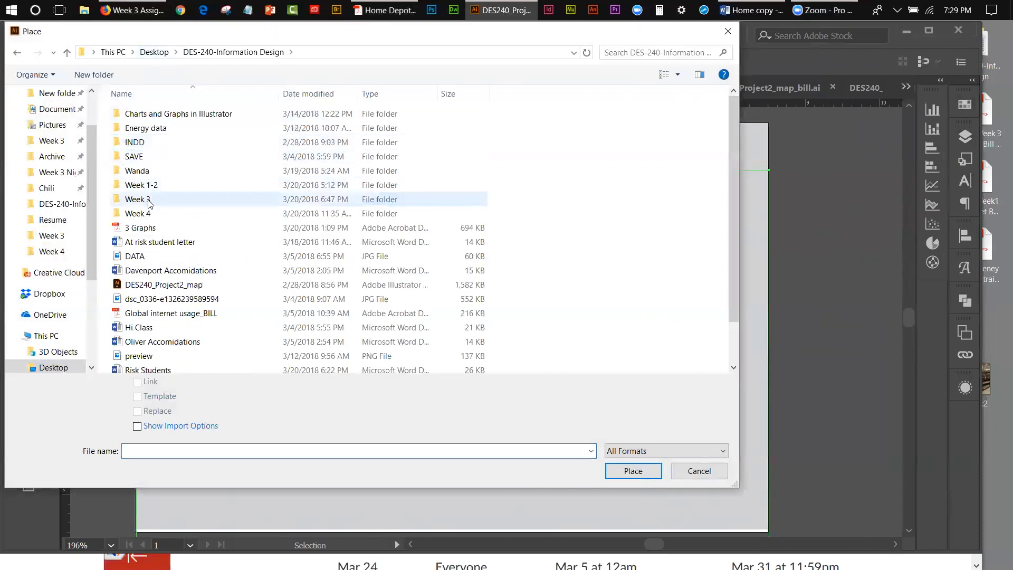
double_click(151, 201)
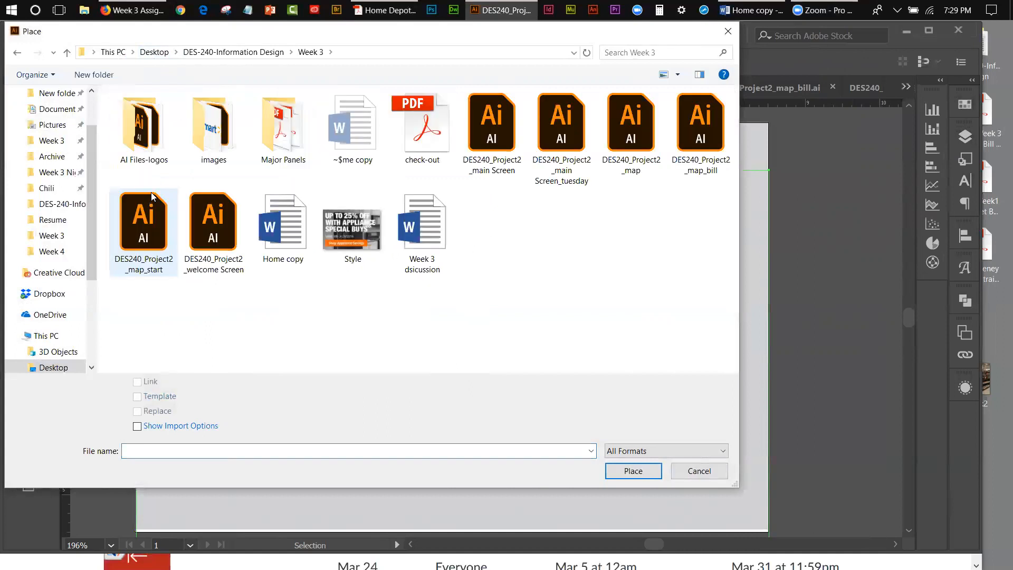
double_click(152, 123)
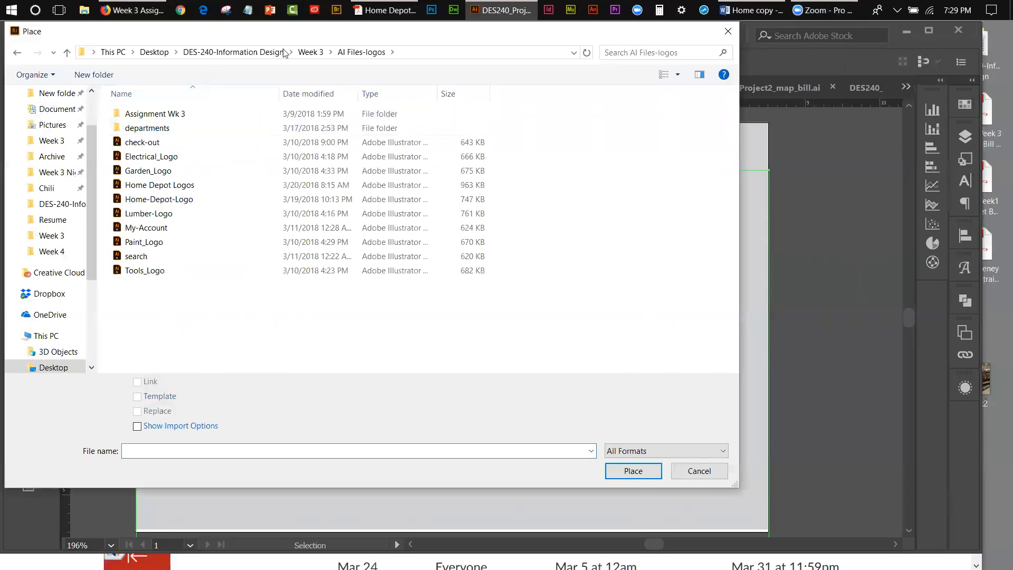
left_click(310, 51)
double_click(273, 111)
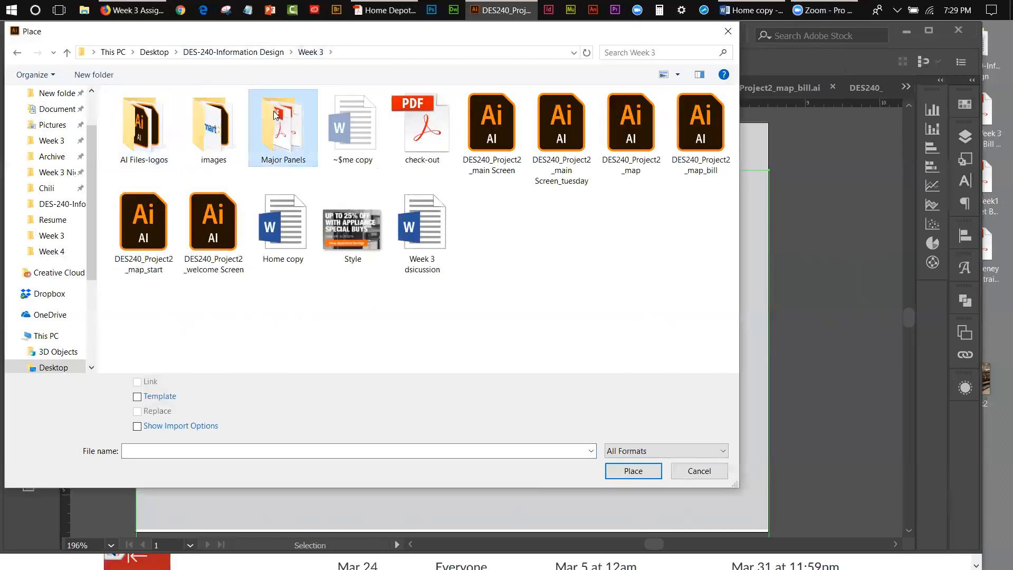
left_click(309, 52)
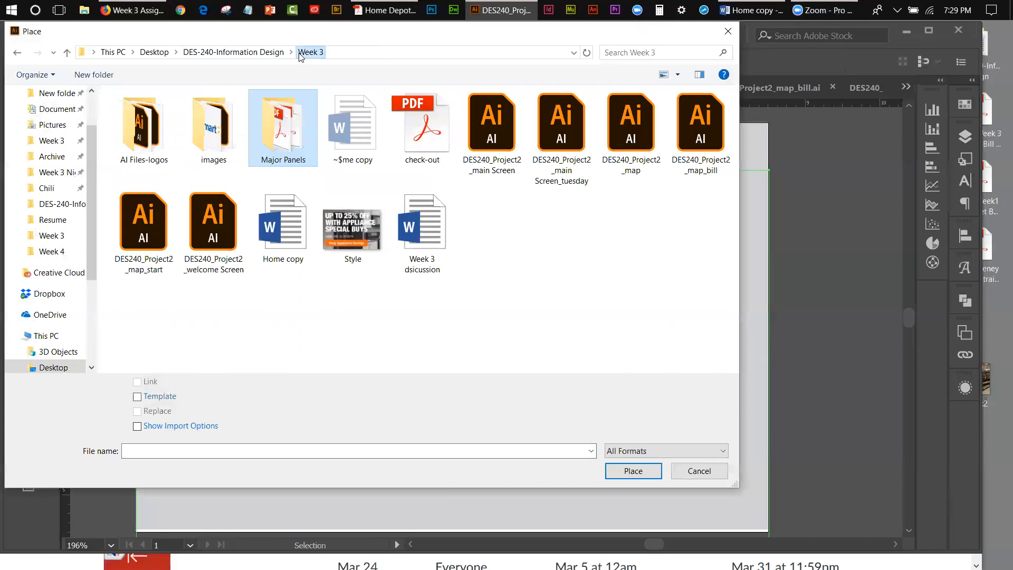
Step: Place the linked Home-Depot-Logo image from the images folder below the "WELCOME TO:" heading
double_click(213, 151)
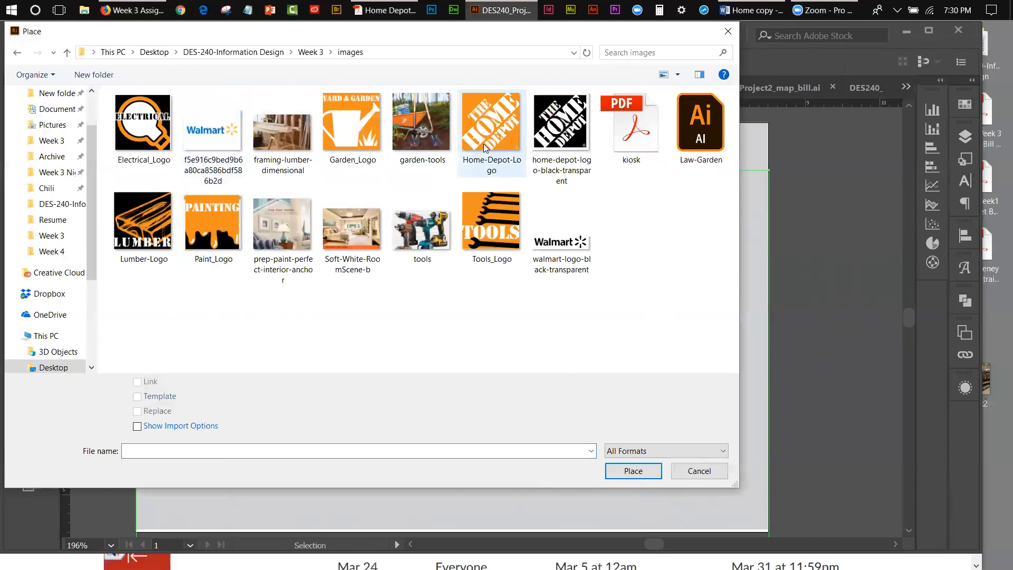
left_click(614, 471)
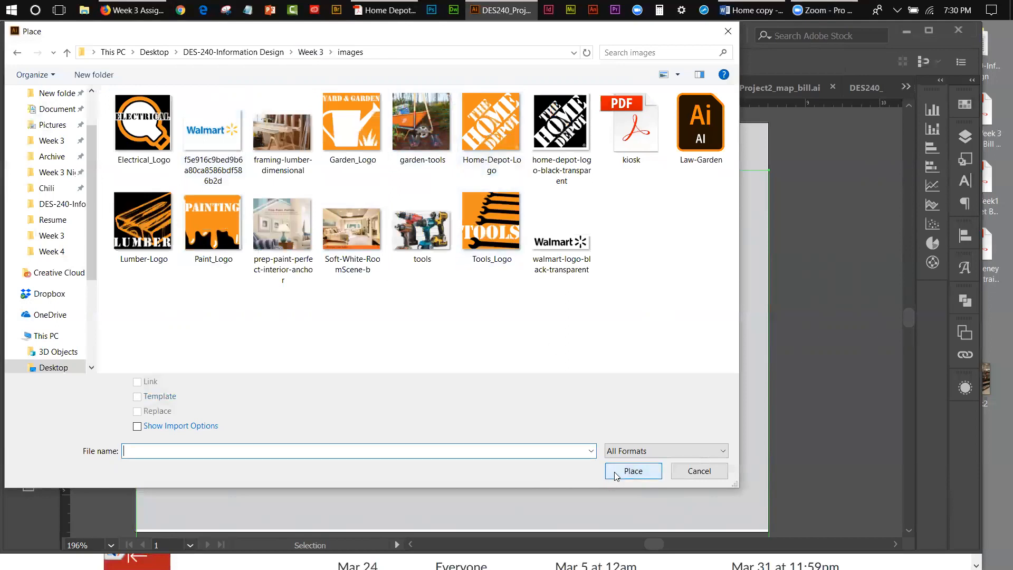
left_click(489, 117)
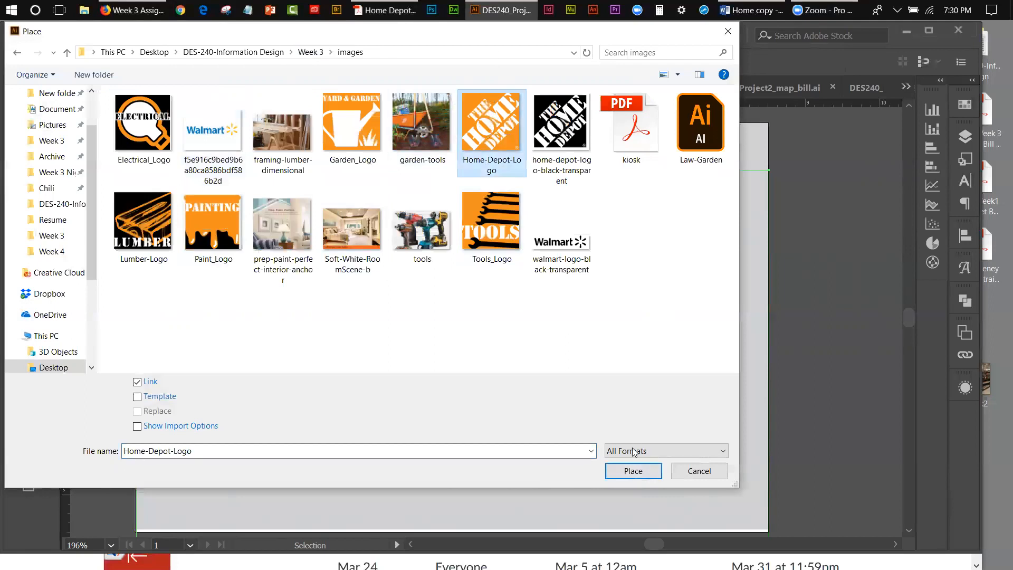
left_click(625, 470)
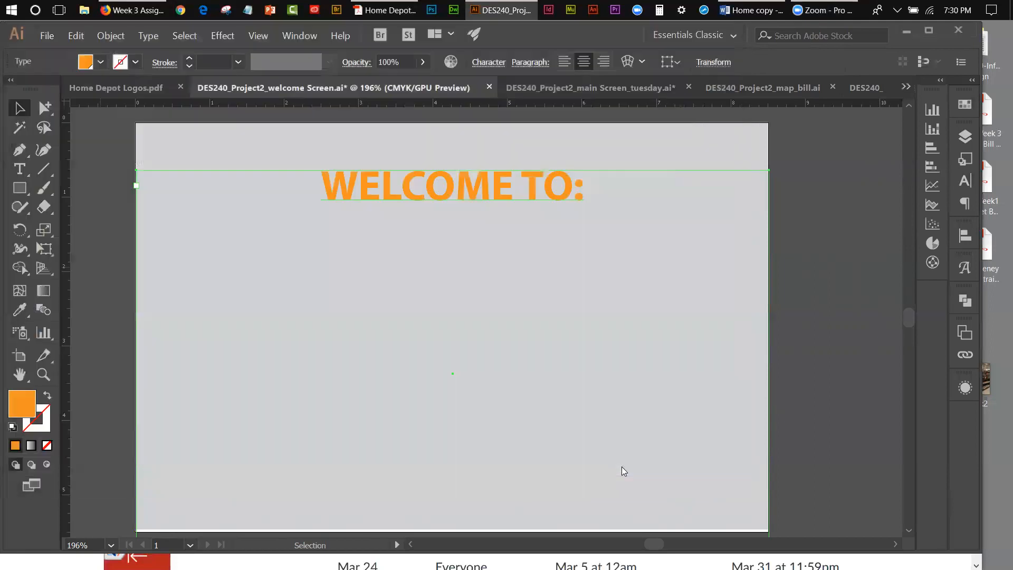
left_click(389, 249)
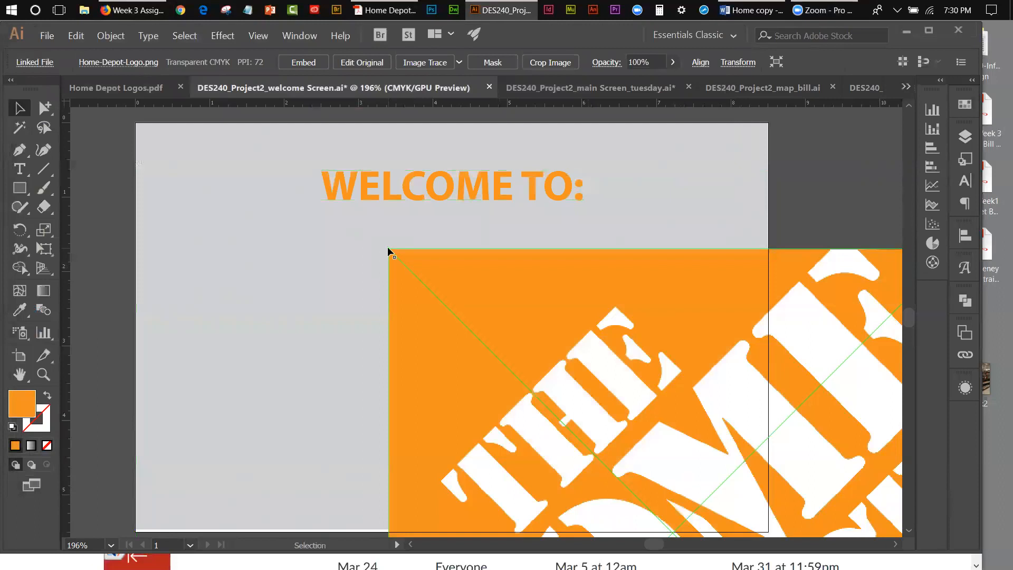
Step: Scale the placed Home Depot logo down with Free Transform and move it up beneath the heading
left_click(44, 249)
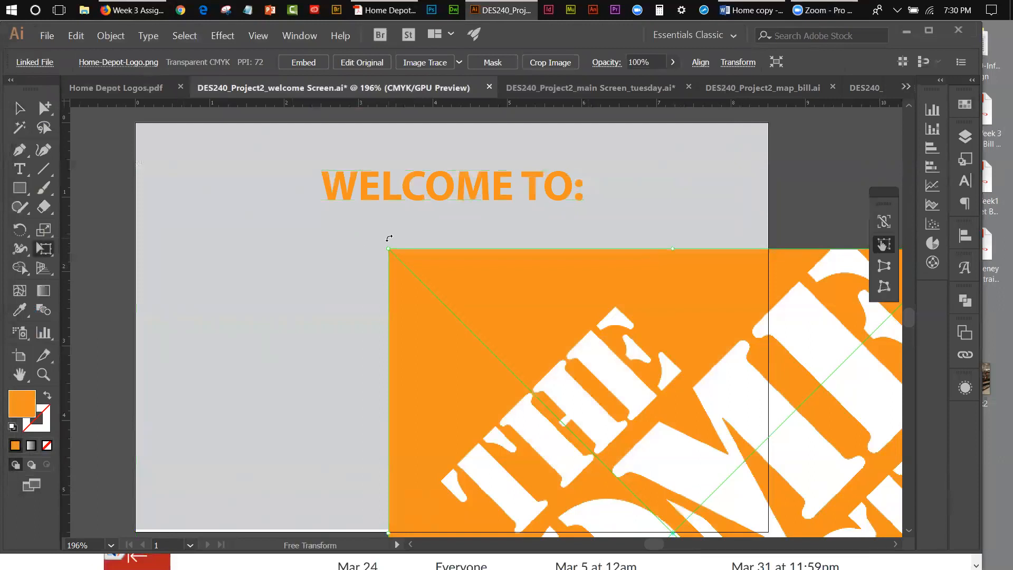
left_click_drag(389, 249, 619, 440)
left_click_drag(633, 481, 395, 279)
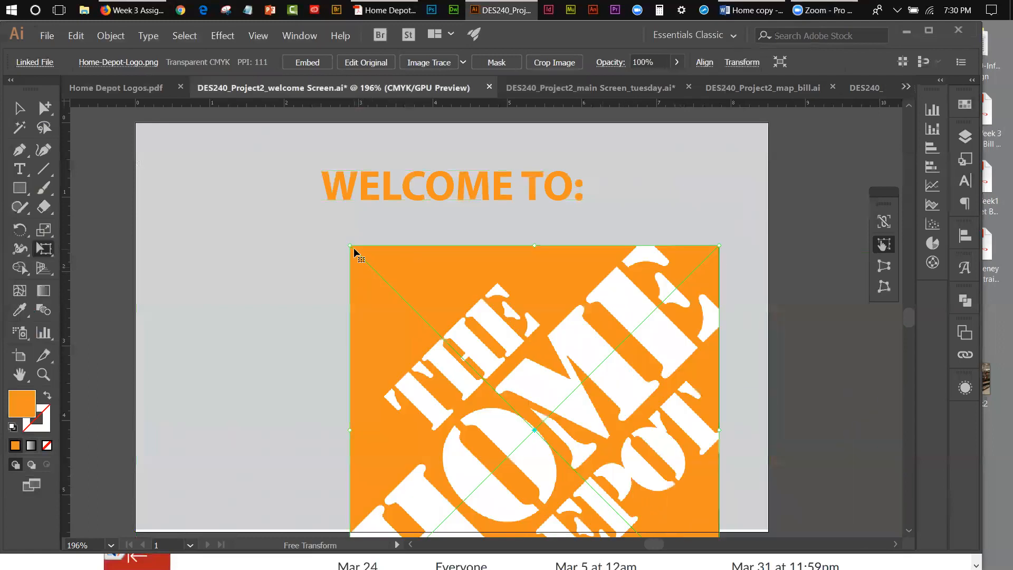
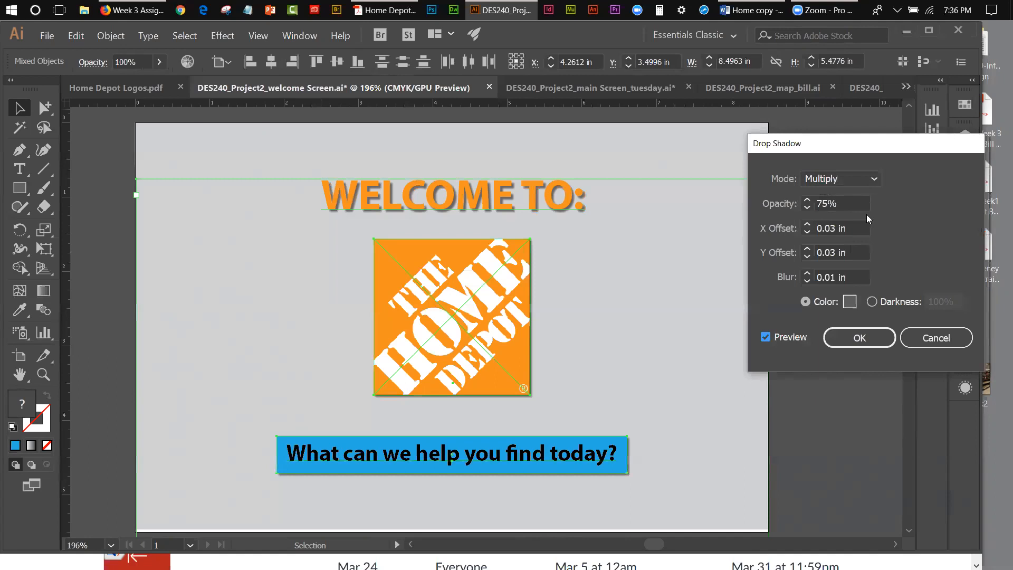
Step: Try a drop shadow opacity of 100% on the selected objects and return it to 75%
left_click(821, 205)
left_click_drag(816, 205, 826, 205)
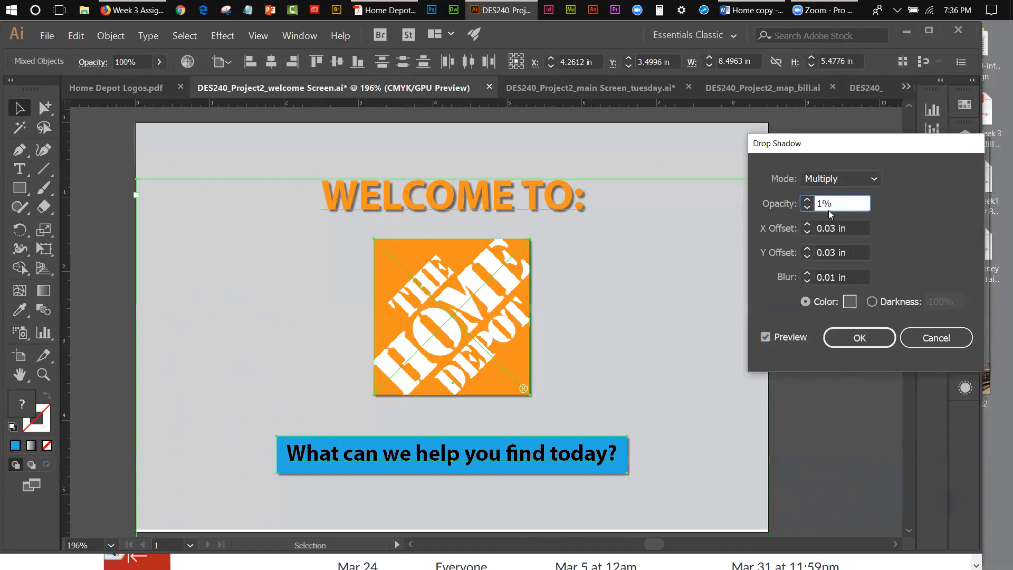
left_click(855, 228)
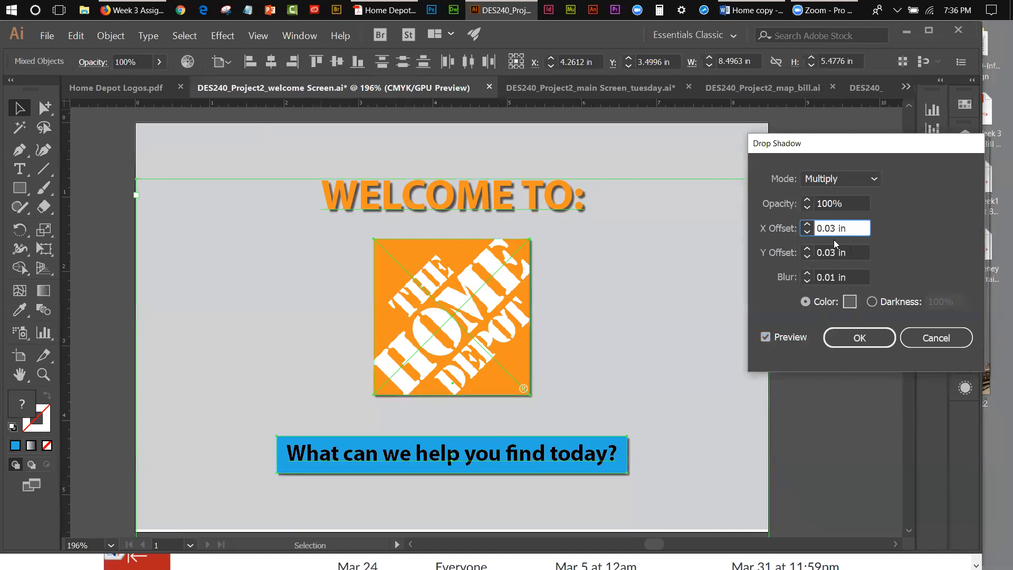
double_click(829, 204)
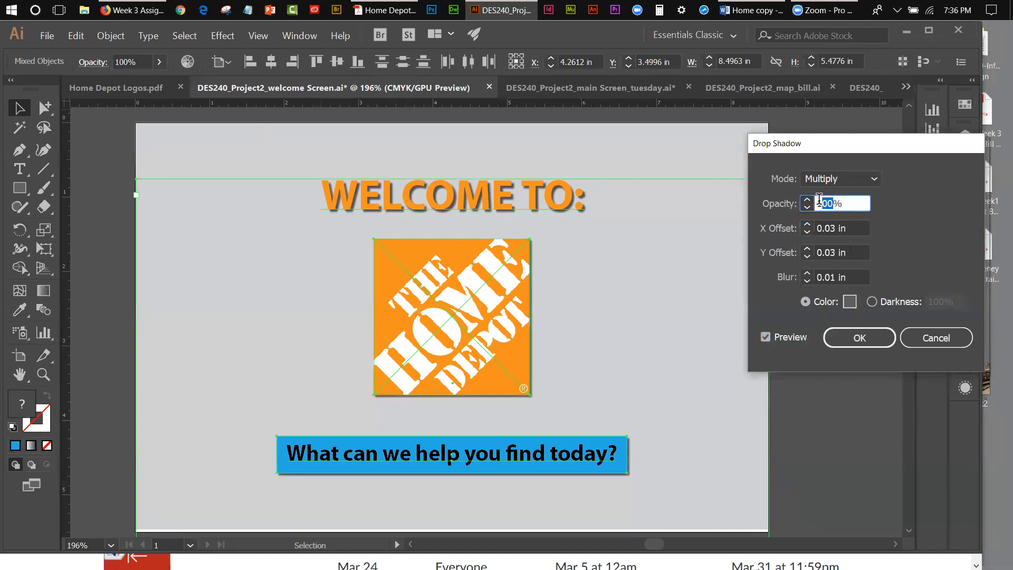
type("75")
left_click(866, 228)
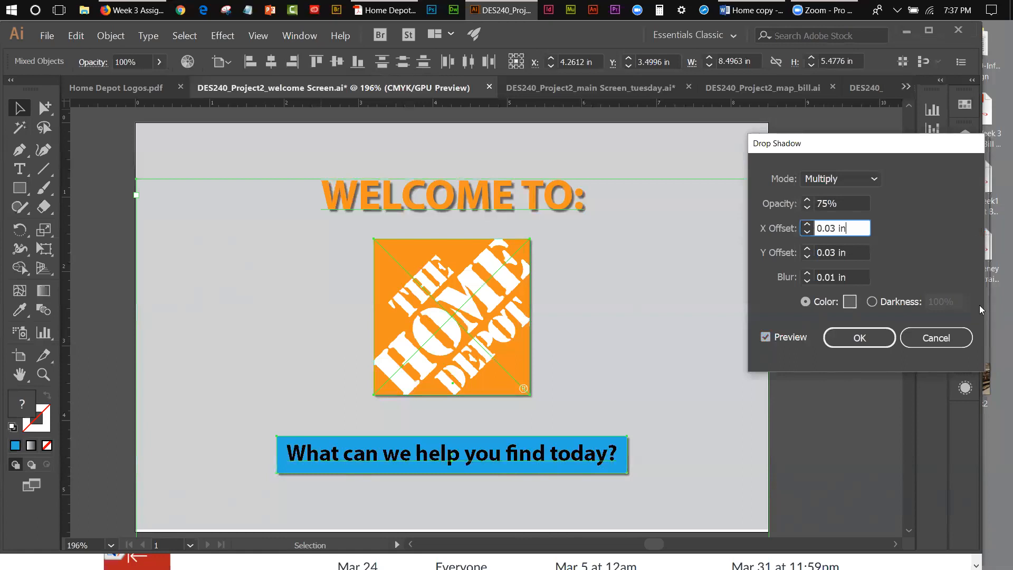
Step: Try a drop shadow X offset of 0.08 in and return it to 0.03 in
left_click_drag(830, 226, 834, 227)
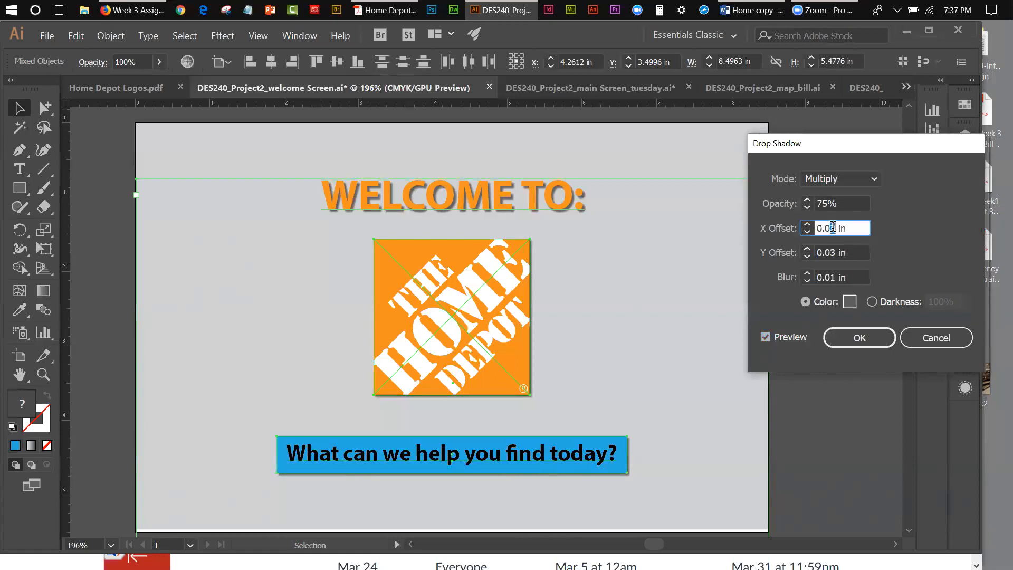
left_click(854, 251)
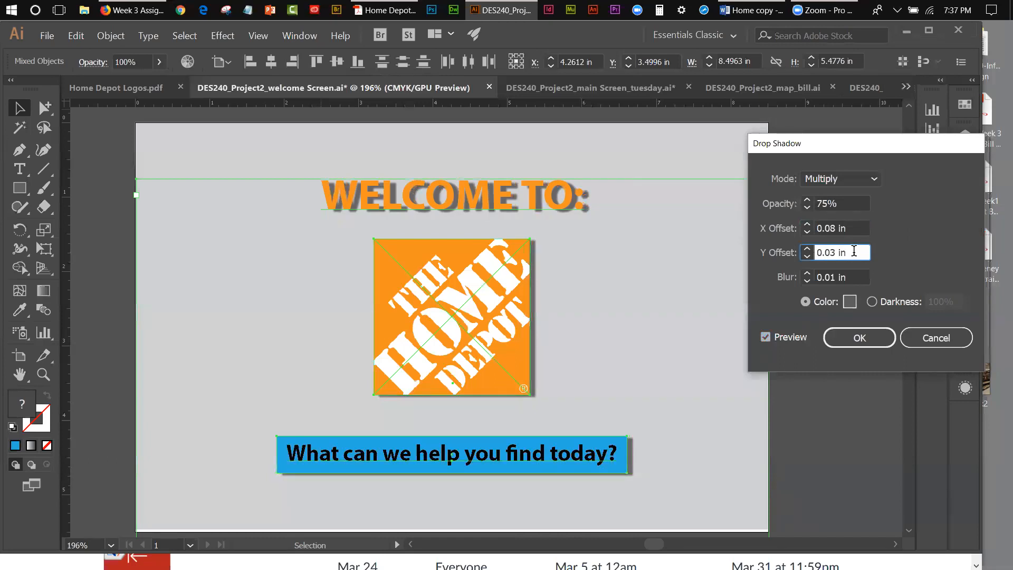
left_click(834, 228)
left_click_drag(834, 228, 832, 228)
type("3")
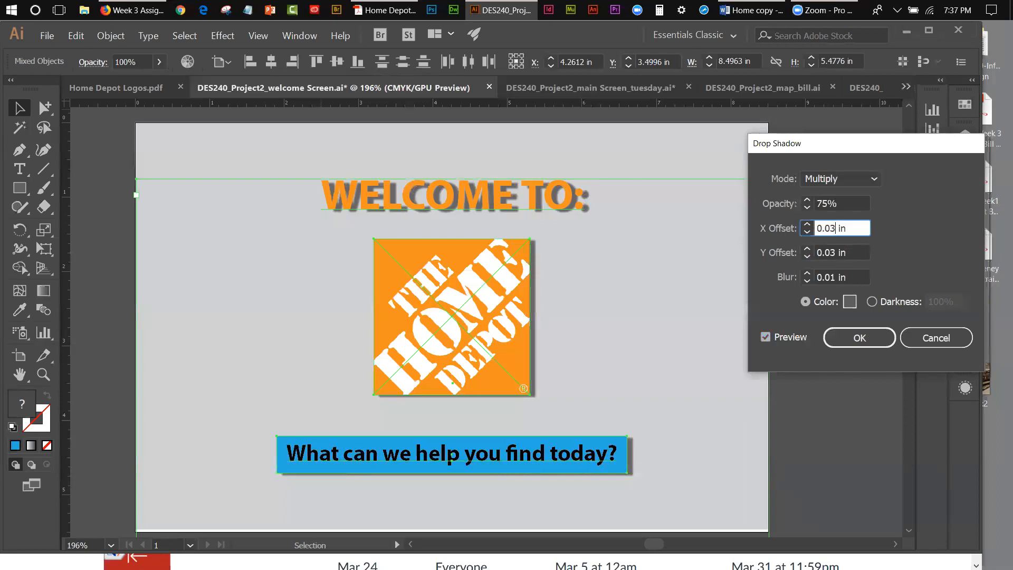
left_click(856, 251)
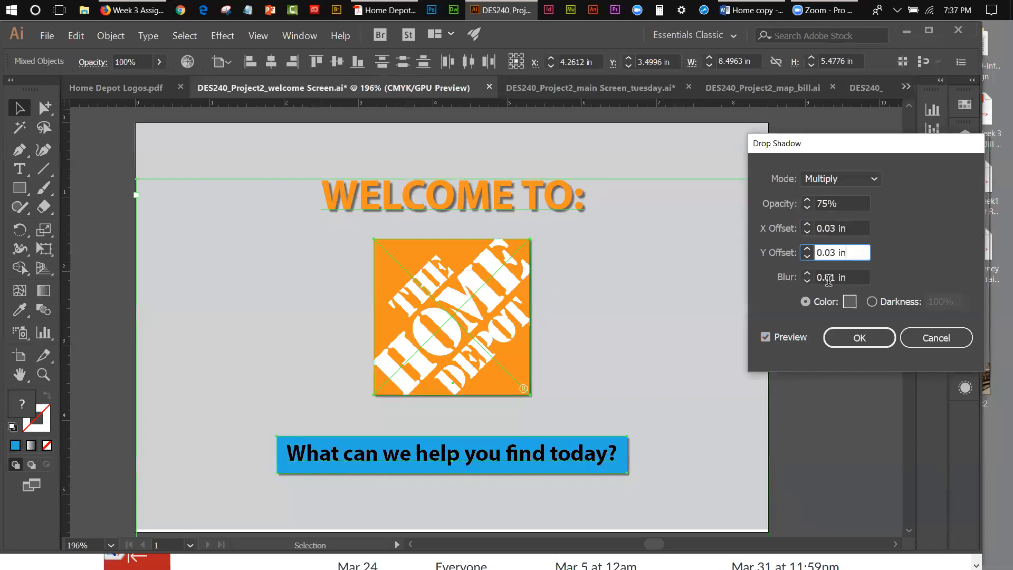
Step: Set the drop shadow's blur to 0.09 in
left_click(831, 277)
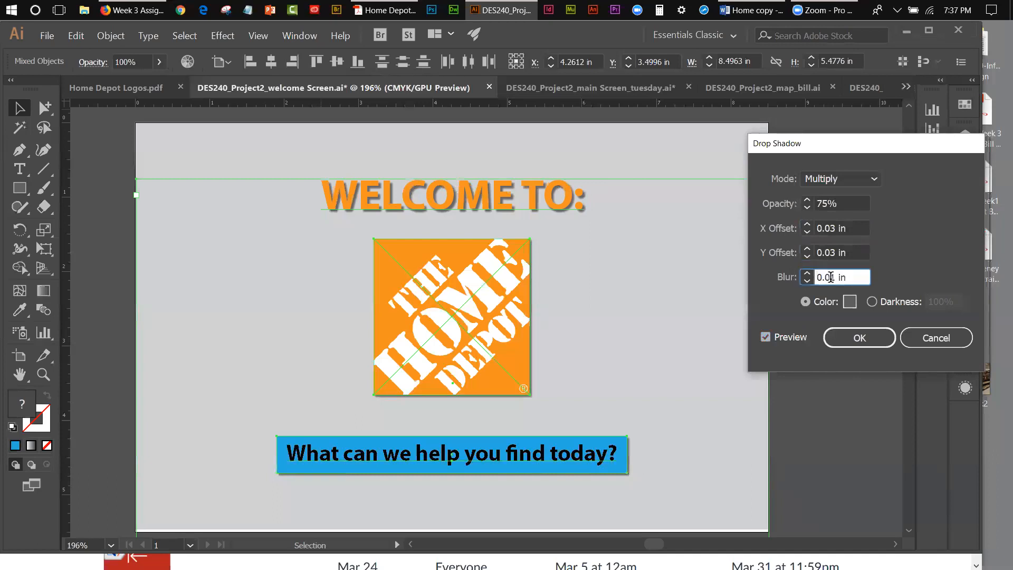
left_click_drag(830, 277, 836, 277)
type("9")
left_click(860, 254)
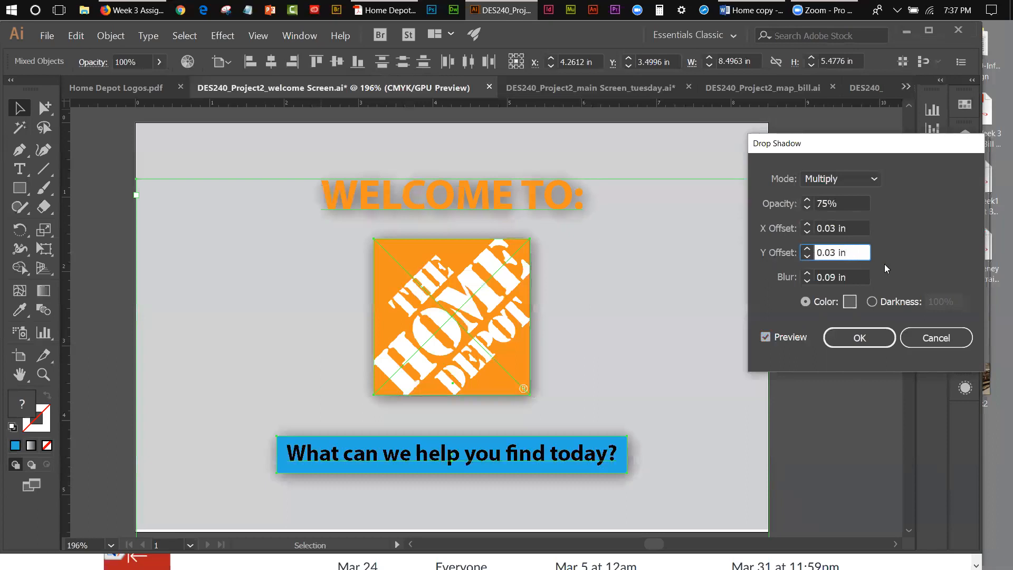
Step: Reduce the drop shadow's Y offset to 0.01 in and finally to 0 in
left_click_drag(836, 253, 830, 254)
type("1")
left_click(855, 228)
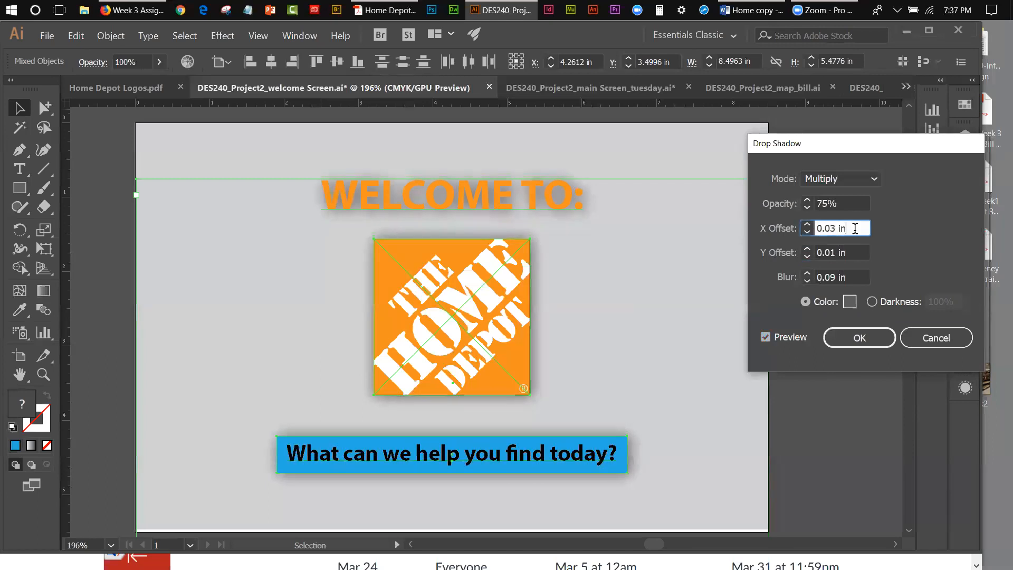
left_click(833, 253)
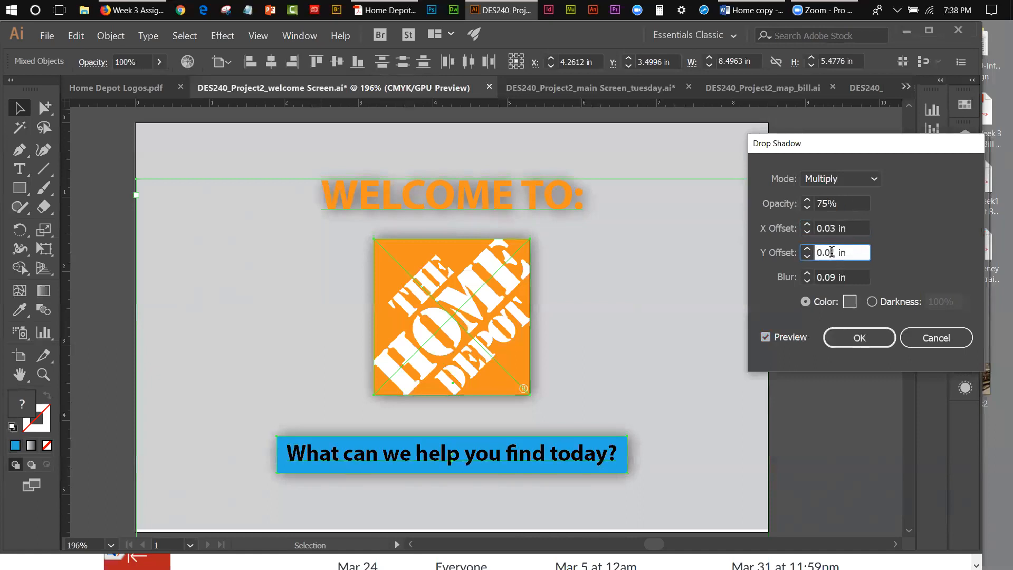
left_click(854, 228)
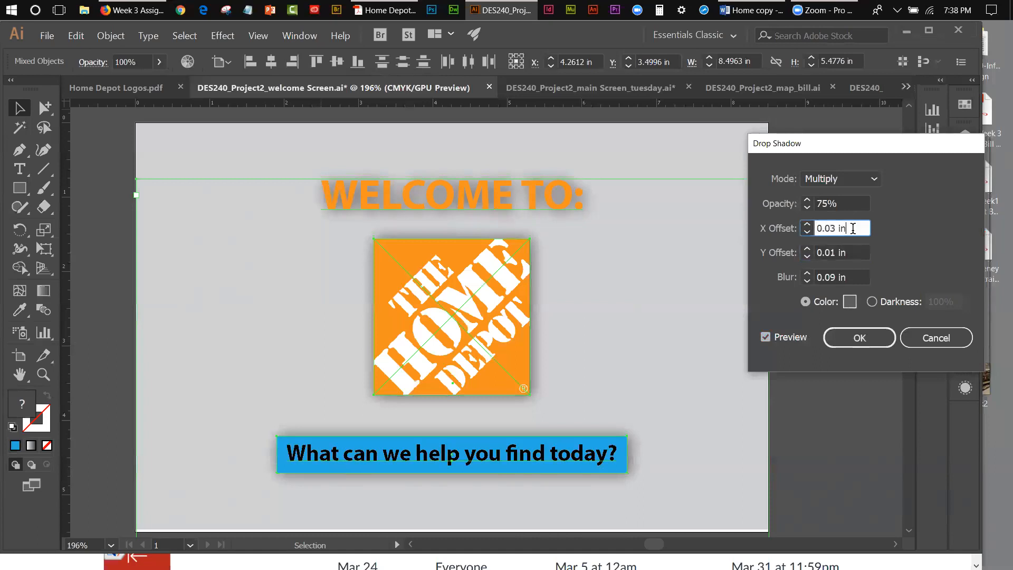
left_click_drag(831, 252, 835, 250)
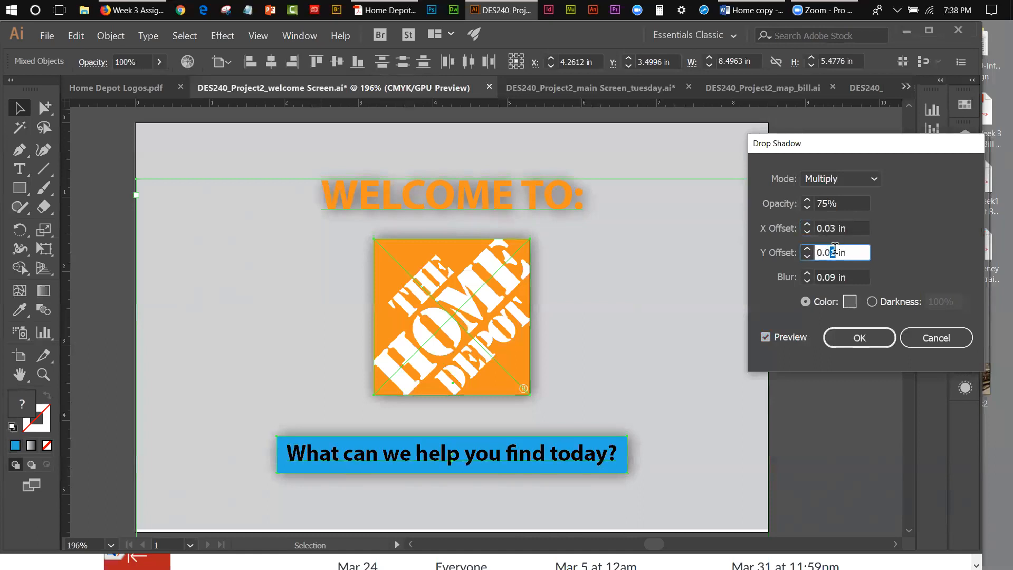
type("01")
left_click(852, 225)
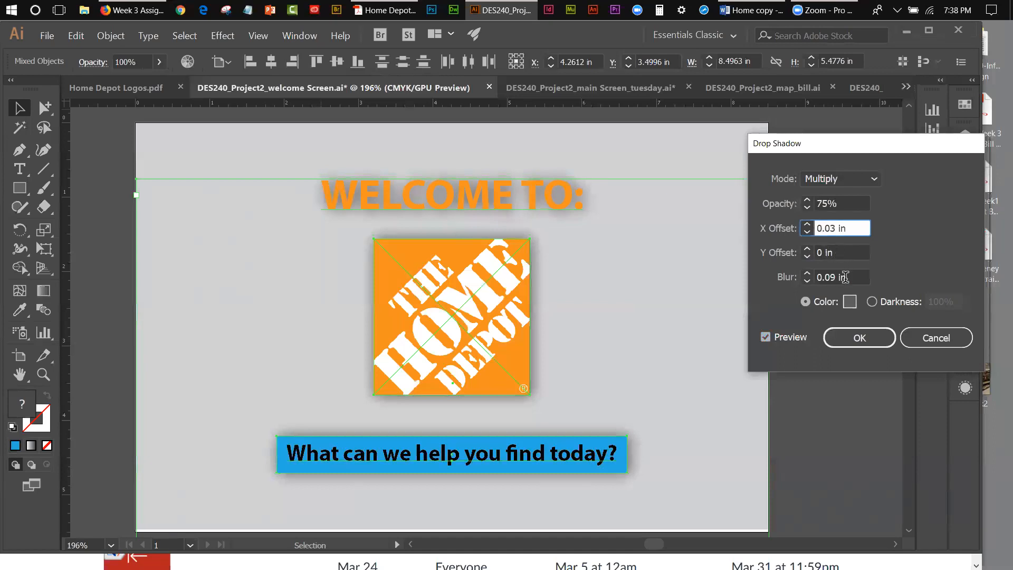
Step: Try drop shadow blurs of 0 in and 1 in, and lower the blur from there
left_click(808, 281)
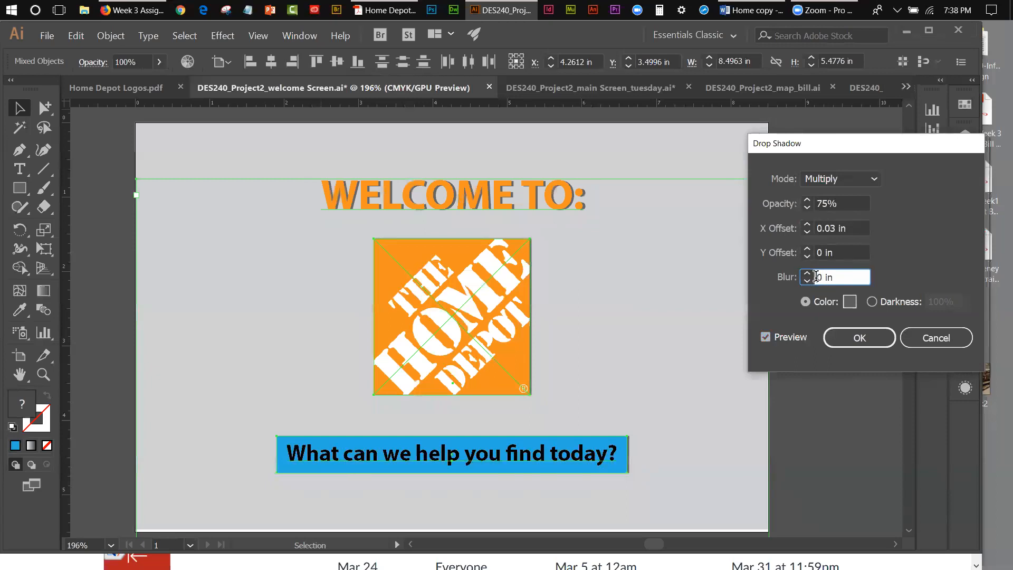
left_click_drag(817, 276, 823, 275)
type("1")
key("Tab")
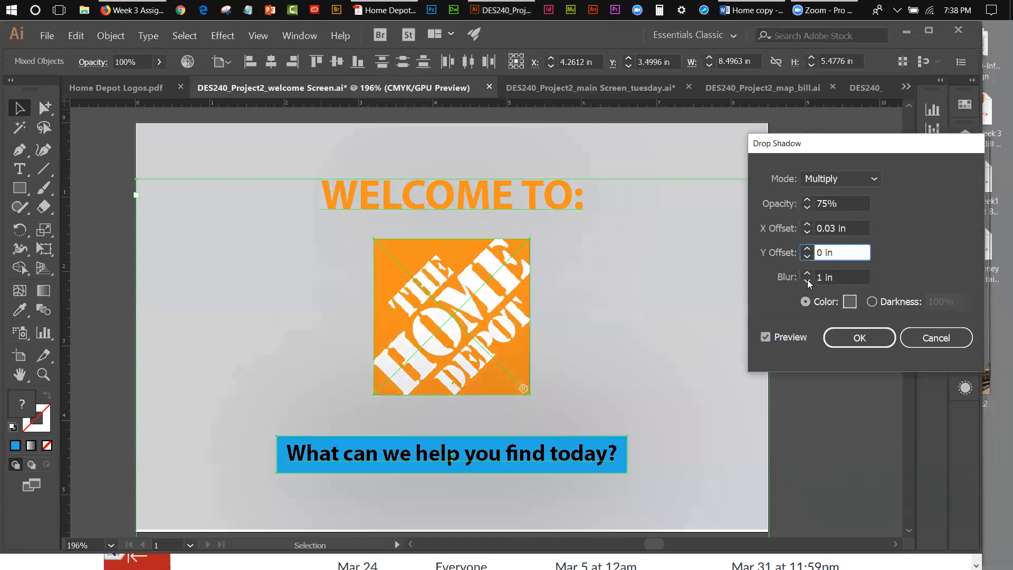
key("Tab")
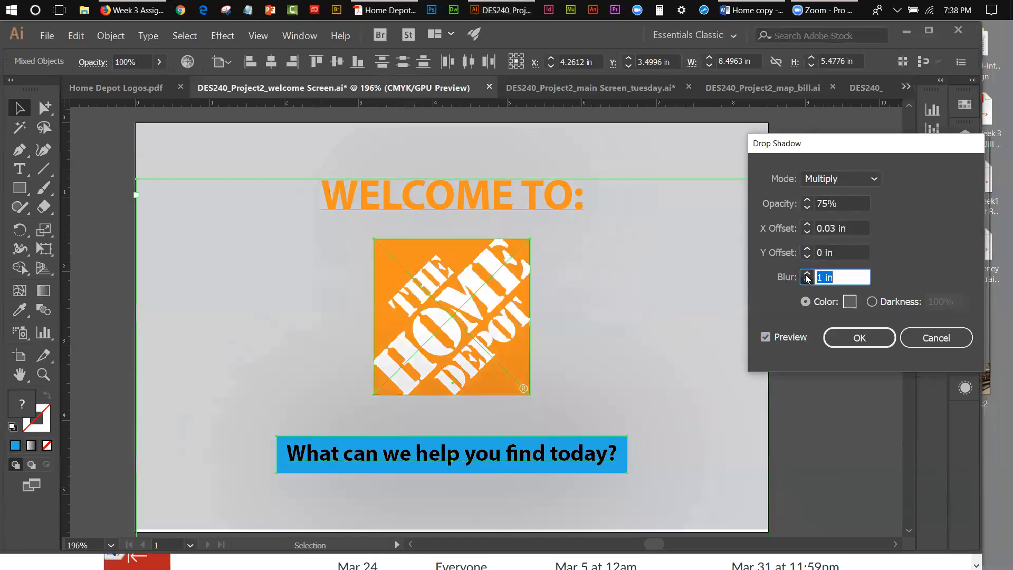
left_click(806, 281)
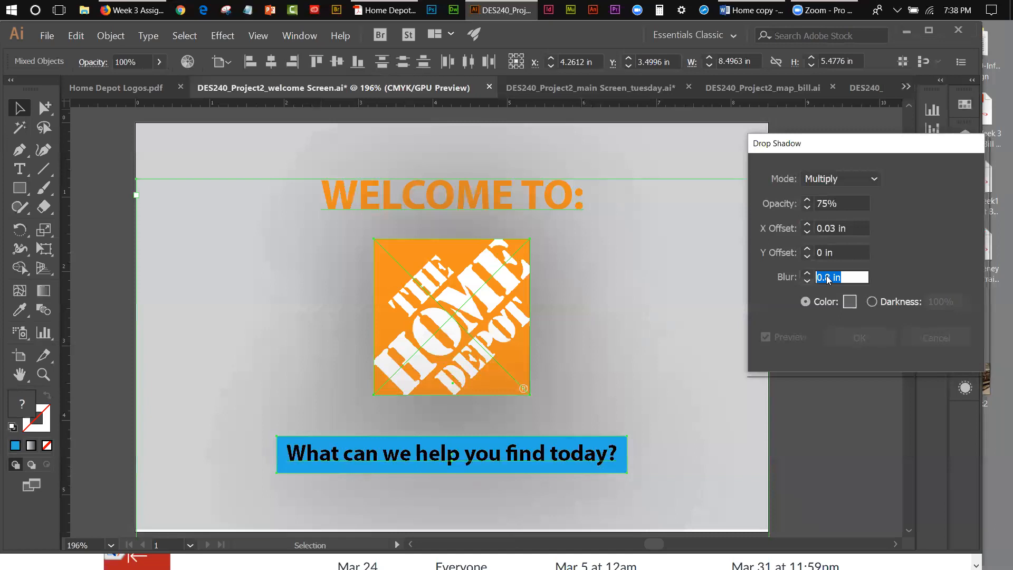
Step: Try a drop shadow blur of 0.3 in and reduce it to 0.03 in
double_click(827, 276)
type("3")
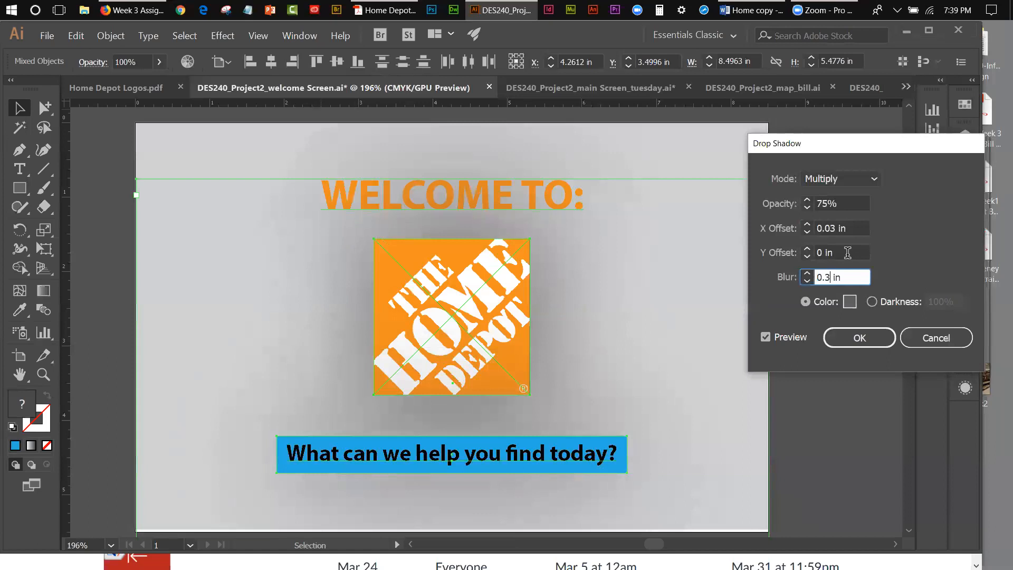
left_click(824, 252)
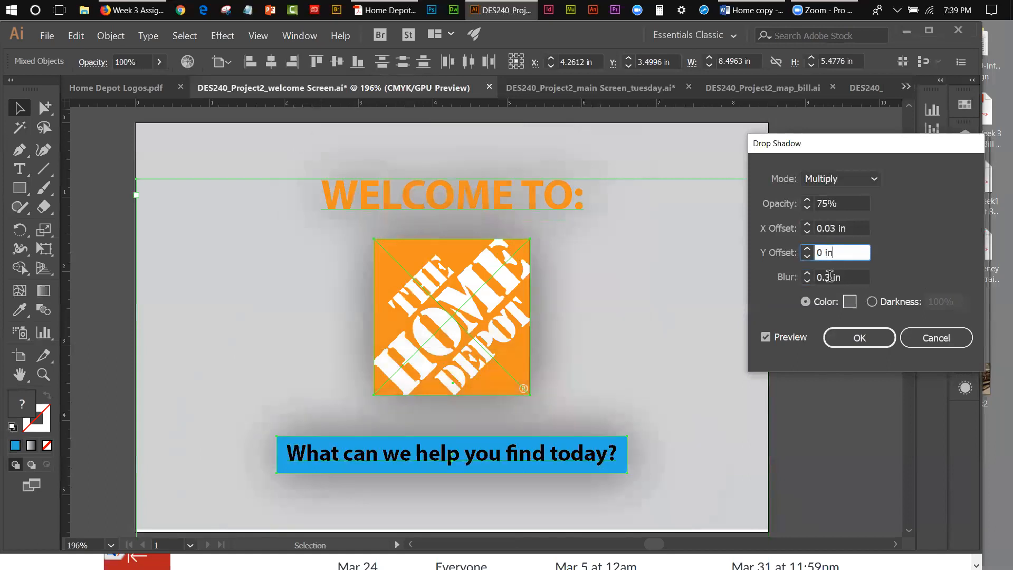
left_click(828, 276)
type("0")
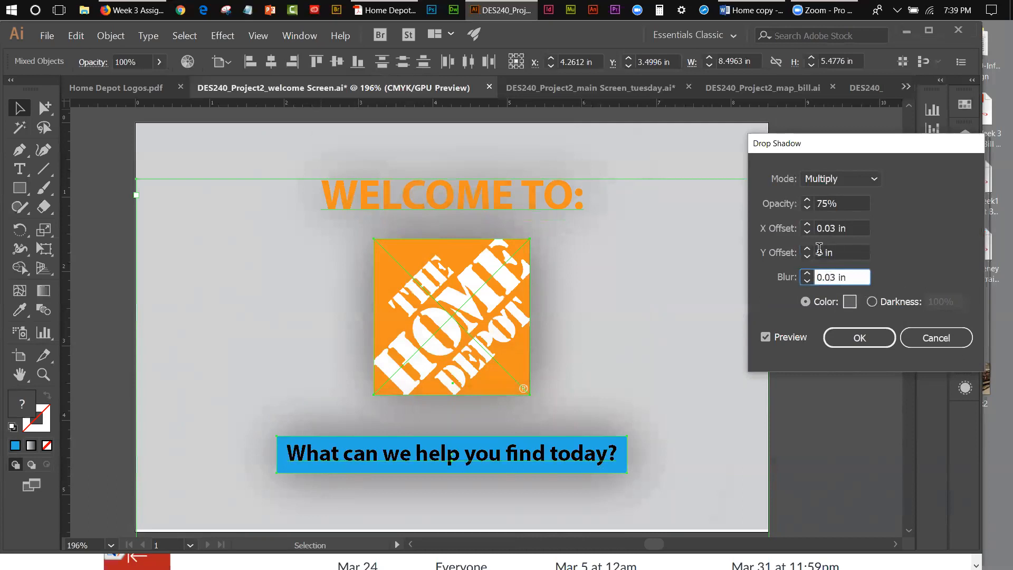
Step: Set the drop shadow's Y offset to 0.03 in and blur to 0.02 in, apply the effect and deselect everything
left_click(818, 251)
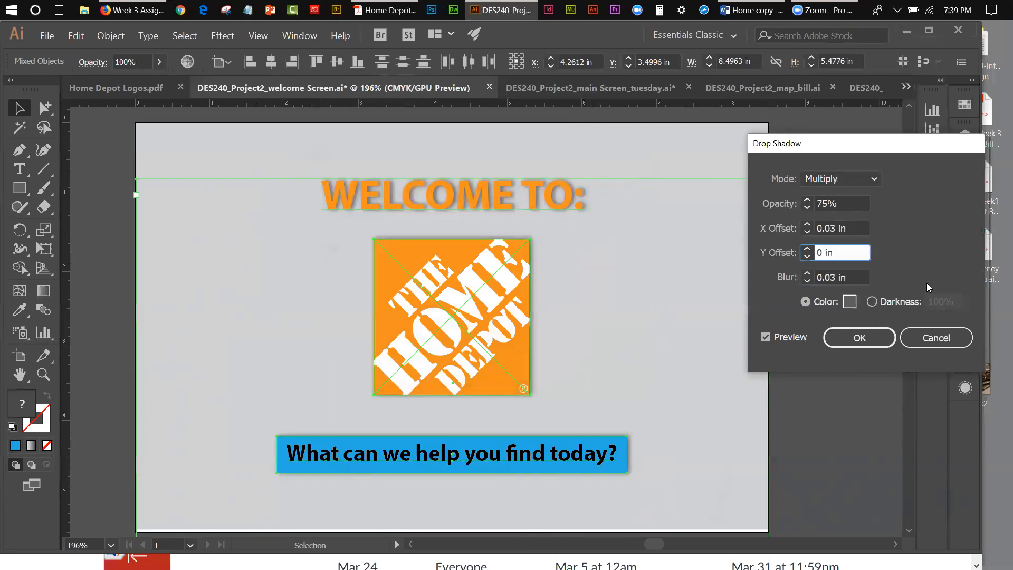
type(".03")
left_click(863, 275)
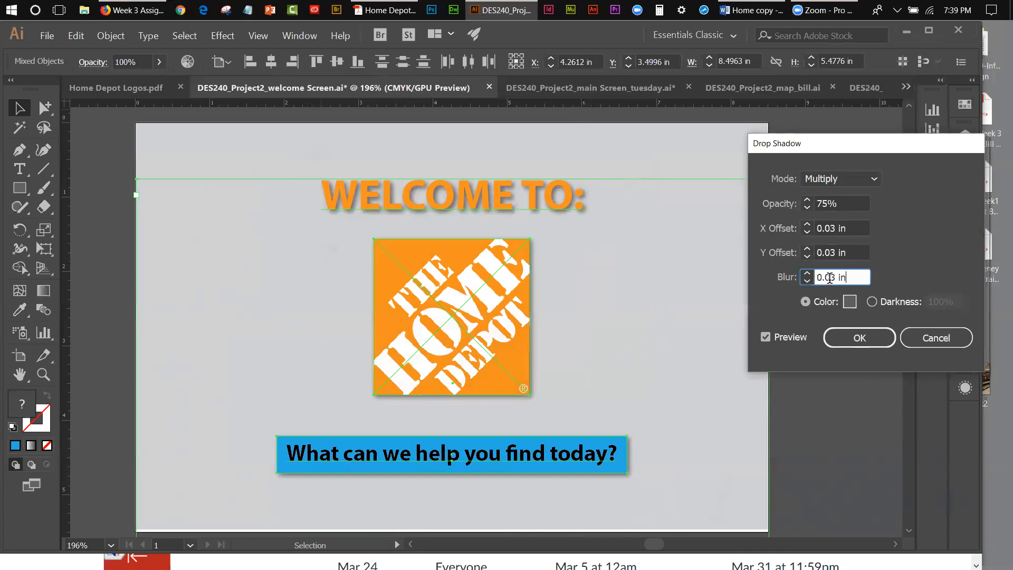
left_click_drag(831, 277, 837, 277)
type("2")
left_click(860, 254)
left_click(879, 341)
key("ctrl+shift+a")
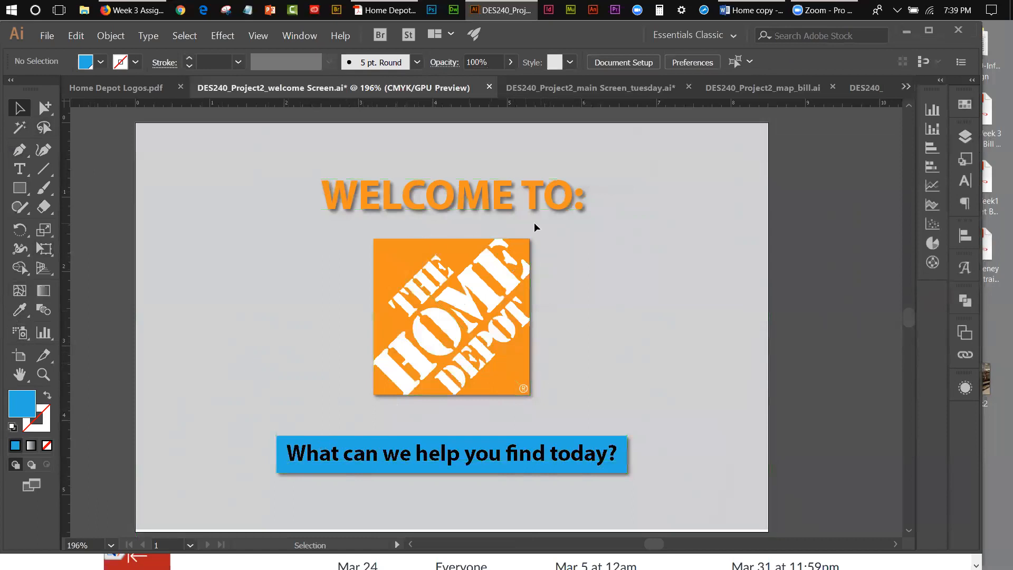
Step: Select only the "What can we help you find today?" text inside its group and nudge it slightly down within the blue box
left_click(565, 458)
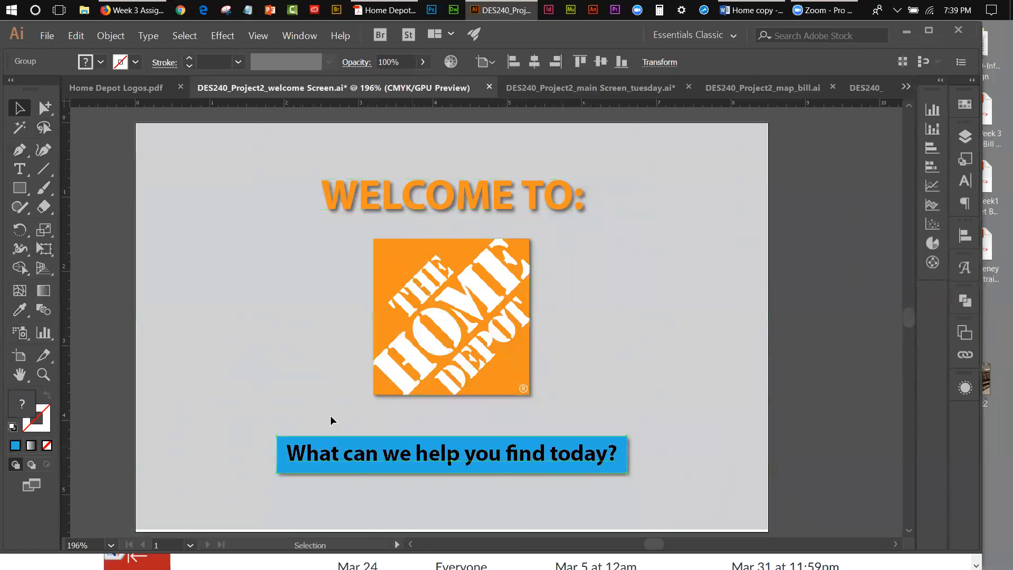
left_click(45, 108)
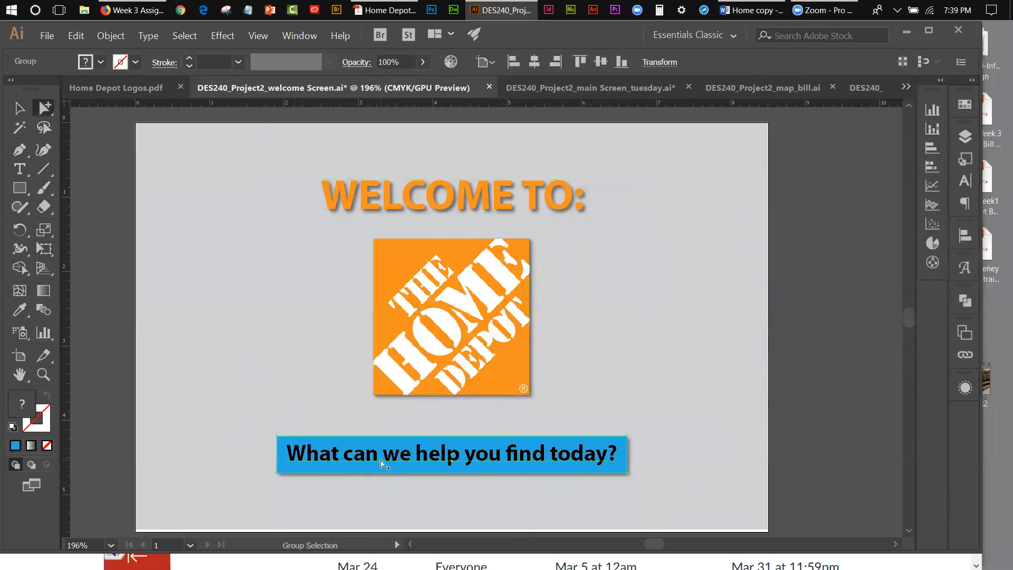
left_click(253, 443)
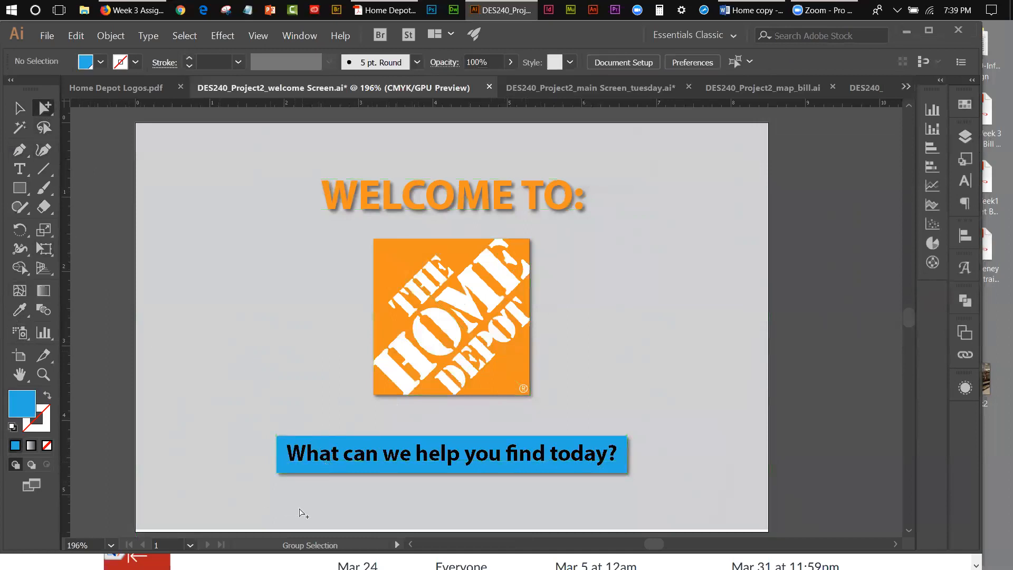
left_click(319, 463)
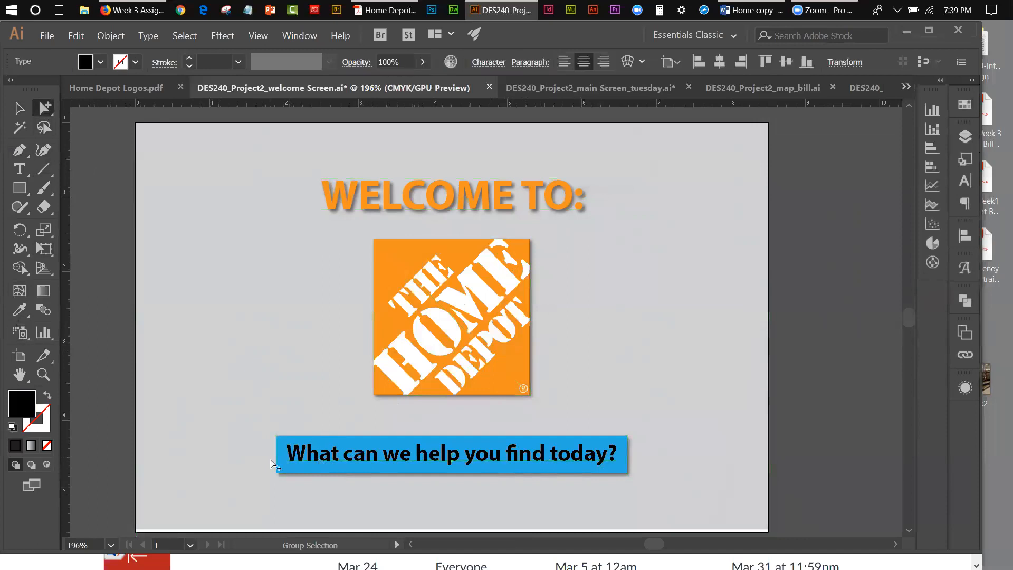
key("Down")
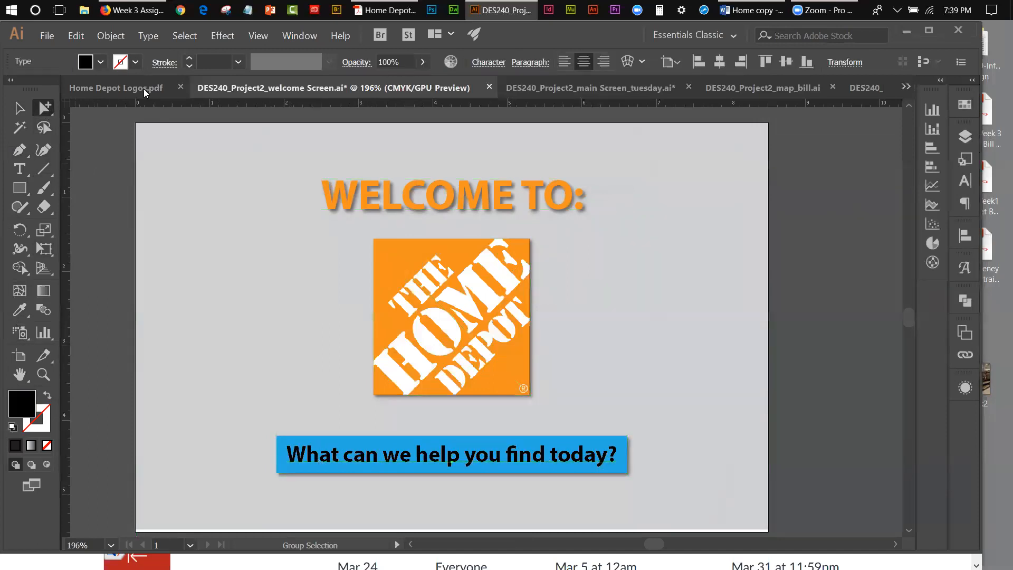
left_click(104, 120)
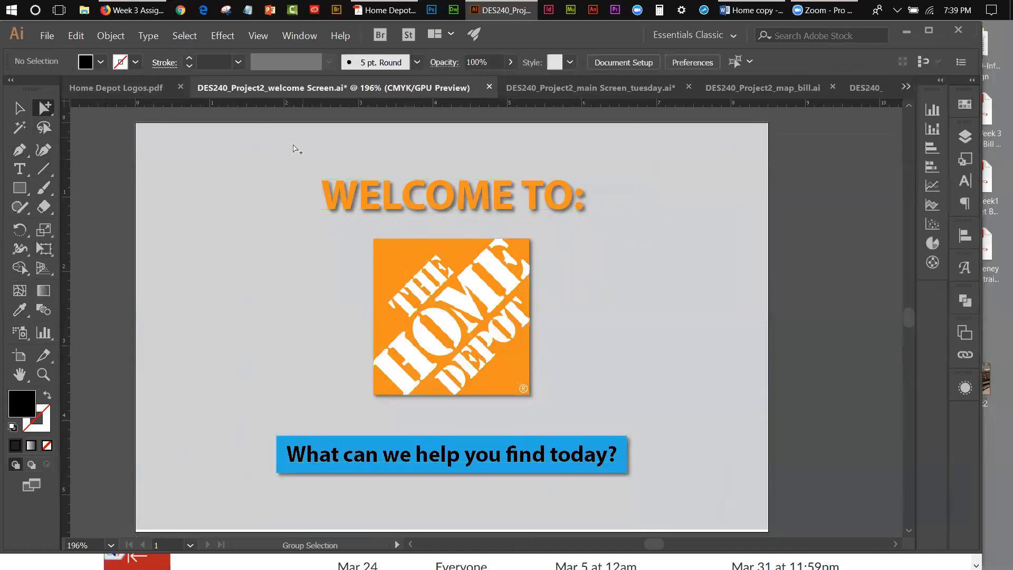
Step: Start saving the welcome screen under a new location and browse to the Week 3 PDF'S folder on the Desktop
left_click(45, 36)
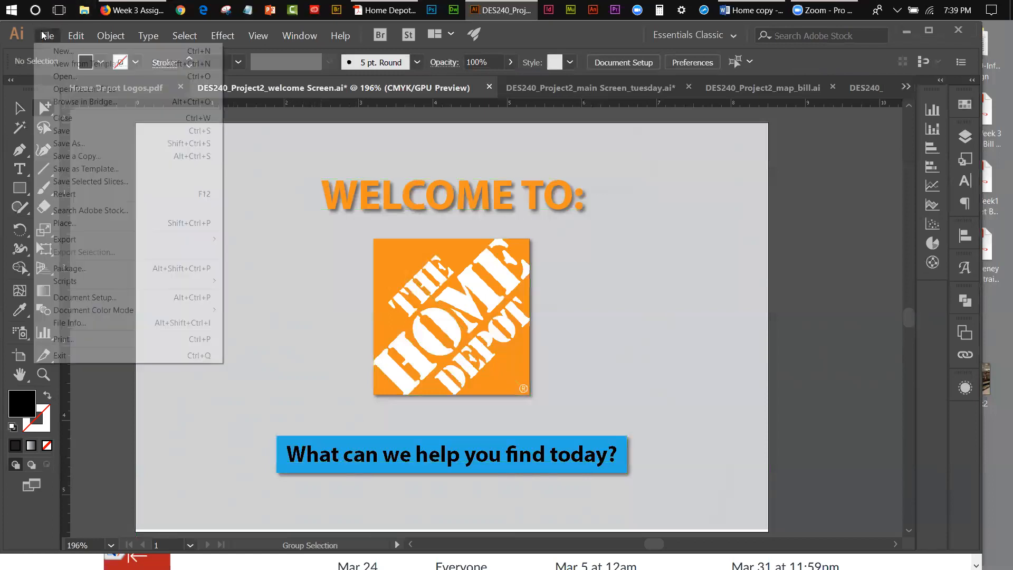
left_click(59, 131)
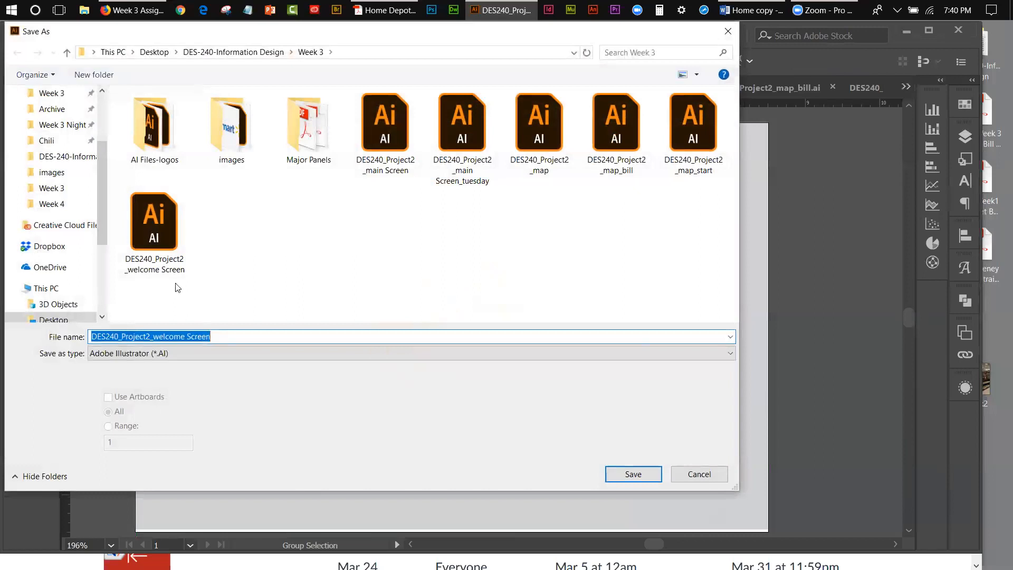
left_click_drag(102, 193, 101, 148)
left_click(47, 125)
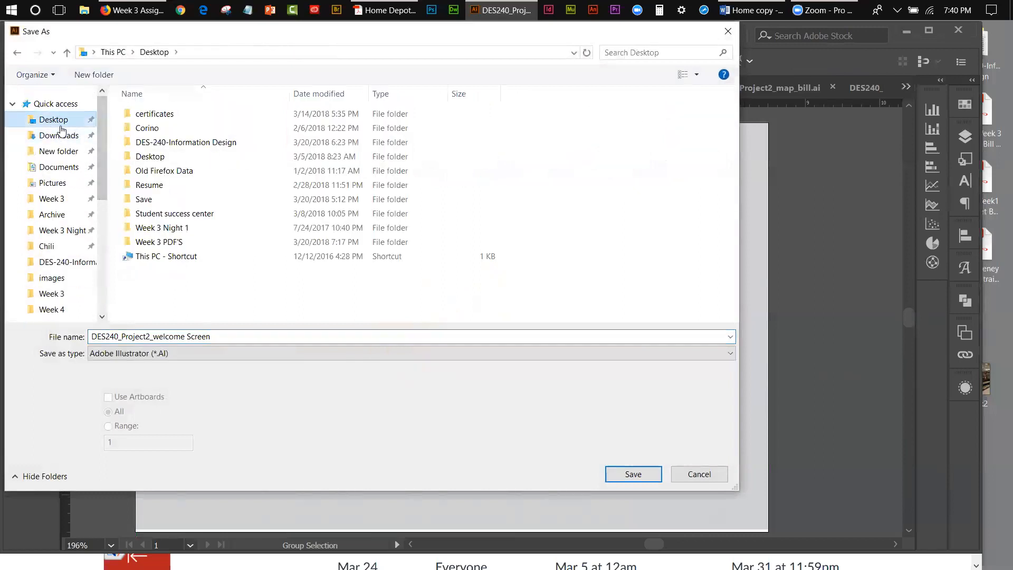
double_click(165, 232)
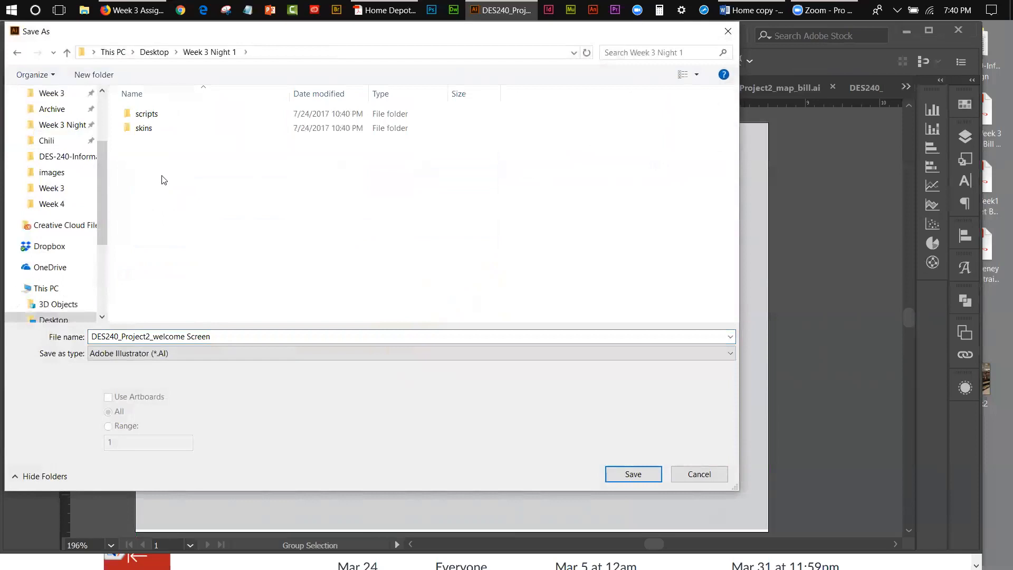
left_click(169, 52)
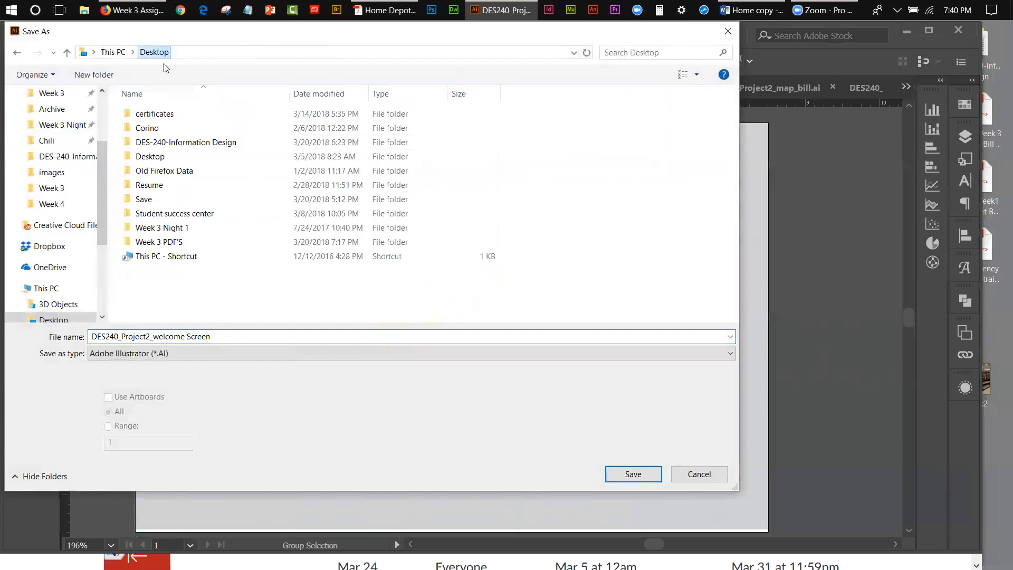
left_click(161, 246)
double_click(161, 244)
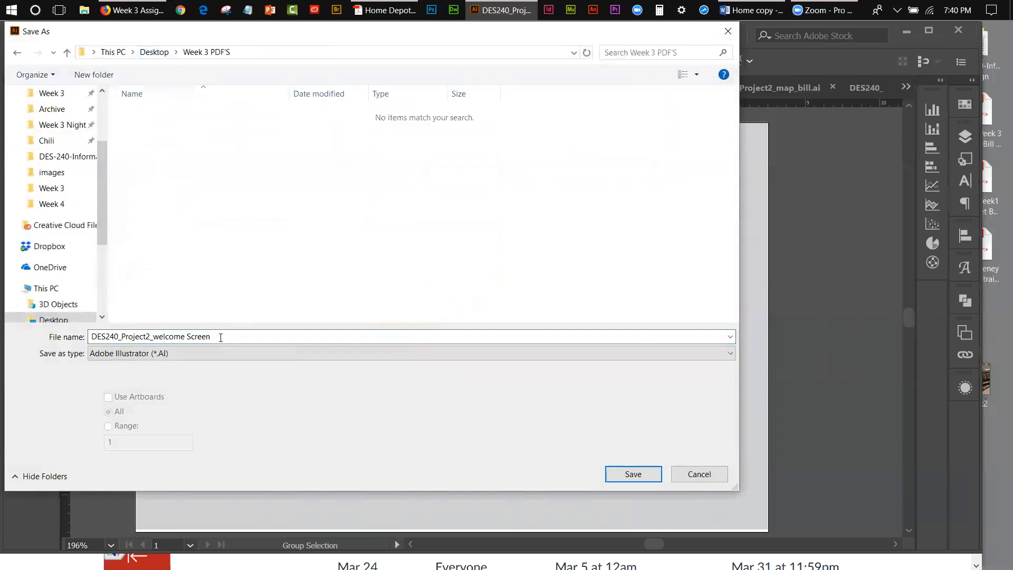
Step: Save the file in Adobe PDF format with the name DES240_Project2_welcome Screen
left_click(180, 350)
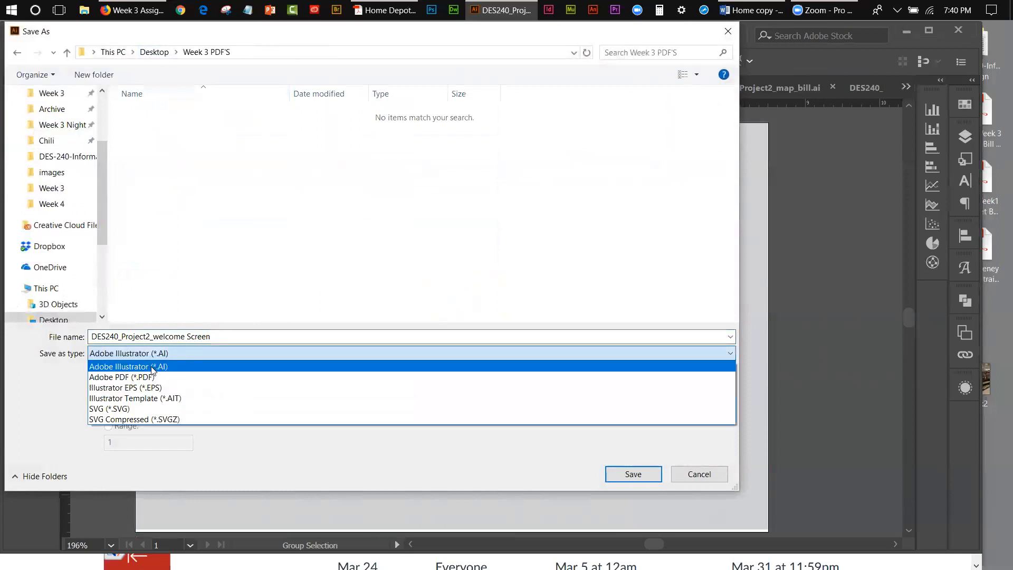
left_click(145, 377)
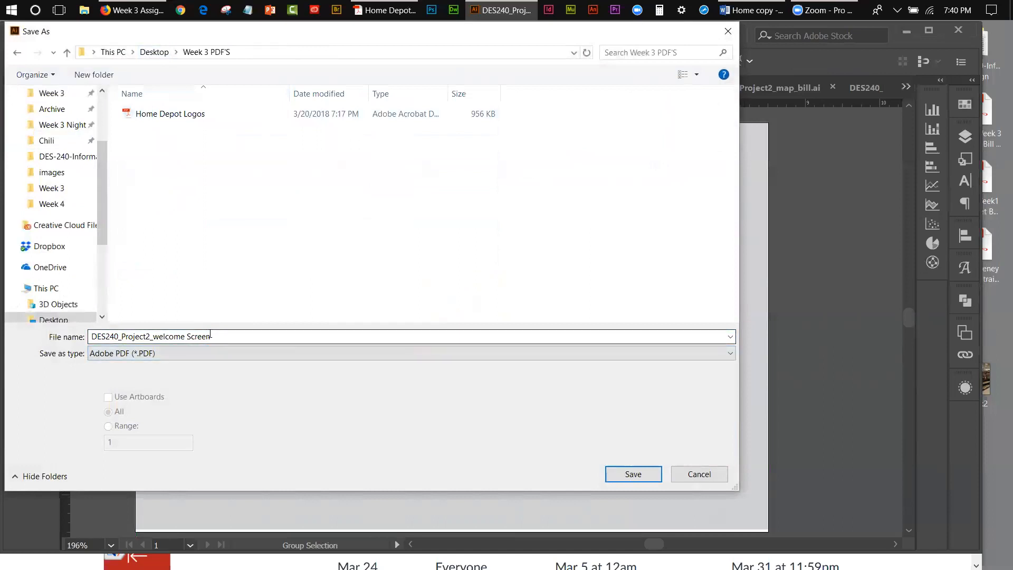
left_click(624, 474)
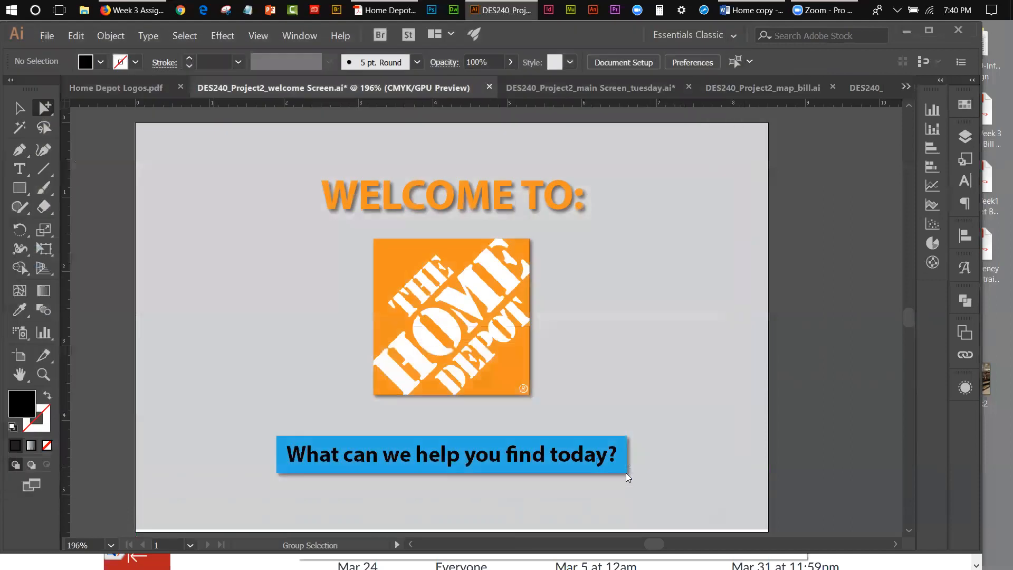
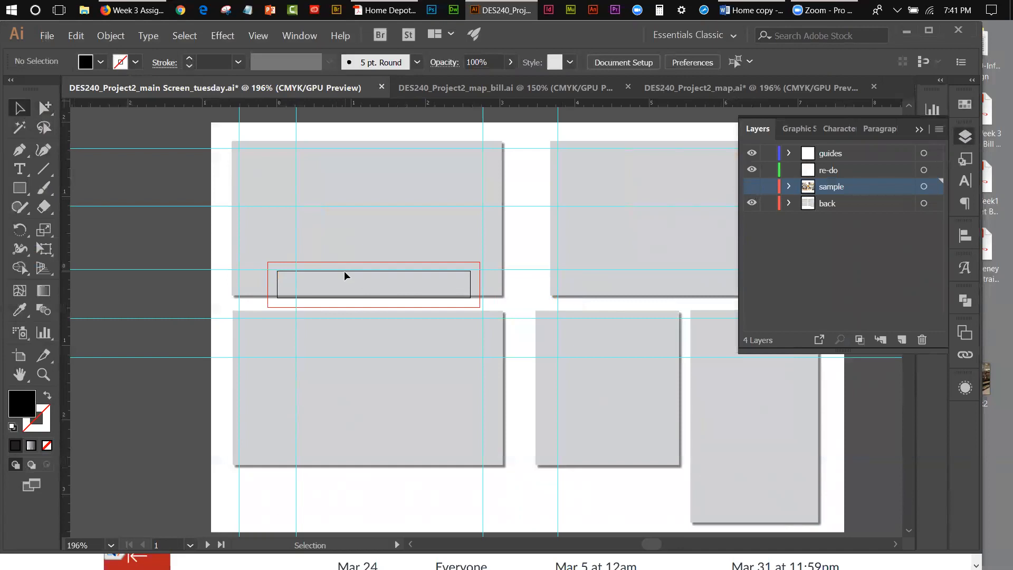
Step: Delete the surplus artboards stacked on the small one below the first grey panel, leaving a single artboard
left_click(20, 355)
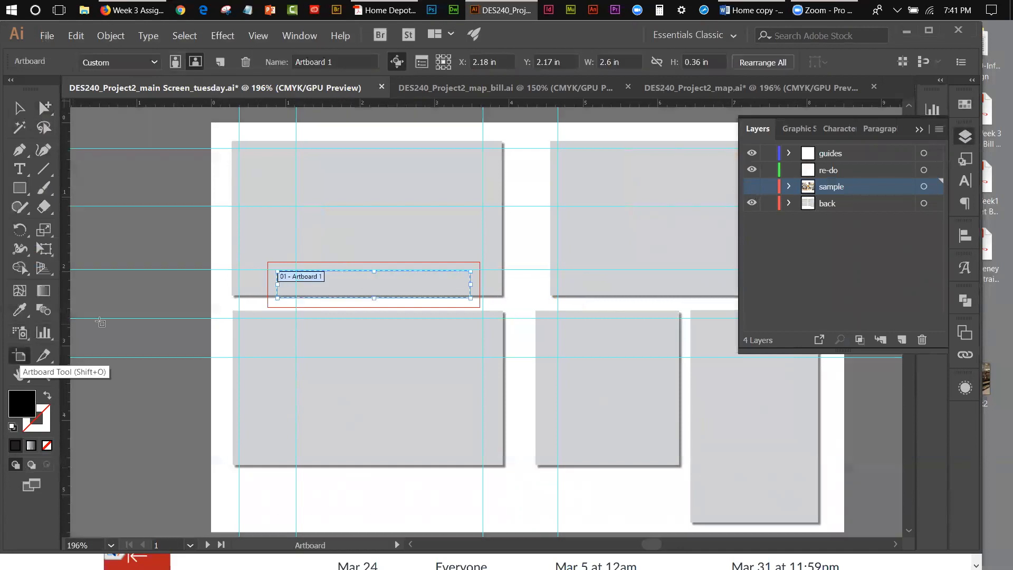
left_click(275, 291)
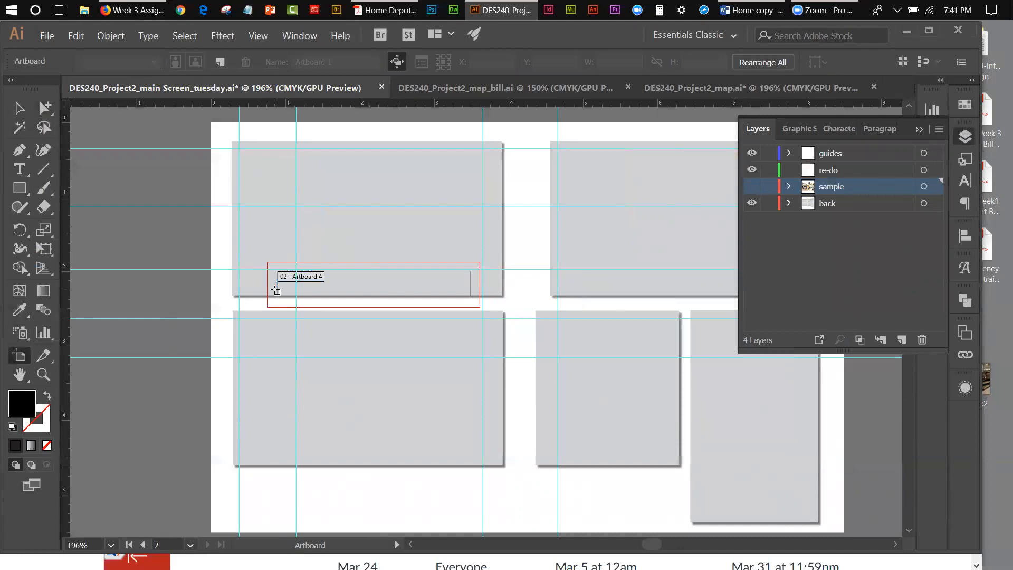
left_click(19, 108)
left_click(316, 269)
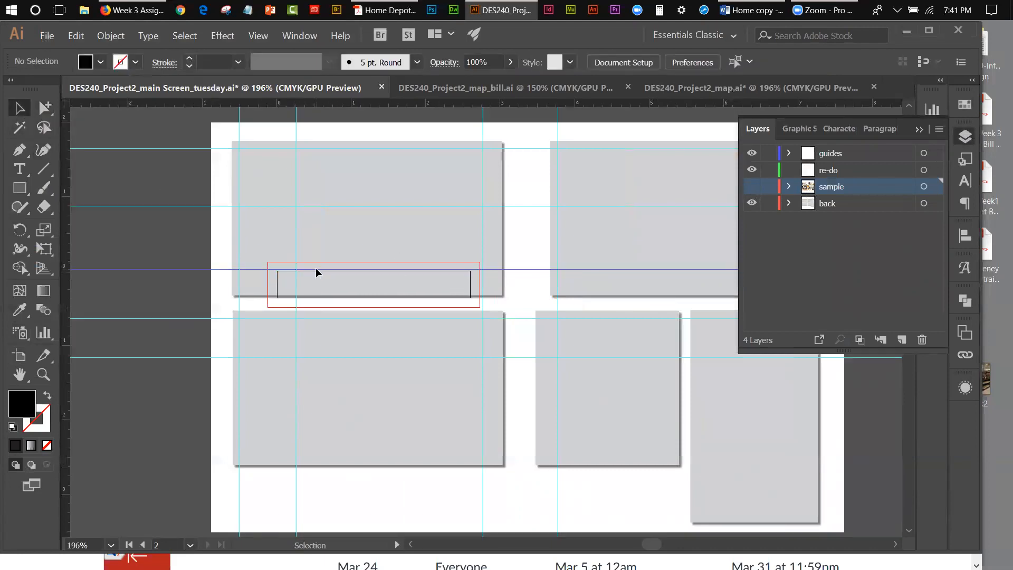
left_click(19, 356)
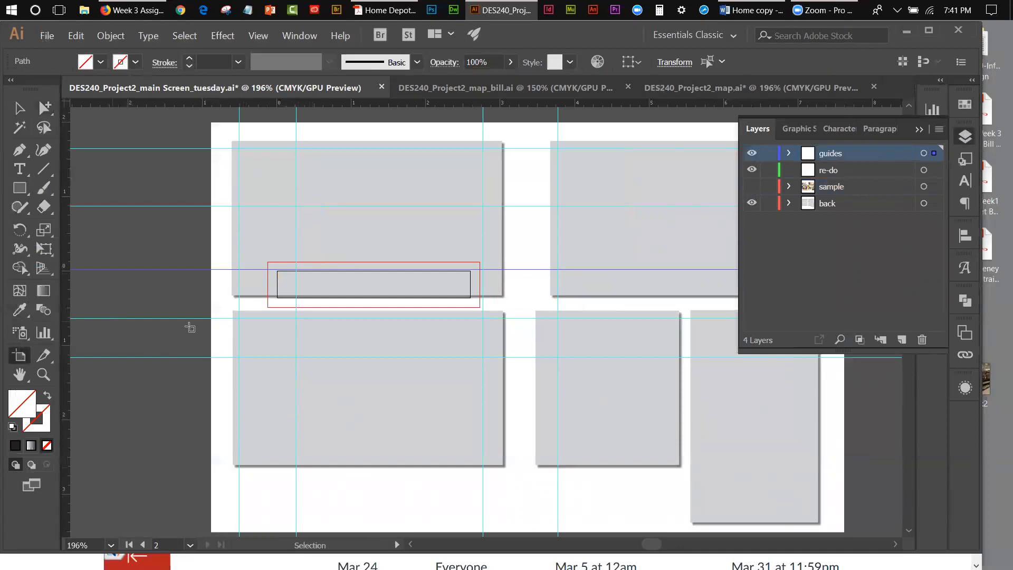
key("Escape")
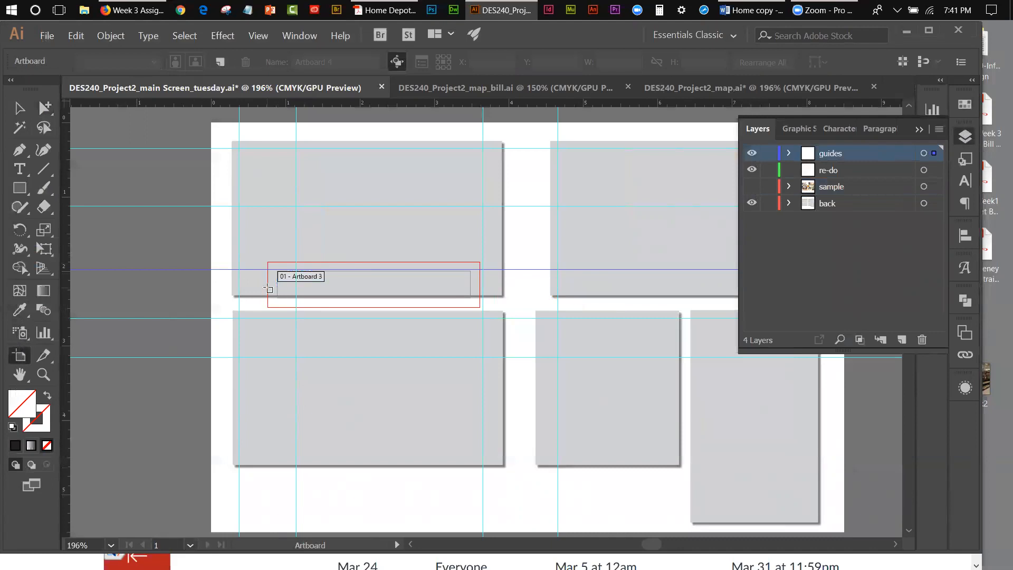
left_click(306, 283)
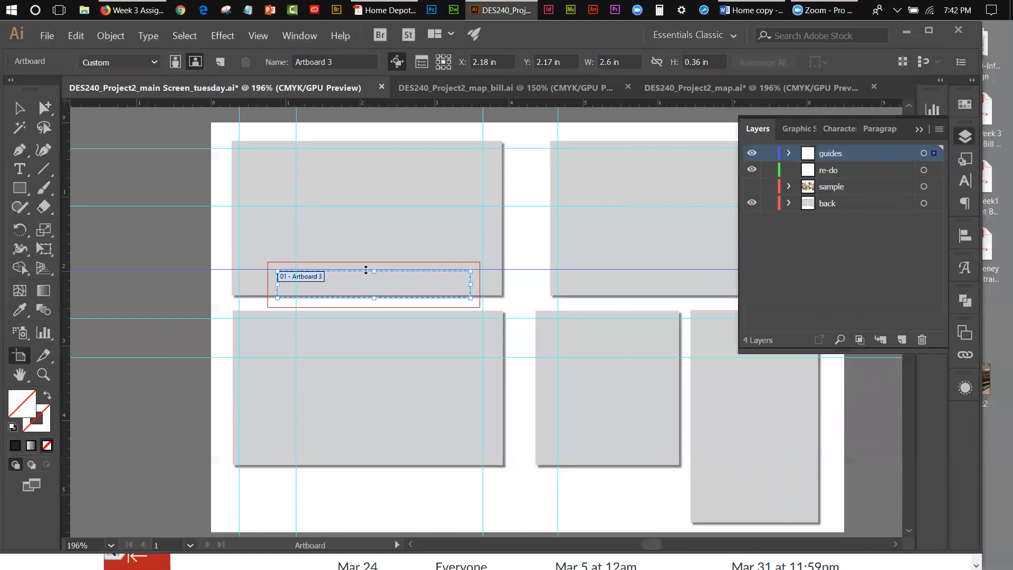
Step: Enlarge the remaining artboard to about 8.51 × 5.52 in so it covers the whole white background with all grey panels
left_click(25, 110)
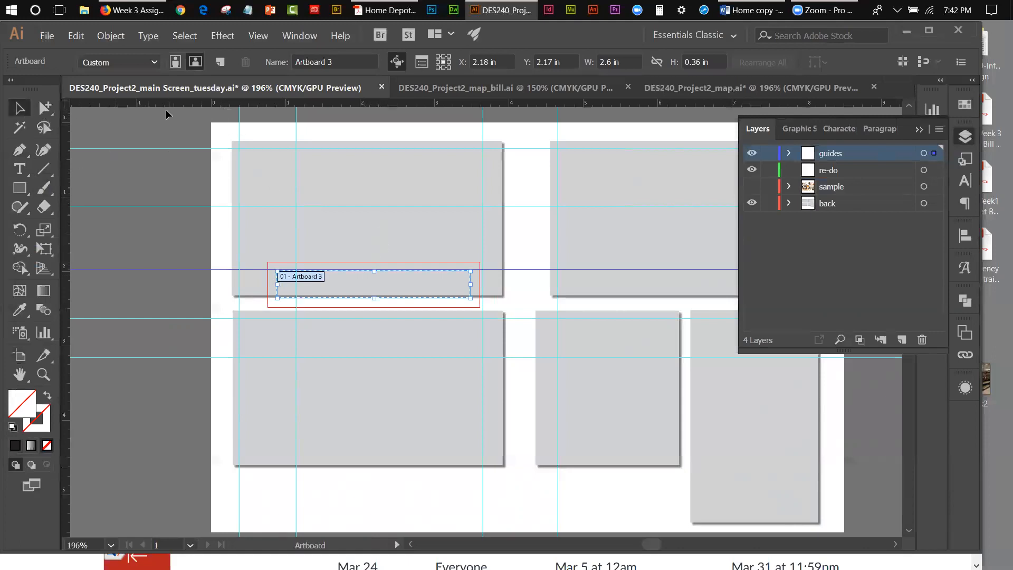
left_click(20, 357)
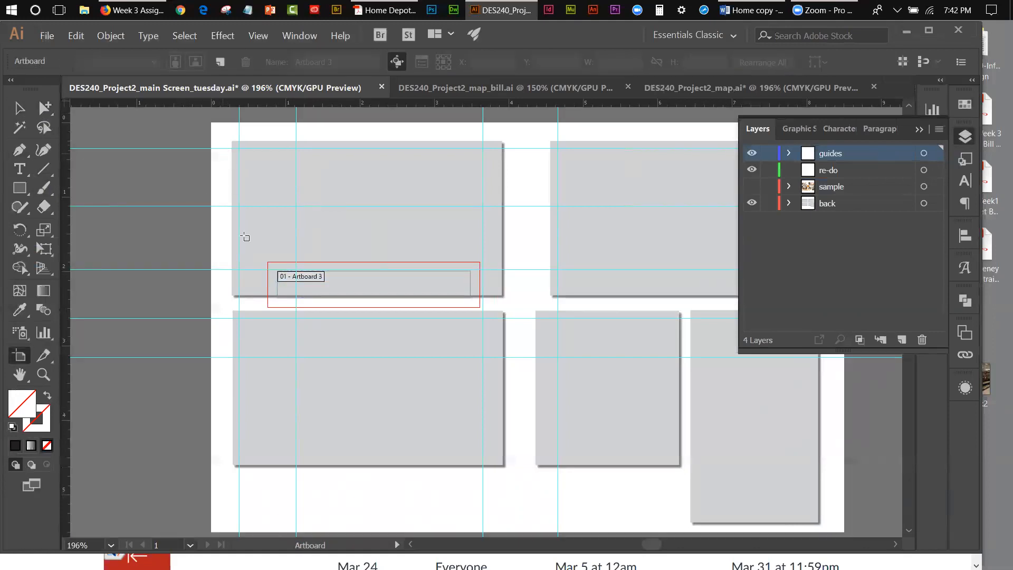
left_click(44, 252)
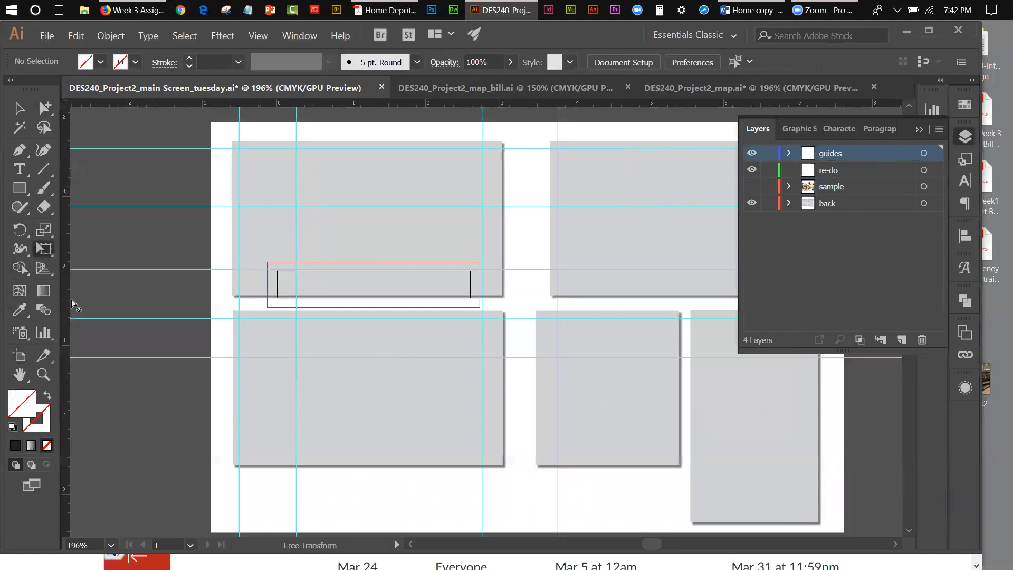
left_click(19, 355)
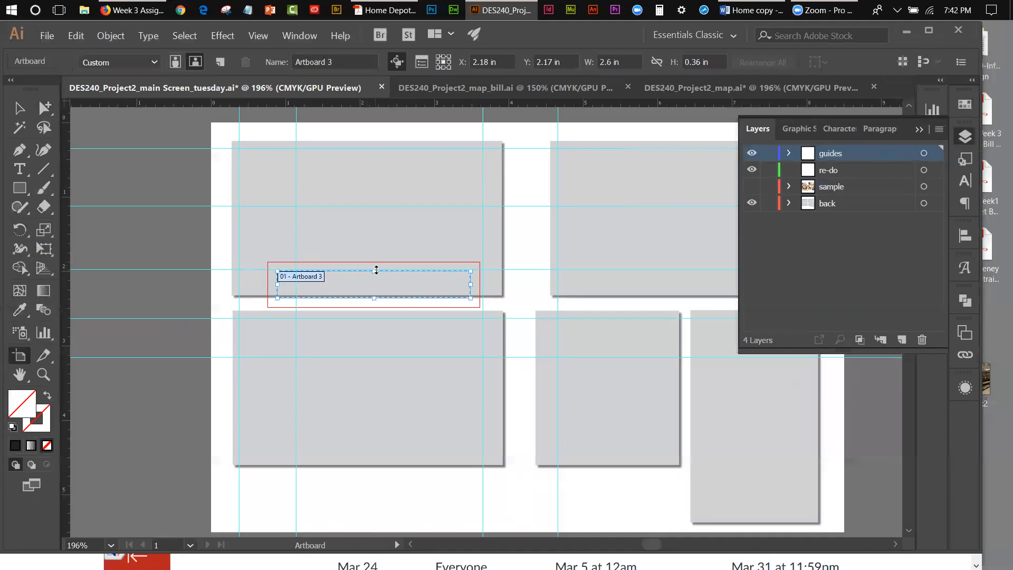
left_click_drag(374, 270, 372, 121)
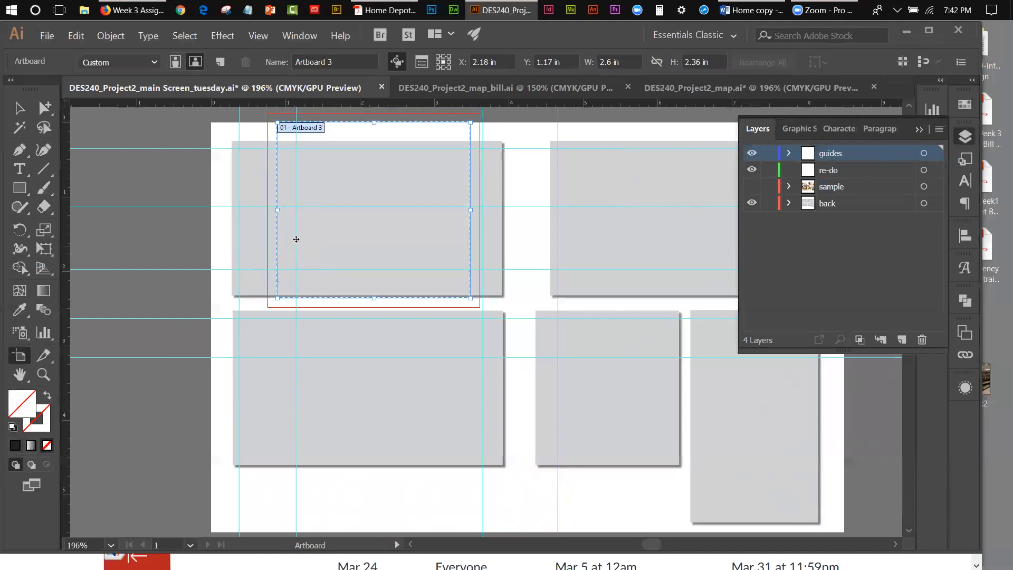
left_click_drag(278, 212, 213, 209)
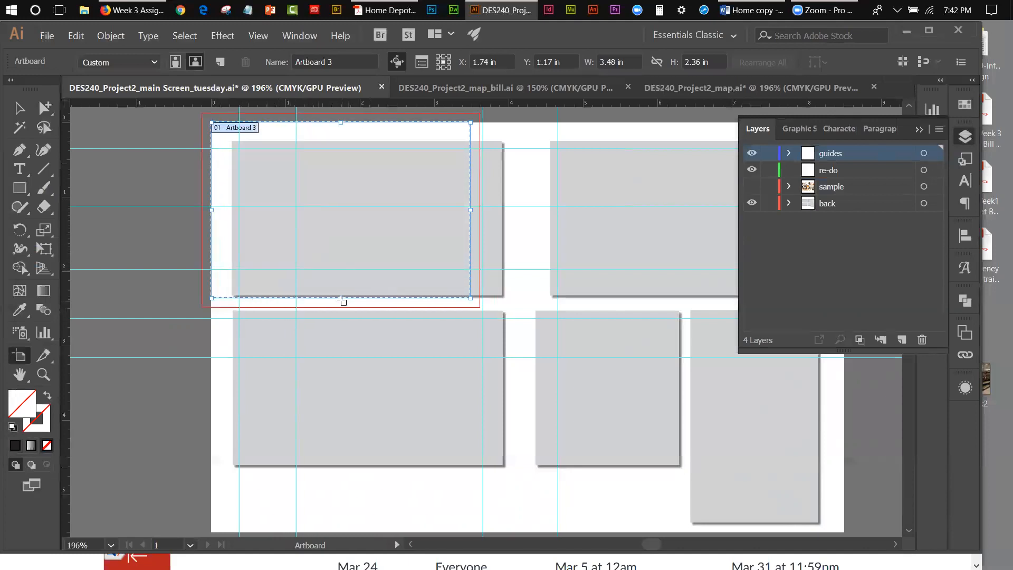
left_click_drag(341, 299, 369, 534)
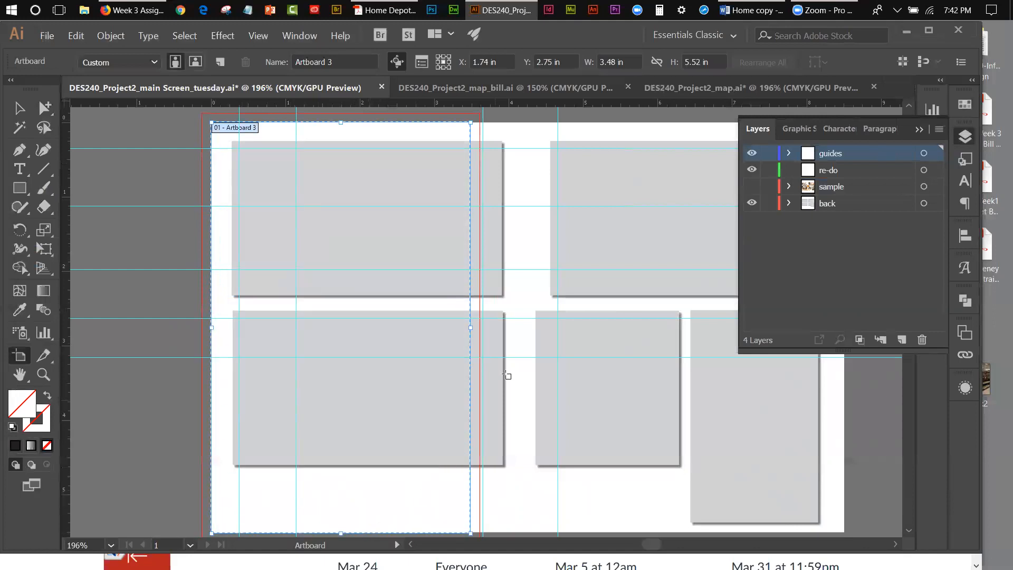
left_click_drag(472, 328, 845, 365)
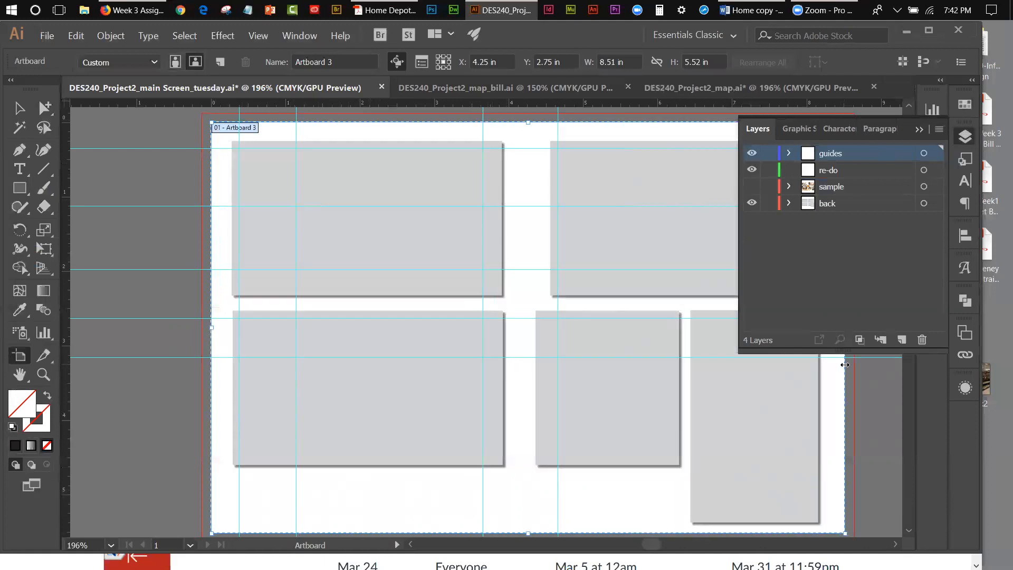
left_click(920, 129)
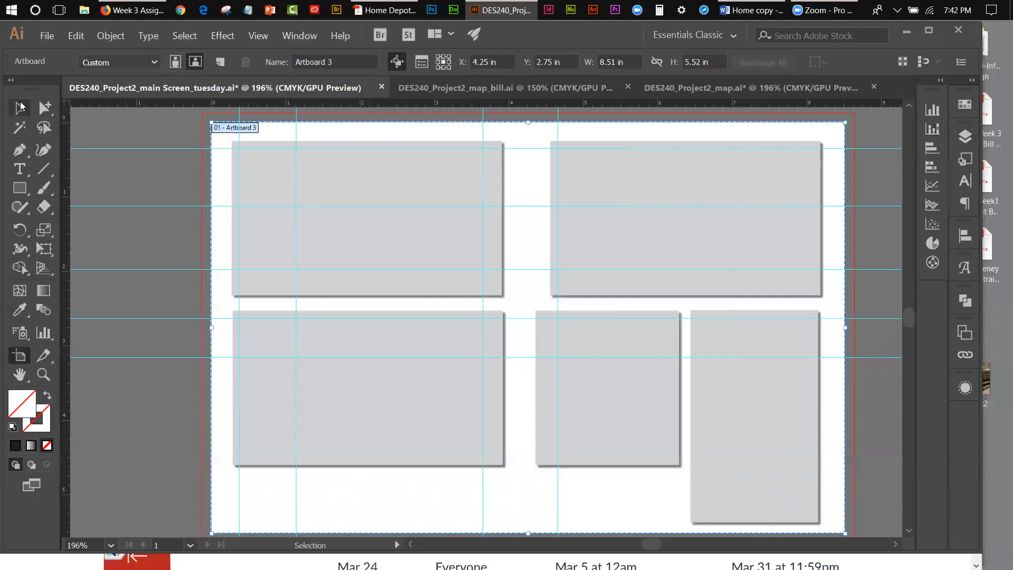
left_click(19, 108)
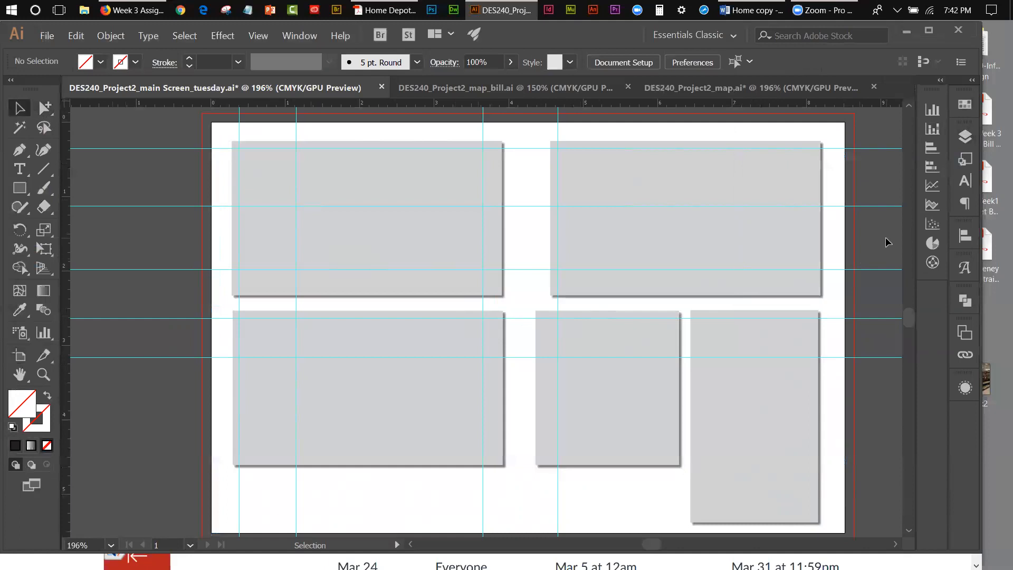
Step: Lock the guides, sample and back layers and make the re-do layer active
left_click(965, 136)
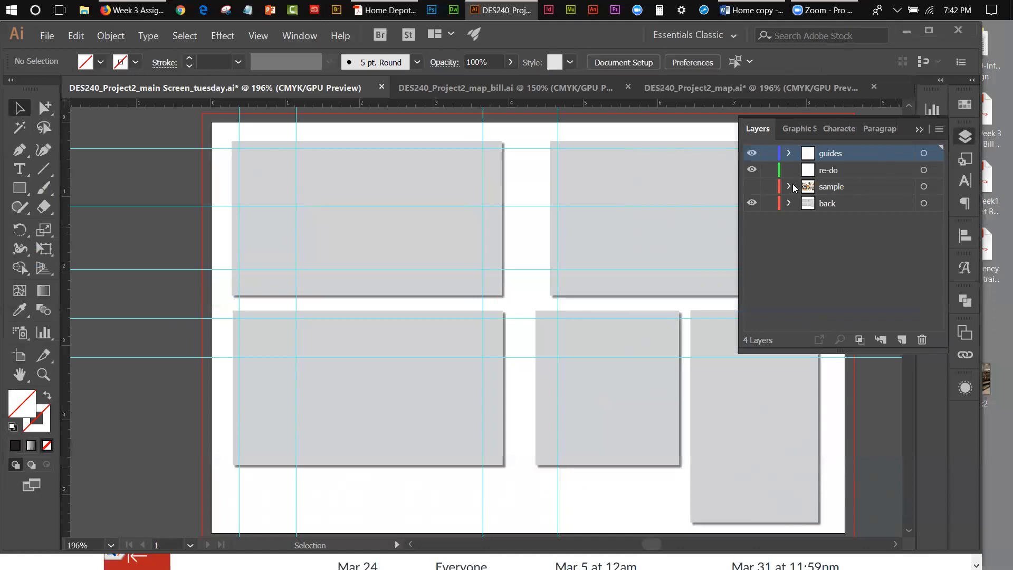
left_click(769, 187)
left_click(769, 204)
left_click(769, 154)
left_click(769, 186)
left_click(843, 171)
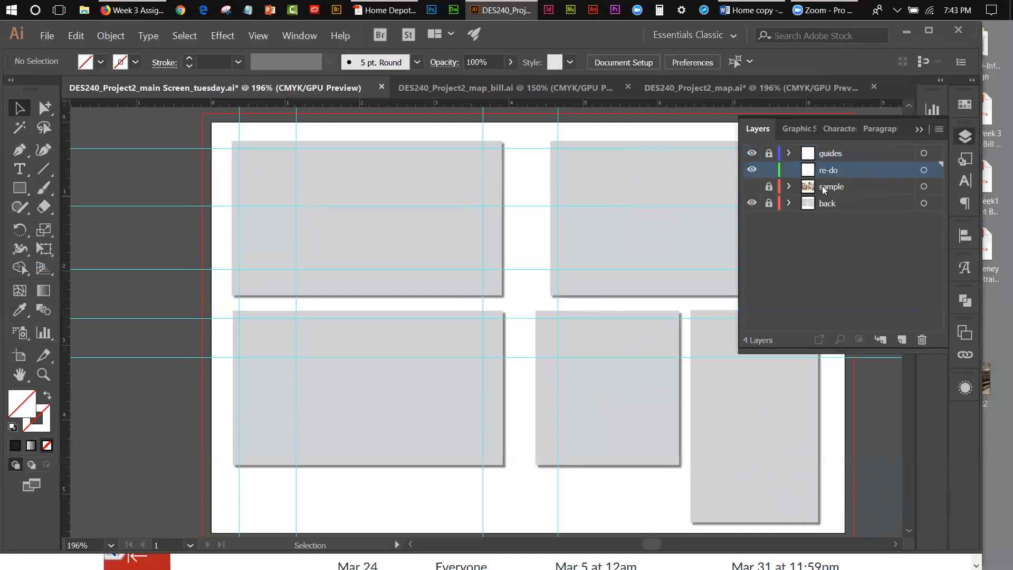
Step: Toggle the visibility of the sample layer to compare it with the empty panels, leaving it hidden
left_click(752, 187)
left_click(752, 187)
left_click(752, 187)
left_click(752, 187)
left_click(752, 187)
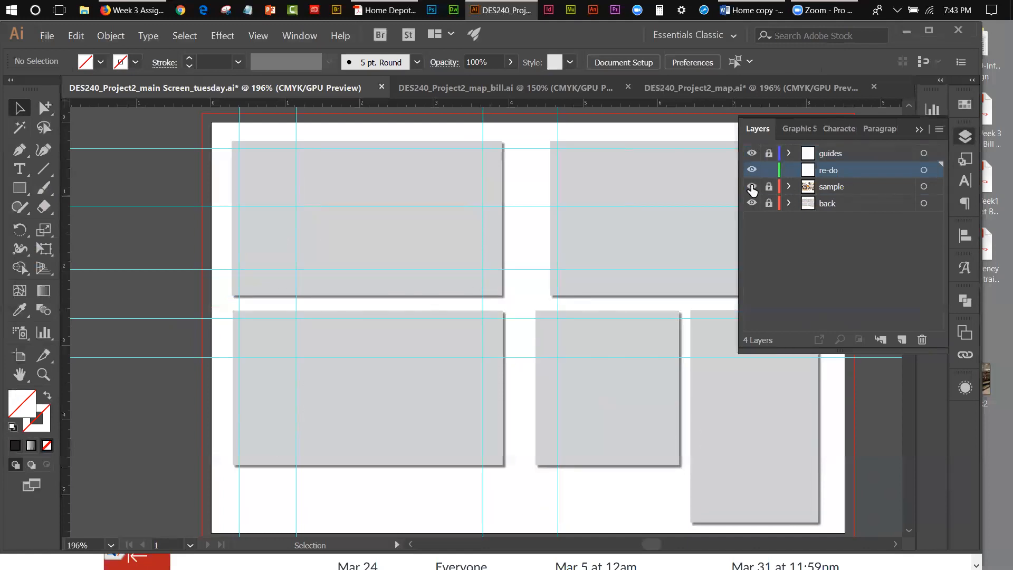
left_click(752, 186)
Step: Start placing an image and browse to the images folder in Desktop > DES-240-Information Design > Week 3
left_click(46, 37)
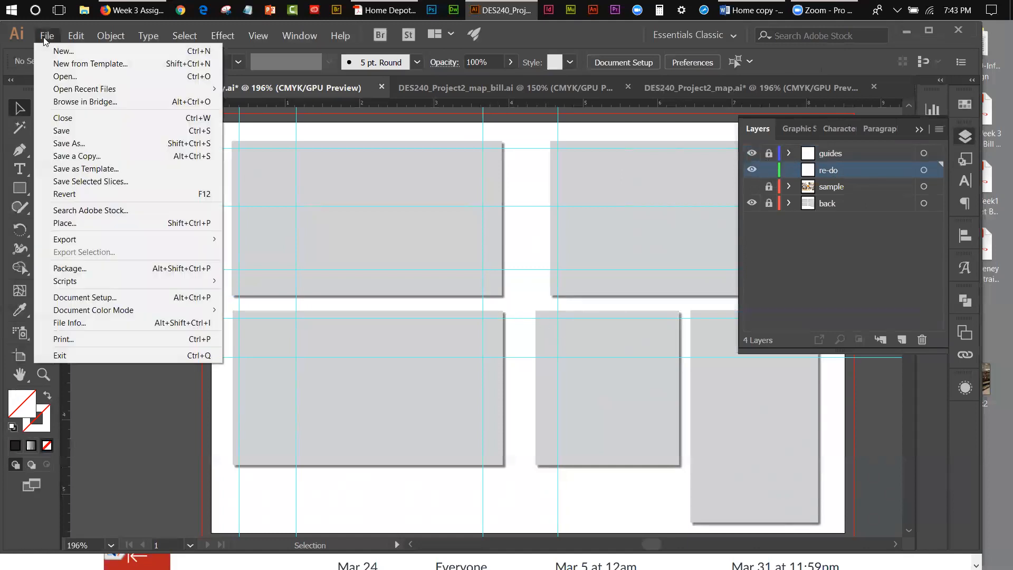
left_click(66, 222)
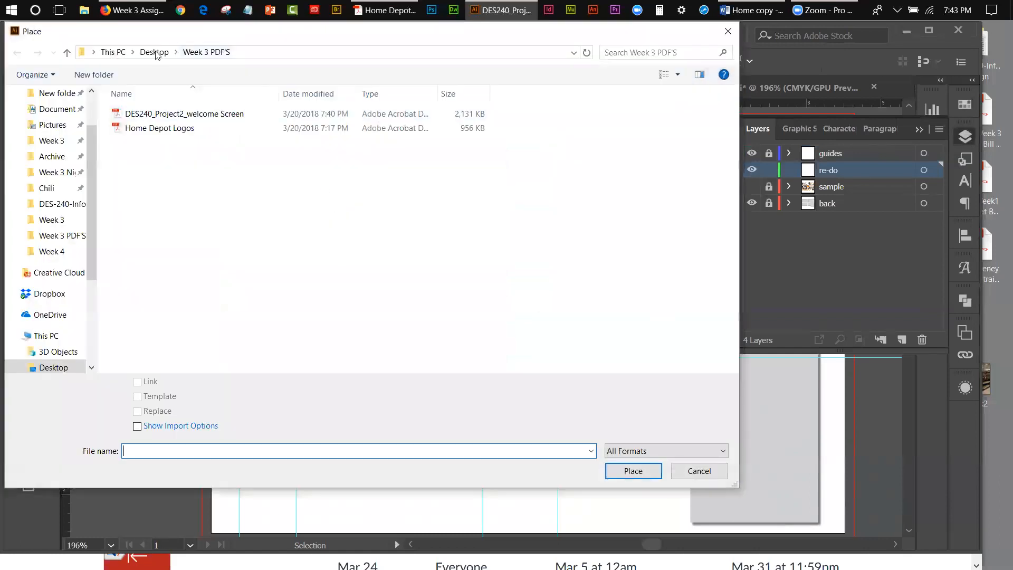
left_click(148, 55)
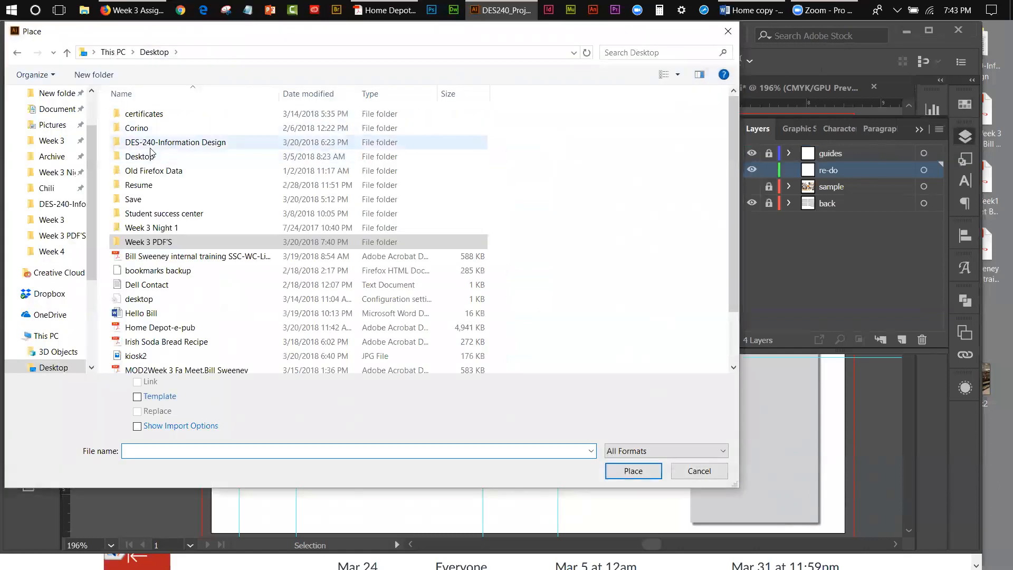
double_click(152, 143)
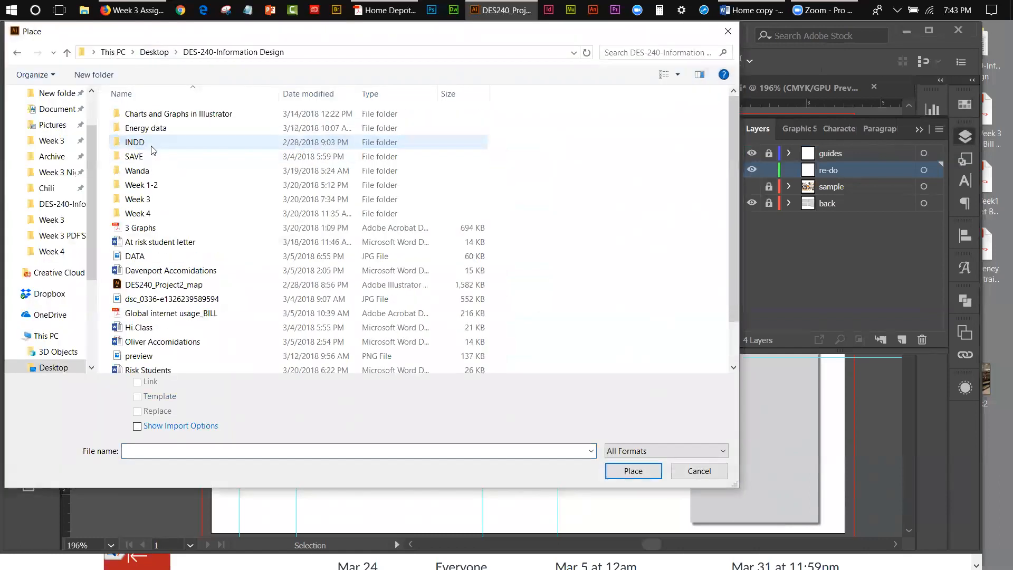
double_click(143, 199)
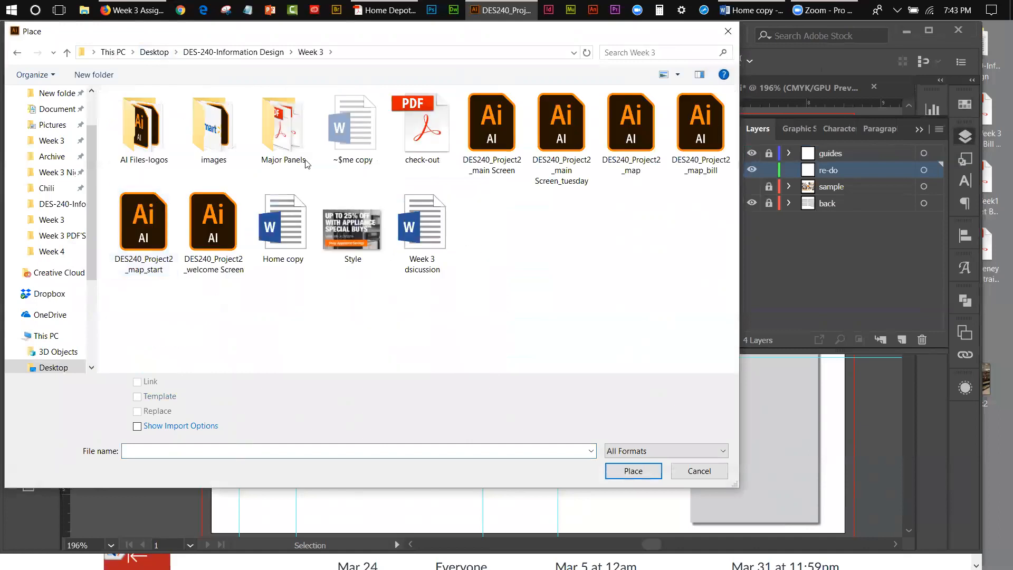
double_click(220, 133)
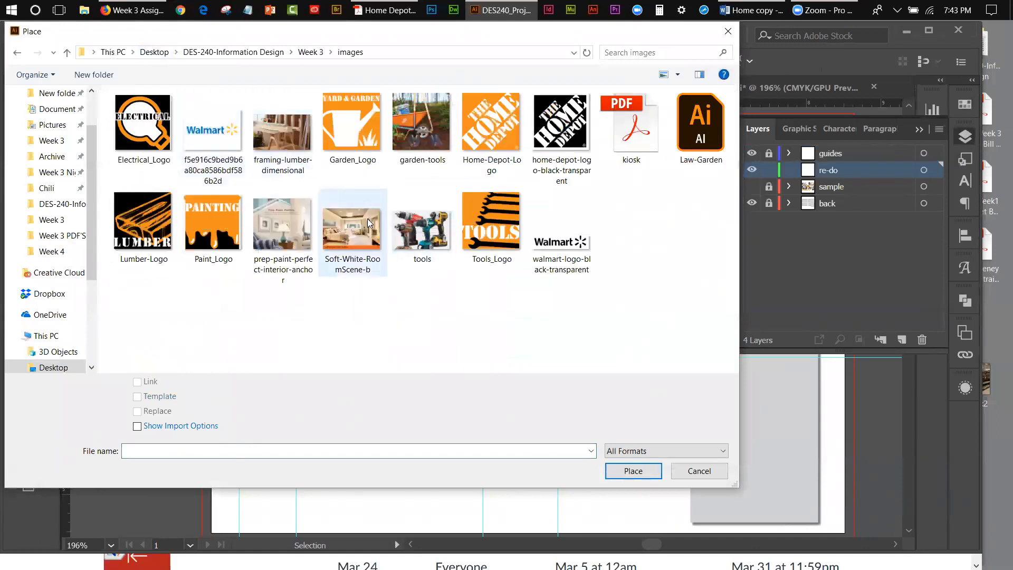
Step: Place Home-Depot-Logo as a linked file in the central area between the guides, where the grey panels meet
left_click(499, 139)
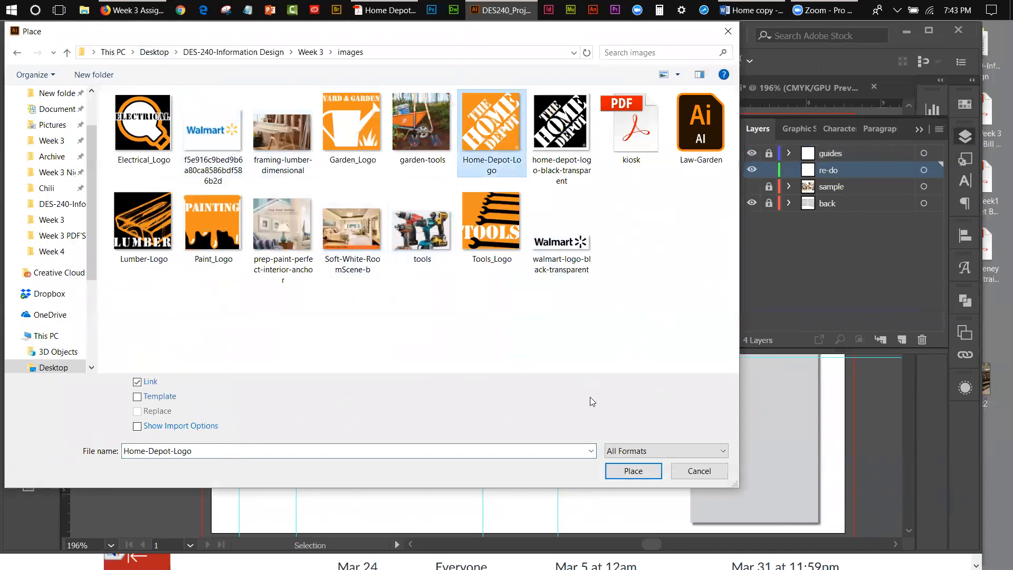
left_click(629, 471)
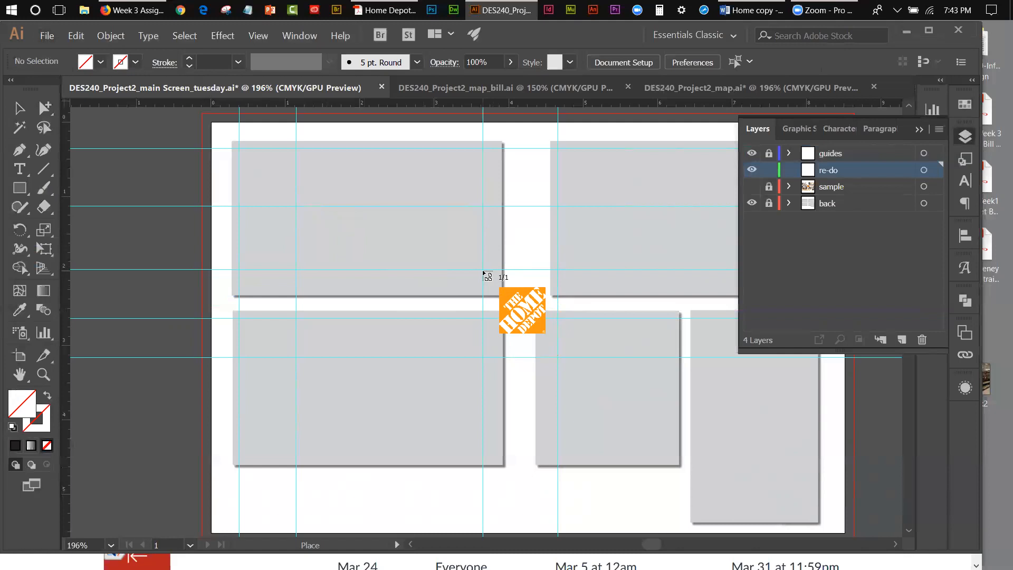
left_click_drag(486, 273, 556, 365)
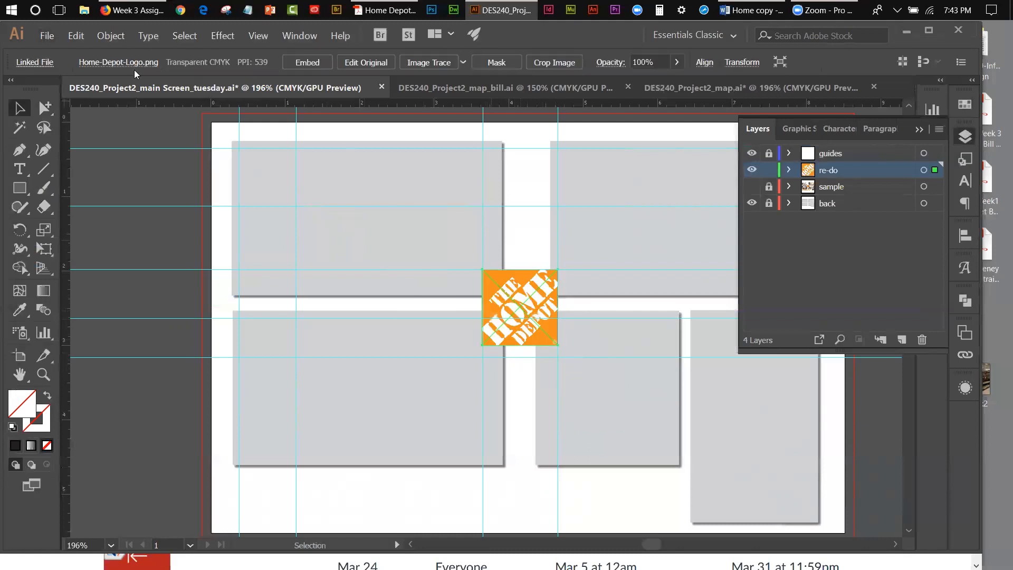
left_click(20, 109)
Step: Place Paint_Logo between the guides in the upper-left corner of the first grey panel, then deselect it and show the sample layer
left_click(46, 36)
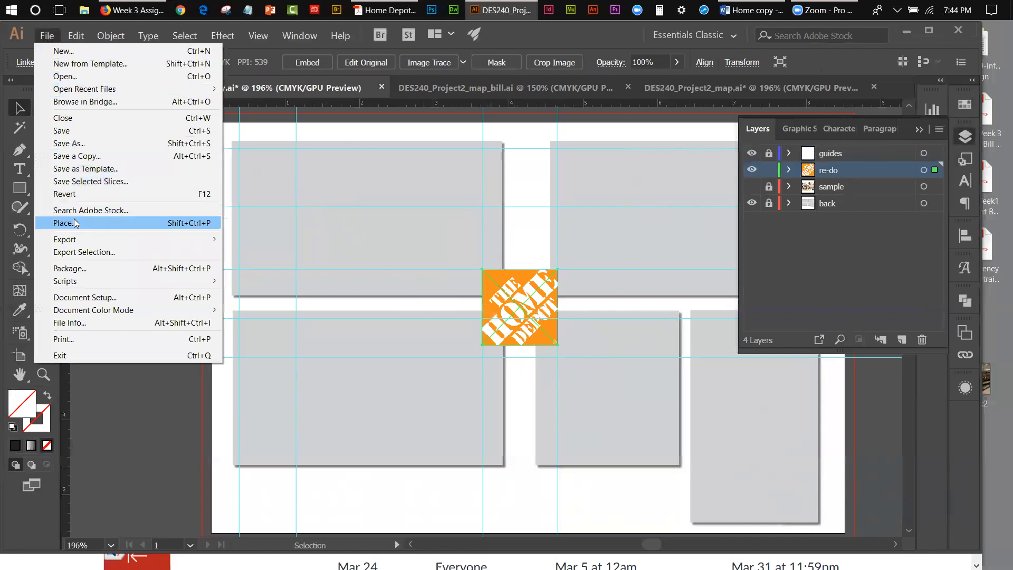
left_click(148, 222)
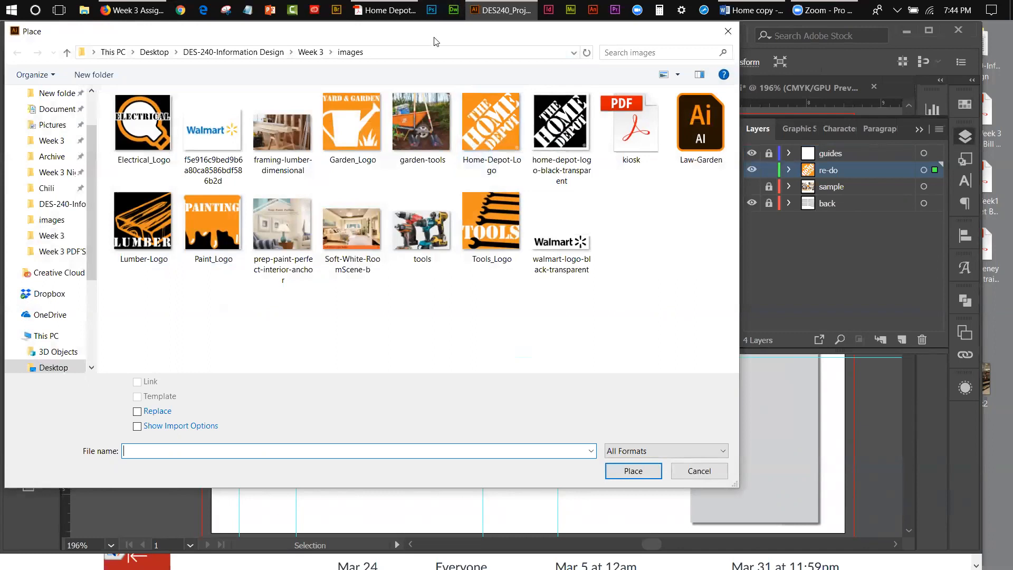
left_click_drag(436, 41, 516, 117)
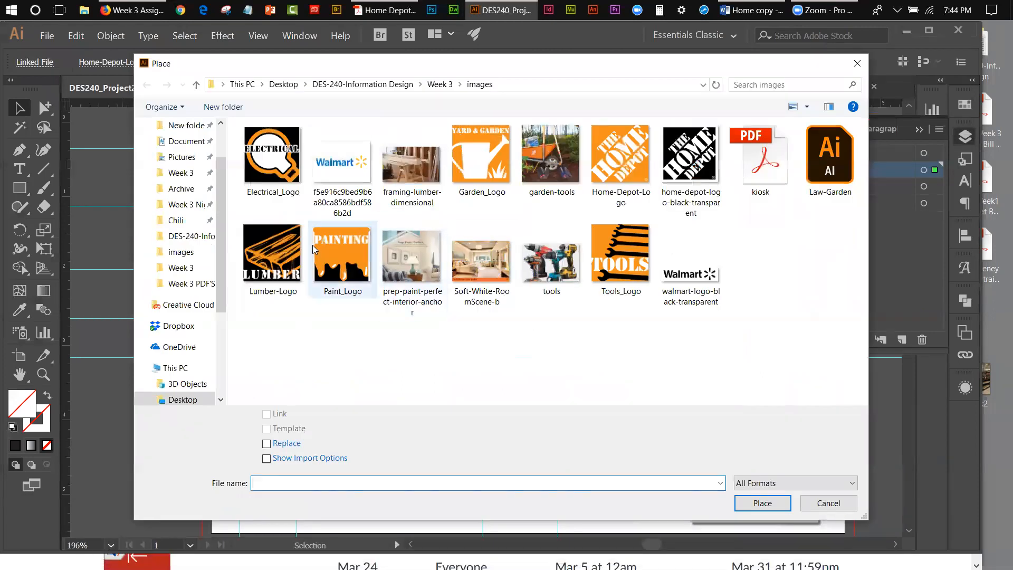
left_click(330, 241)
left_click(738, 502)
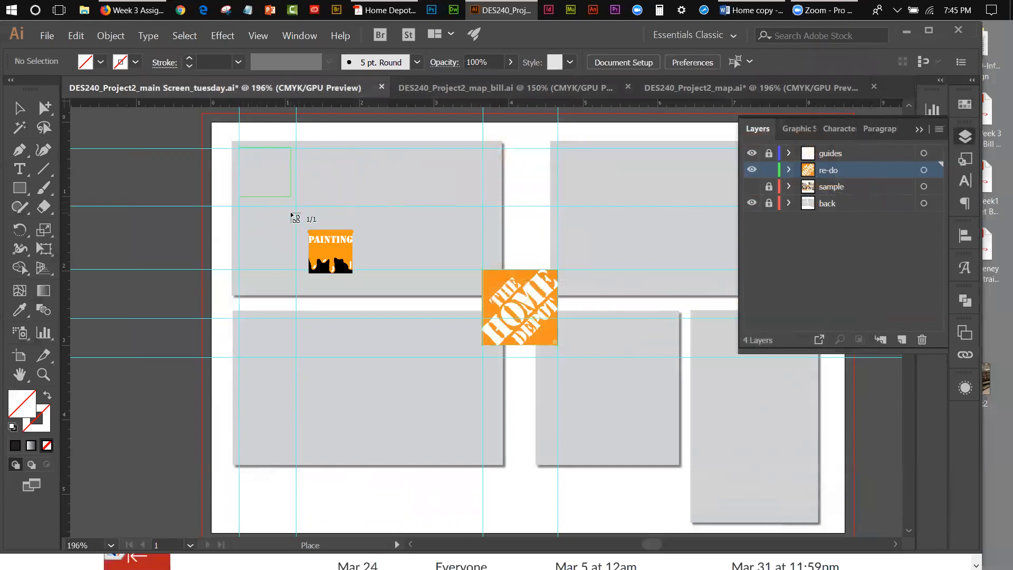
left_click_drag(304, 233, 302, 230)
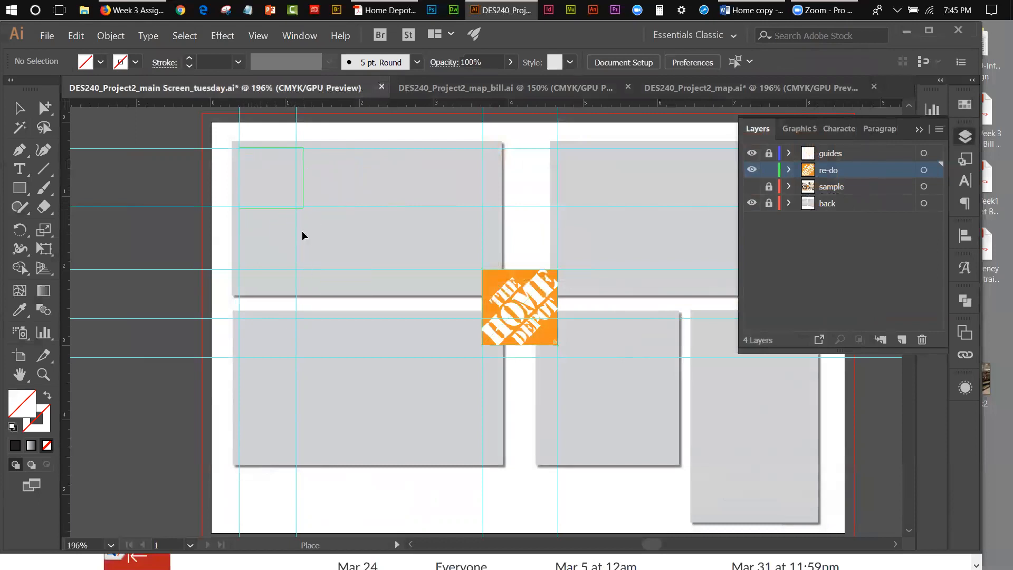
left_click(96, 131)
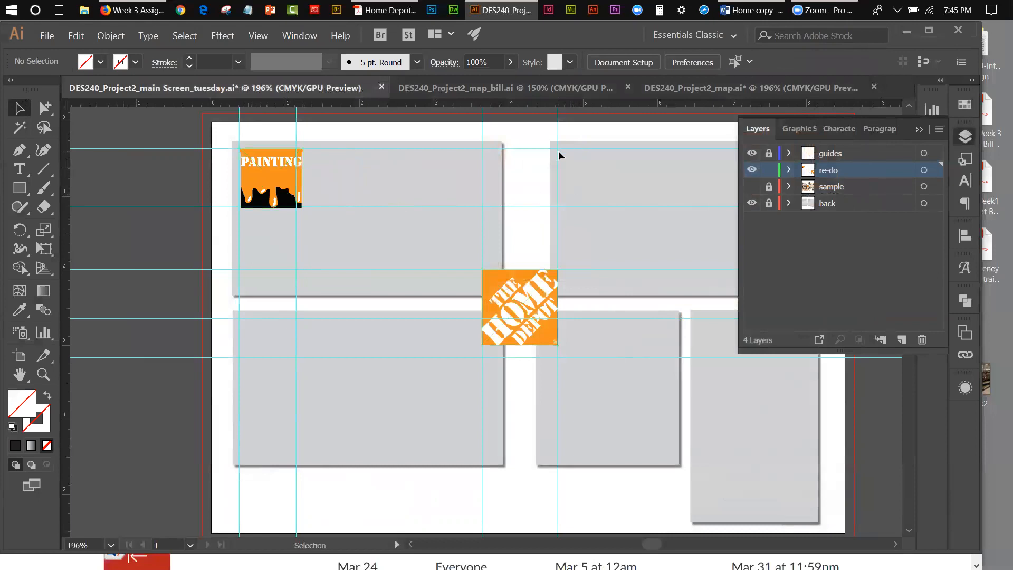
left_click(752, 187)
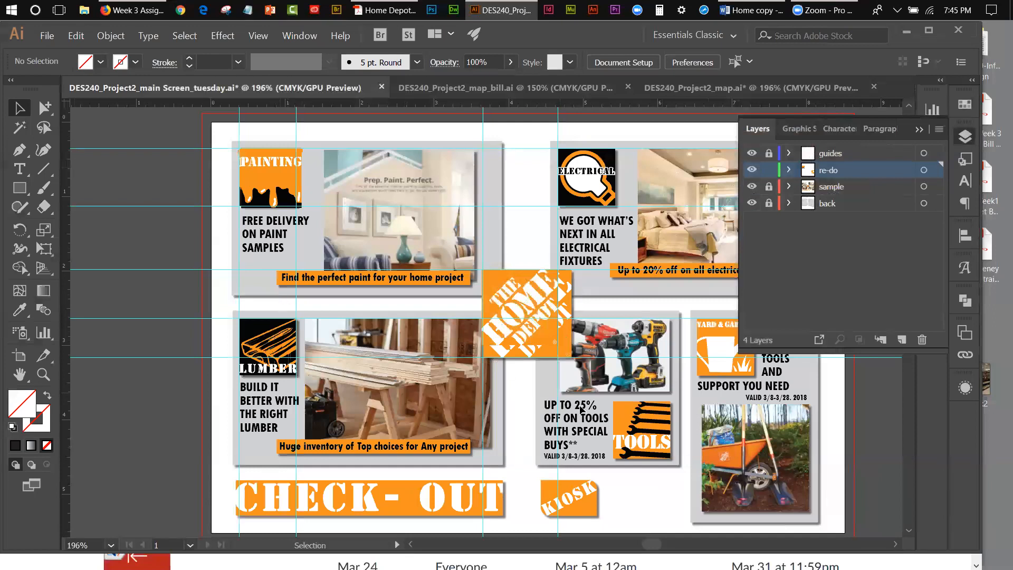
Step: Hide the sample layer and keep it locked, leaving the re-do layer active
left_click(769, 186)
left_click(753, 187)
left_click(767, 187)
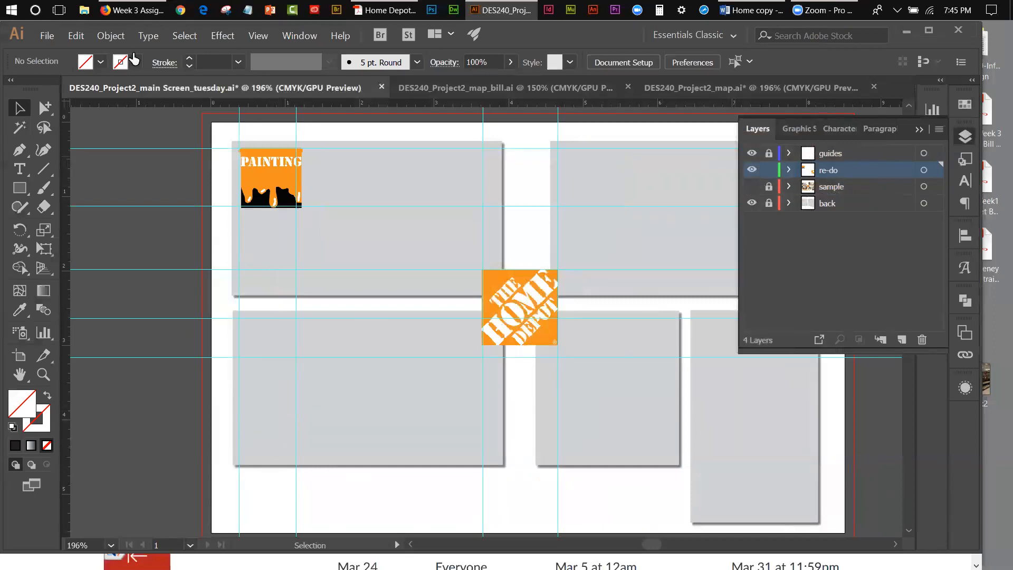
Step: Place Electrical_Logo as a linked file in the upper-left corner of the upper-right grey panel, sized to fit between the horizontal guides
left_click(47, 36)
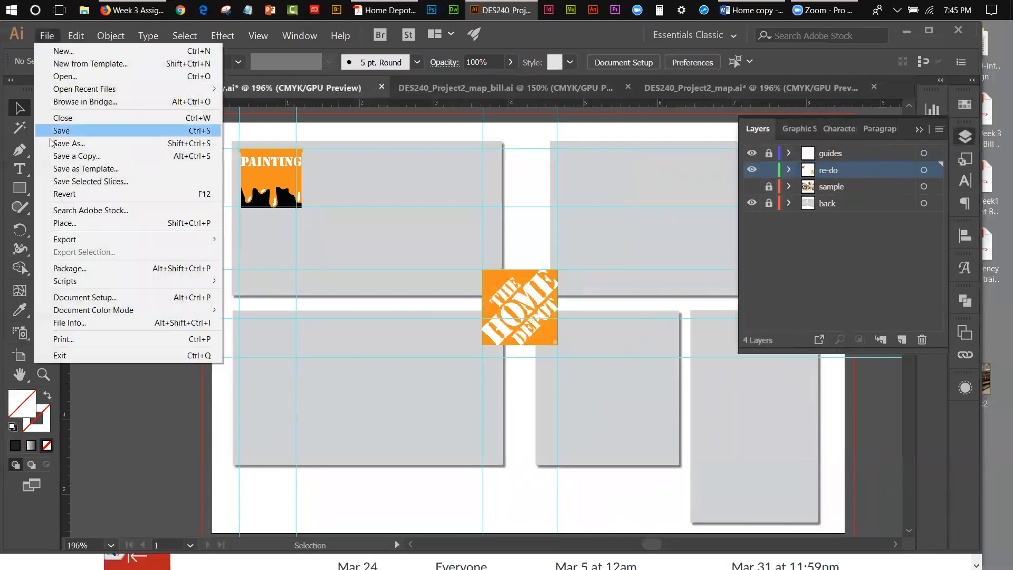
left_click(61, 223)
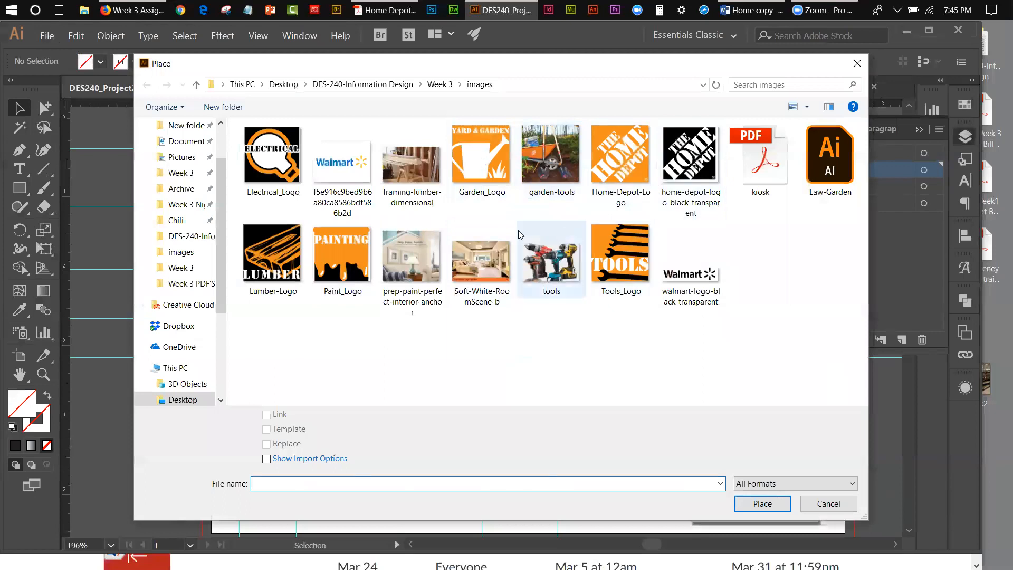
left_click(277, 137)
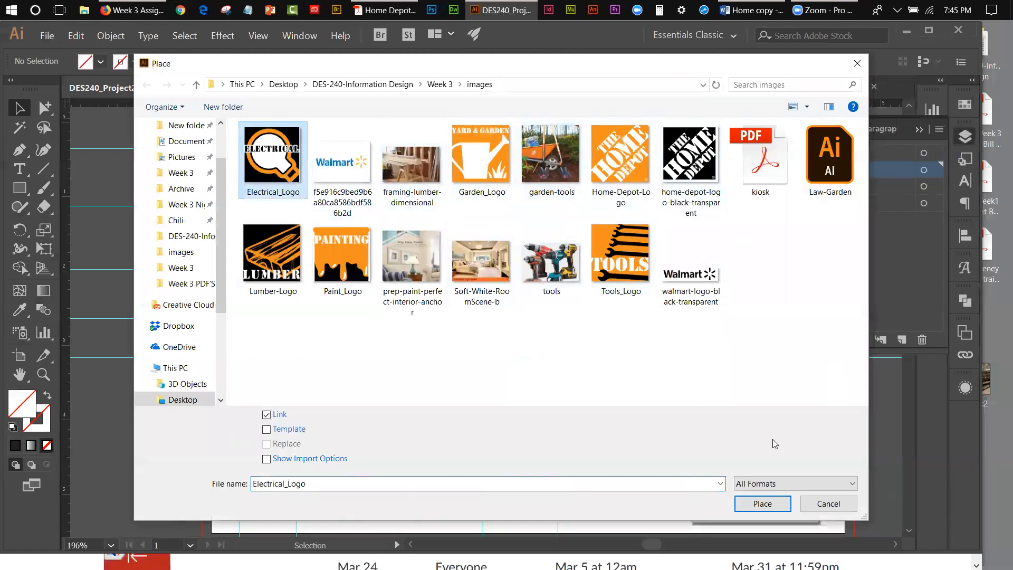
left_click(763, 504)
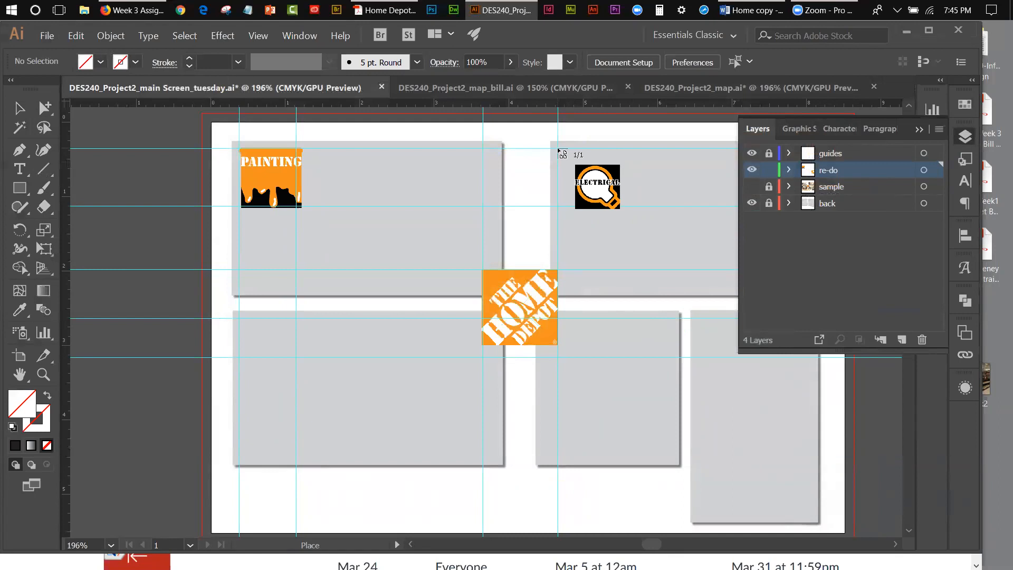
left_click_drag(558, 149, 648, 210)
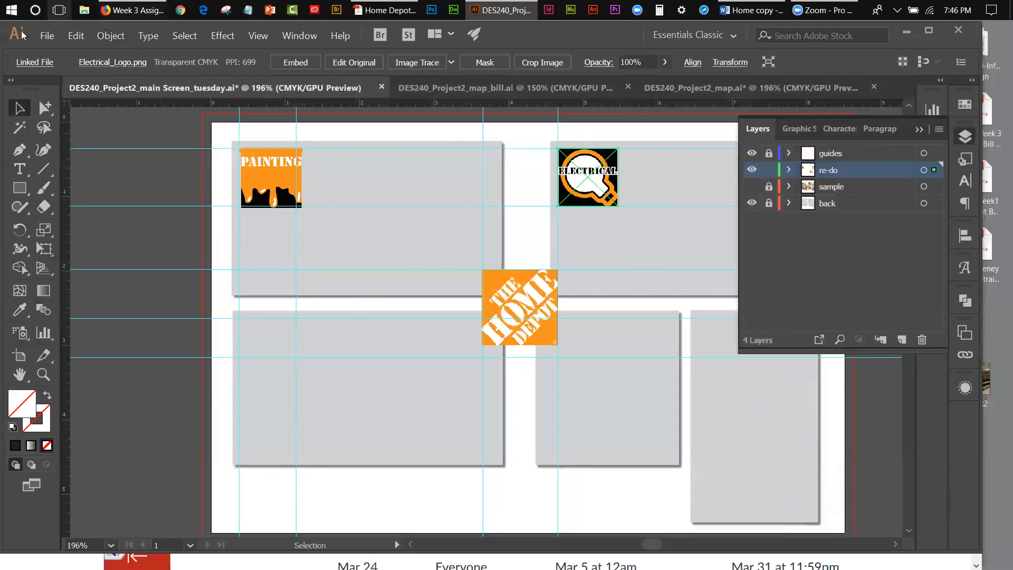
Step: Place Lumber-Logo as a linked file in the upper-left corner of the lower-left grey panel, fitted between the vertical guides
left_click(47, 35)
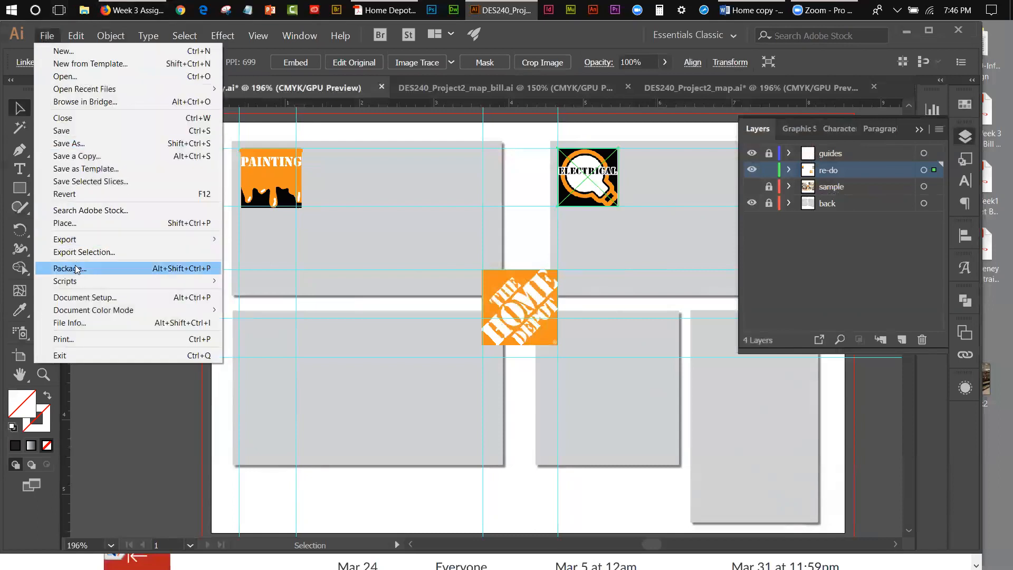
left_click(79, 223)
left_click(257, 256)
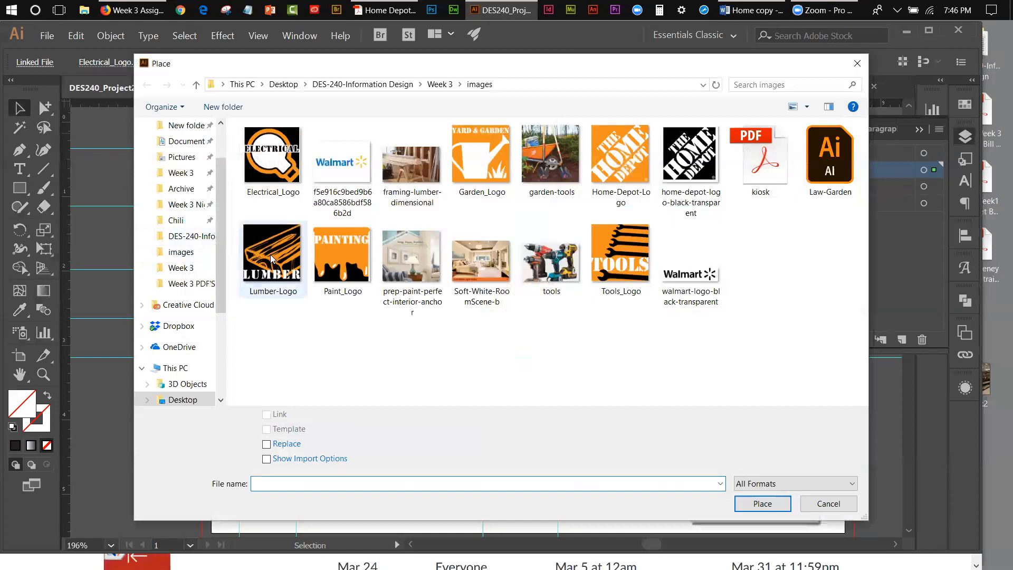
left_click(757, 504)
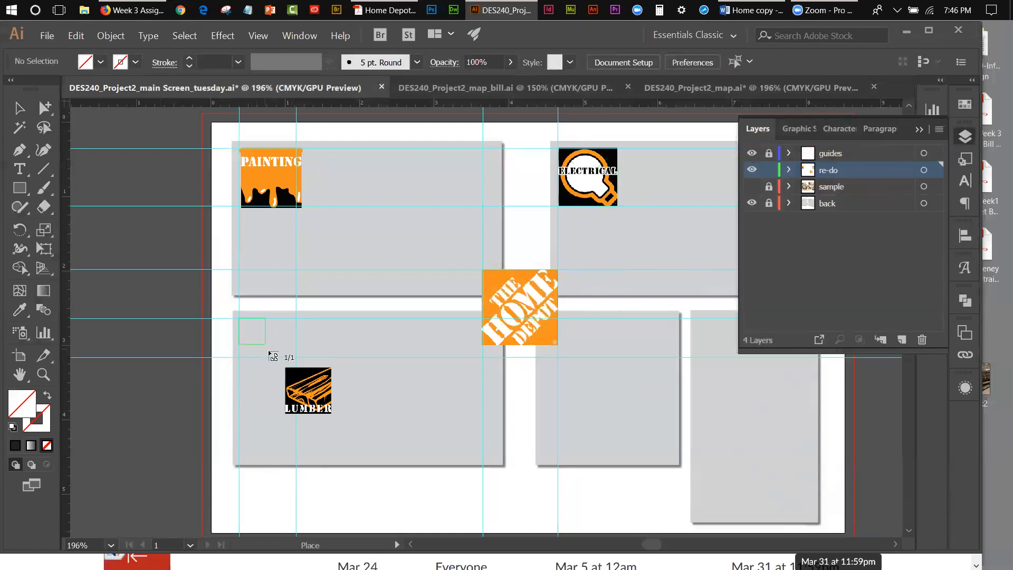
left_click_drag(307, 373, 310, 374)
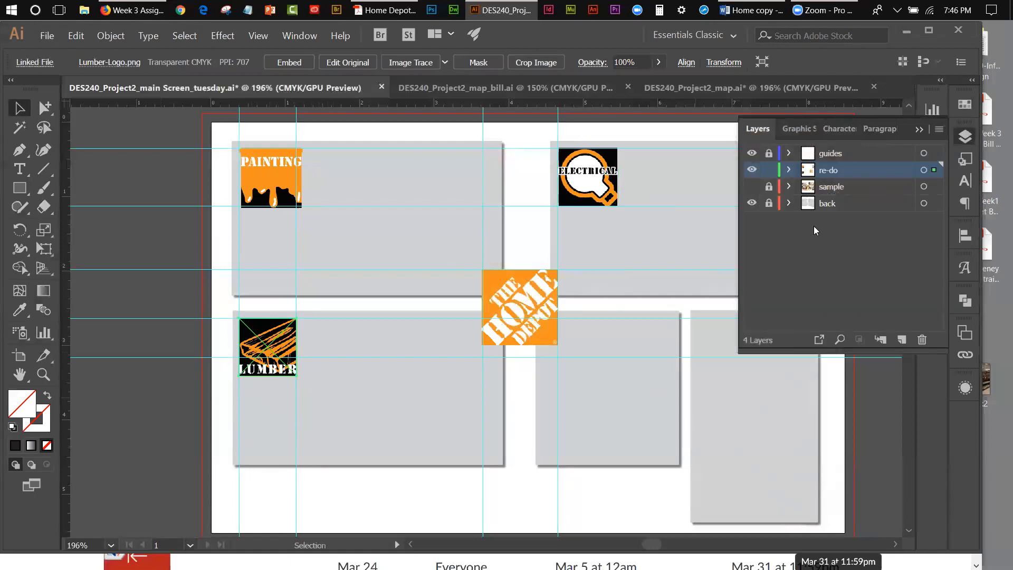
Step: Collapse the Layers panel and place Tools_Logo as a linked file directly below the Electrical logo at about the same size
left_click(920, 130)
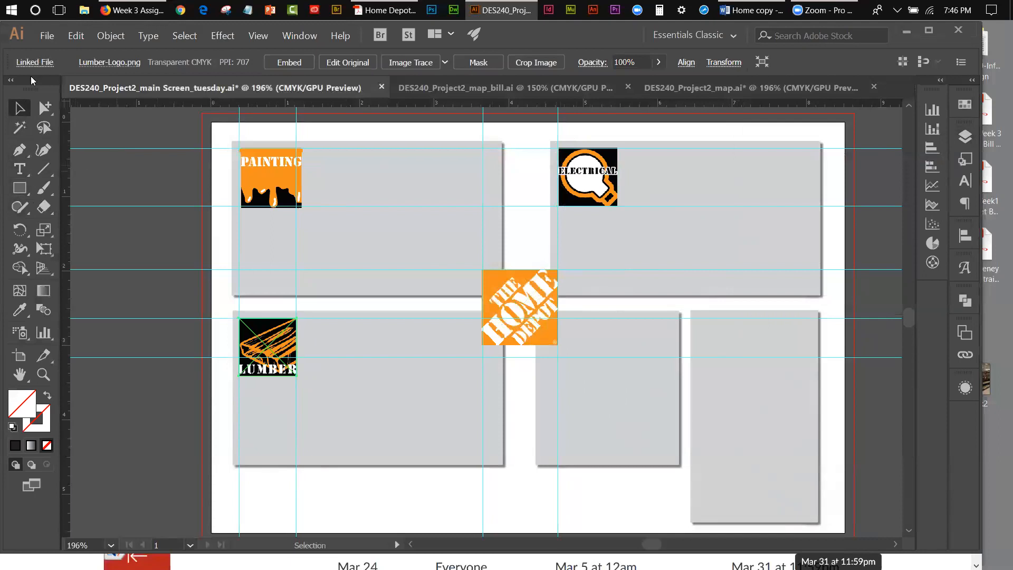
left_click(49, 35)
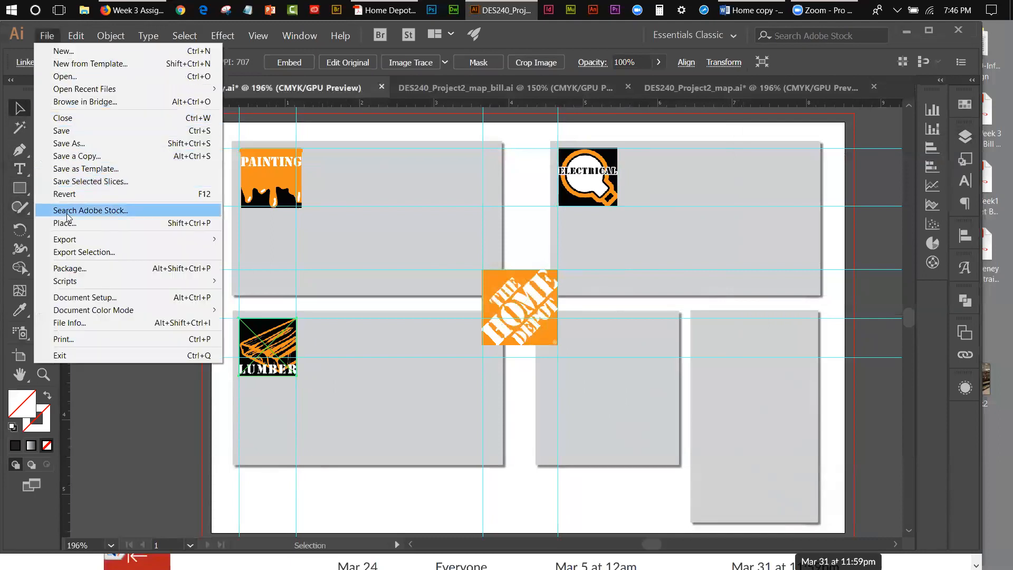
left_click(153, 222)
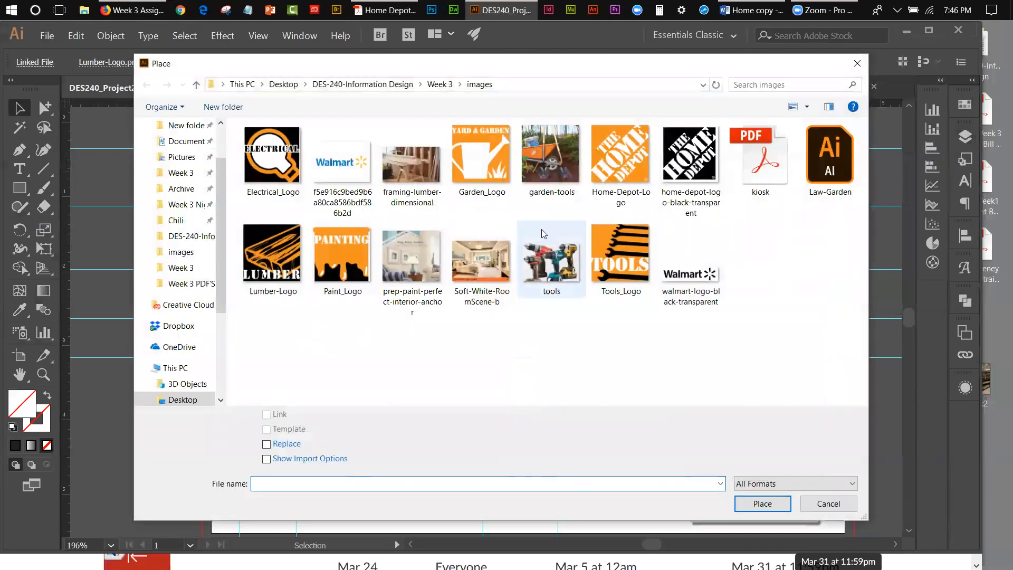
left_click(595, 268)
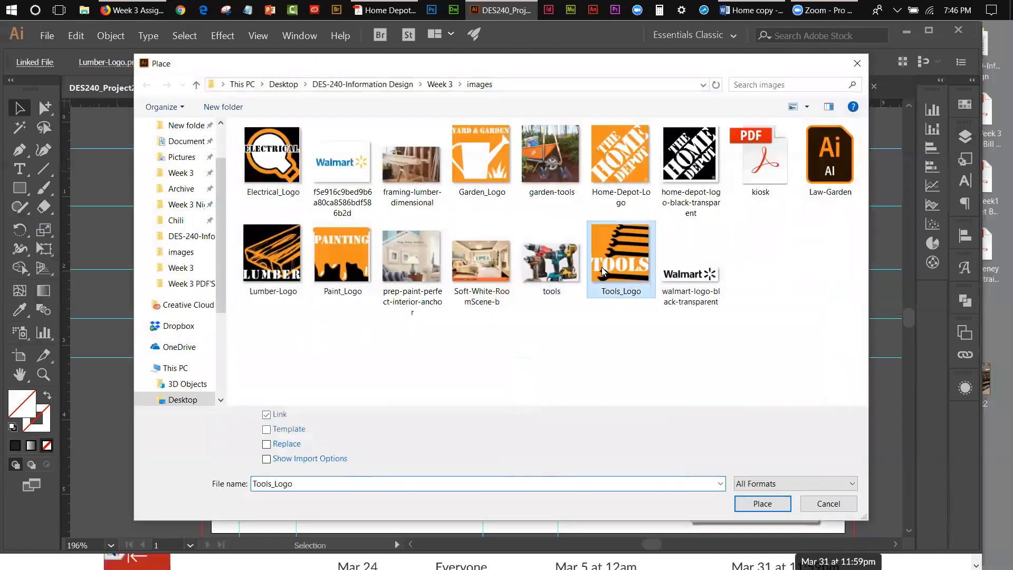
left_click(763, 504)
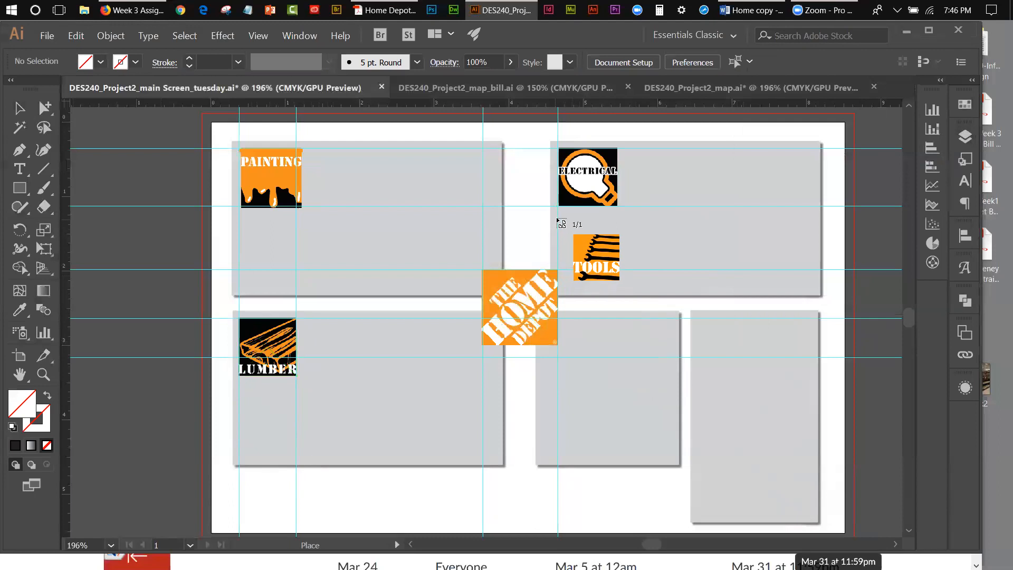
left_click_drag(559, 211, 615, 268)
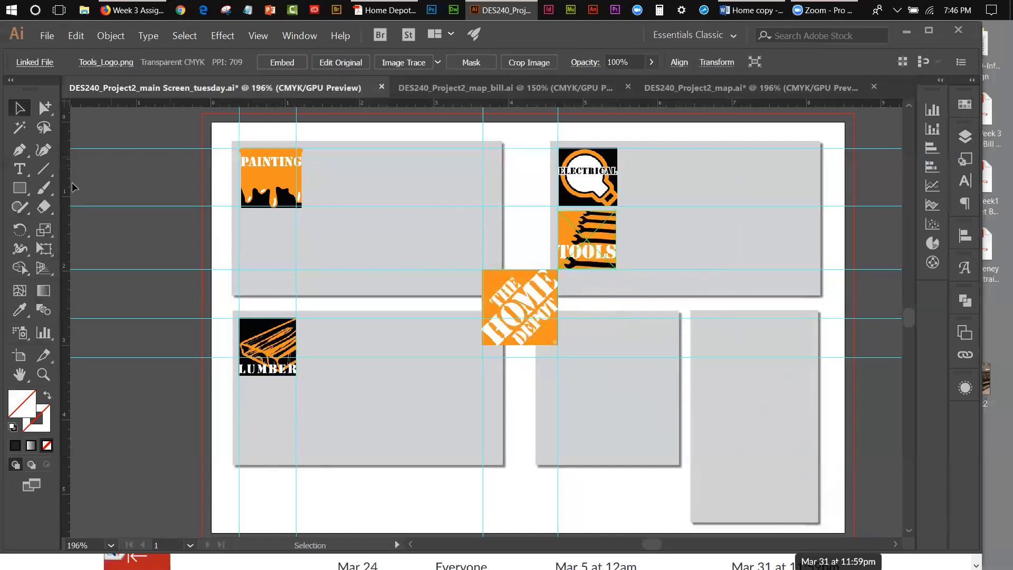
Step: Scale the Tools logo up slightly with Free Transform to match the Electrical logo, and move it to the lower-right corner of the lower middle panel
left_click(44, 248)
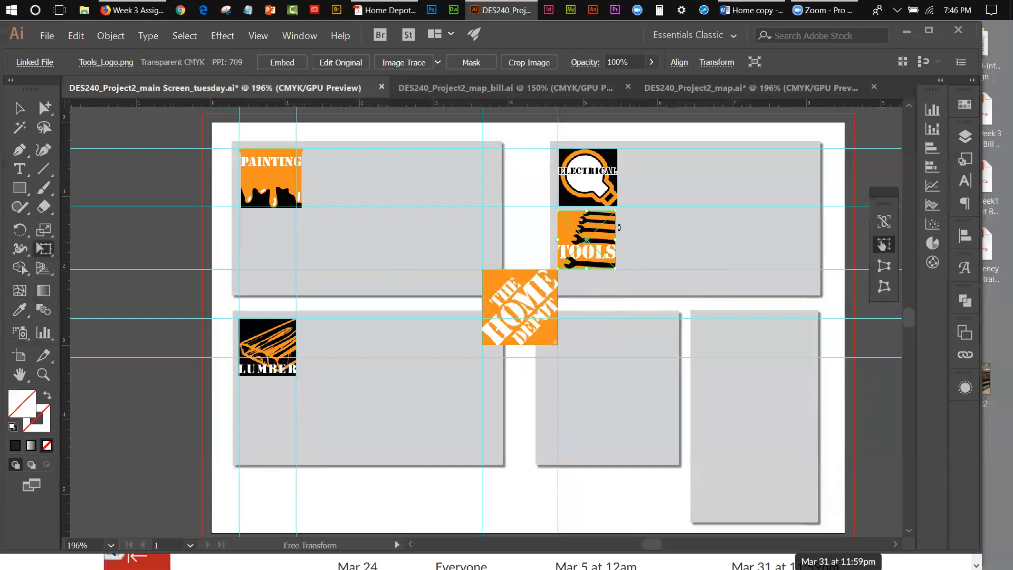
left_click_drag(615, 267, 621, 272)
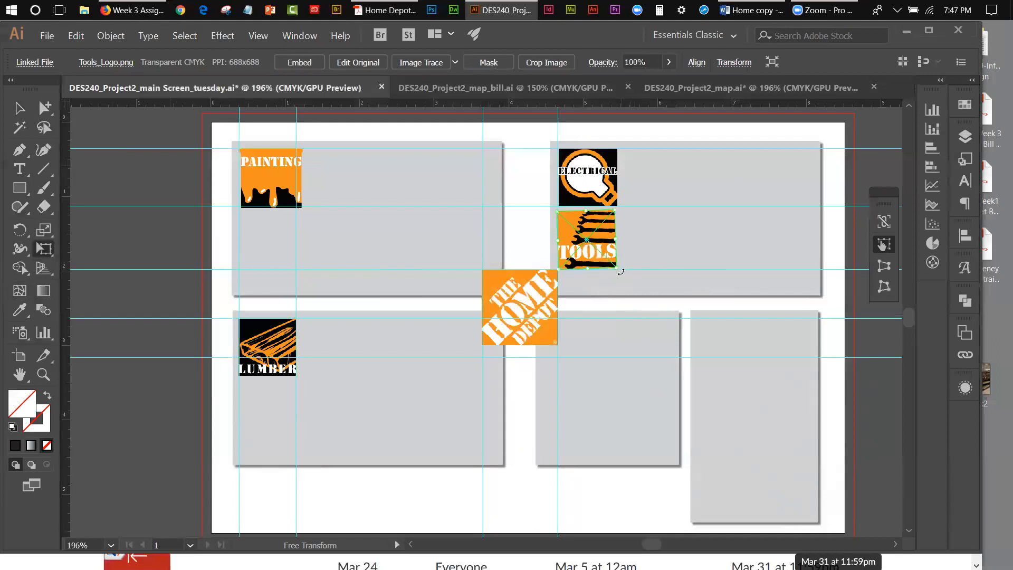
key("ctrl+z")
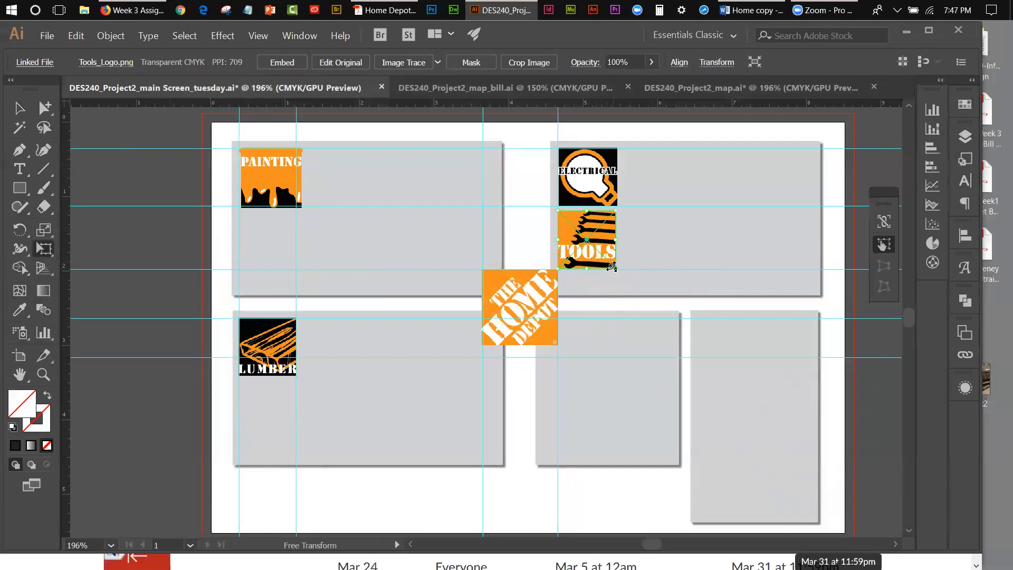
left_click_drag(612, 268, 613, 274)
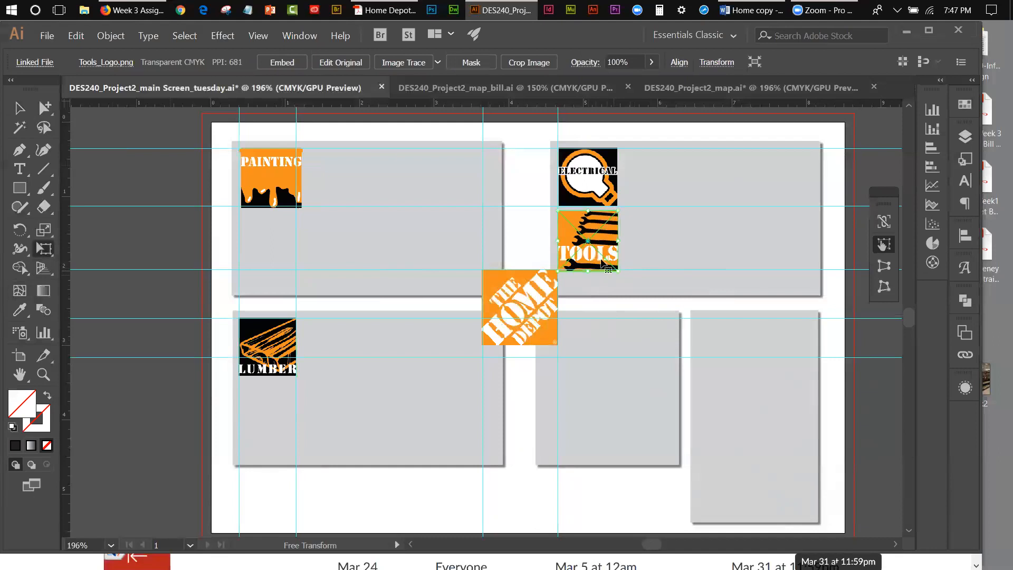
left_click(20, 107)
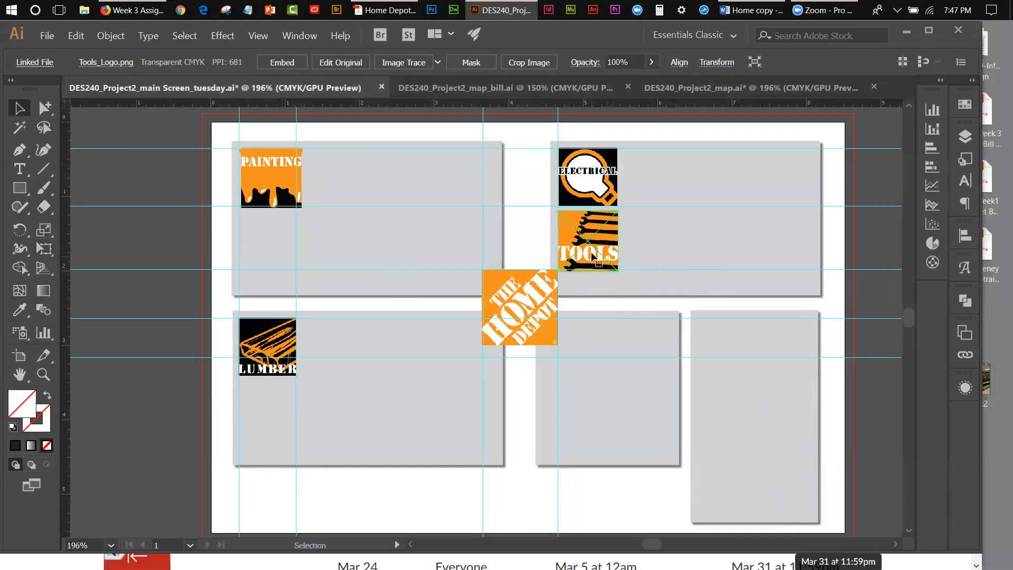
left_click_drag(598, 263, 645, 435)
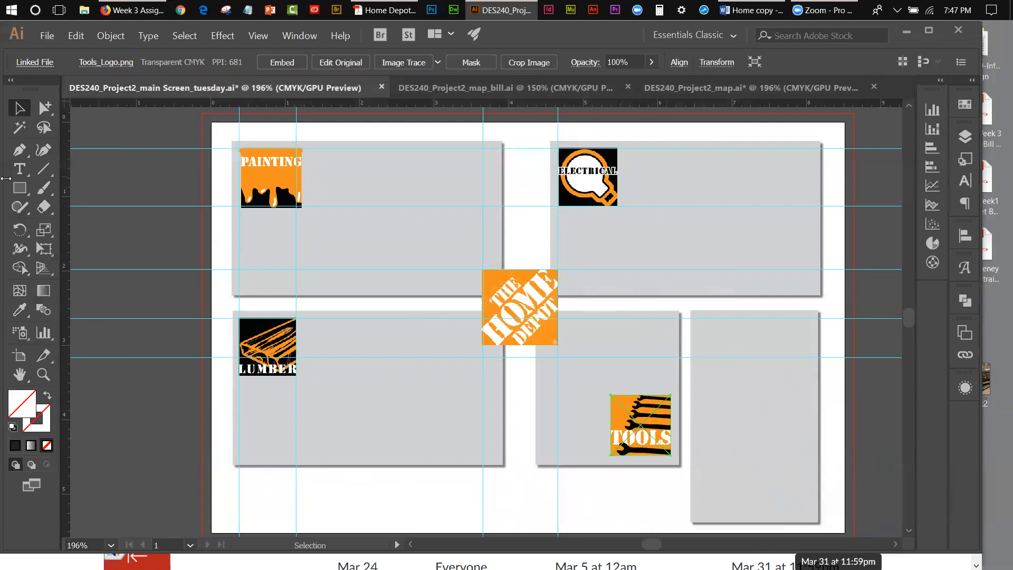
Step: Place Garden_Logo as a linked file directly below the Electrical logo, drawn to about the same width
left_click(49, 36)
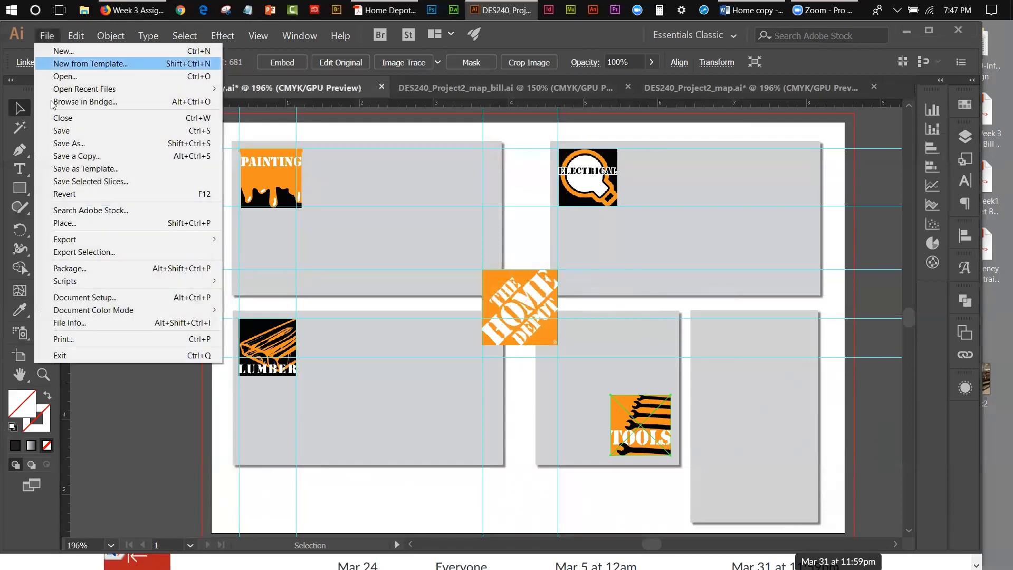
left_click(61, 223)
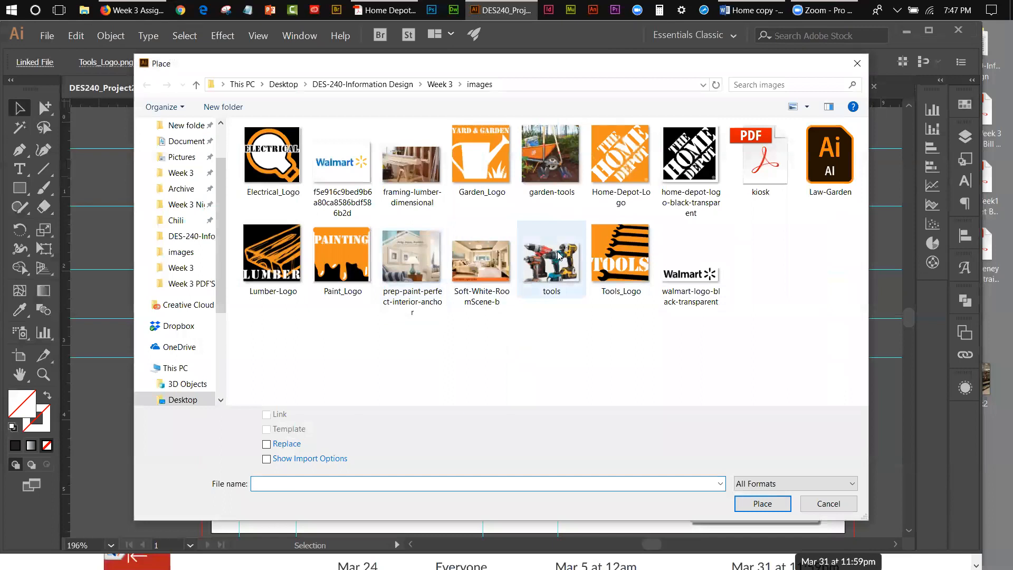
left_click(481, 158)
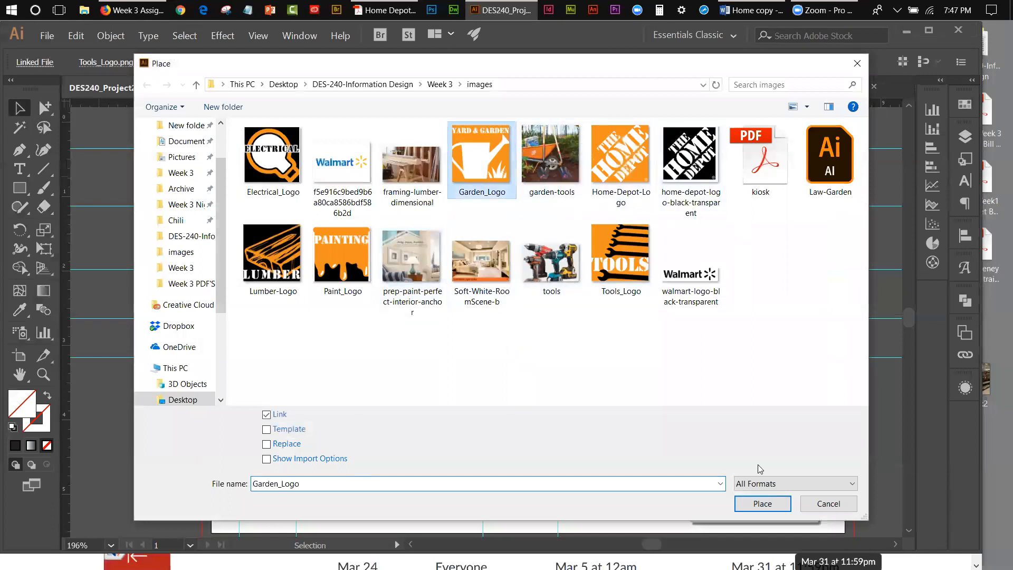
left_click(776, 505)
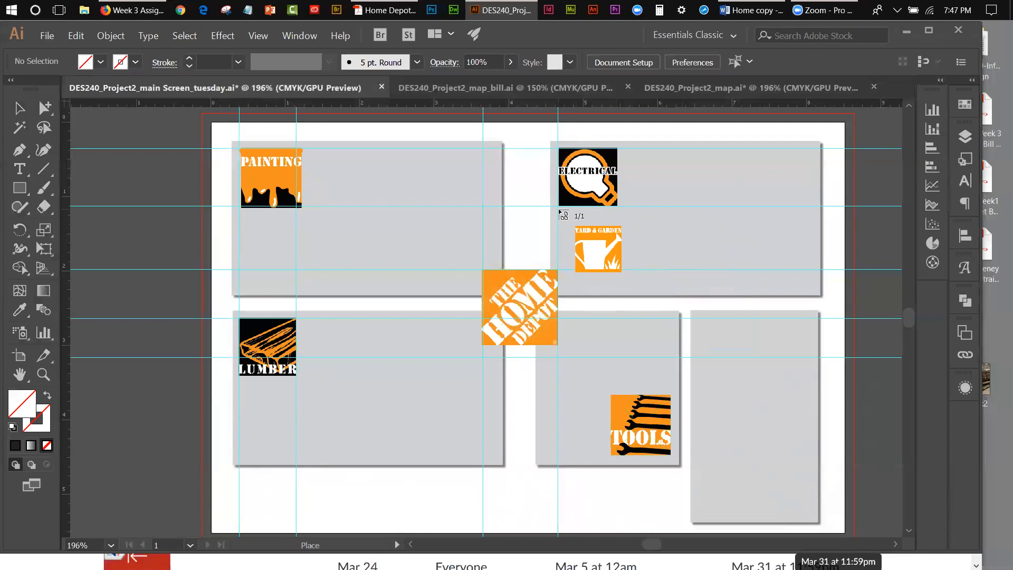
left_click_drag(560, 210, 620, 268)
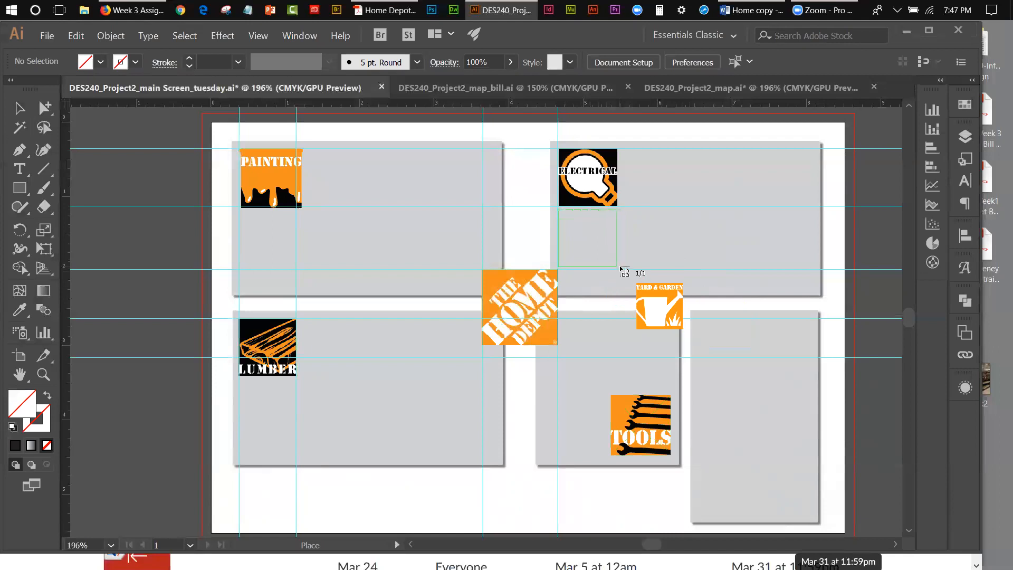
left_click_drag(624, 272, 620, 267)
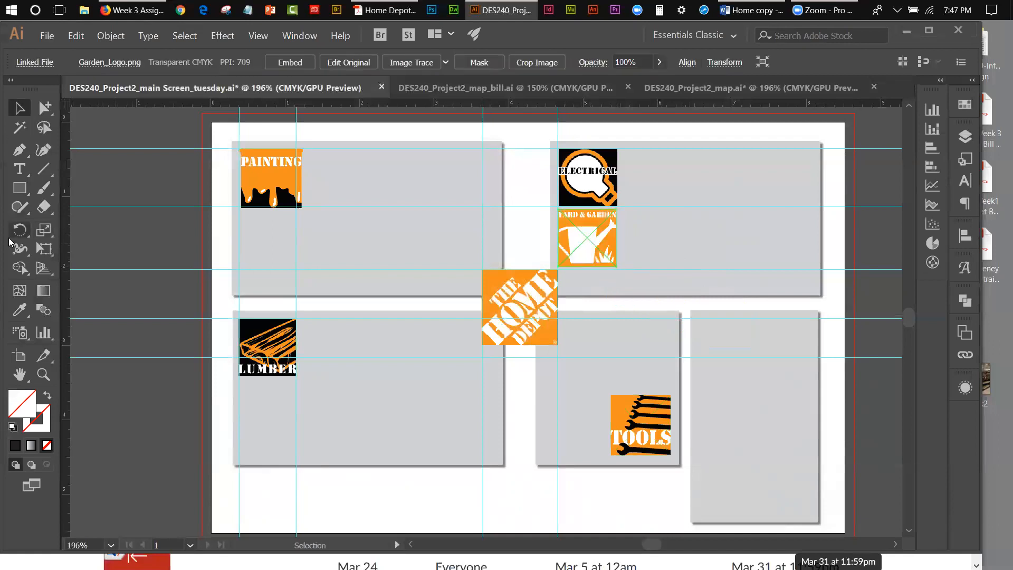
Step: Enlarge the Garden logo slightly with Free Transform and move it to the upper-left corner of the lower-right grey panel
left_click(44, 248)
left_click_drag(615, 265, 618, 268)
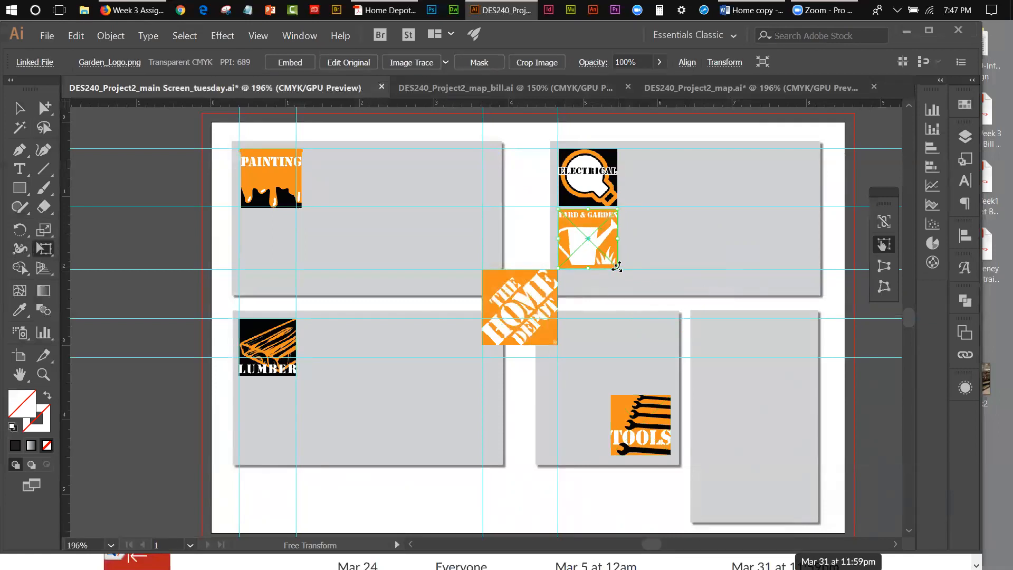
left_click(12, 112)
left_click_drag(578, 233, 721, 340)
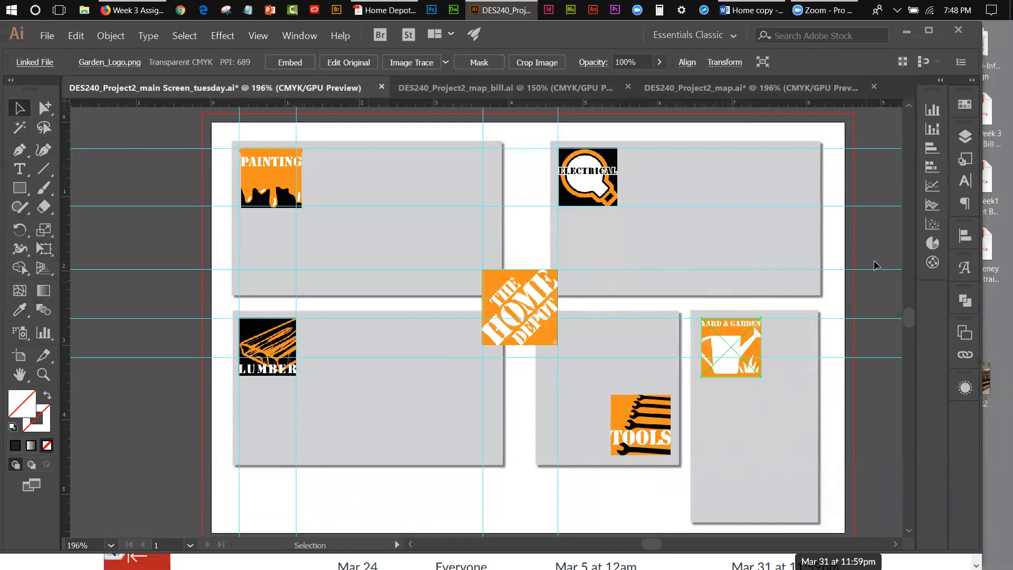
Step: Show the sample layer and nudge the Garden logo left until it lines up with the sample's Yard & Garden logo
left_click(965, 136)
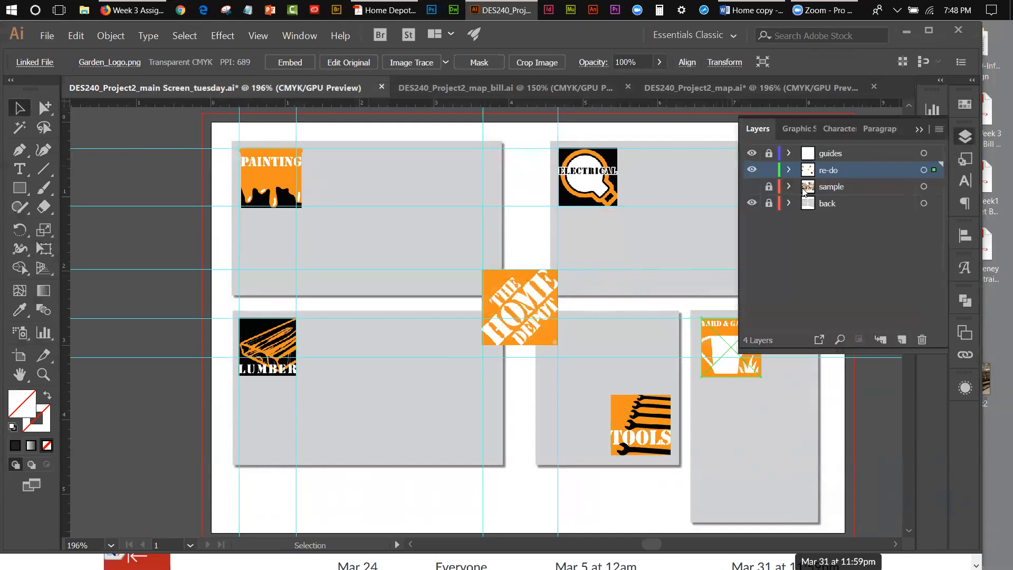
left_click(752, 188)
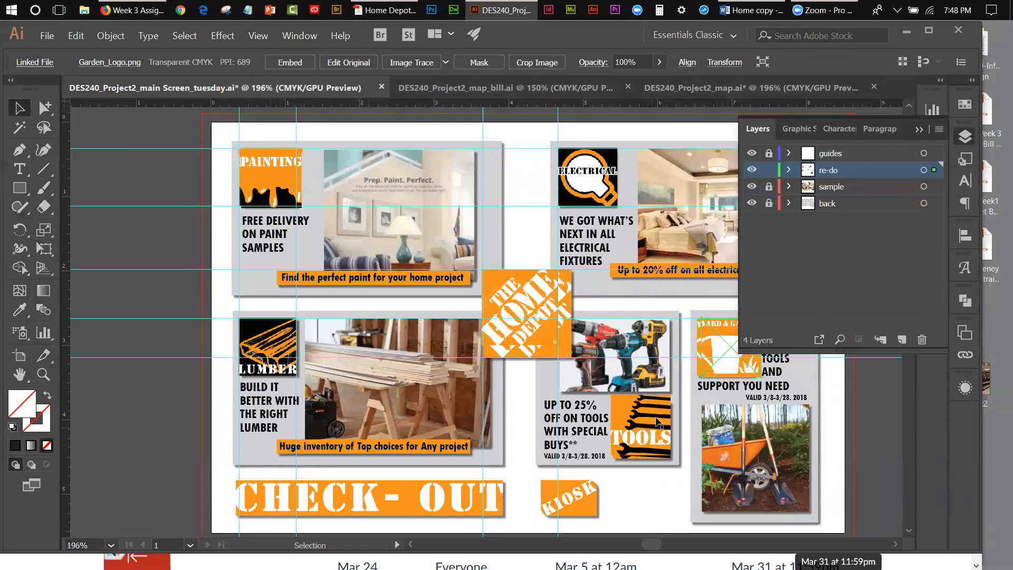
left_click(924, 130)
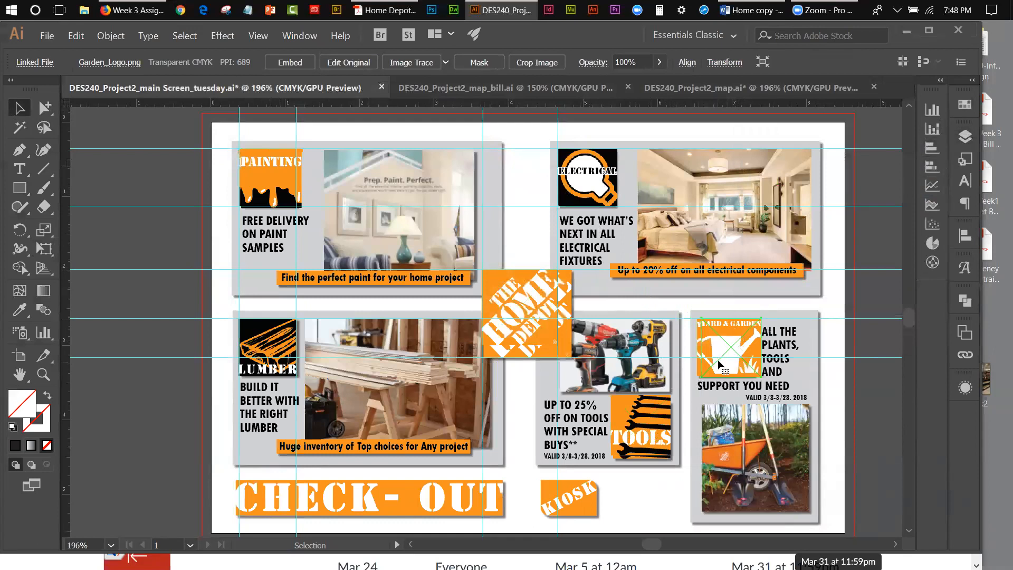
key("Left")
key("Left")
key("Left")
key("Left")
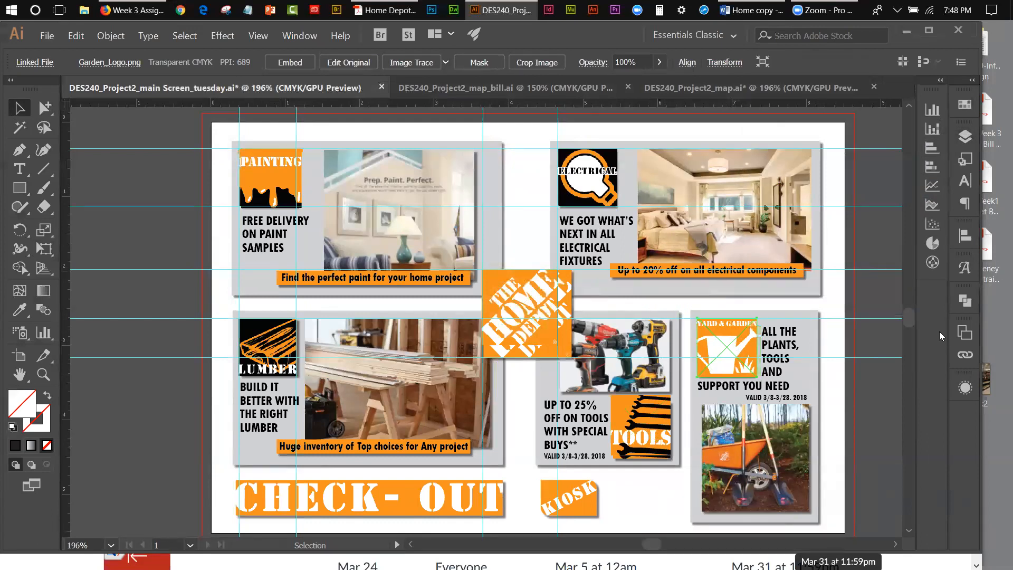
Step: Nudge the Tools logo down until it lines up with the sample's Tools logo
left_click(656, 424)
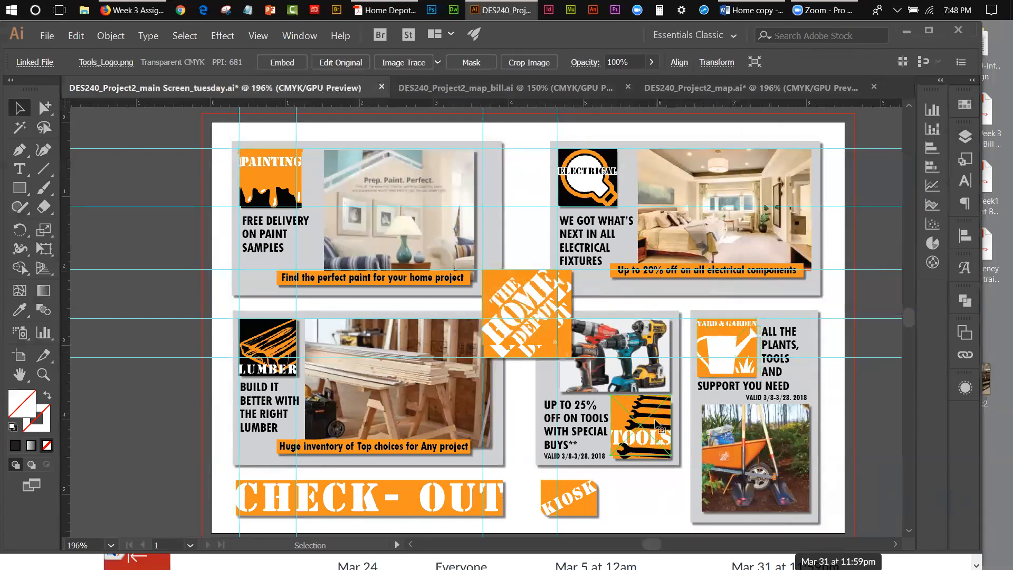
key("Down")
key("Down")
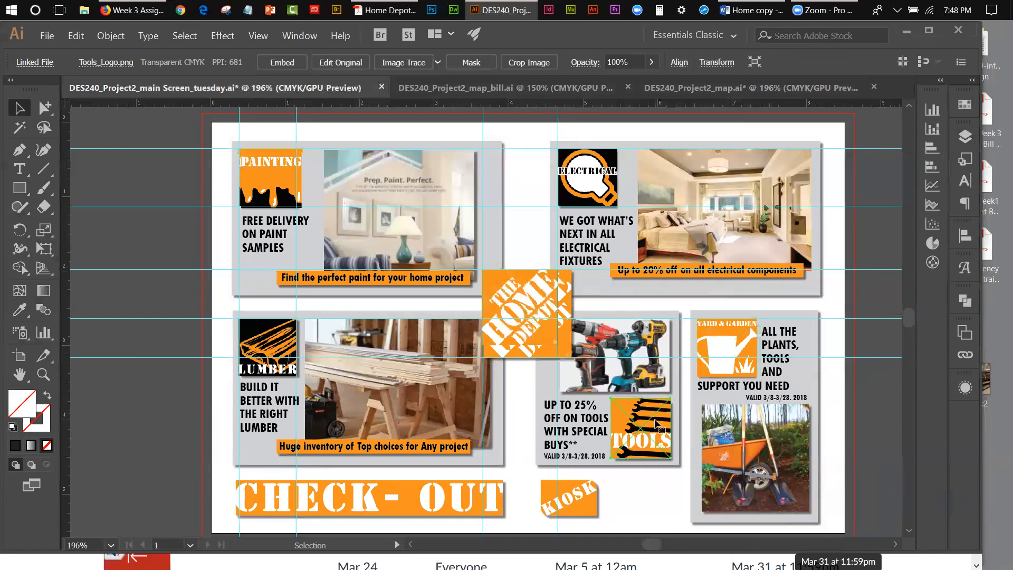
key("Right")
key("Left")
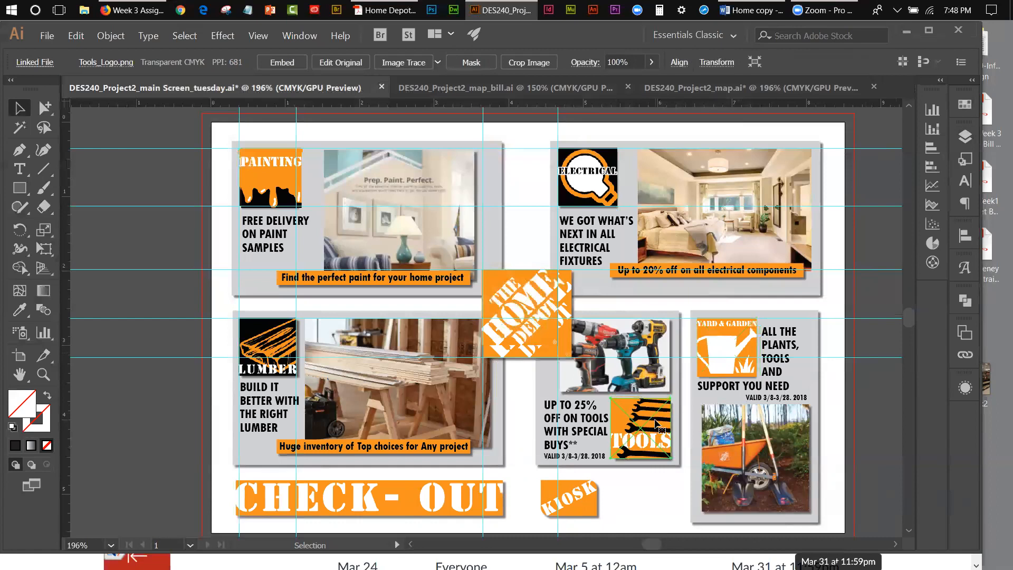
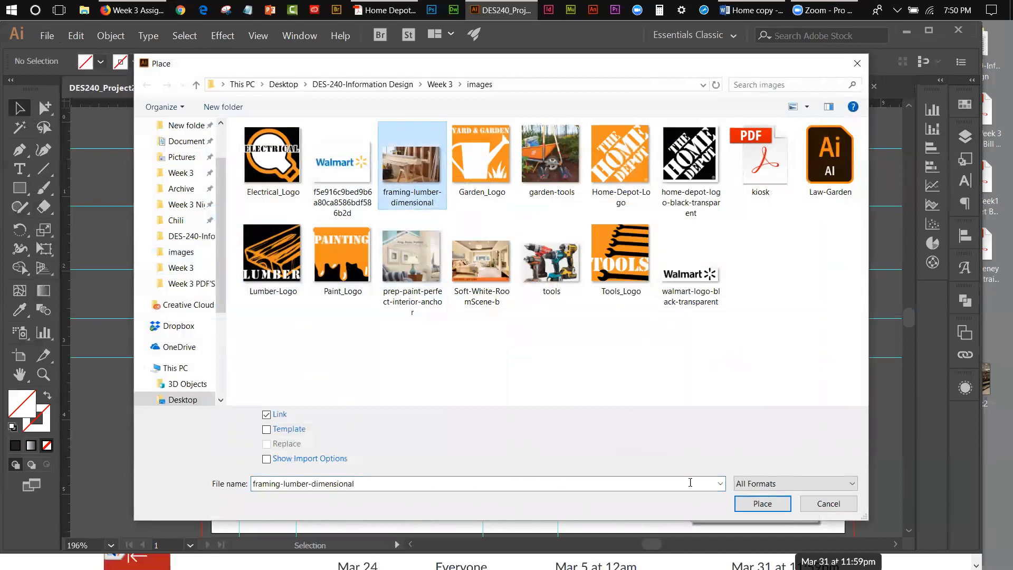
Step: Place framing-lumber-dimensional as a linked file beside the Lumber logo, extending to the vertical guide, and bring the Home Depot logo to the front
left_click(763, 503)
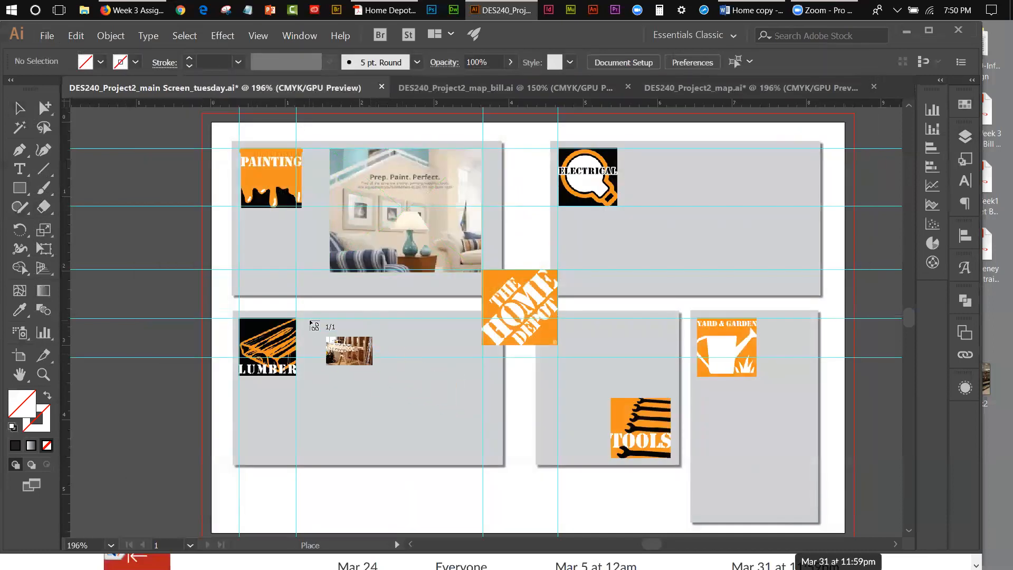
left_click_drag(313, 319, 484, 428)
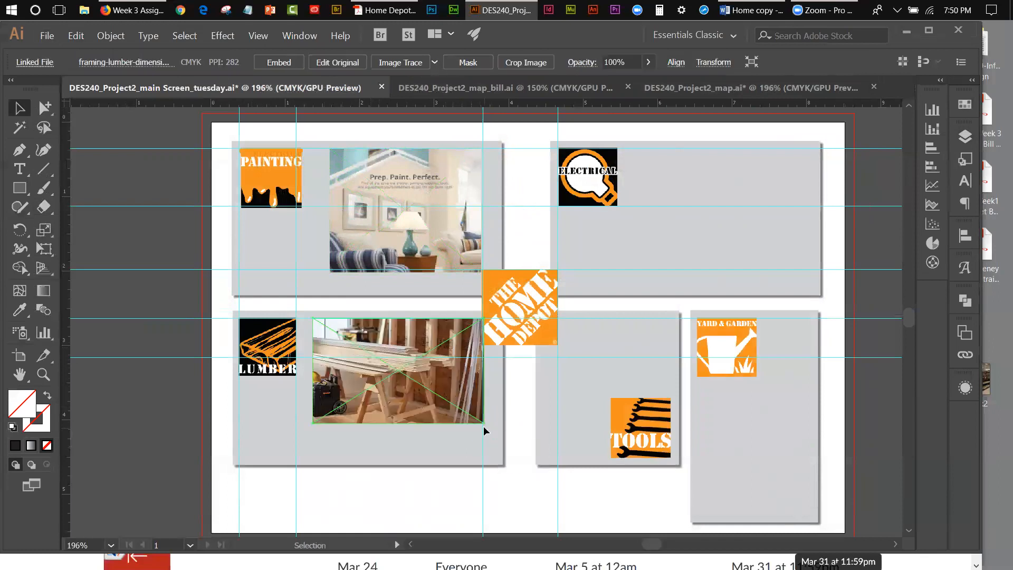
left_click(517, 301)
left_click(110, 35)
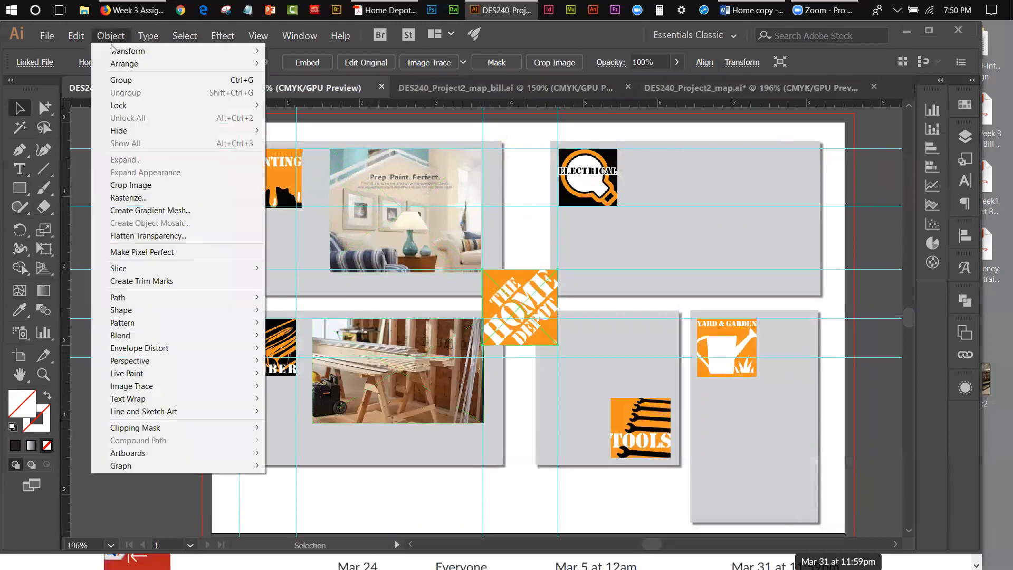
mouse_move(114, 64)
left_click(275, 64)
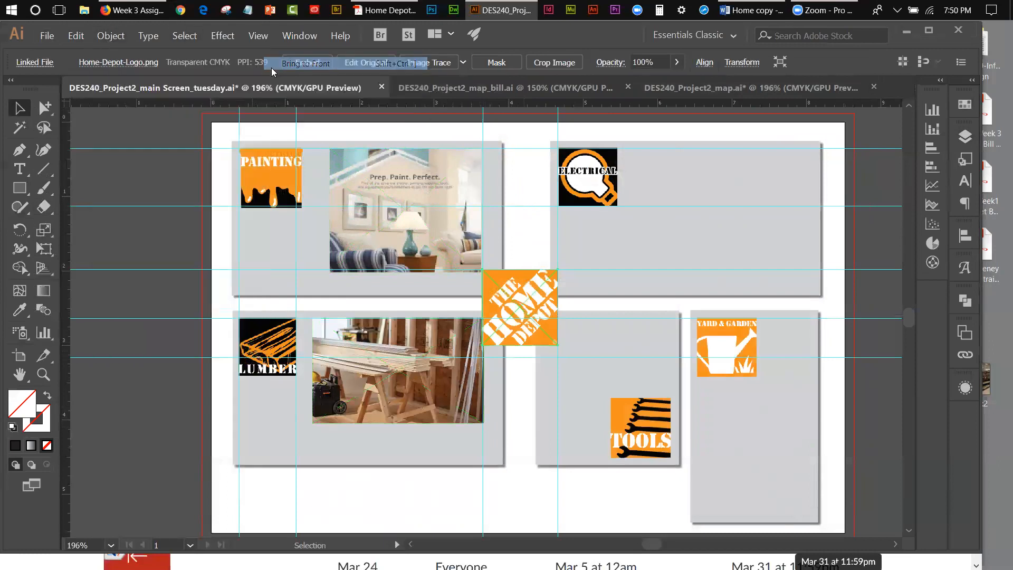
left_click(499, 489)
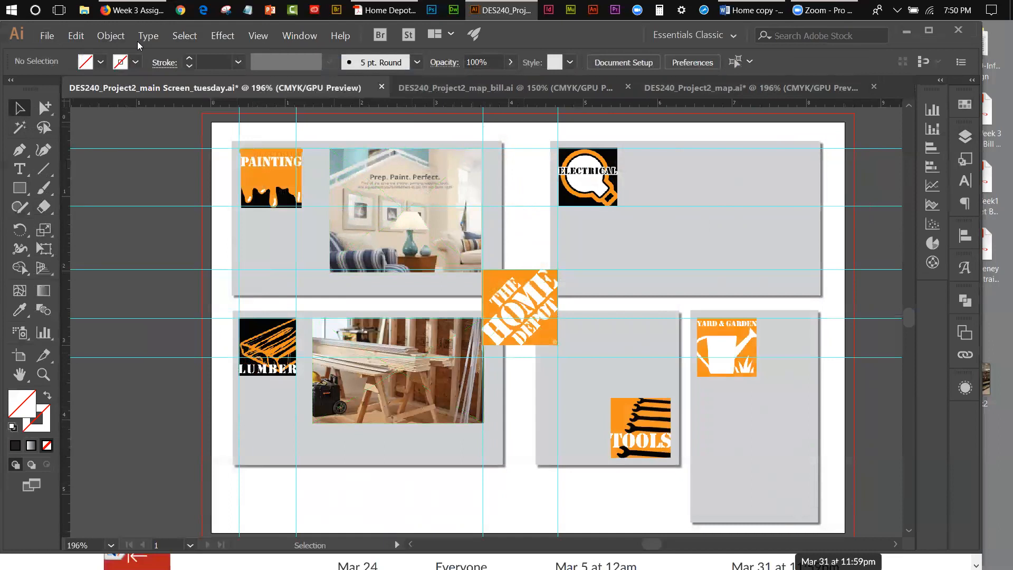
Step: Nudge the lumber photo down slightly in the lower-left grey panel
left_click(47, 36)
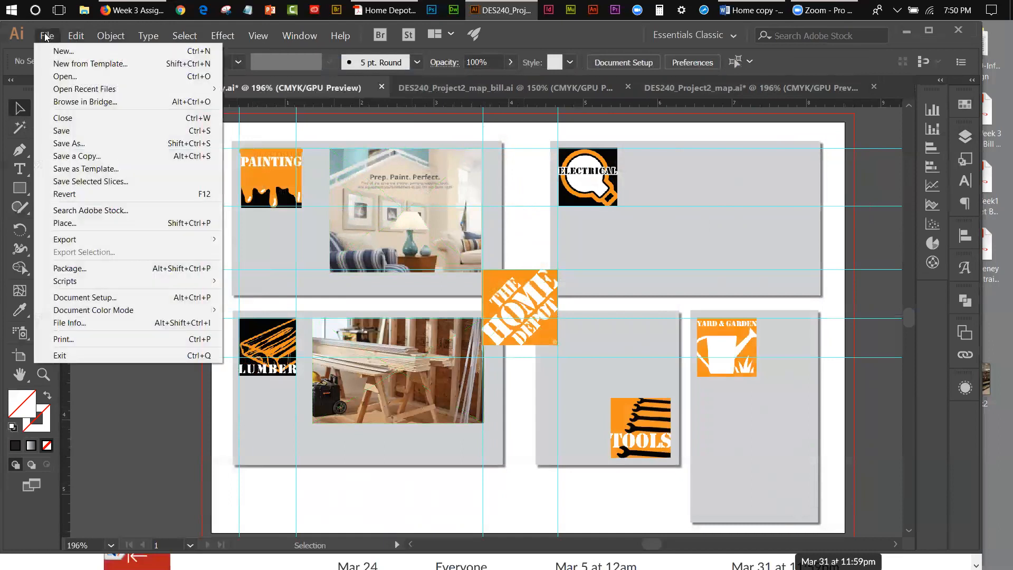
left_click(524, 37)
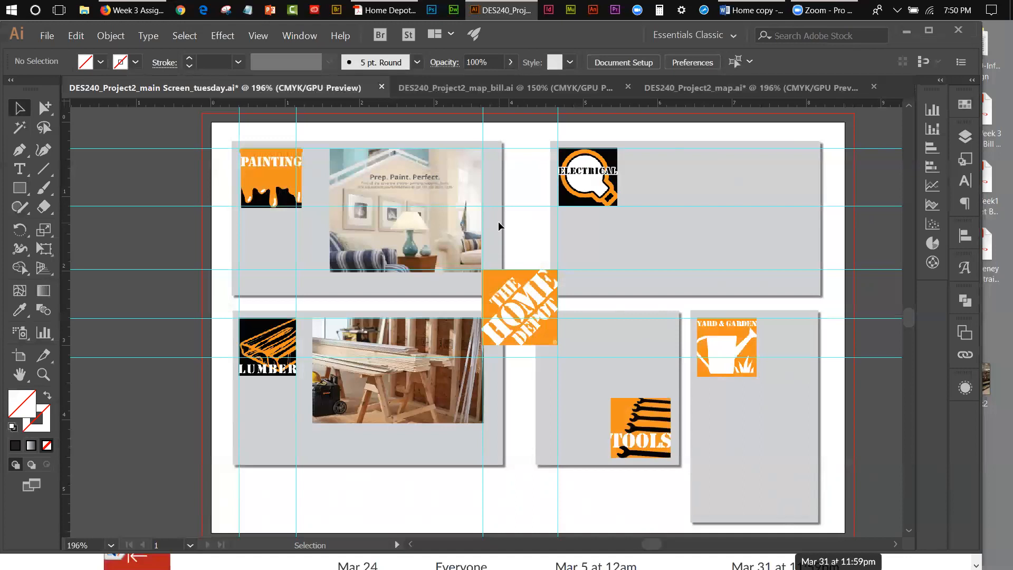
left_click(352, 334)
key("Down")
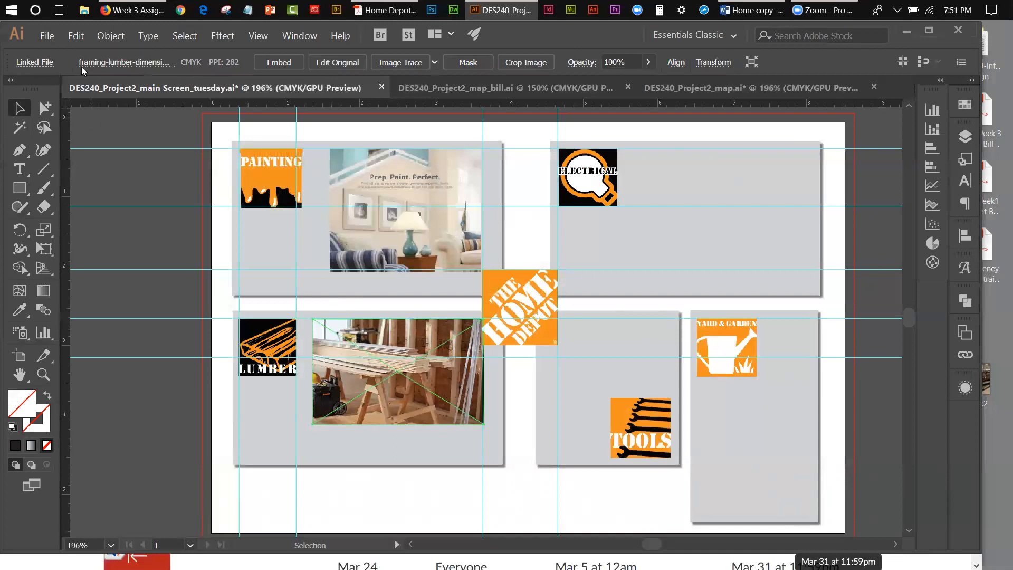
Step: Place Soft-White-RoomScene-b as a linked file beside the Electrical logo and enlarge it with Free Transform to about 2.42 in wide
left_click(47, 36)
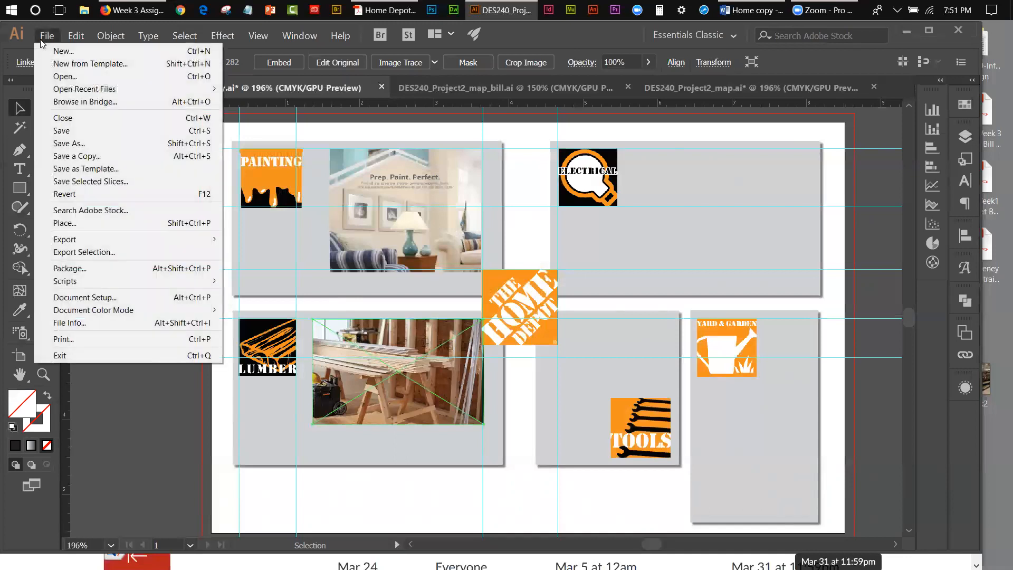
left_click(55, 223)
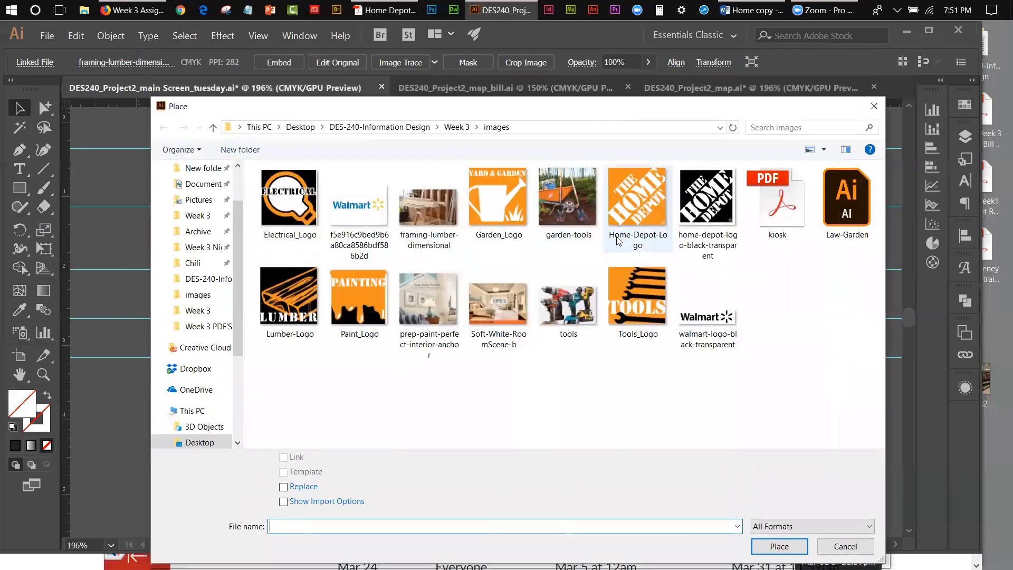
left_click(495, 302)
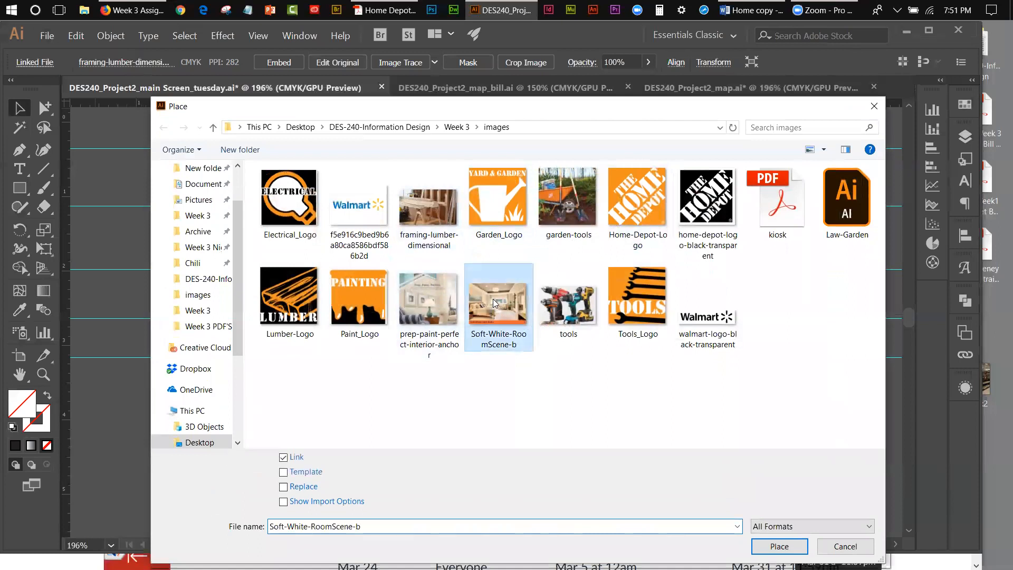
left_click(780, 546)
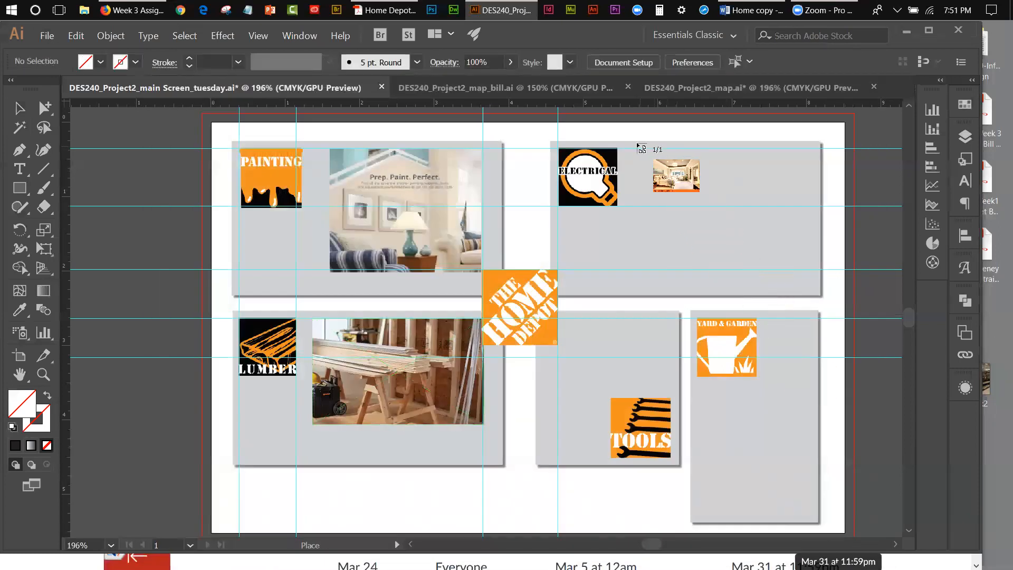
left_click_drag(633, 150, 809, 286)
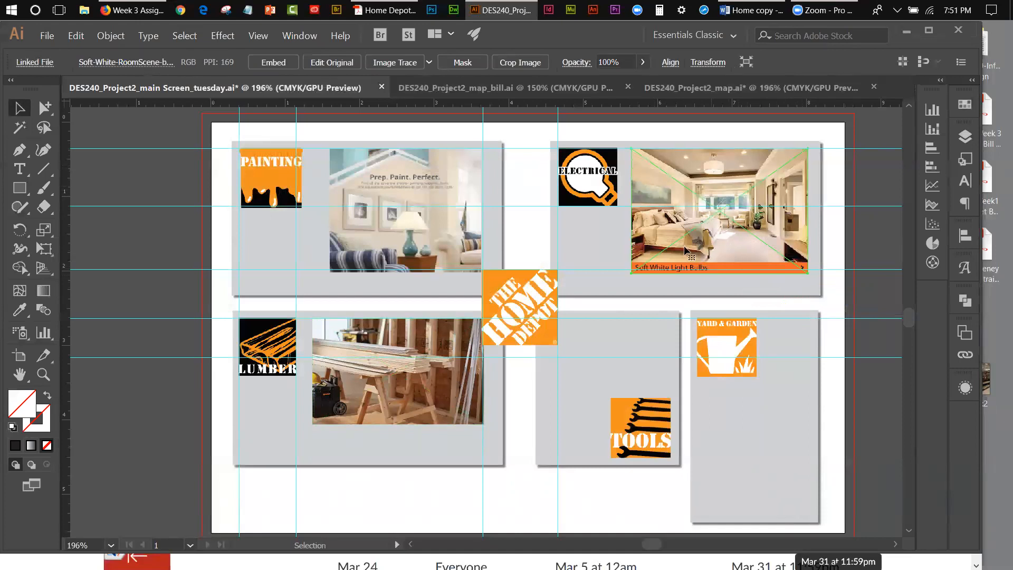
left_click(44, 248)
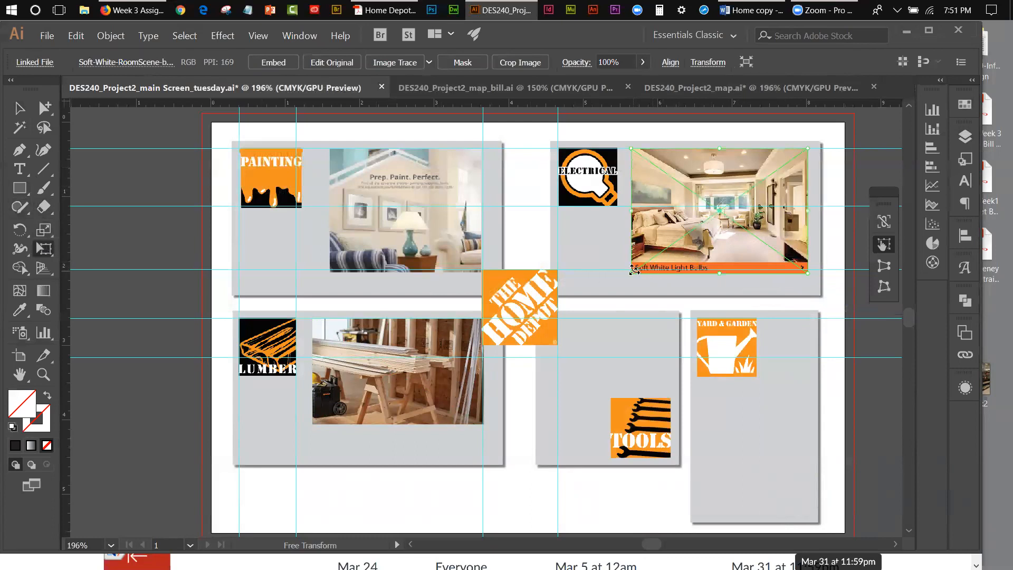
left_click_drag(634, 269, 627, 276)
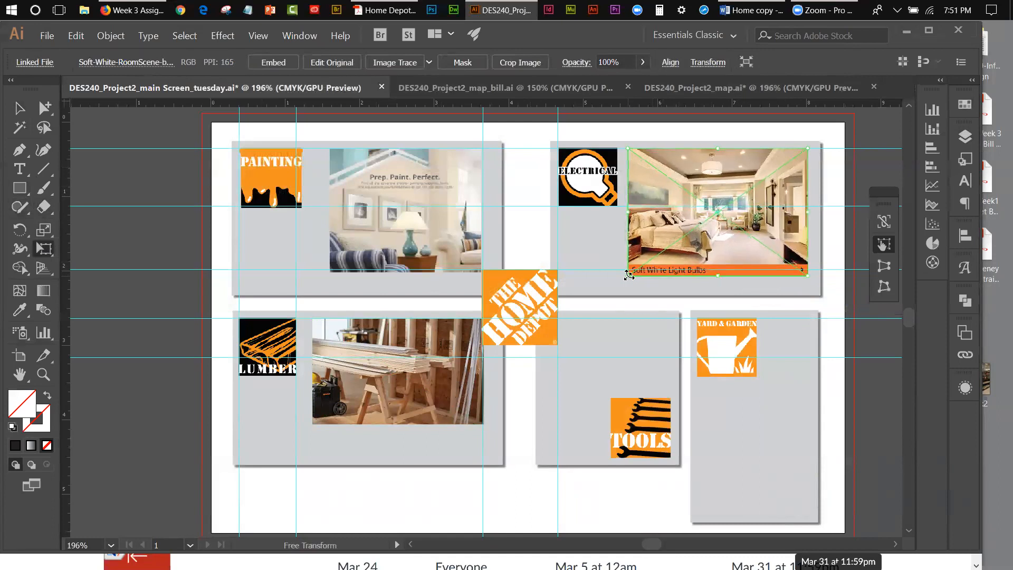
Step: Draw a rectangle about 2.38 by 1.52 in over the bedroom photo, excluding its orange caption strip, and make it a clipping mask
left_click(22, 190)
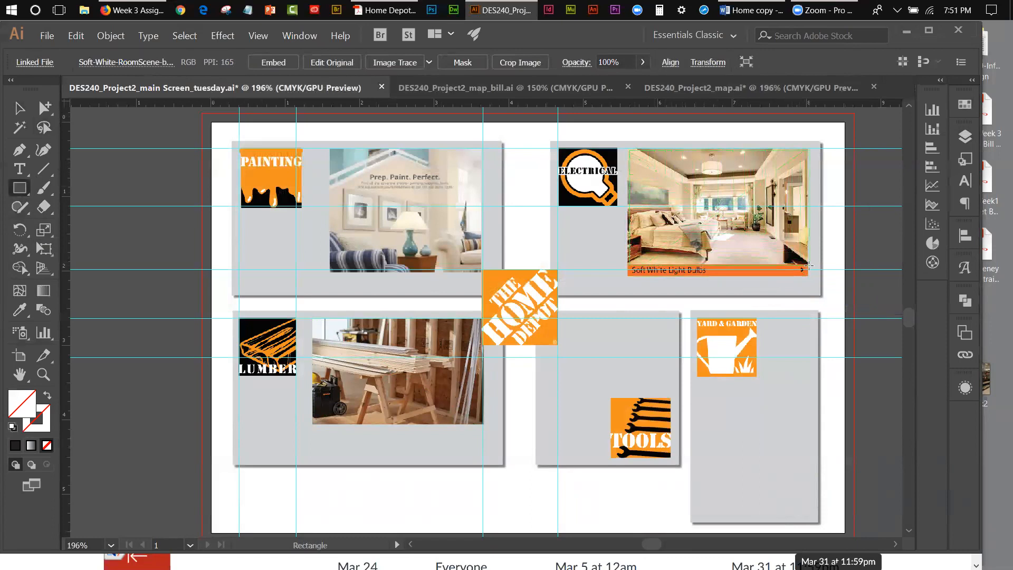
left_click_drag(628, 149, 806, 262)
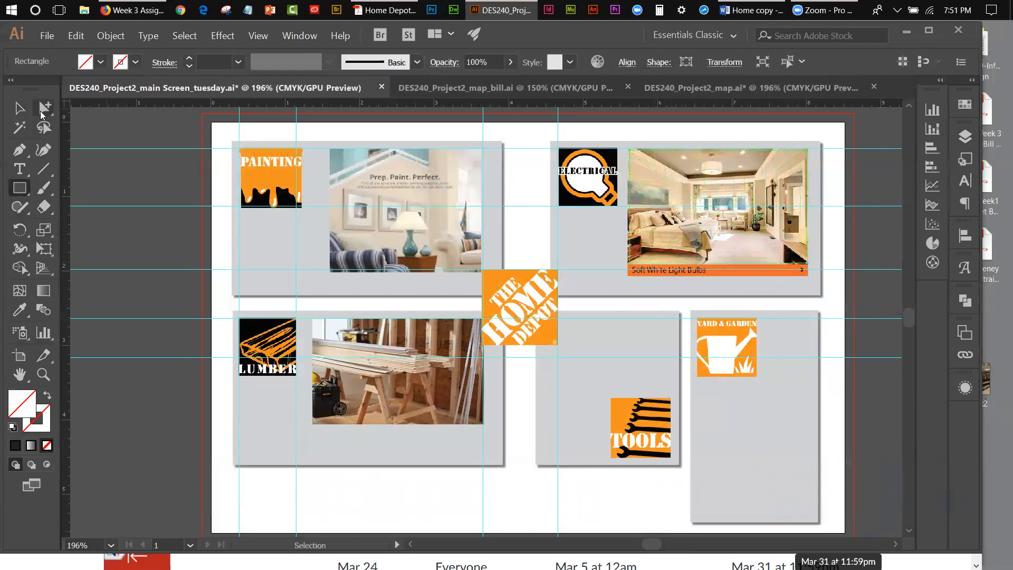
left_click(21, 111)
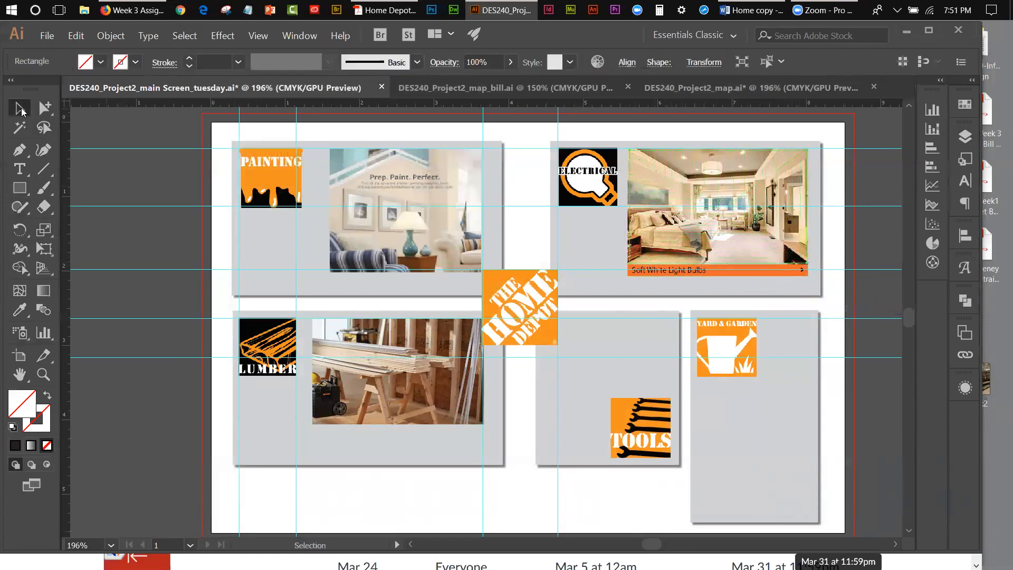
left_click(685, 186, "shift")
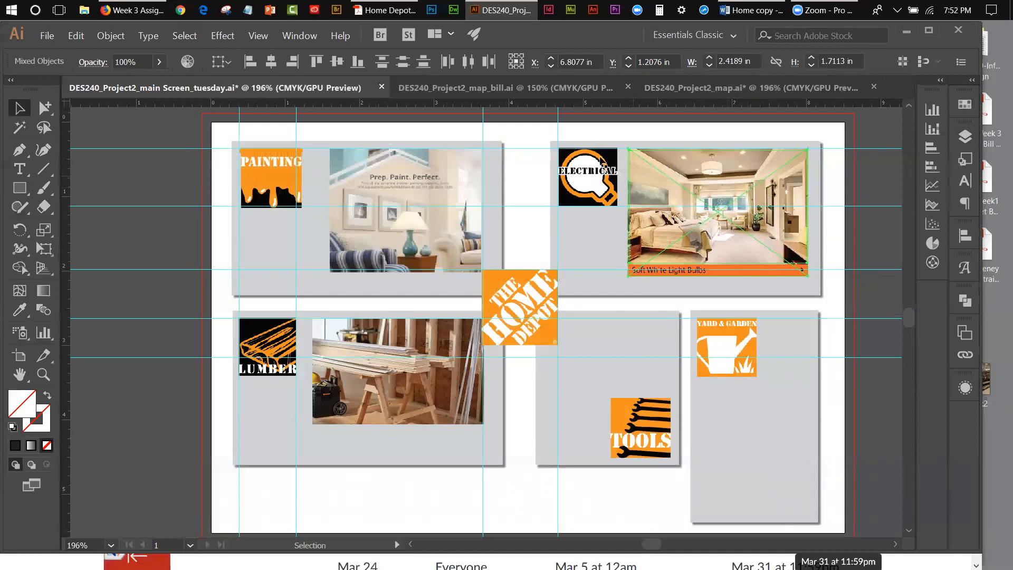
left_click(111, 35)
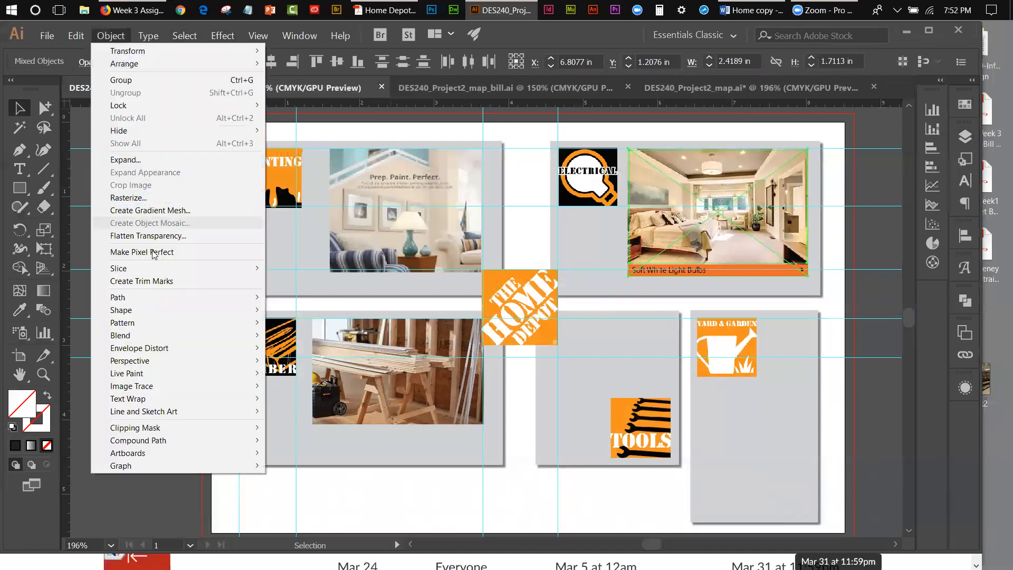
mouse_move(158, 428)
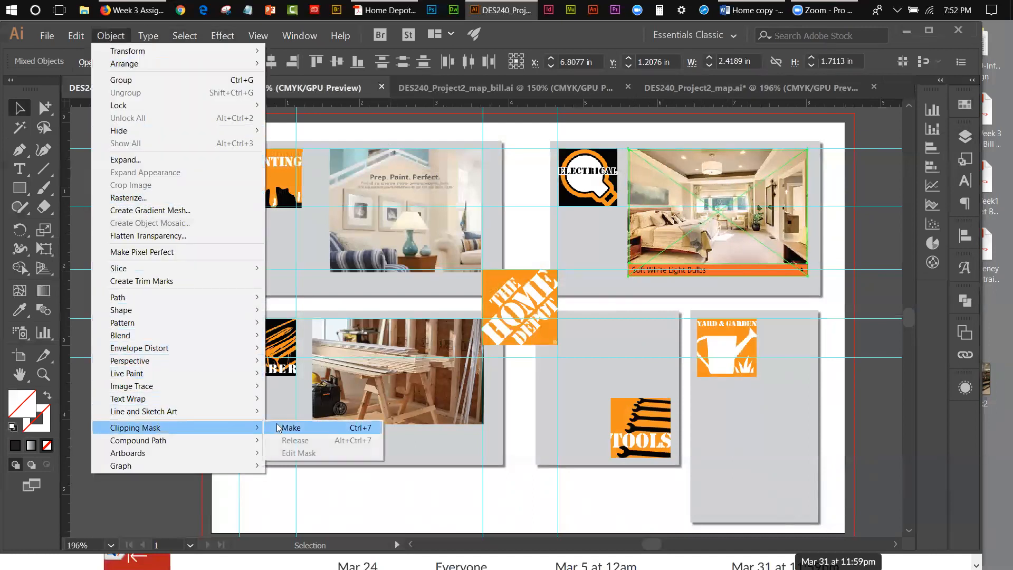
left_click(290, 428)
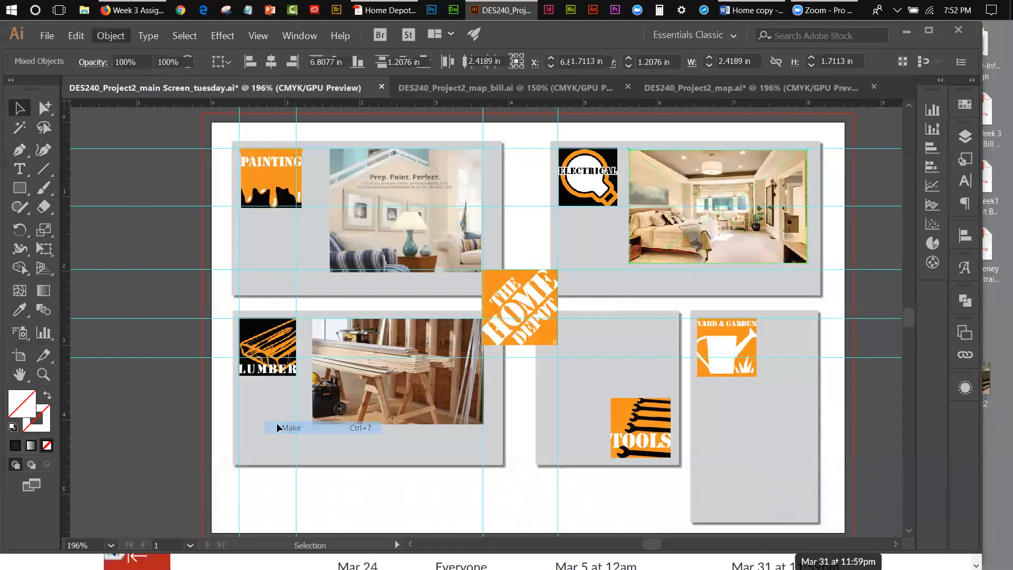
left_click(842, 136)
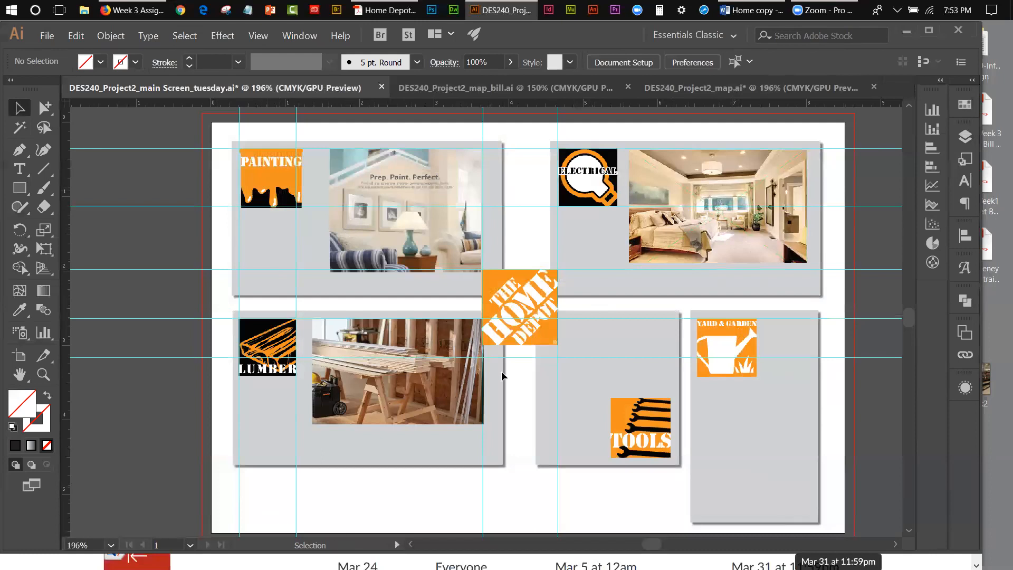
Step: Show the sample layer to compare its images with the re-do layout, and hide it again
left_click(965, 136)
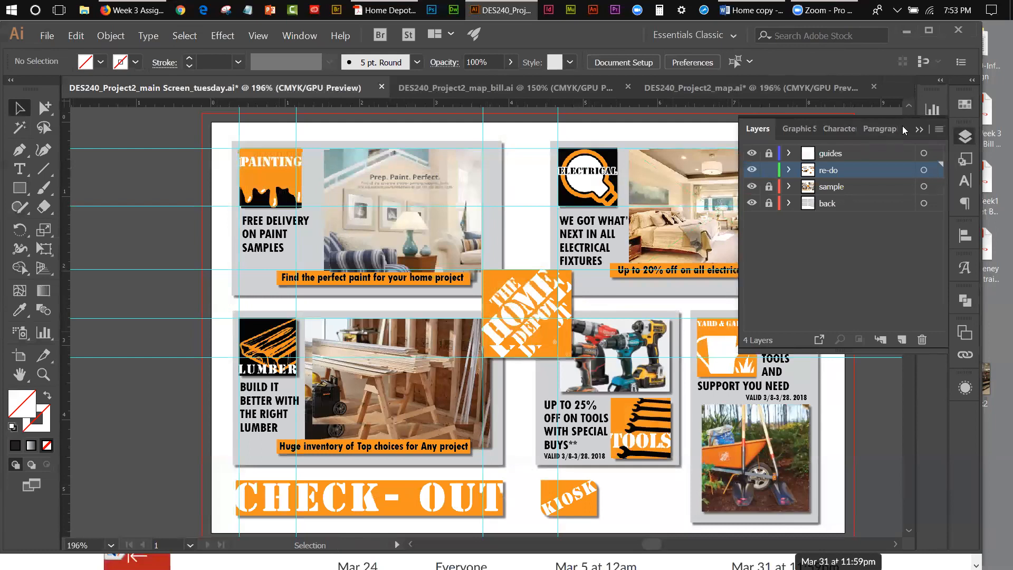
left_click(919, 130)
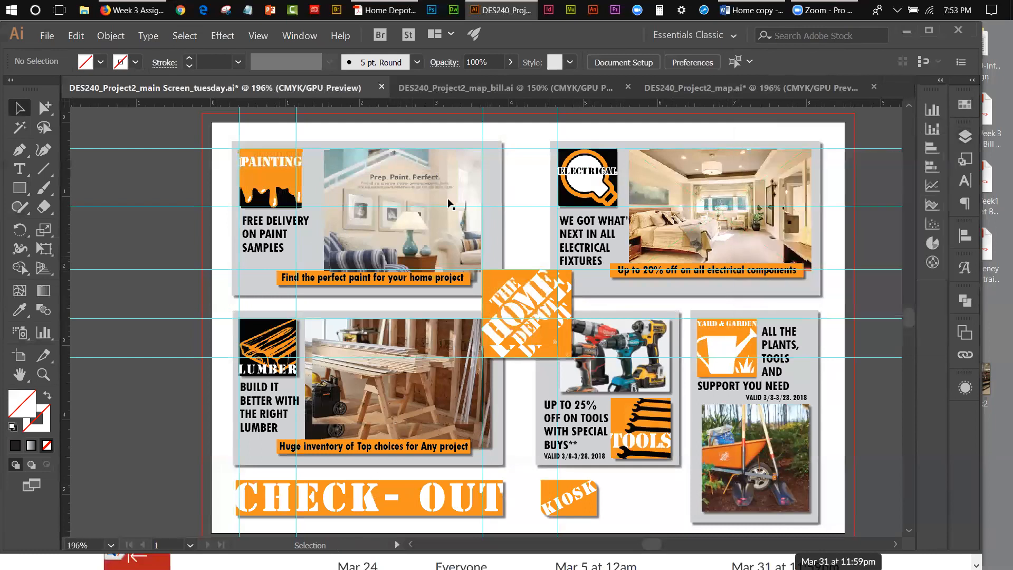
left_click(965, 136)
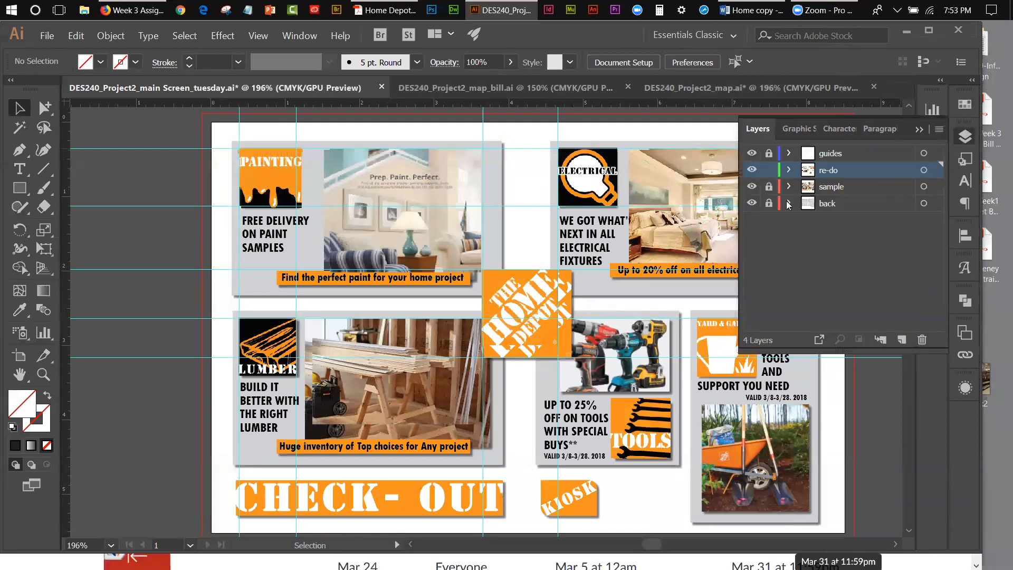
left_click(752, 186)
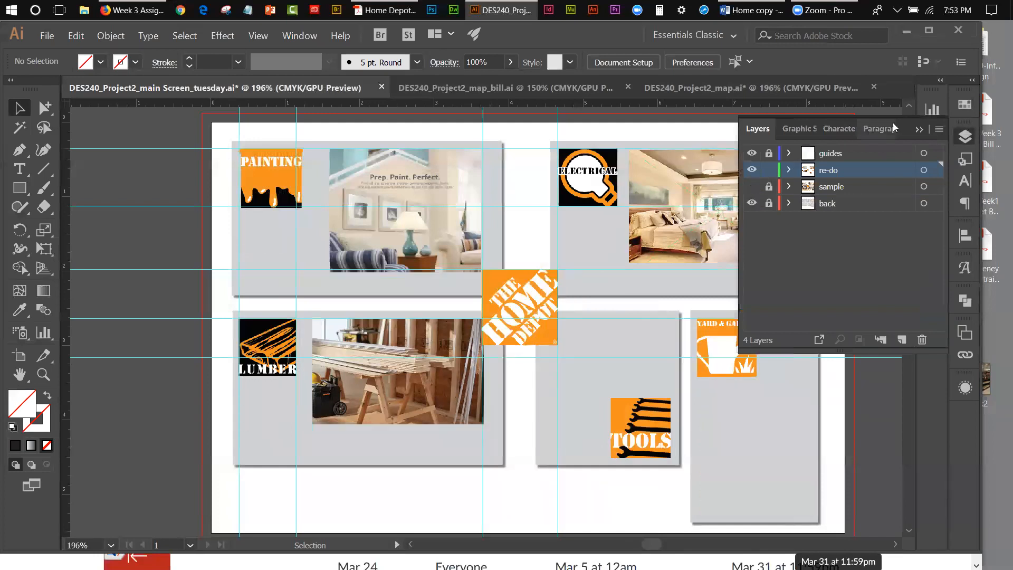
left_click(919, 129)
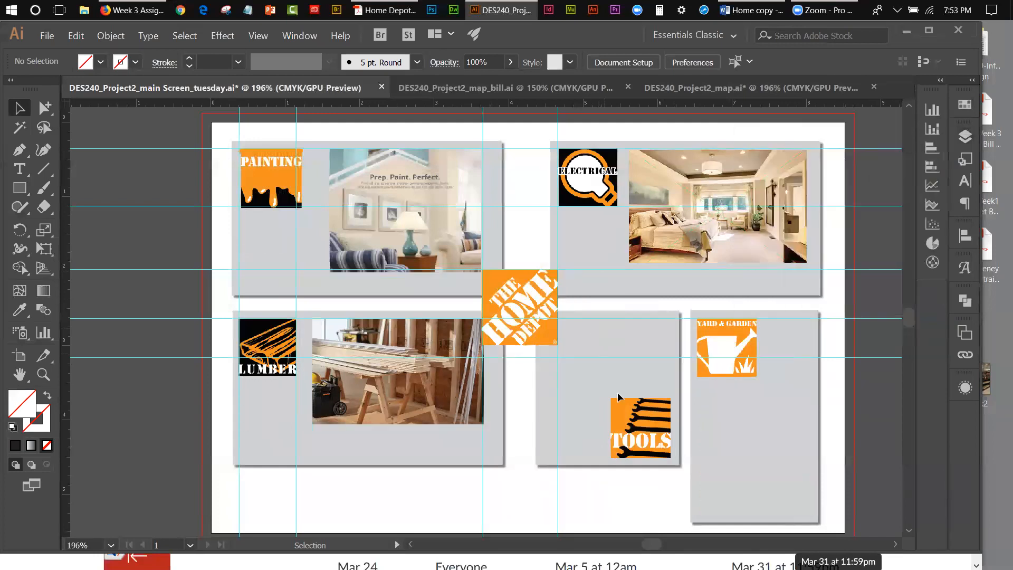
Step: Place the tools image as a linked file above the Tools logo, spanning most of the grey panel's width
left_click(45, 36)
left_click(58, 223)
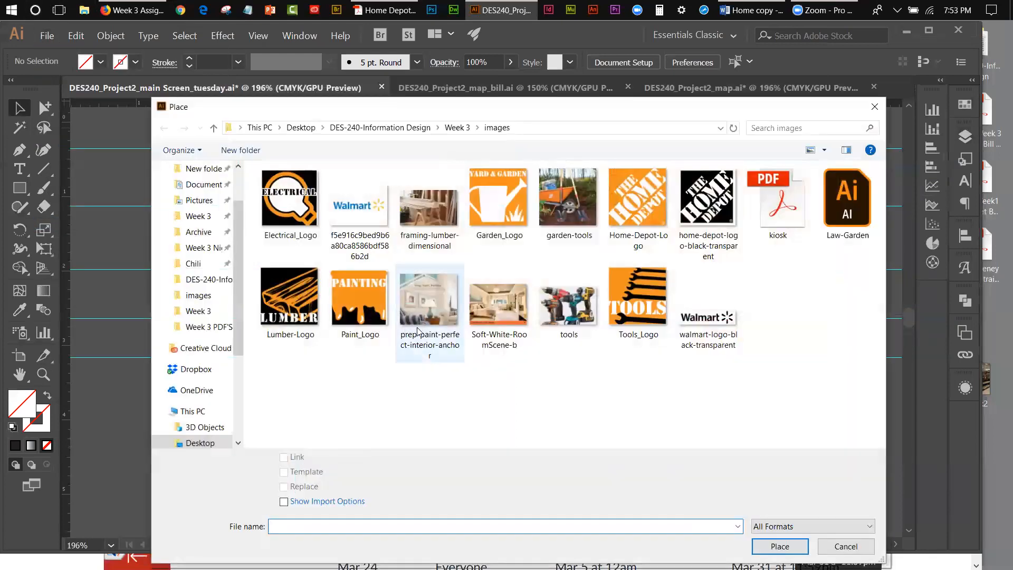
left_click(567, 303)
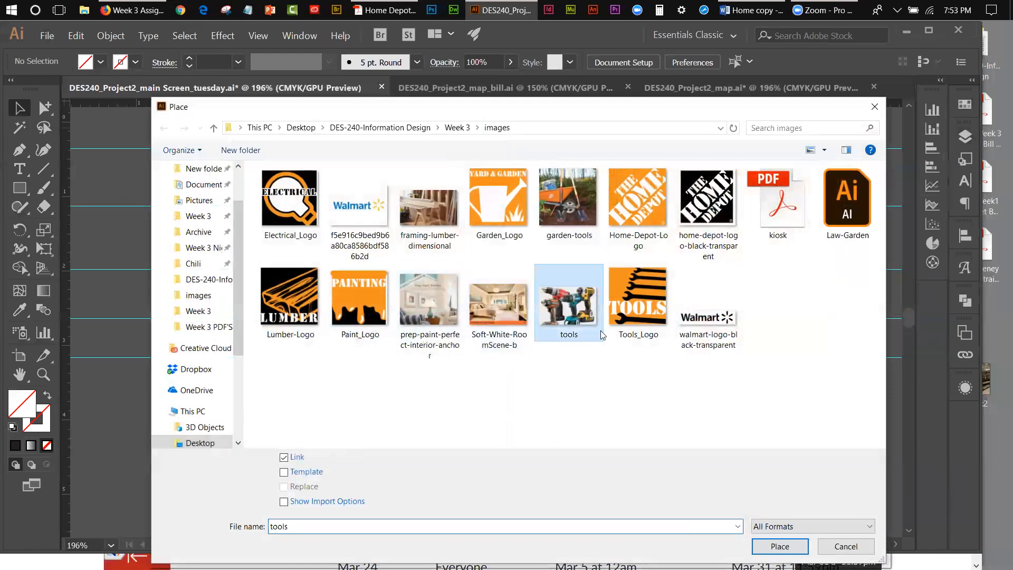
left_click(779, 547)
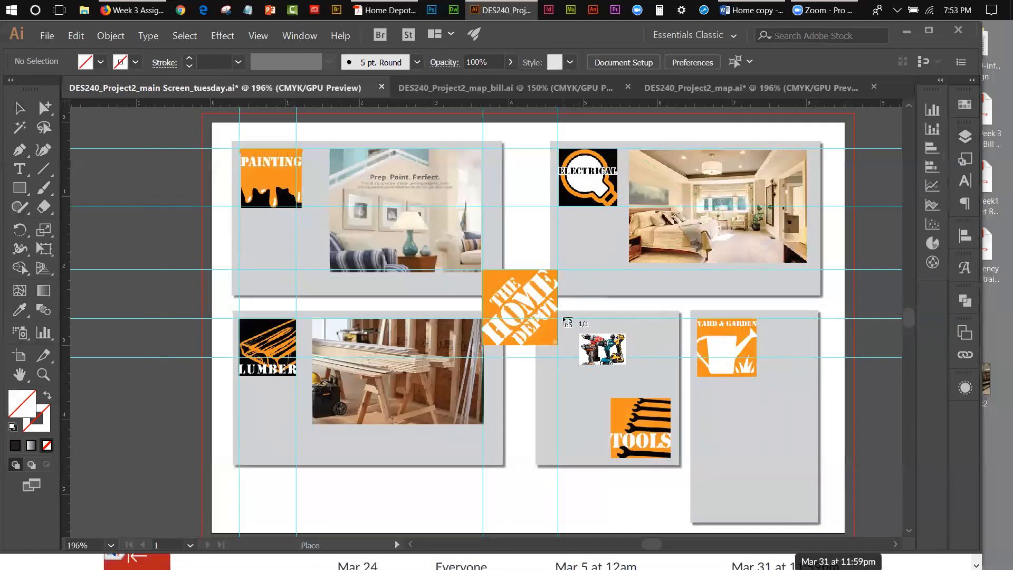
left_click_drag(564, 319, 671, 389)
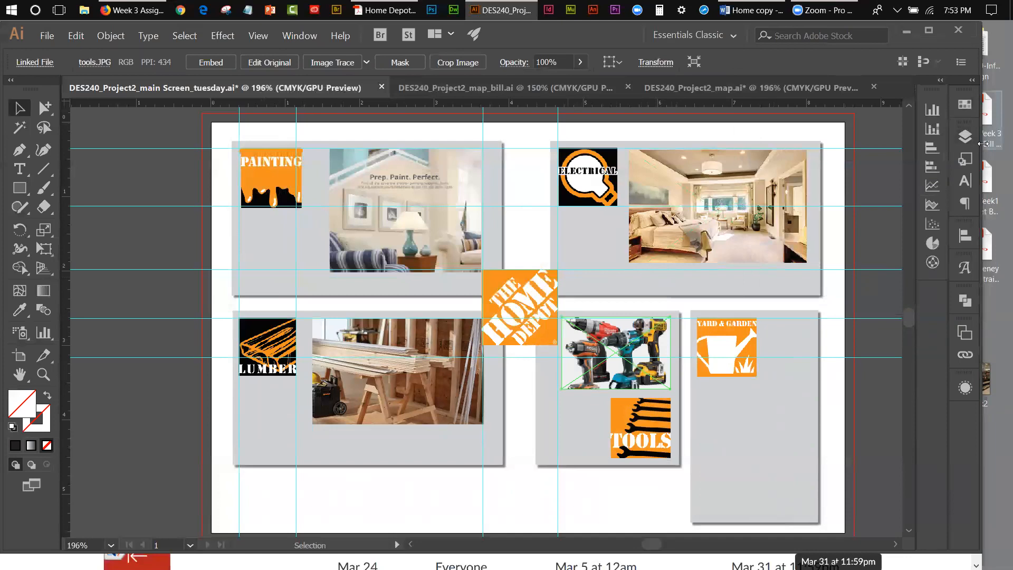
Step: Show the sample layer to check the power tools photo against the sample
left_click(966, 138)
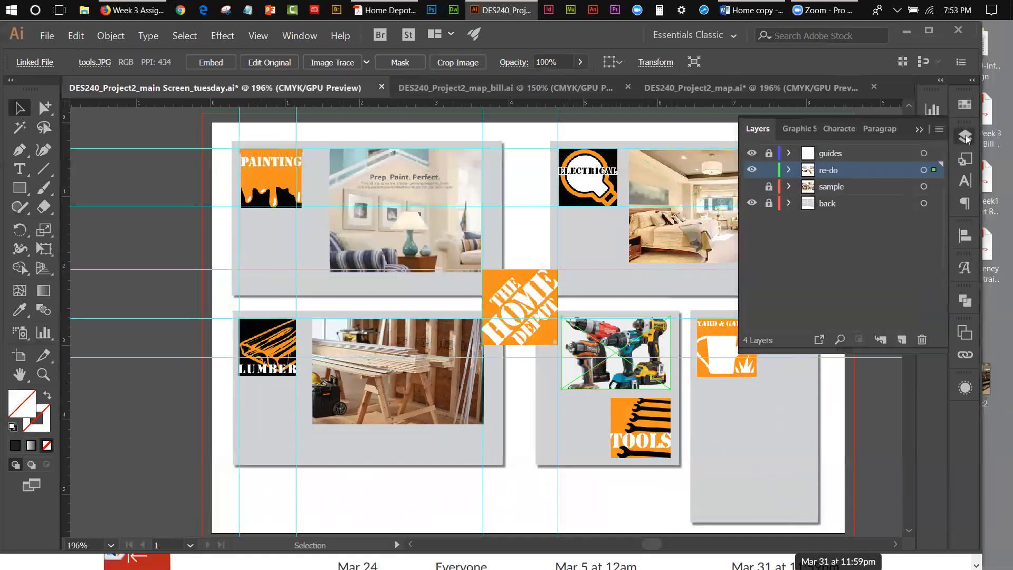
left_click(752, 186)
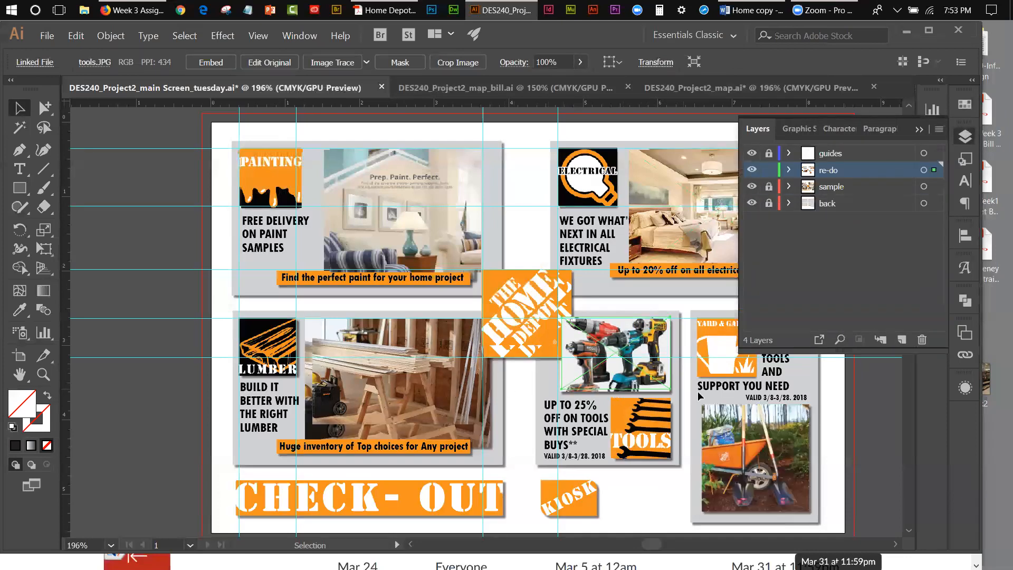
left_click(919, 130)
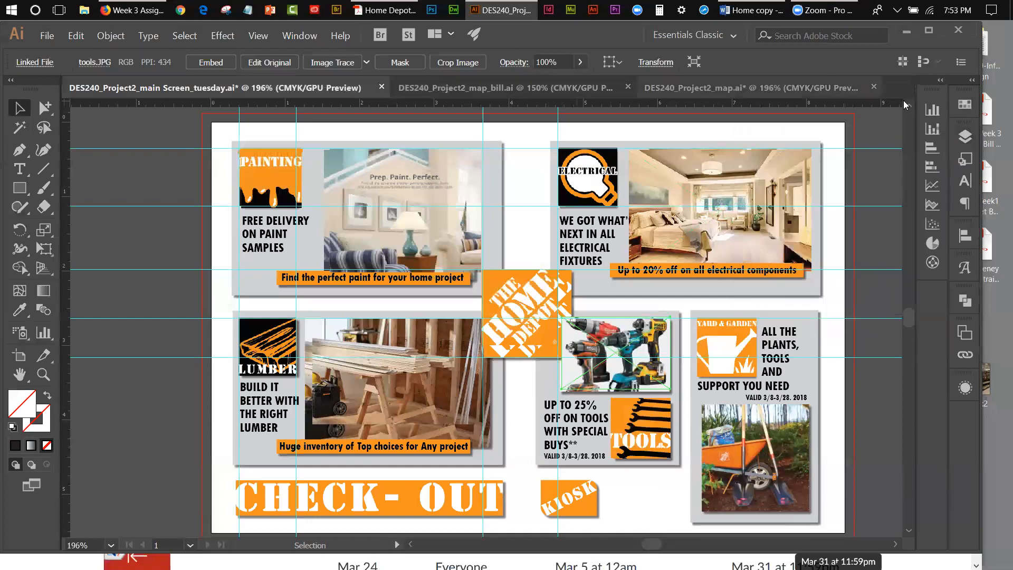
Step: Hide the sample layer and place garden-tools as a linked image below the Yard & Garden logo, spanning most of the grey panel's width
left_click(965, 137)
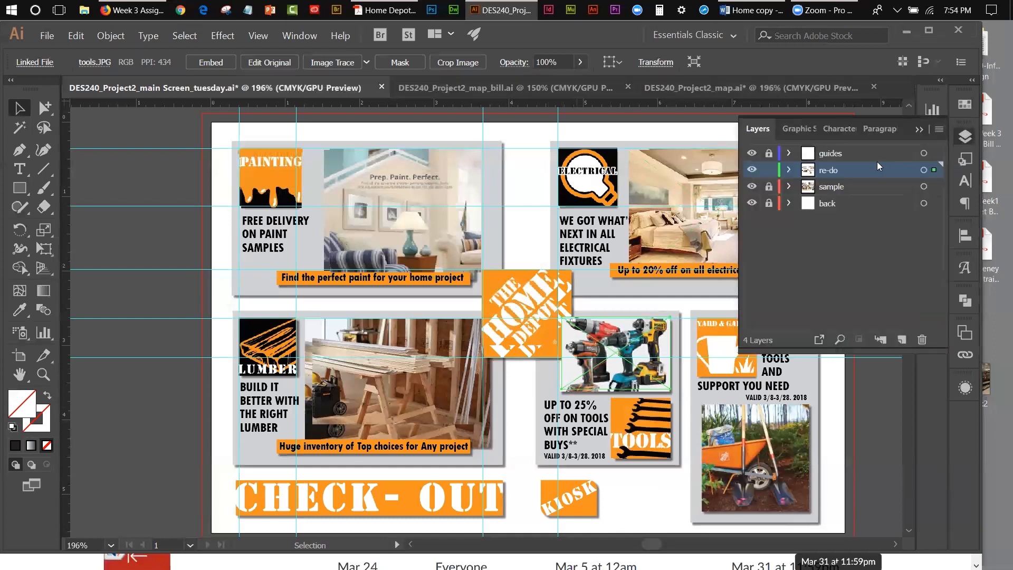
left_click(752, 186)
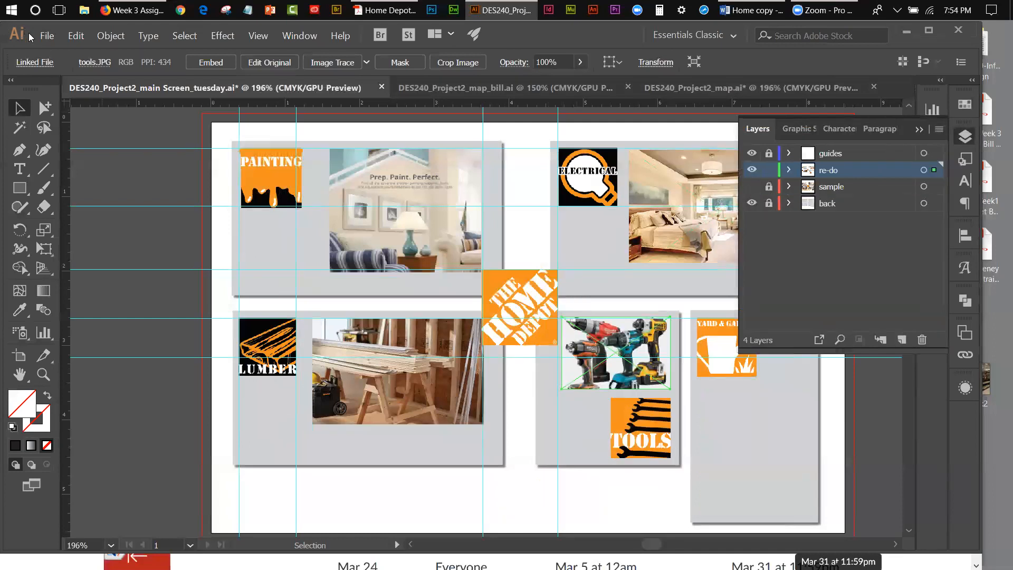
left_click(47, 36)
left_click(162, 221)
left_click(554, 213)
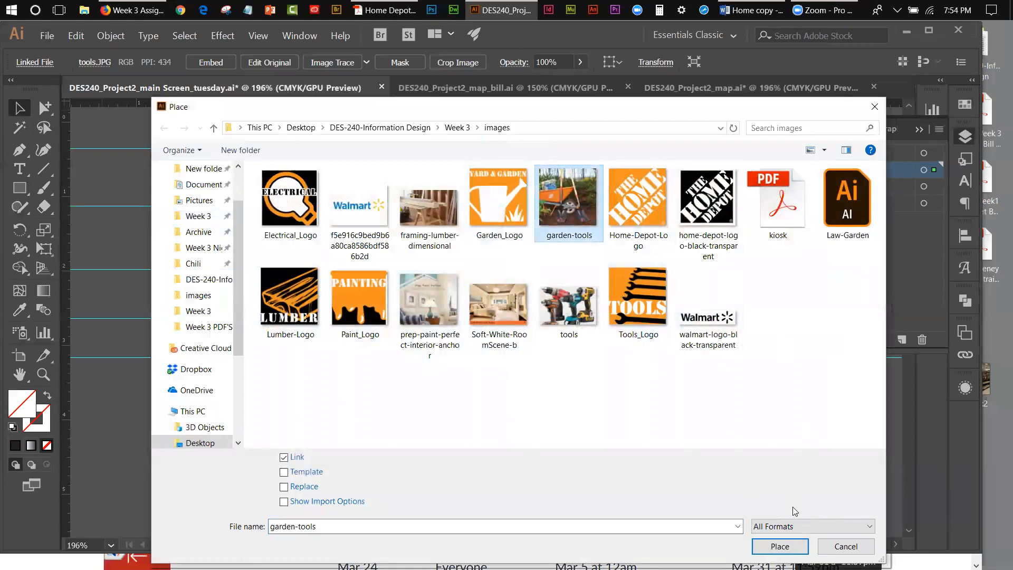
left_click(779, 546)
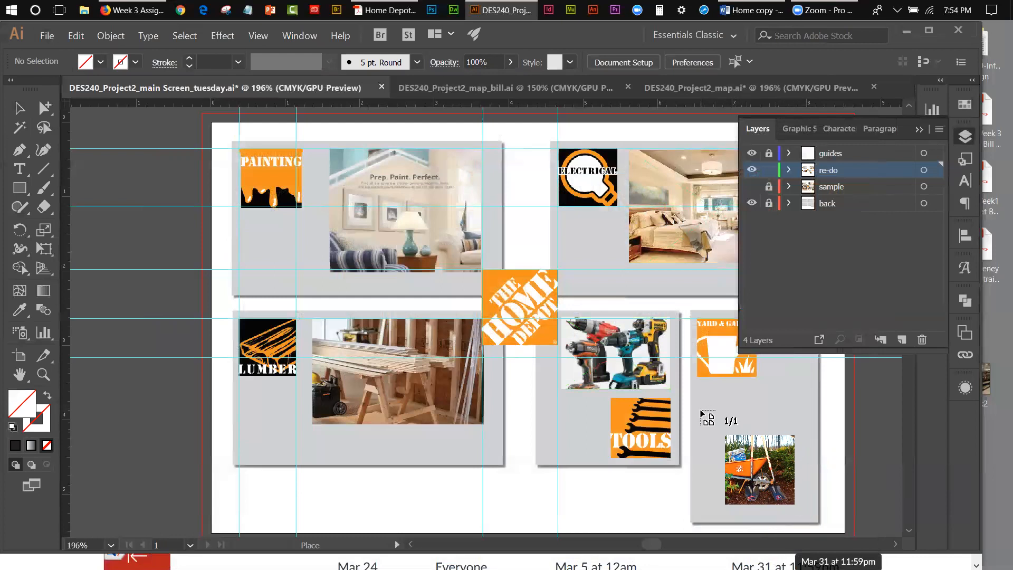
left_click_drag(702, 411, 807, 516)
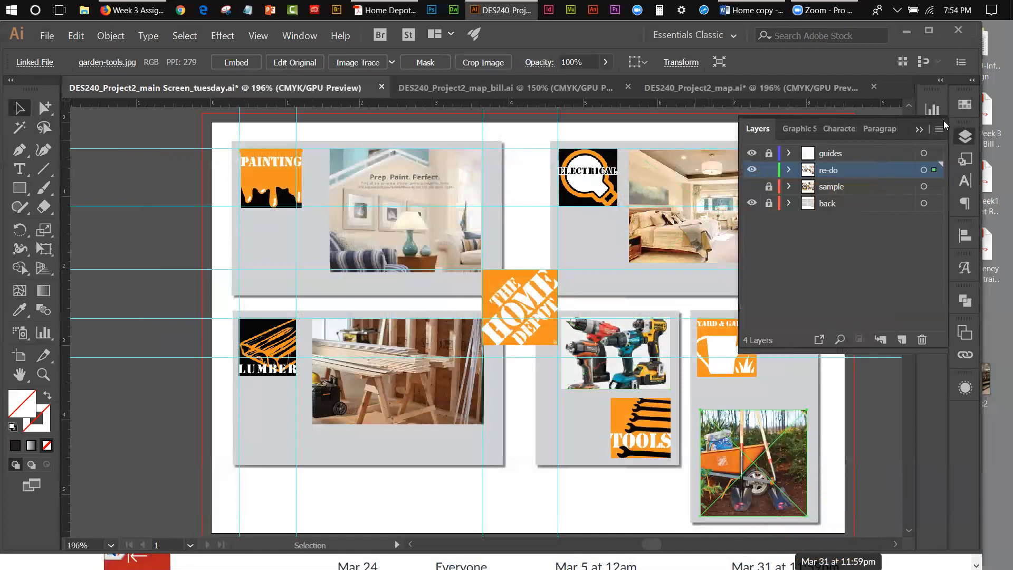
Step: Nudge the garden-tools photo slightly to the right so it sits centred across its grey panel
left_click(752, 169)
left_click(752, 170)
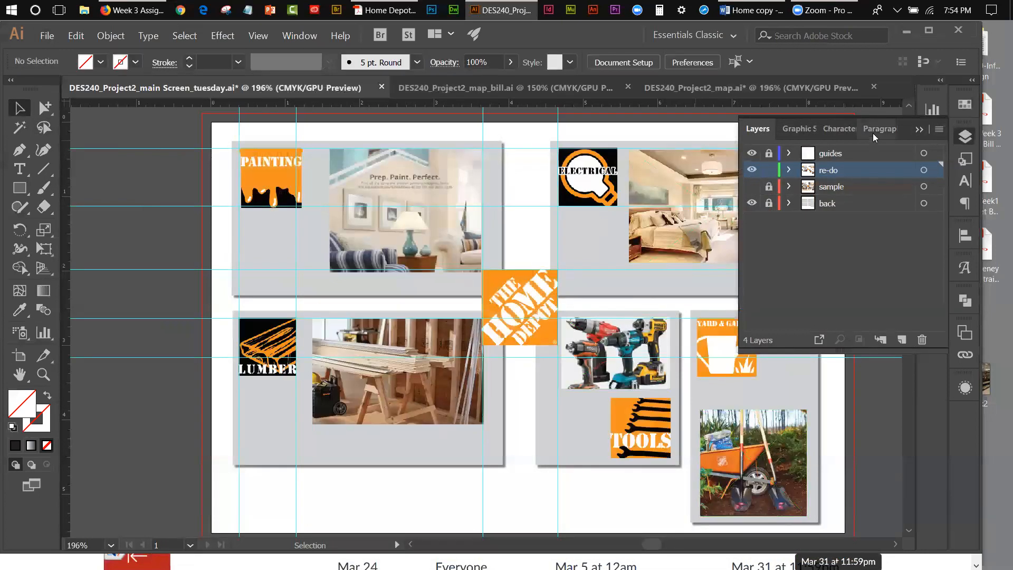
left_click(920, 129)
left_click(760, 493)
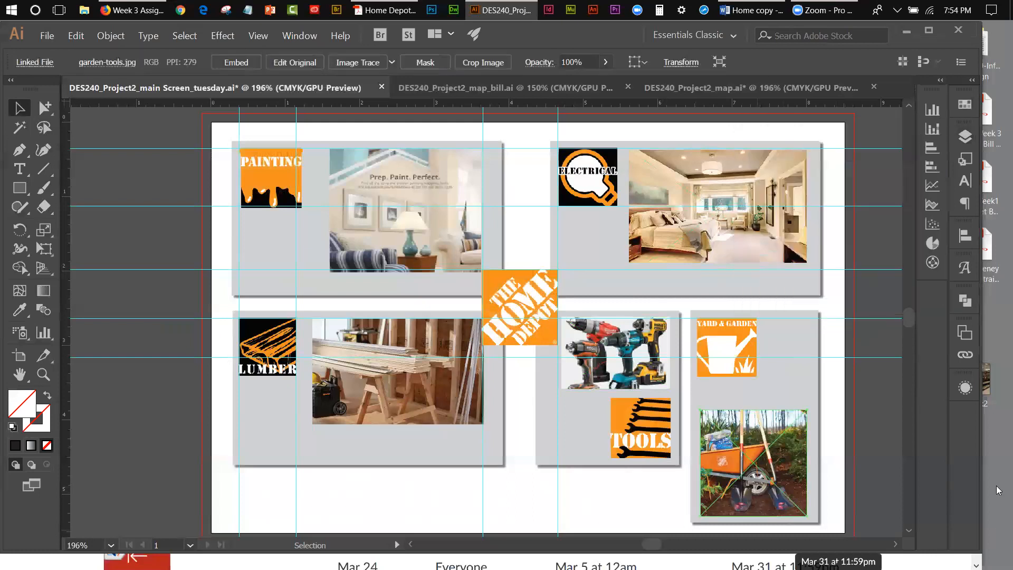
key("Right")
key("Right")
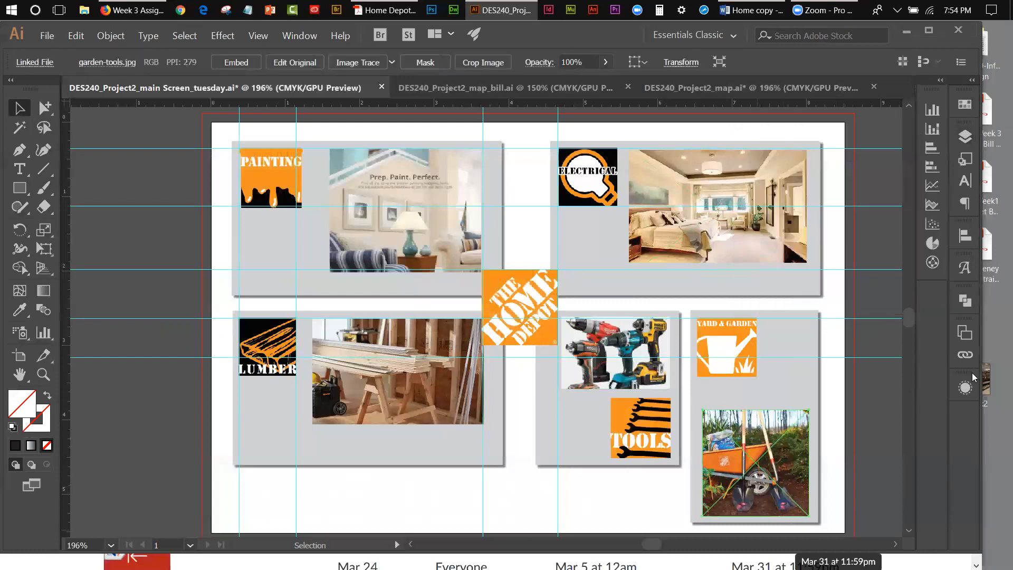
key("Left")
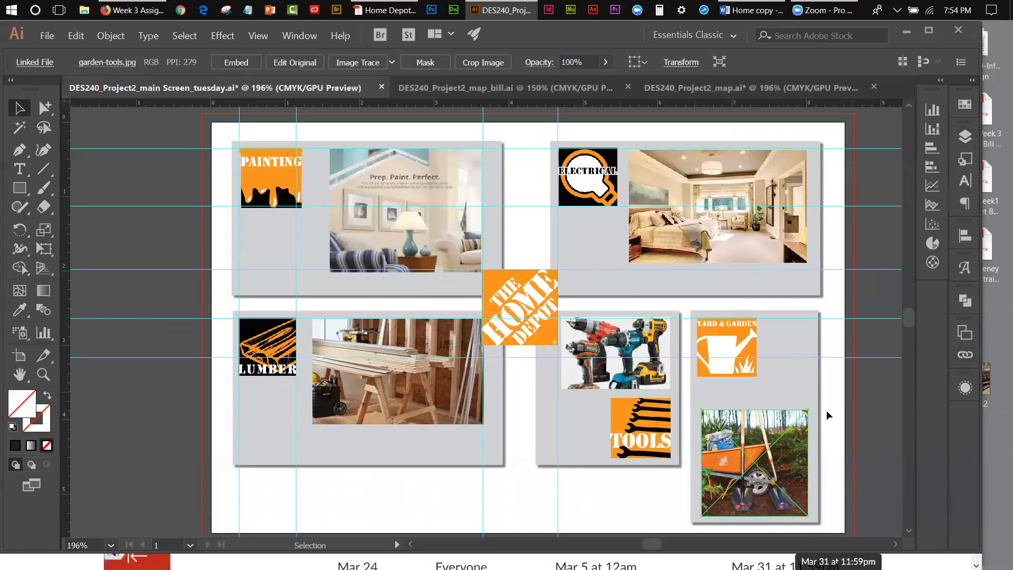
key("Right")
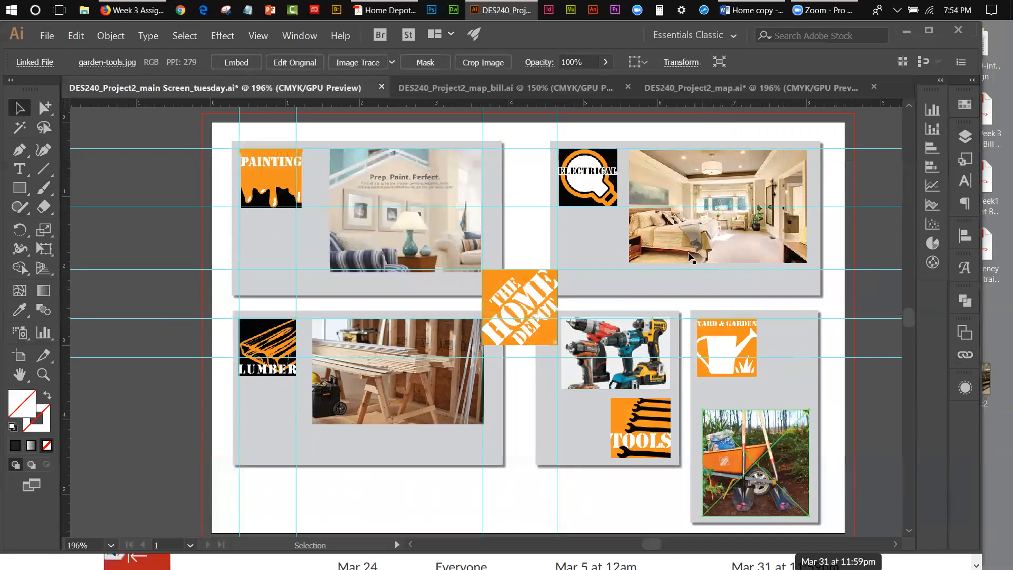
Step: Show the sample layer to check the orange caption strip below the paint photo
left_click(468, 229)
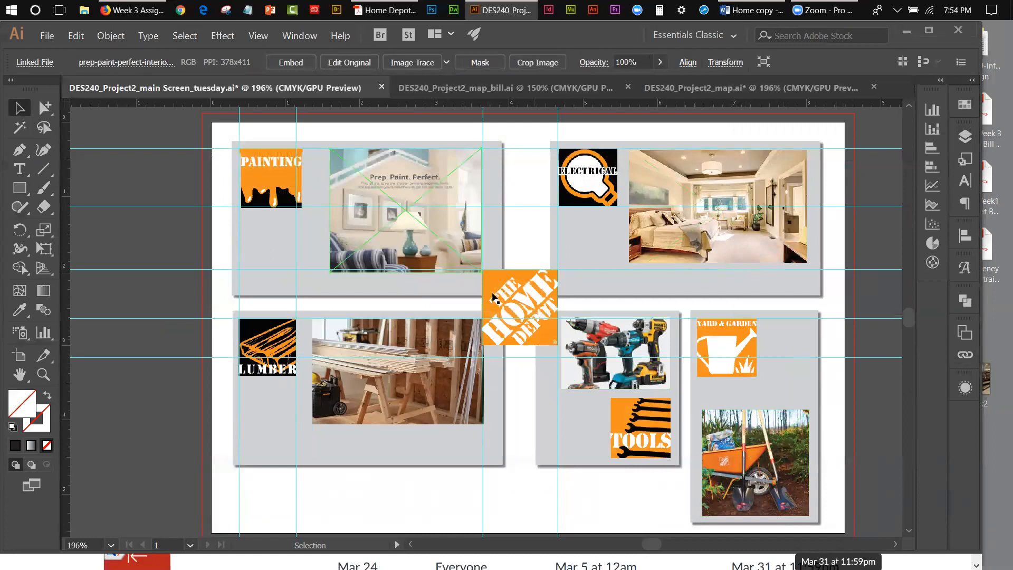
left_click(966, 138)
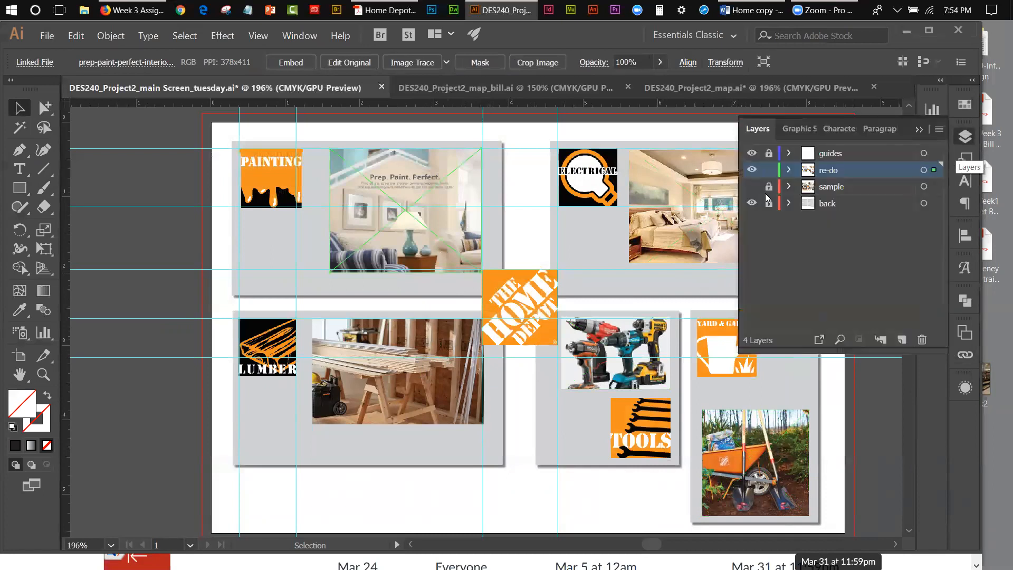
left_click(751, 186)
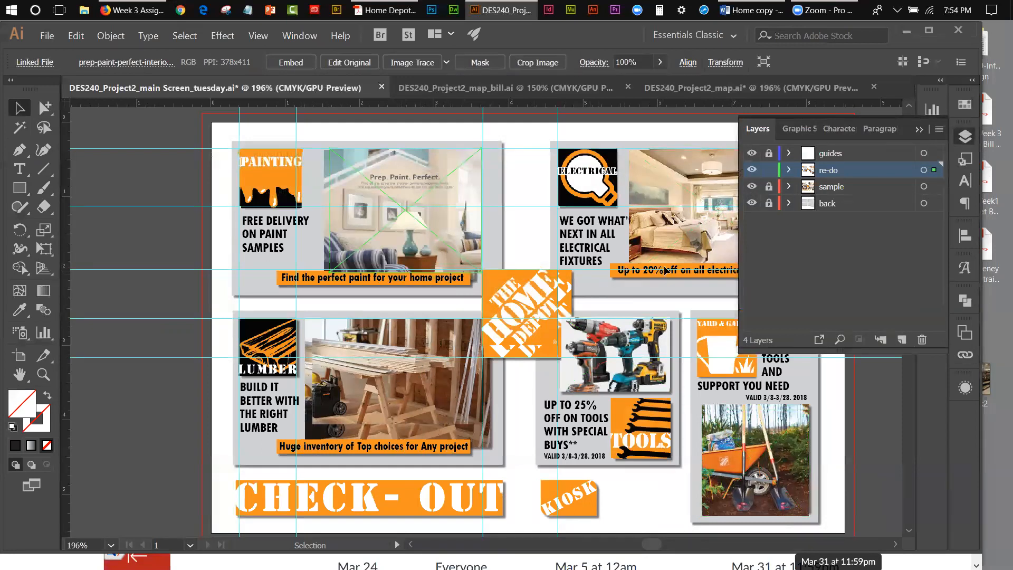
left_click(925, 134)
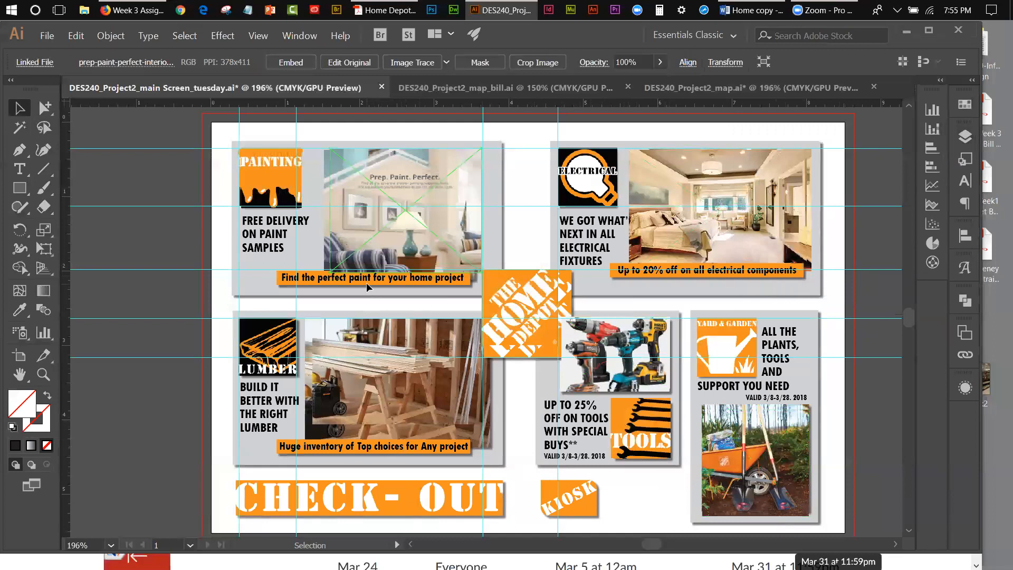
left_click(402, 281)
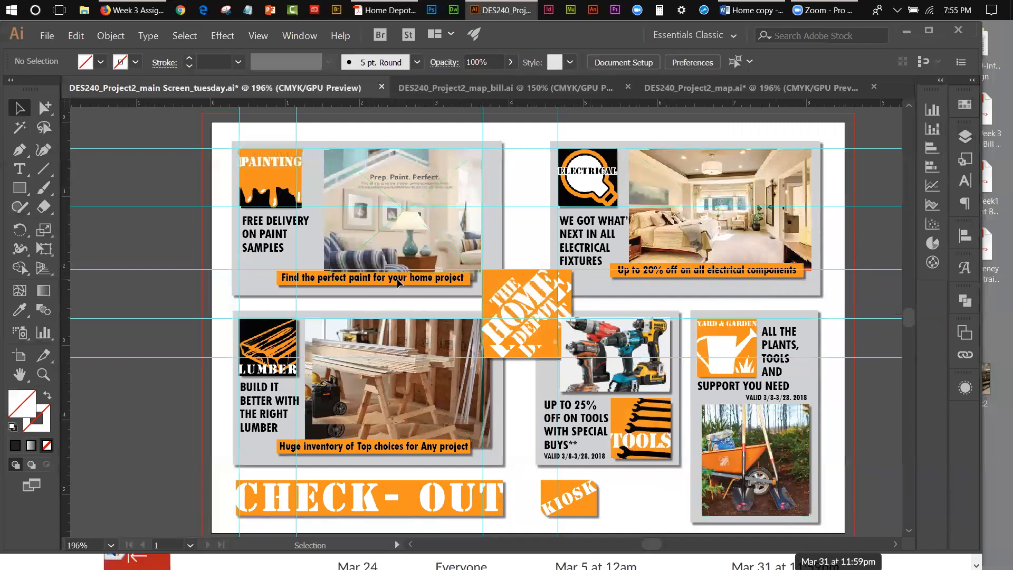
Step: Unlock the sample layer, inspect the character settings of its "Find the perfect paint for your home project" caption, and exit isolation mode
left_click(965, 137)
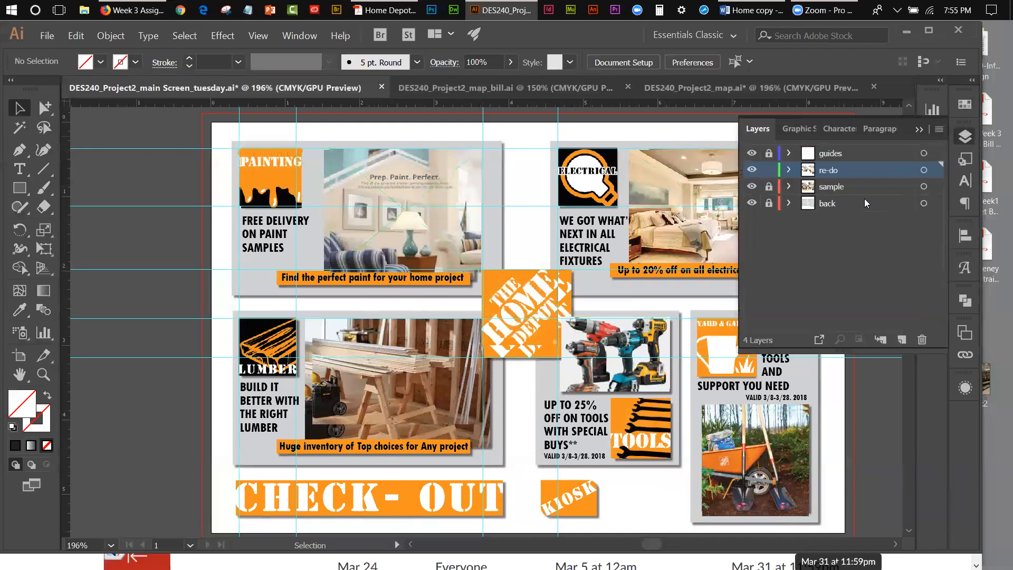
left_click(769, 186)
left_click(383, 282)
double_click(384, 282)
double_click(381, 279)
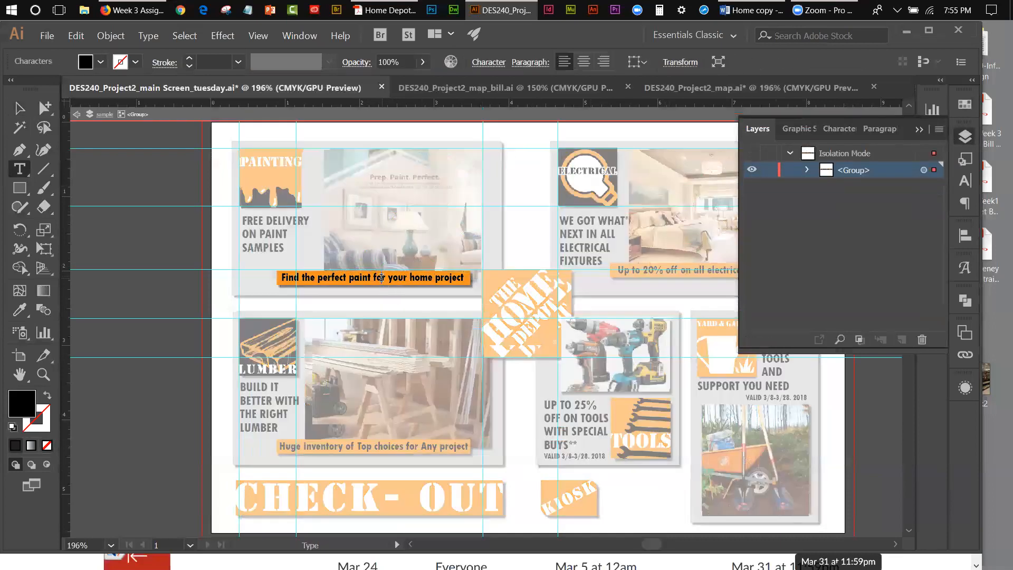
left_click(958, 186)
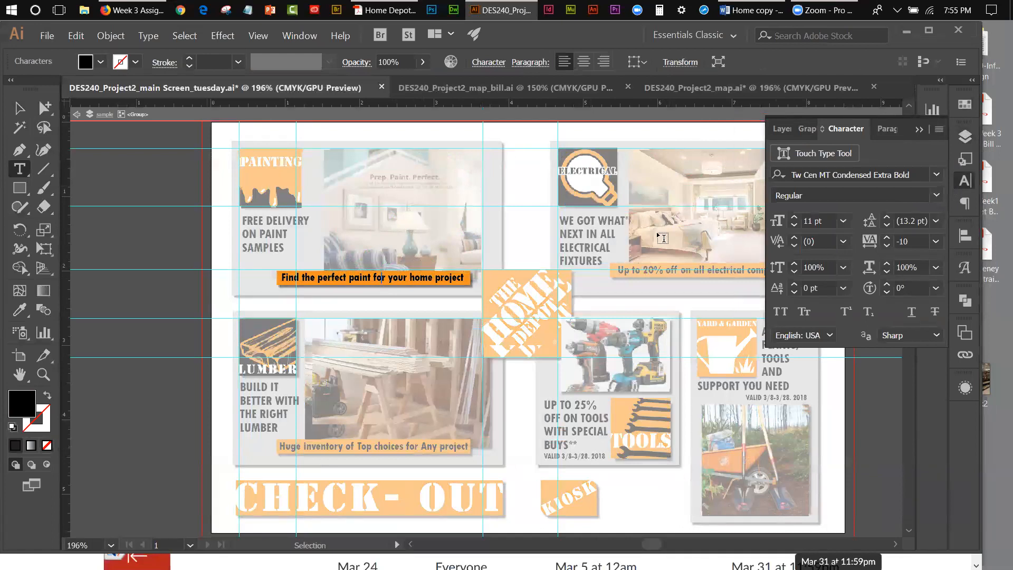
left_click(19, 108)
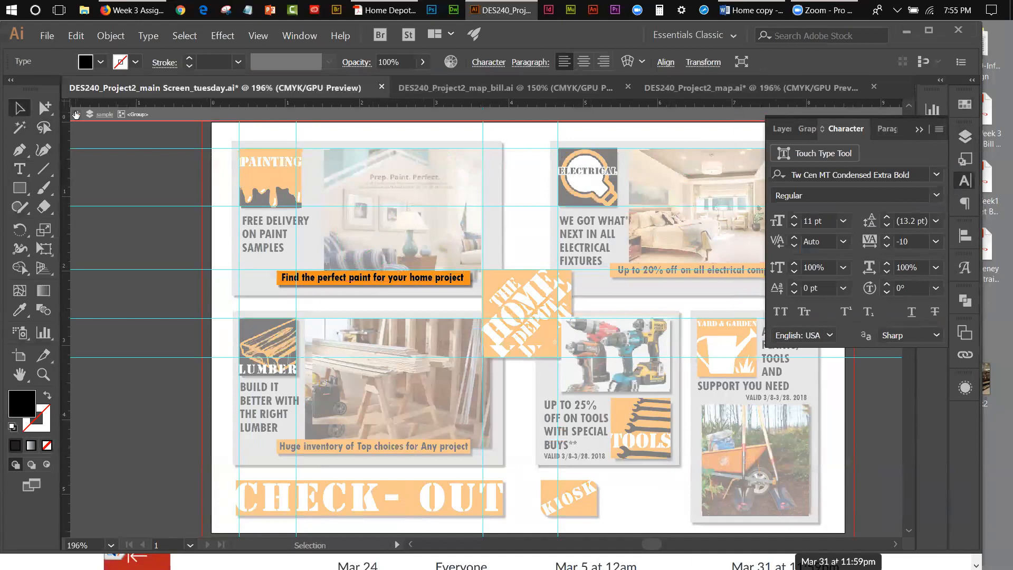
left_click(77, 115)
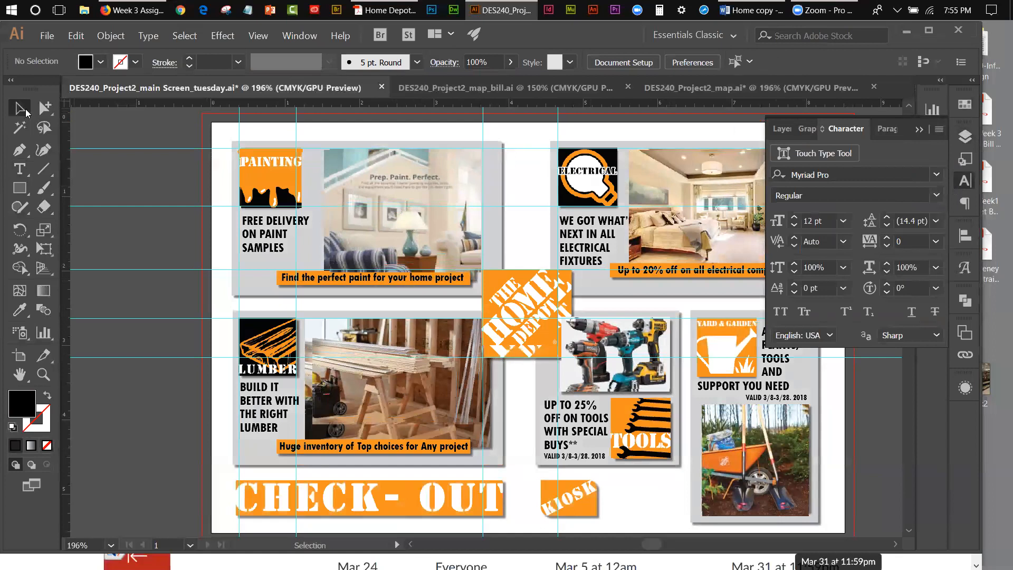
Step: Hide the sample layer and make the re-do layer active
left_click(962, 139)
left_click(962, 139)
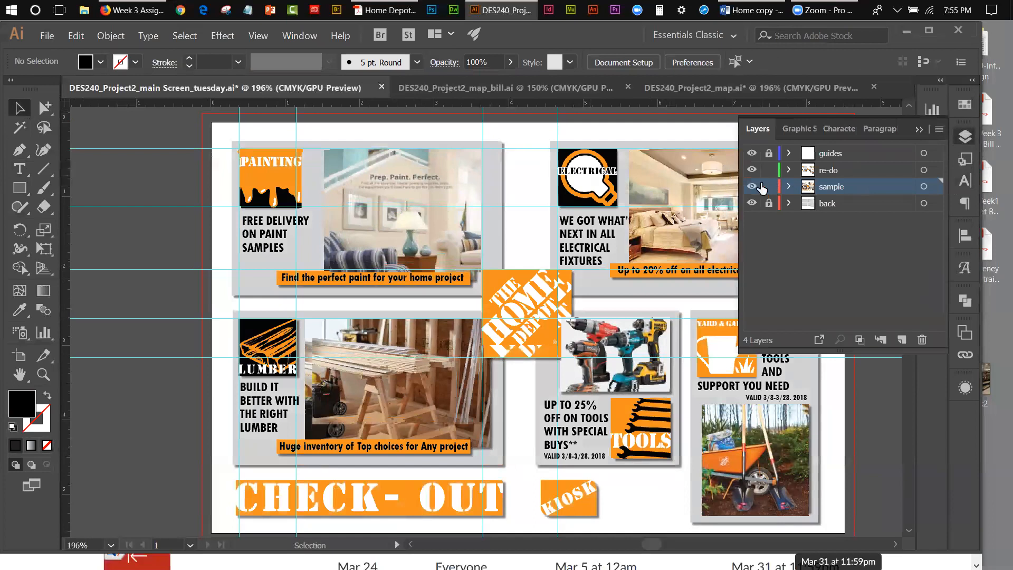
left_click(752, 186)
left_click(844, 170)
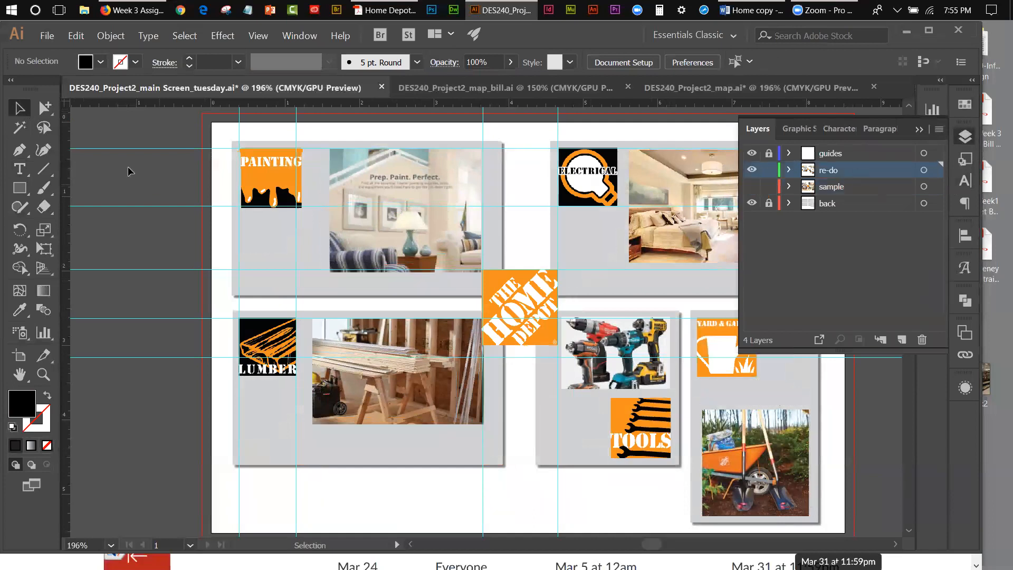
Step: Add the text "Find the perfect paint for your home project" below the paint photo and move it left, clear of the Home Depot logo
left_click(16, 172)
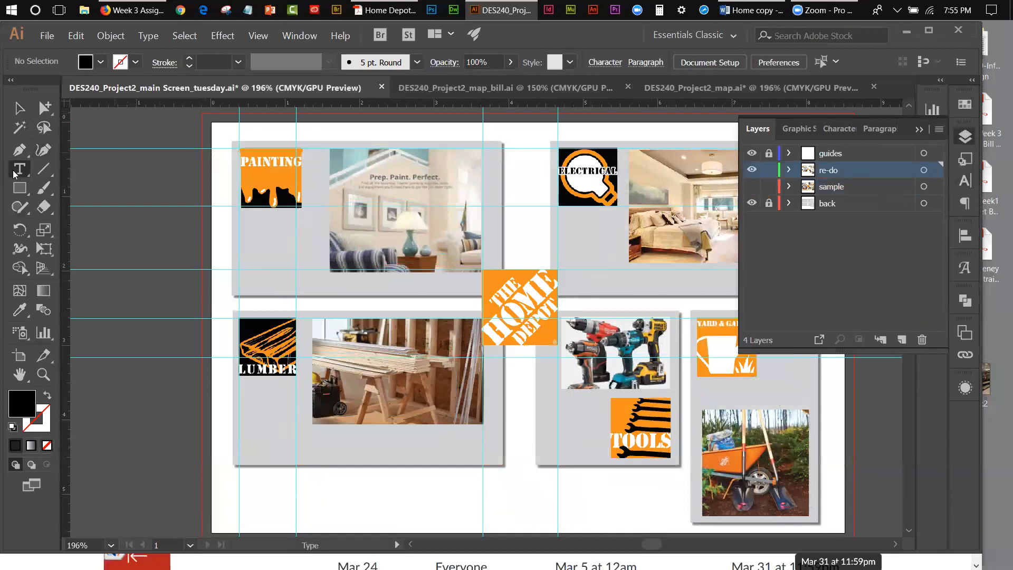
left_click(271, 279)
type("Find ")
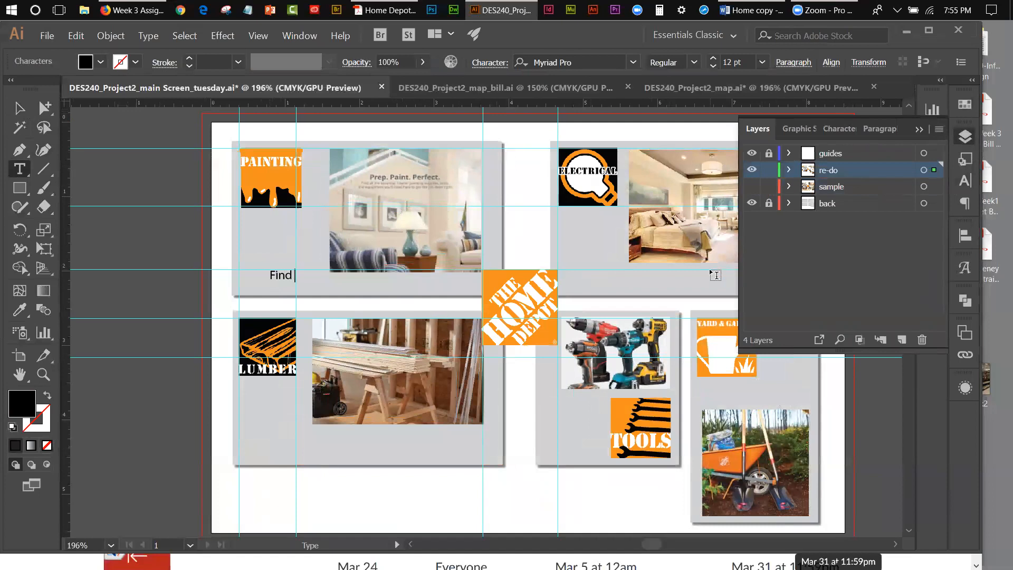
type("the perfect paij")
key("BackSpace")
type("nt for")
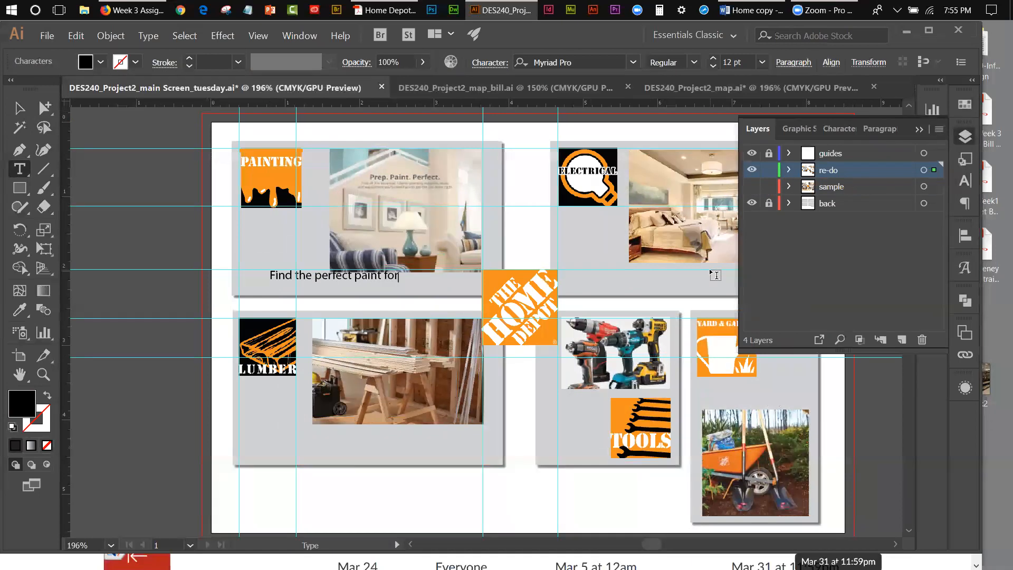
type(" your home project")
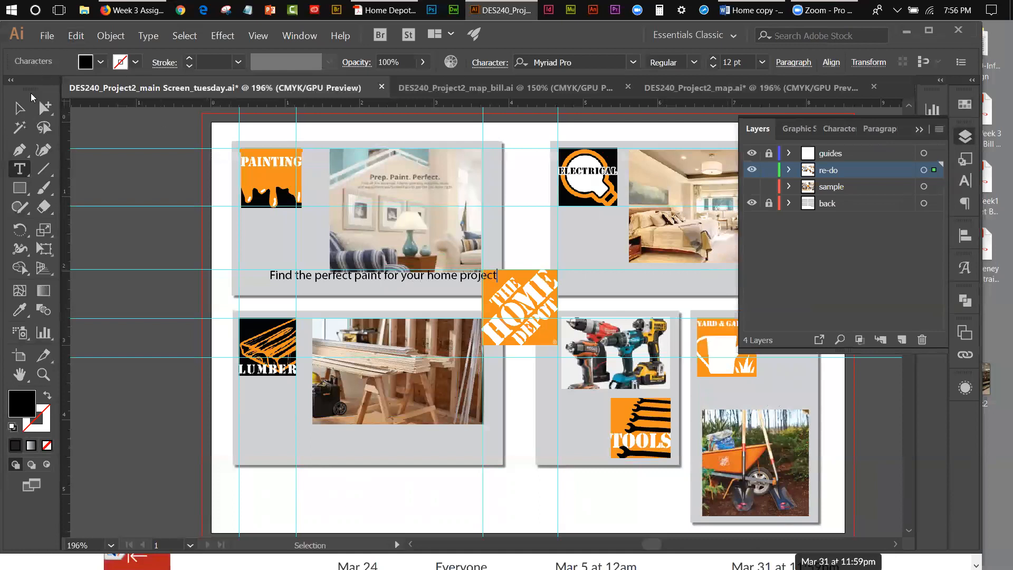
left_click(19, 108)
left_click_drag(358, 279, 336, 281)
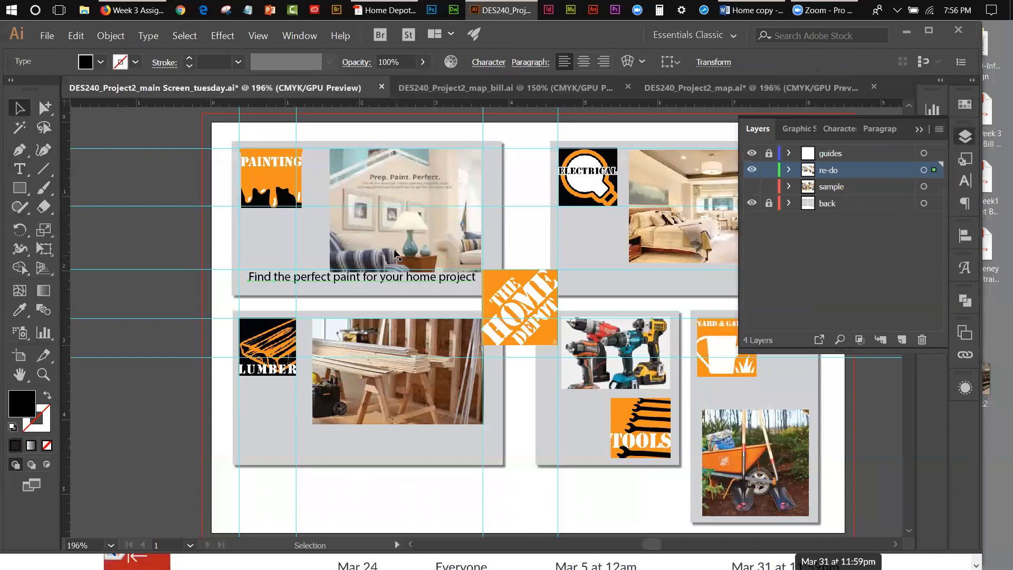
Step: Format the paint caption in Tw Cen MT Condensed Extra Bold at 12 pt with tracking 10, and shift it slightly right
left_click(968, 185)
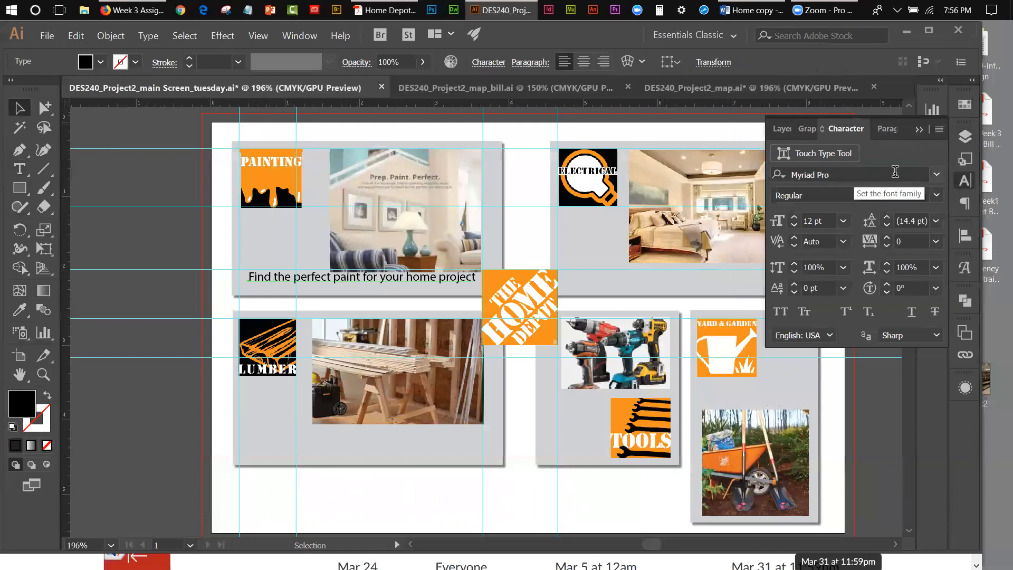
left_click(937, 174)
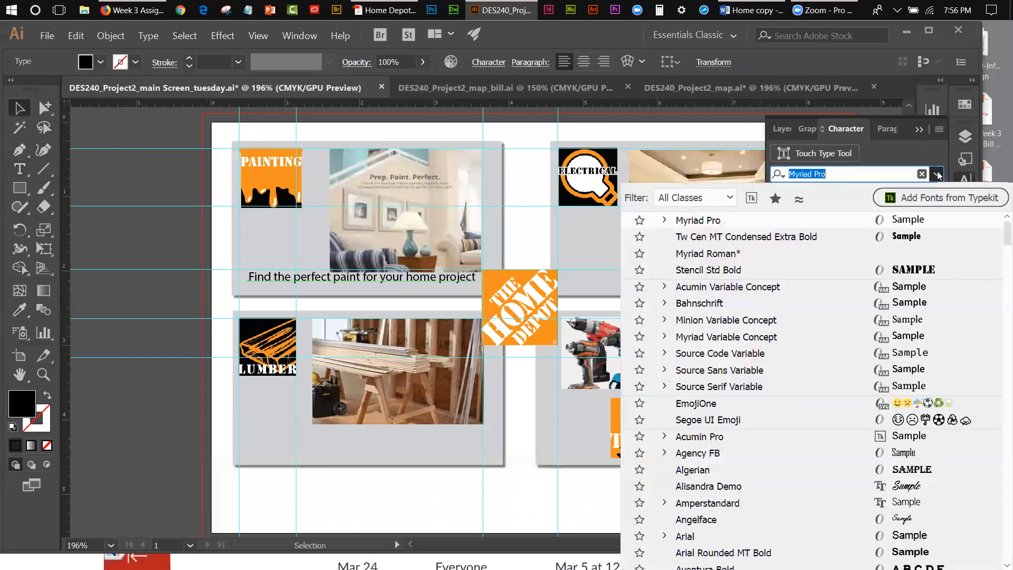
left_click(791, 237)
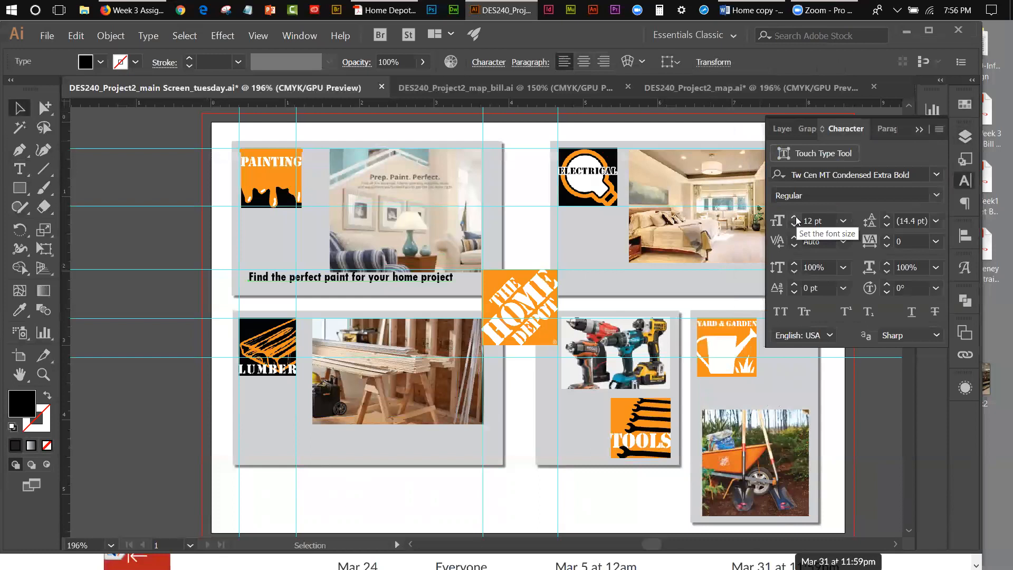
left_click(795, 218)
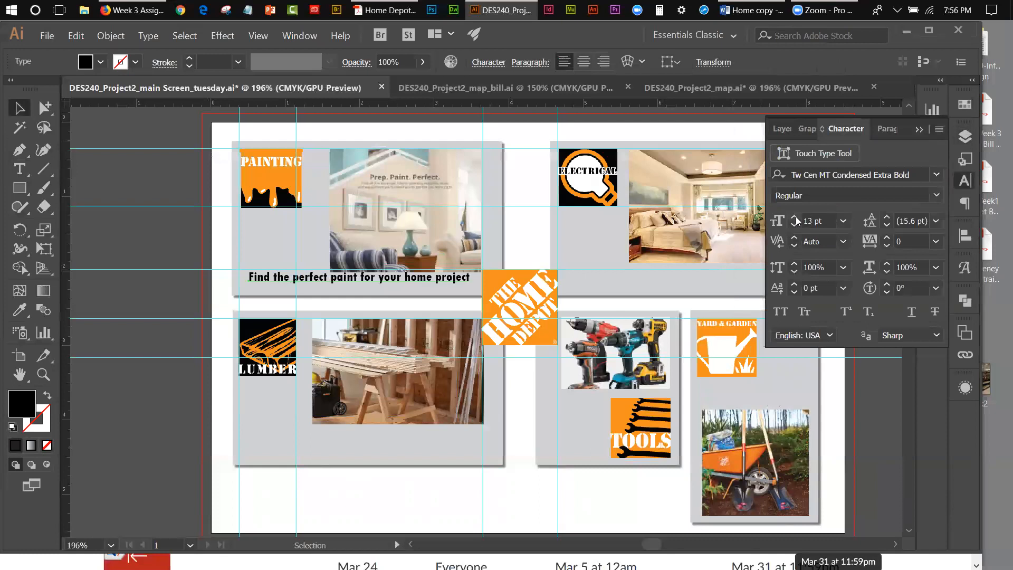
left_click(794, 225)
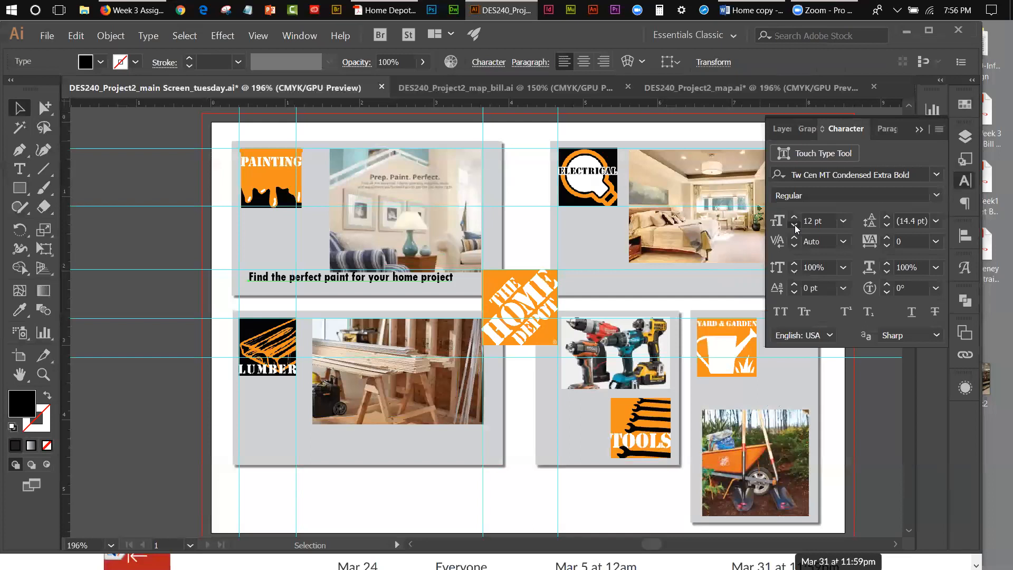
left_click(795, 225)
left_click(937, 242)
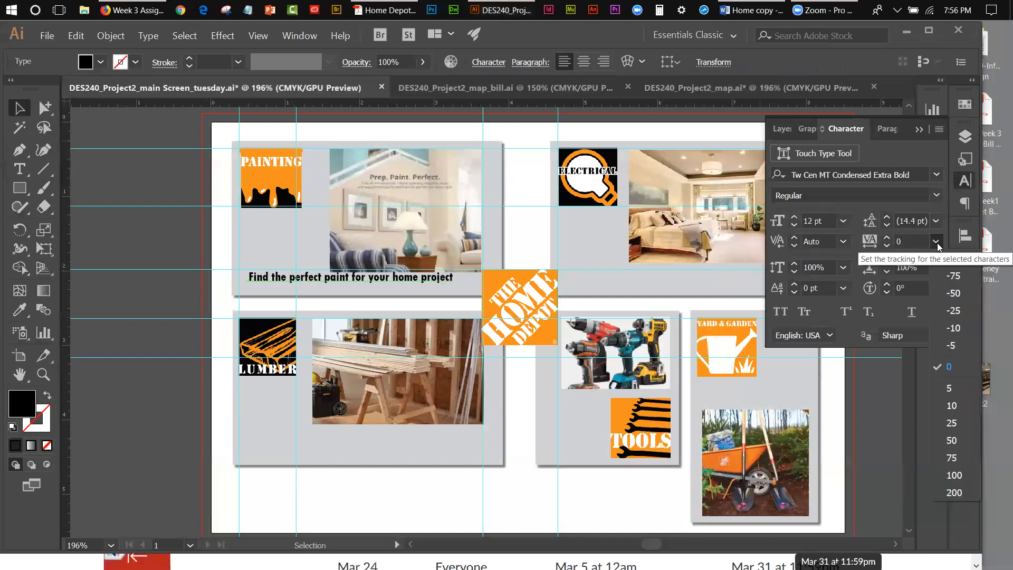
left_click(951, 406)
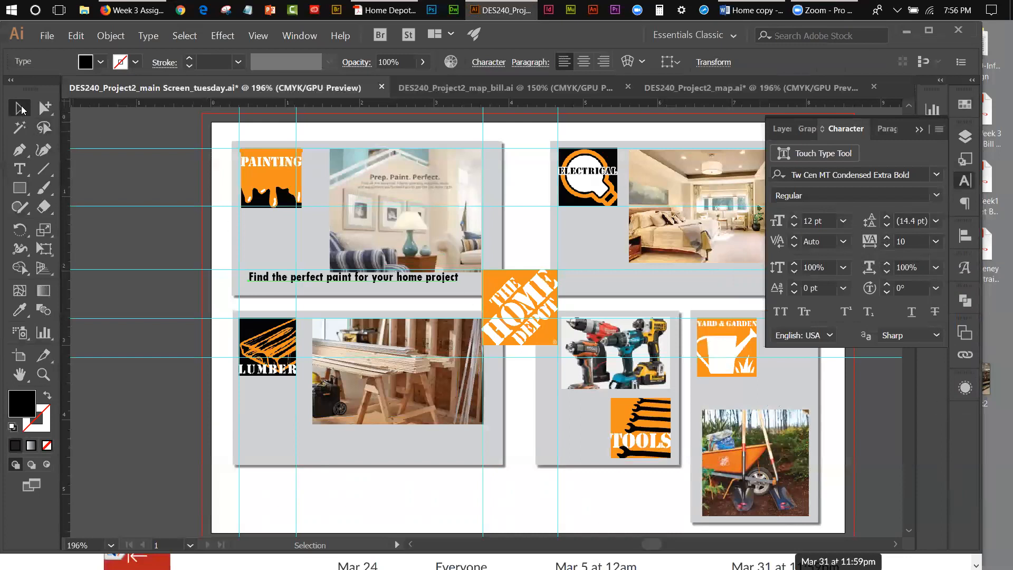
left_click_drag(349, 281, 359, 281)
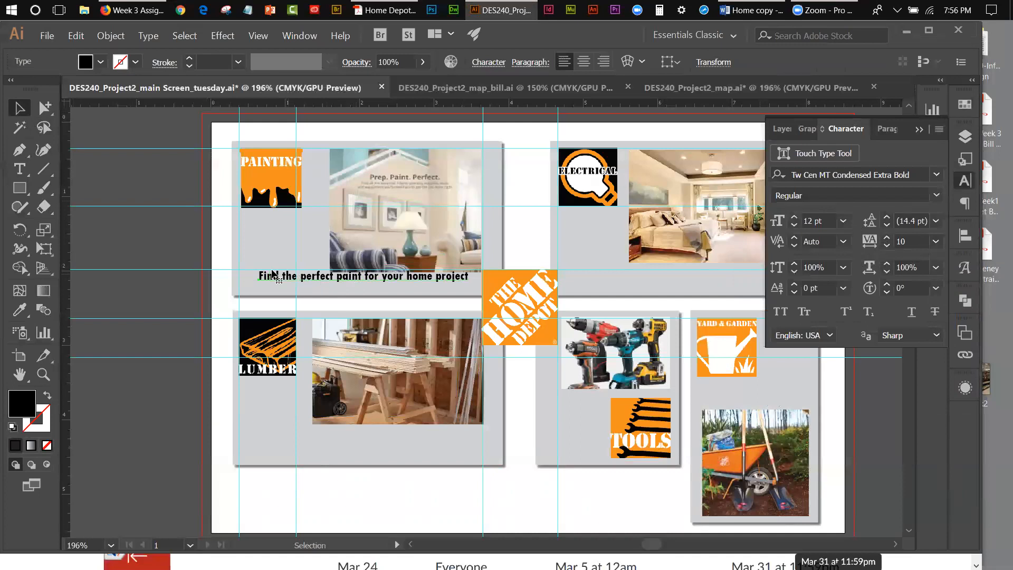
Step: Draw a rectangle covering the "Find the perfect paint for your home project" caption and fill it with the orange swatch
left_click(18, 192)
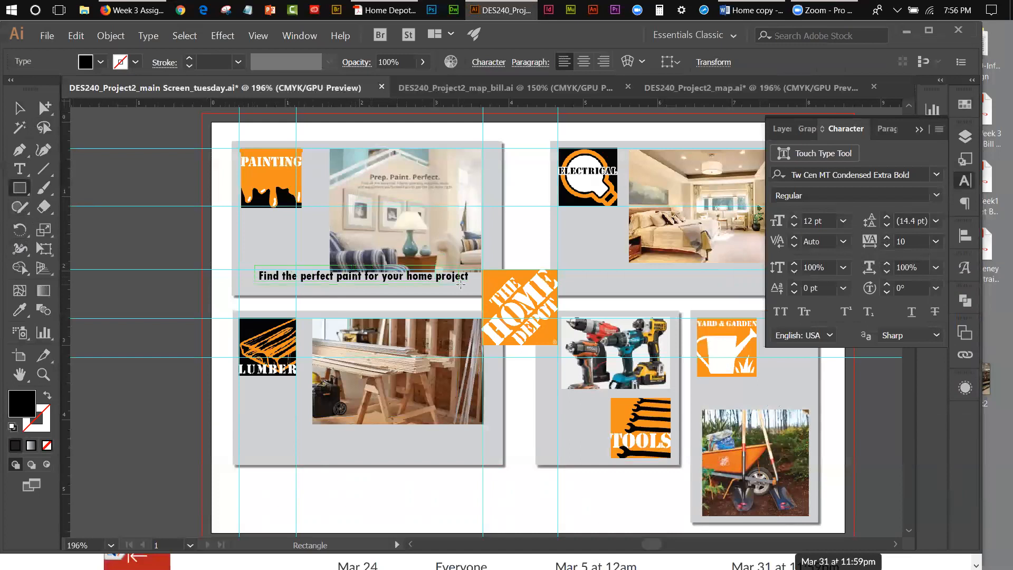
left_click_drag(473, 285, 473, 284)
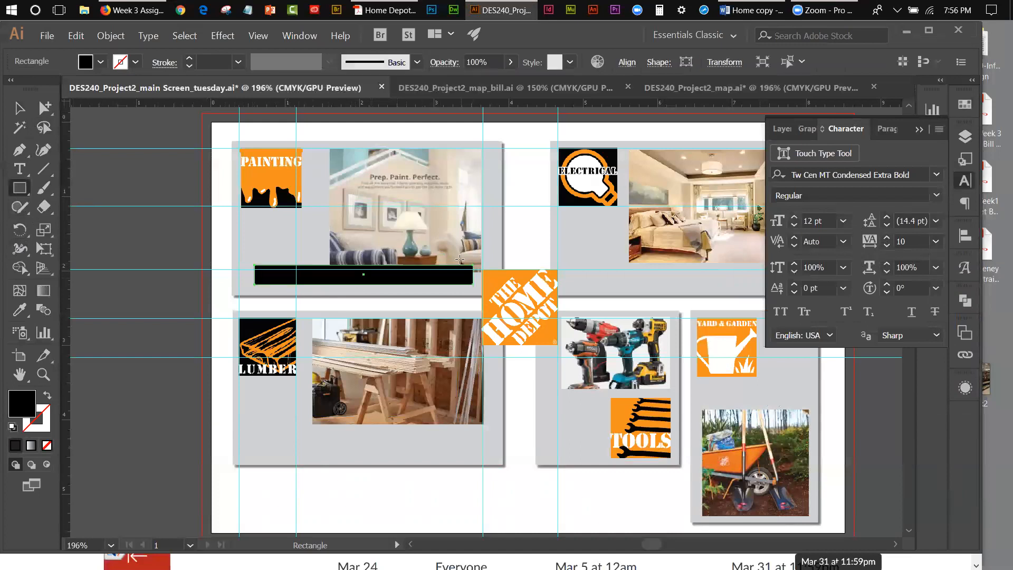
left_click(966, 105)
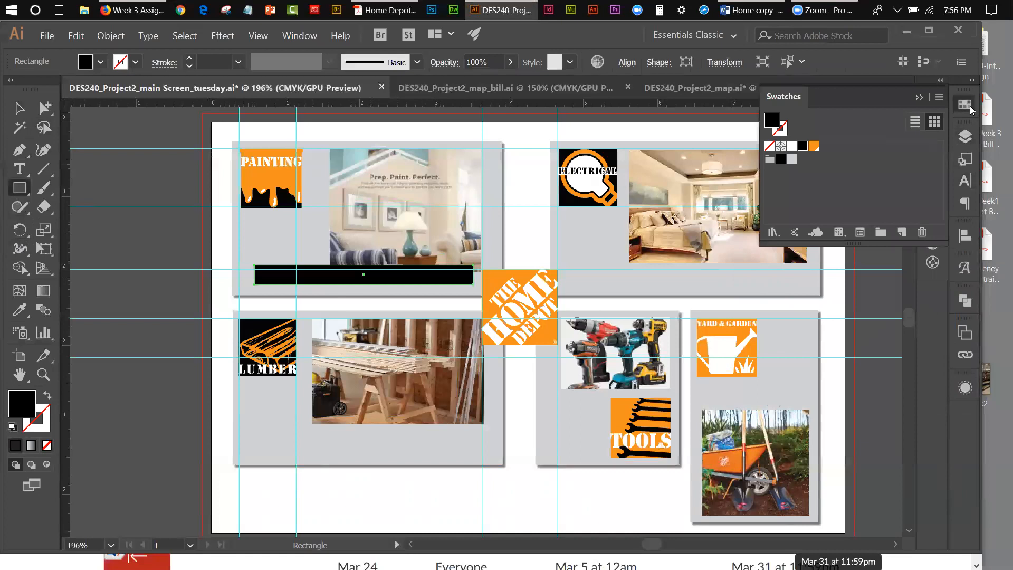
left_click(813, 146)
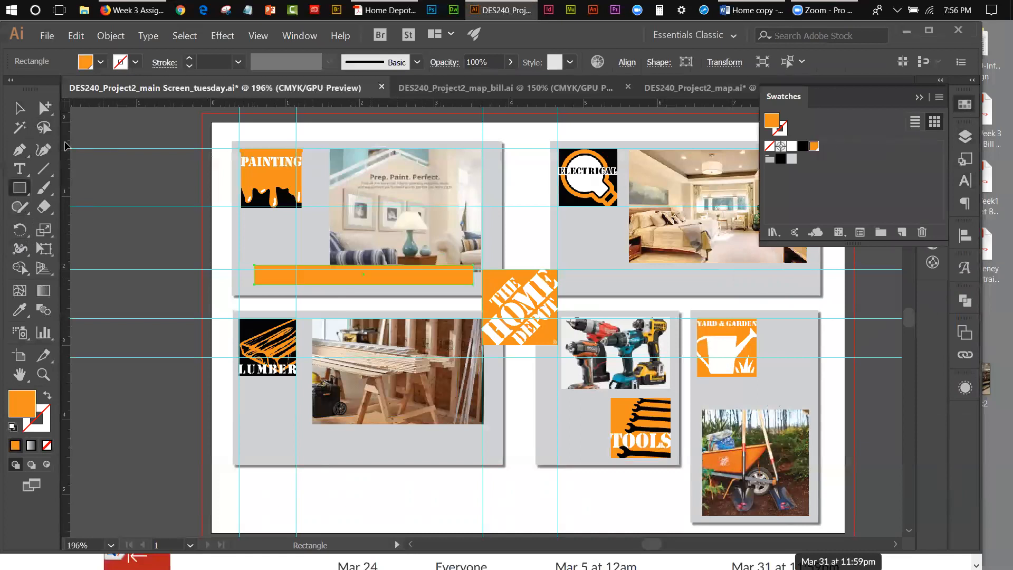
Step: Cut the orange rectangle and paste it in back of the paint caption text
left_click(23, 115)
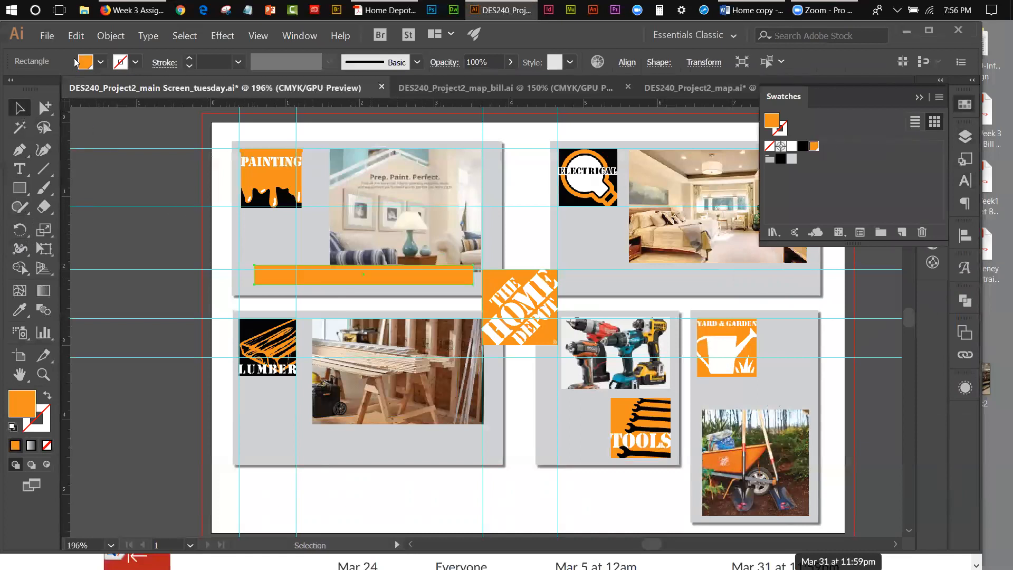
left_click(76, 35)
left_click(90, 79)
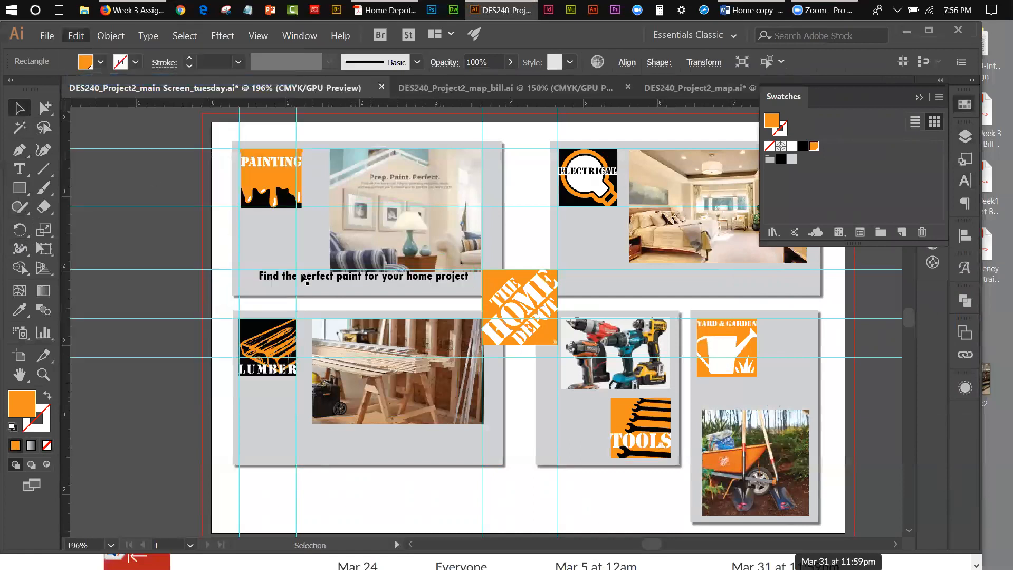
left_click(305, 280)
left_click(76, 35)
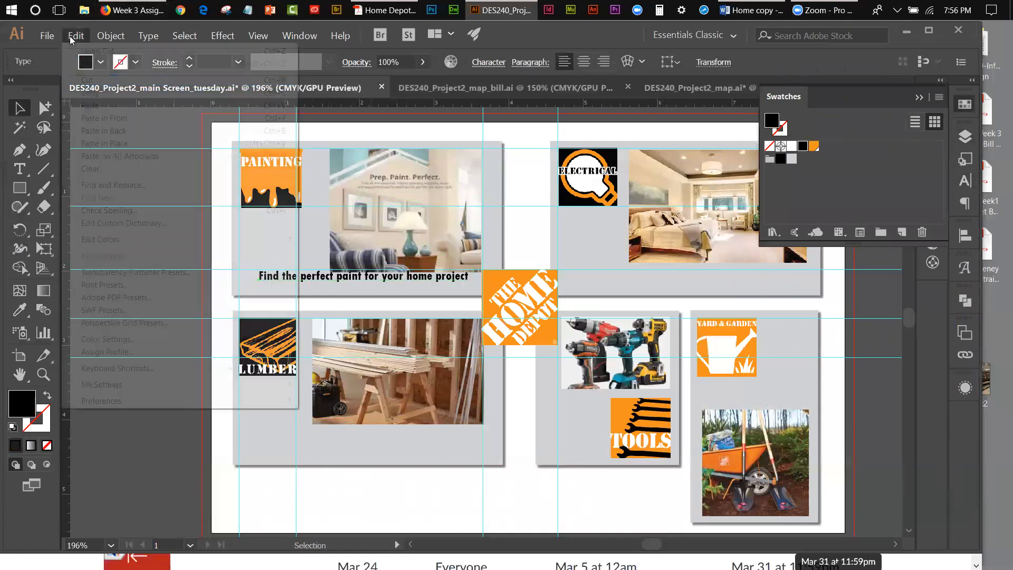
left_click(88, 130)
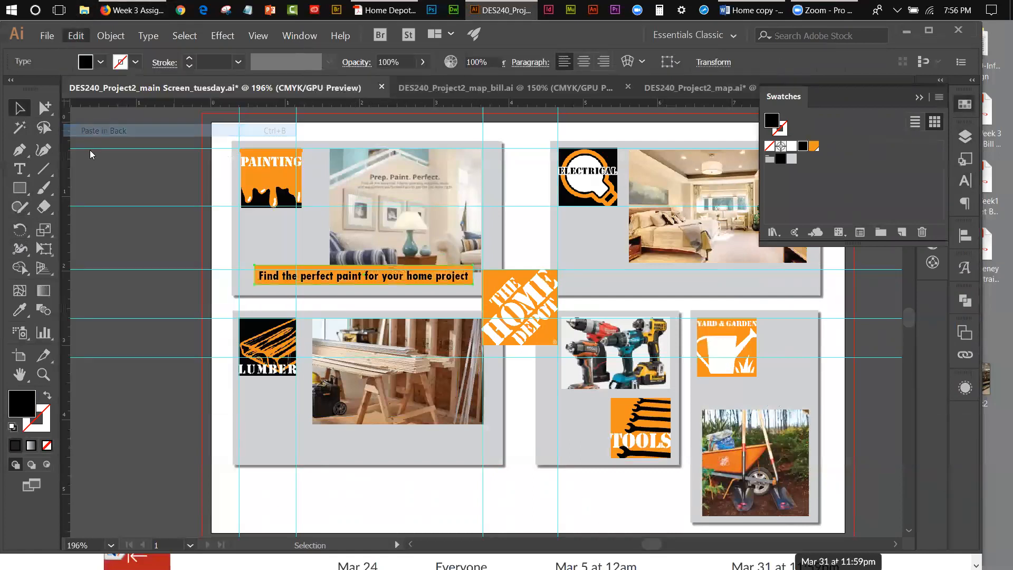
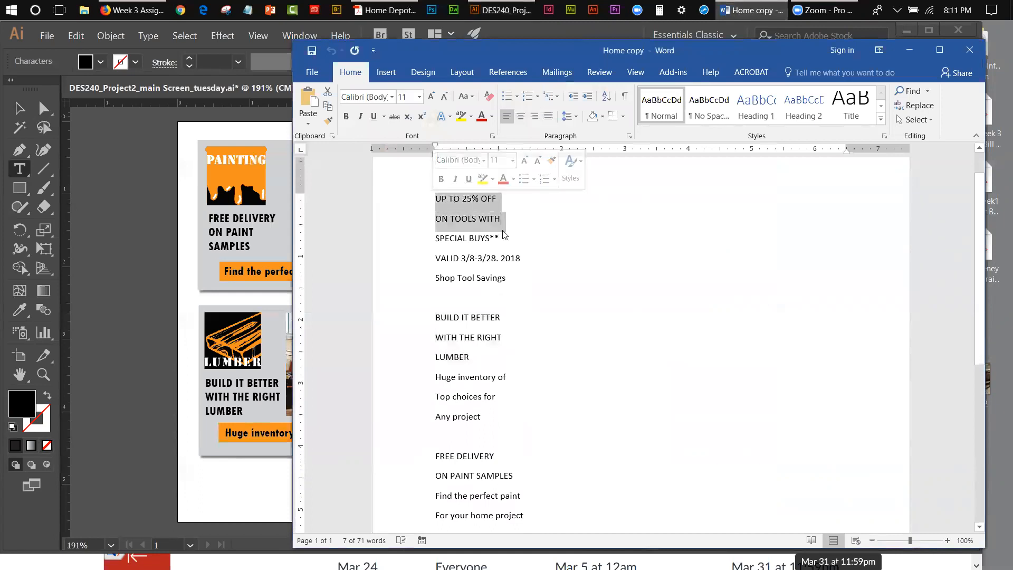
Step: Copy "UP TO 25% OFF ON TOOLS WITH SPECIAL BUYS**" from the Word document and paste it over the placeholder text below the tools photo in Illustrator
left_click_drag(507, 239, 434, 202)
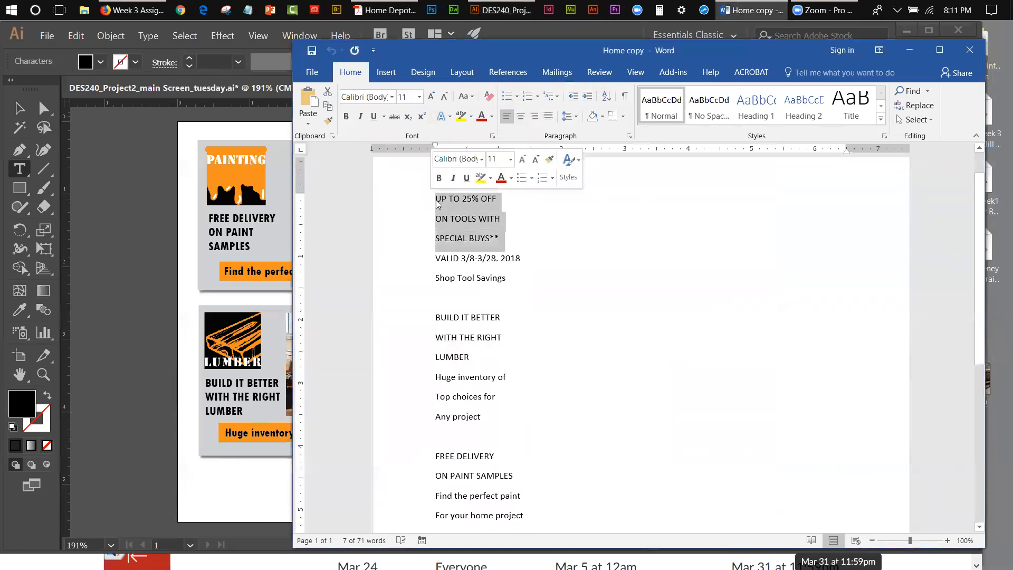
right_click(446, 200)
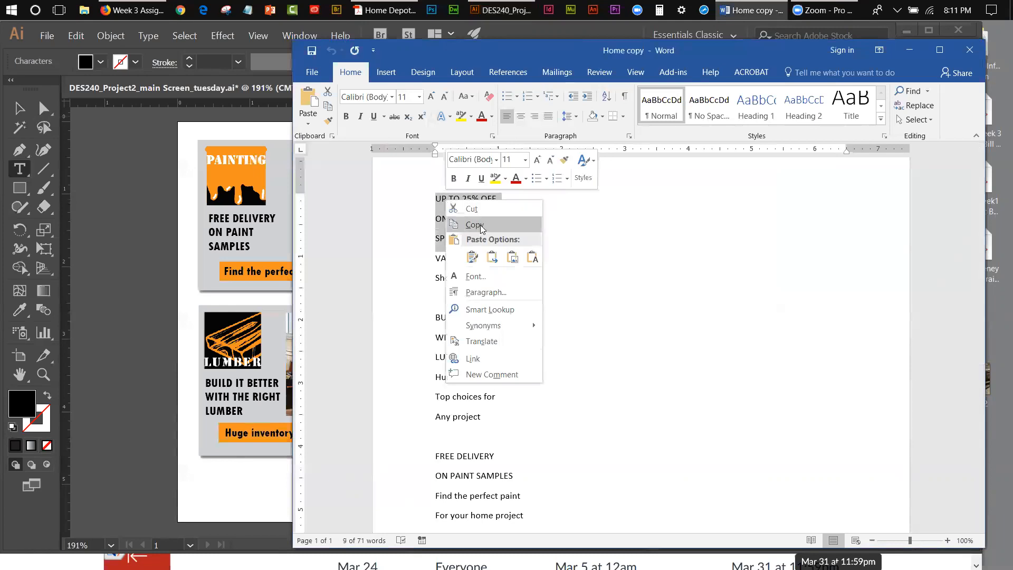
left_click(475, 225)
key("alt+Tab")
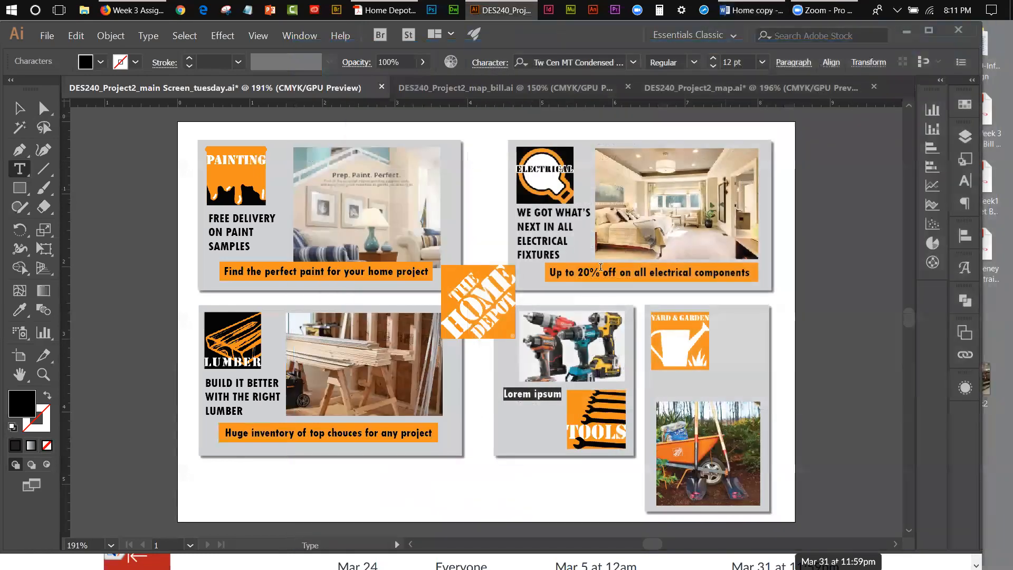
double_click(518, 393)
left_click(518, 393)
key("ctrl+v")
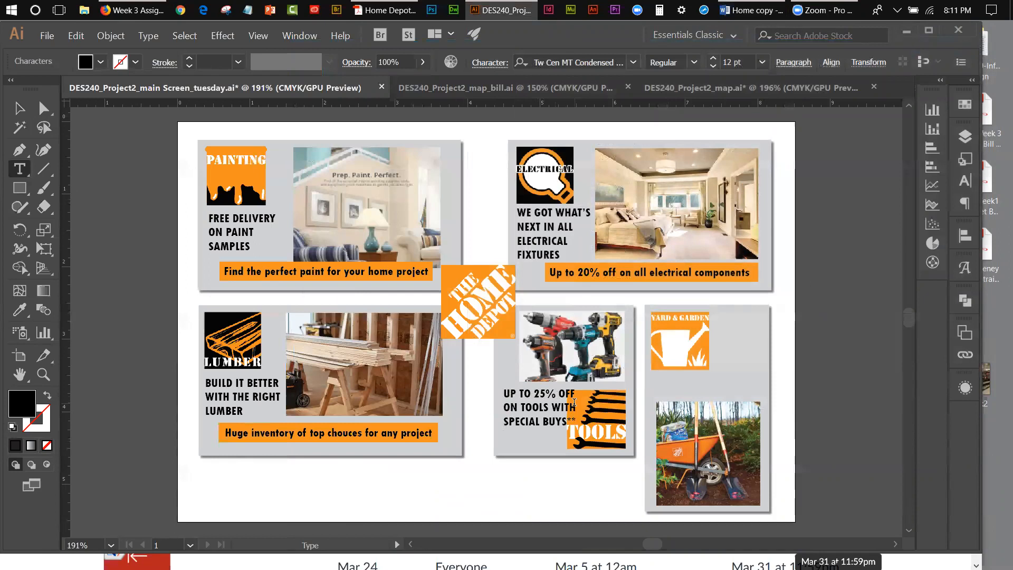
Step: Rebreak the tools headline into four lines: "UP TO 25%", "OFF ON TOOLS", "WITH SPECIAL" and "BUYS**"
key("Return")
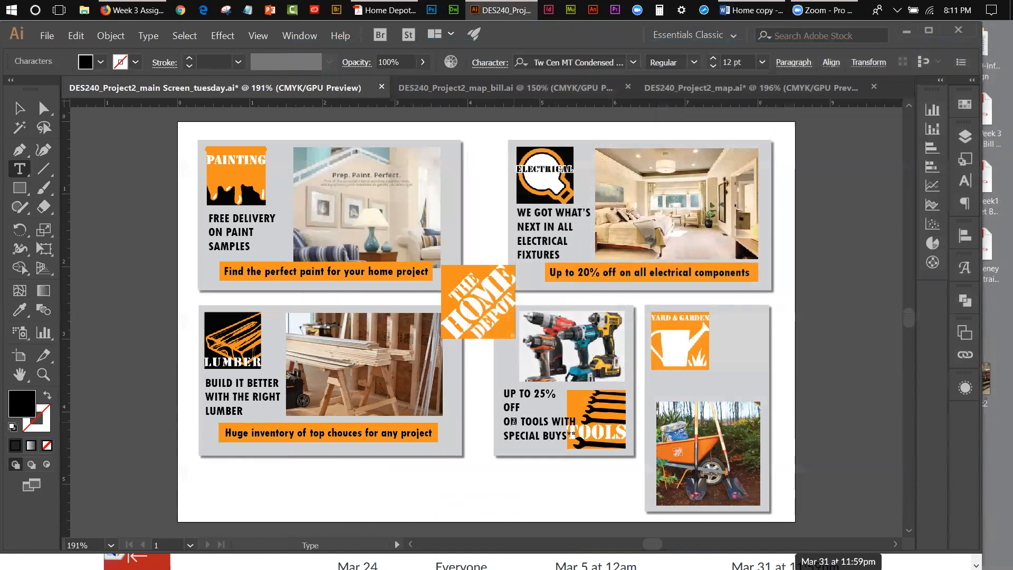
key("BackSpace")
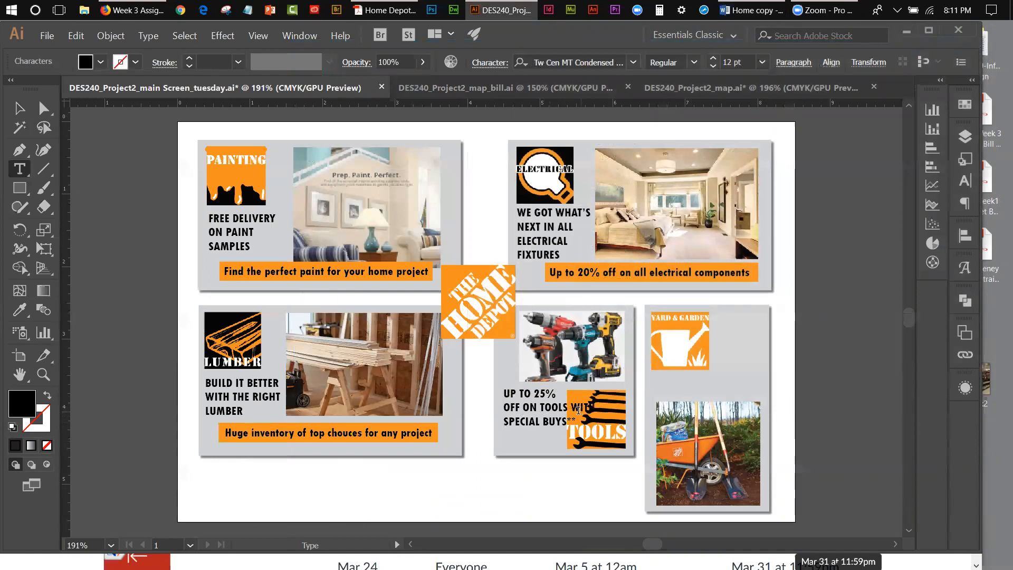
key("BackSpace")
key("Return")
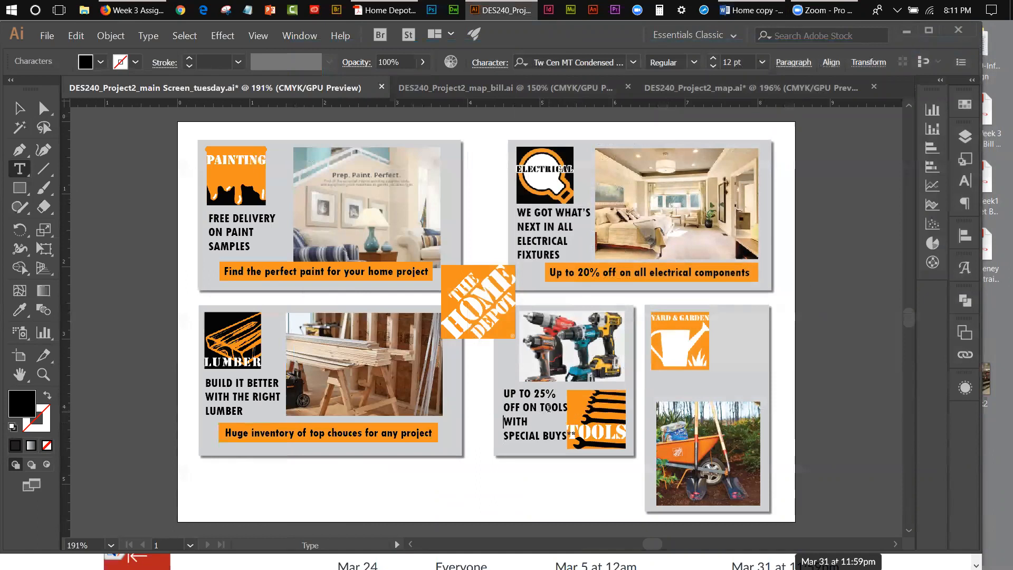
left_click(505, 435)
key("BackSpace")
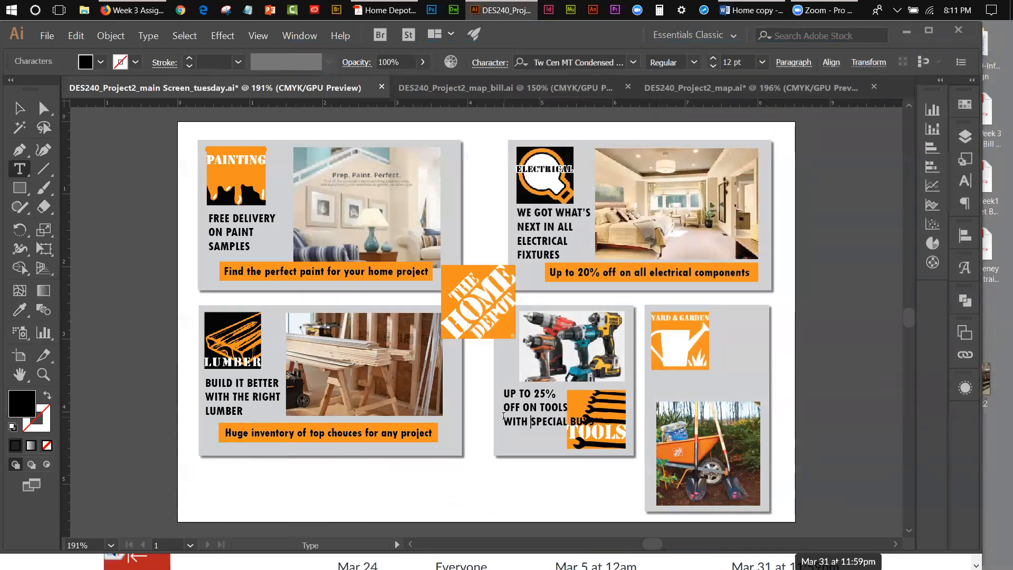
left_click(568, 420)
key("Return")
left_click(20, 109)
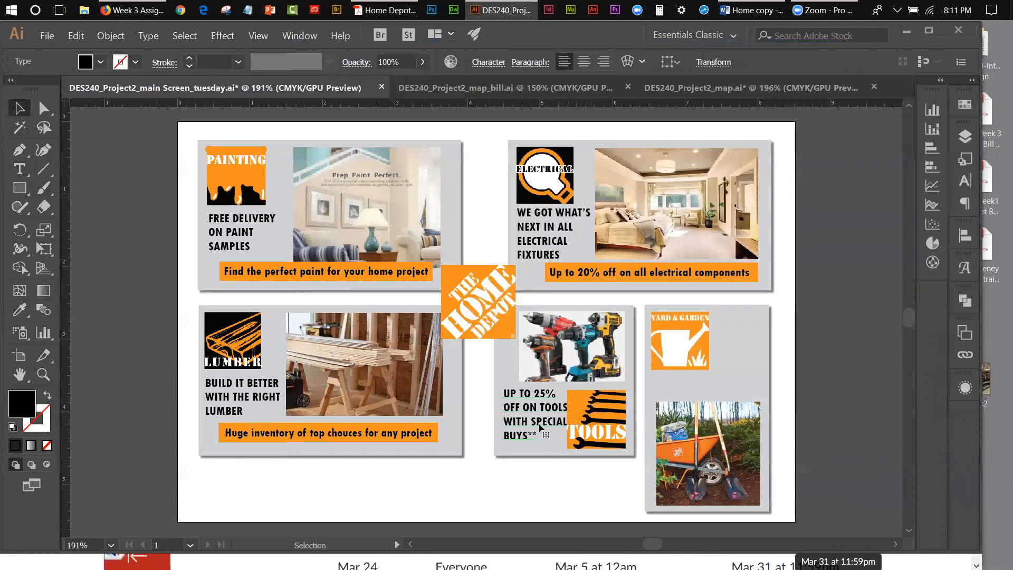
Step: Nudge the tools headline slightly left and up, clear of the Tools logo
left_click(521, 495)
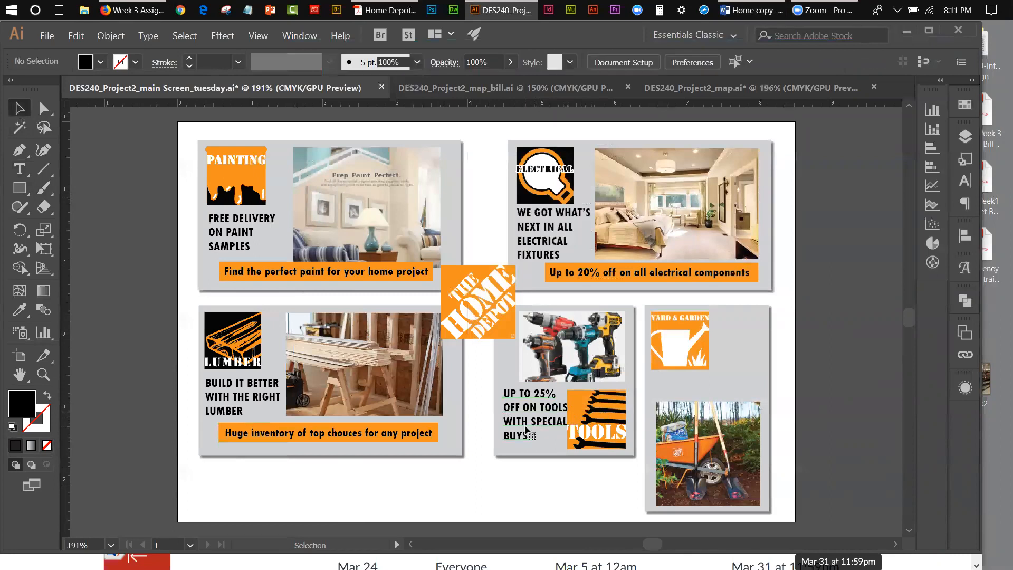
left_click(526, 430)
key("Left")
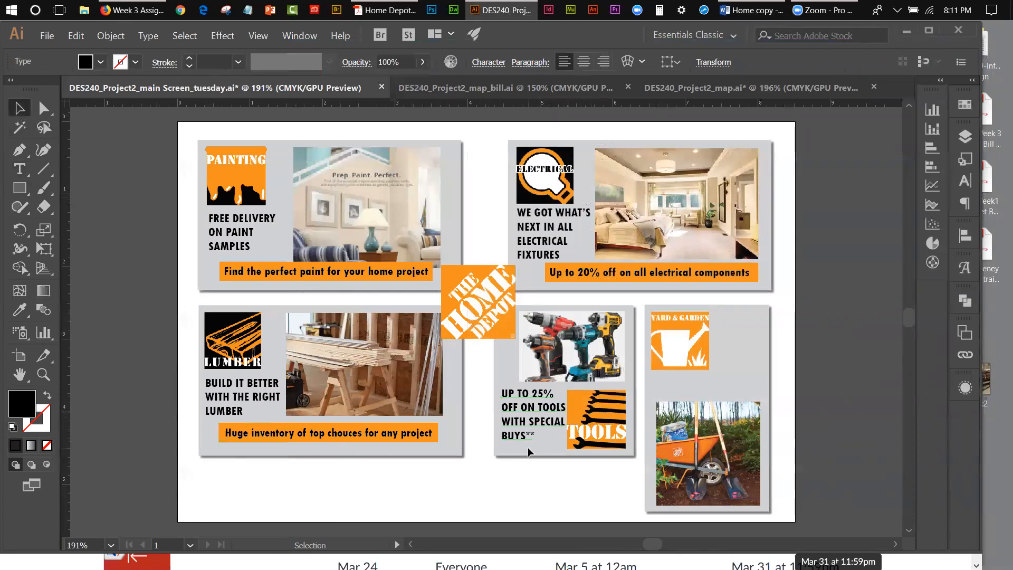
key("Up")
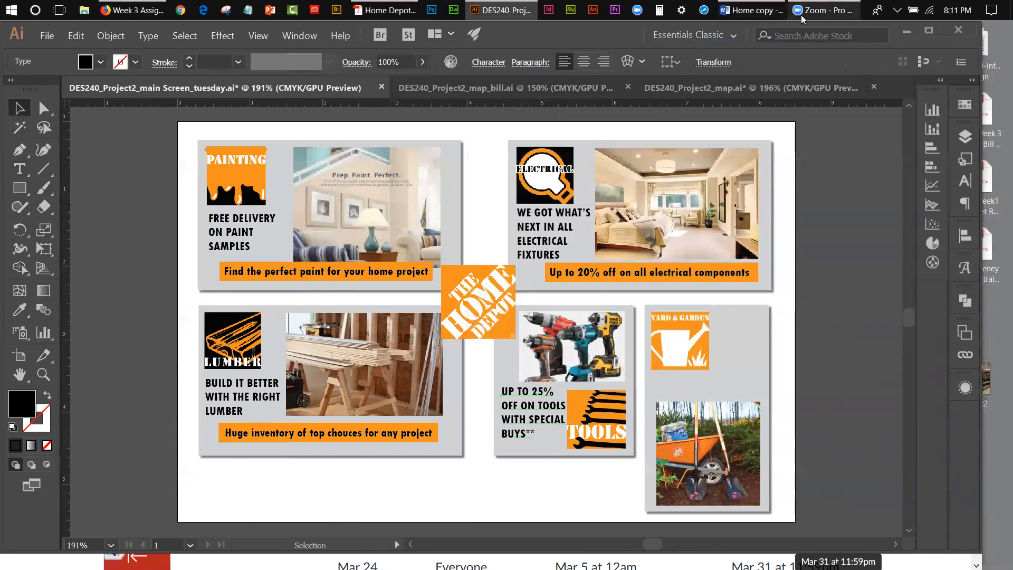
Step: Copy "VALID 3/8-3/28. 2018" and "Shop Tool Savings" from the Word document and paste them as new text below the tools panel in Illustrator
left_click(751, 10)
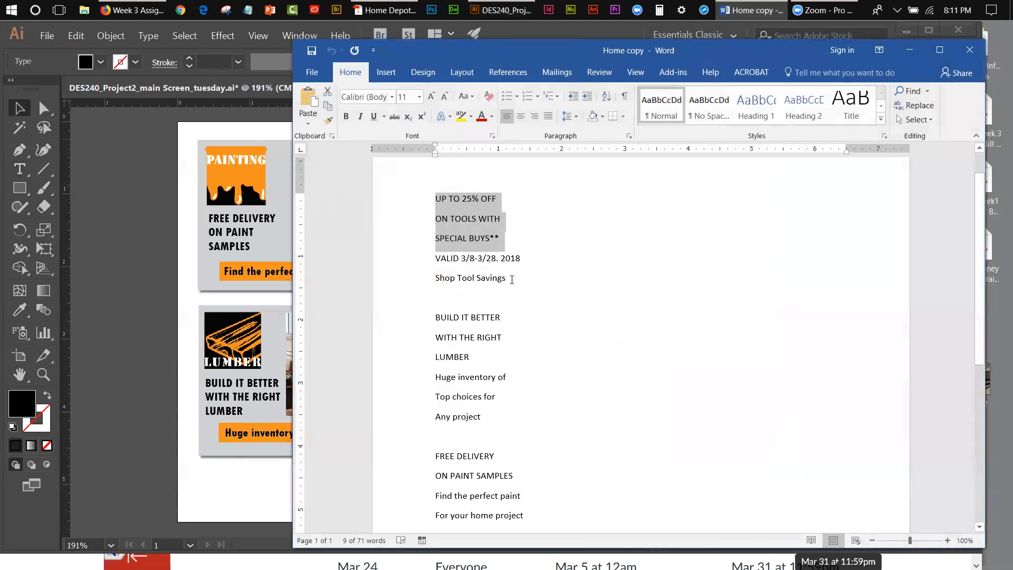
left_click_drag(509, 279, 437, 258)
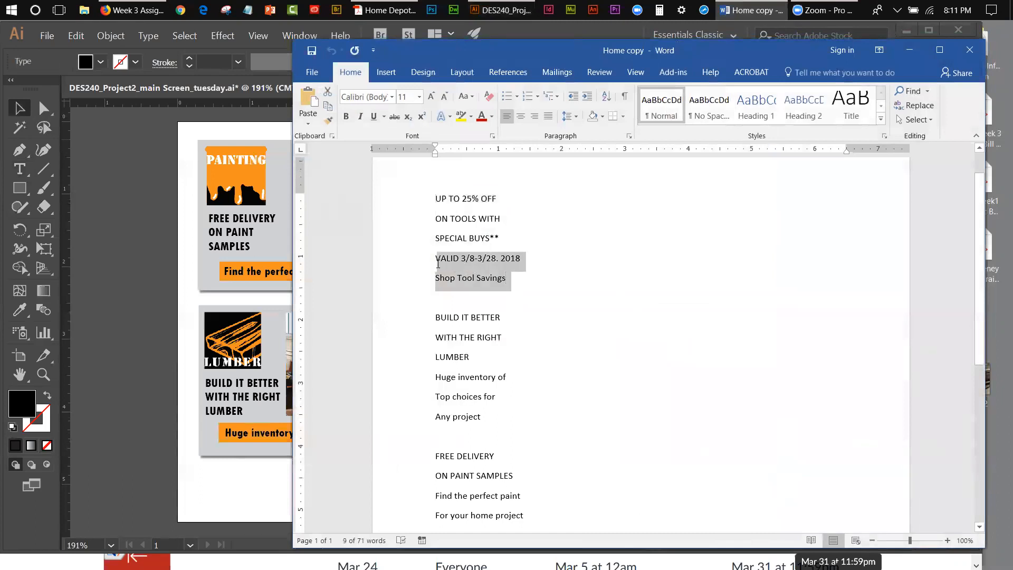
right_click(445, 262)
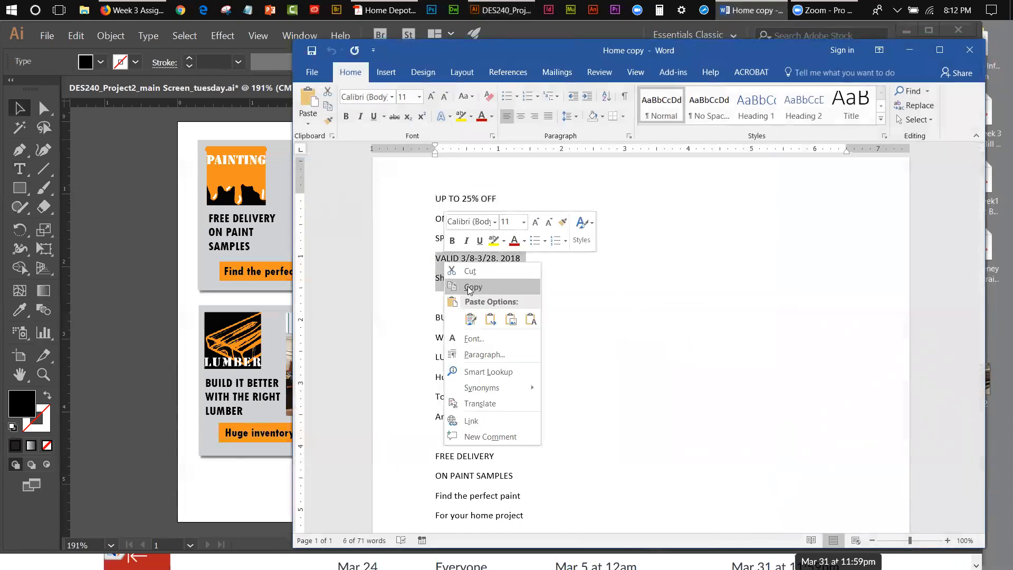
left_click(469, 286)
left_click(909, 51)
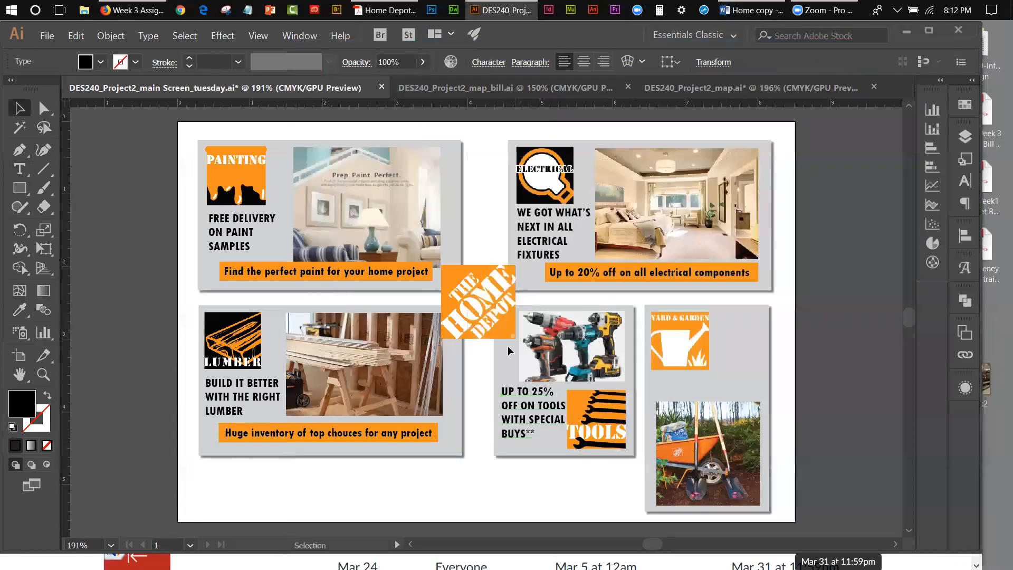
left_click(19, 167)
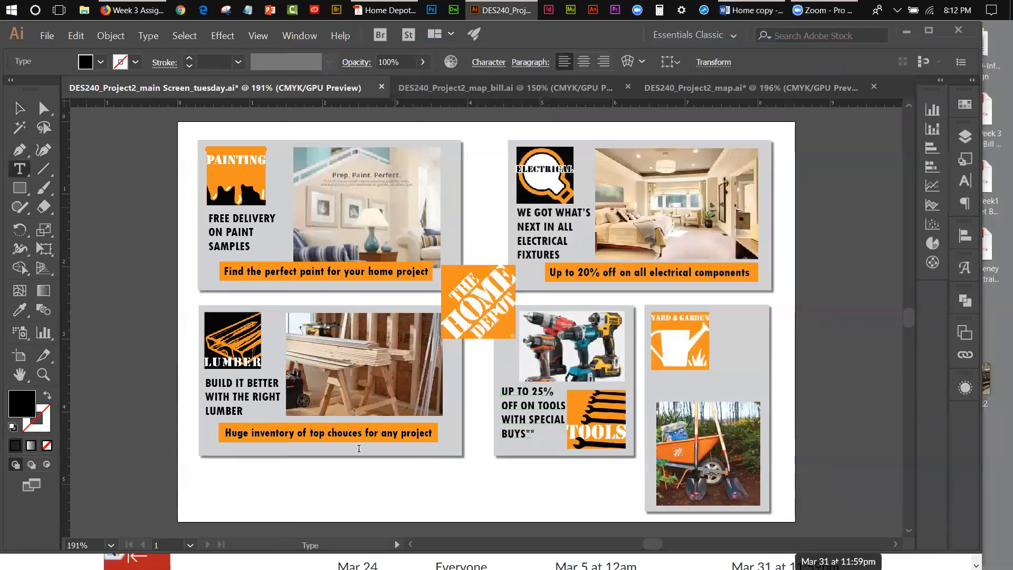
left_click(500, 477)
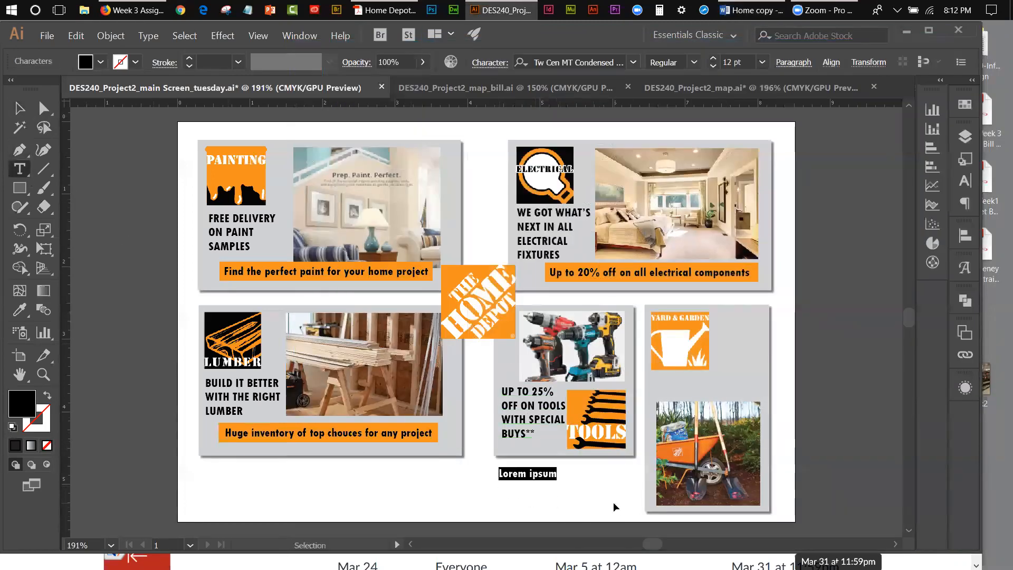
key("ctrl+v")
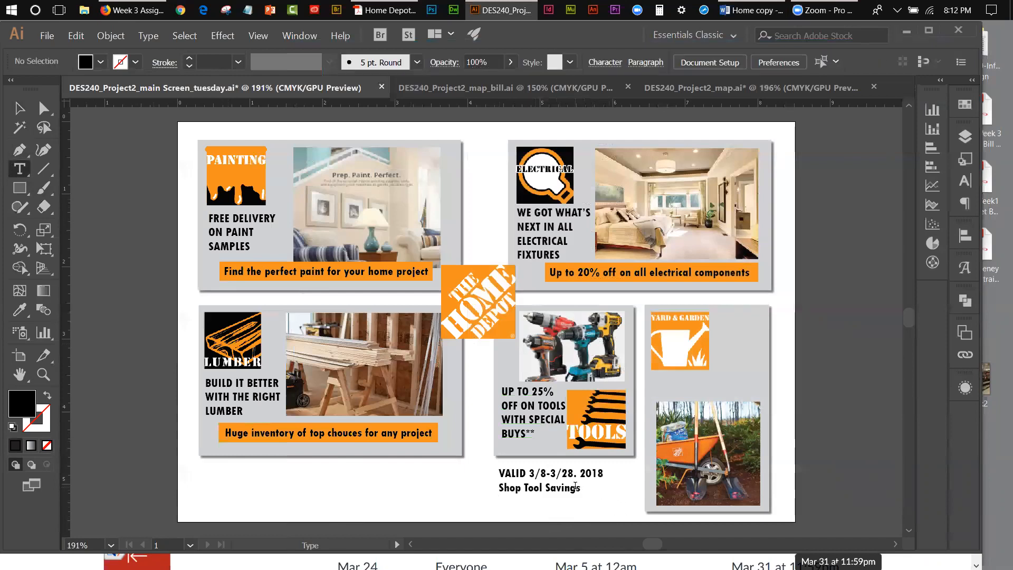
double_click(588, 493)
key("Escape")
Step: Format the two-line validity and Shop Tool Savings text at 8 pt with 9 pt leading
left_click_drag(505, 470, 584, 491)
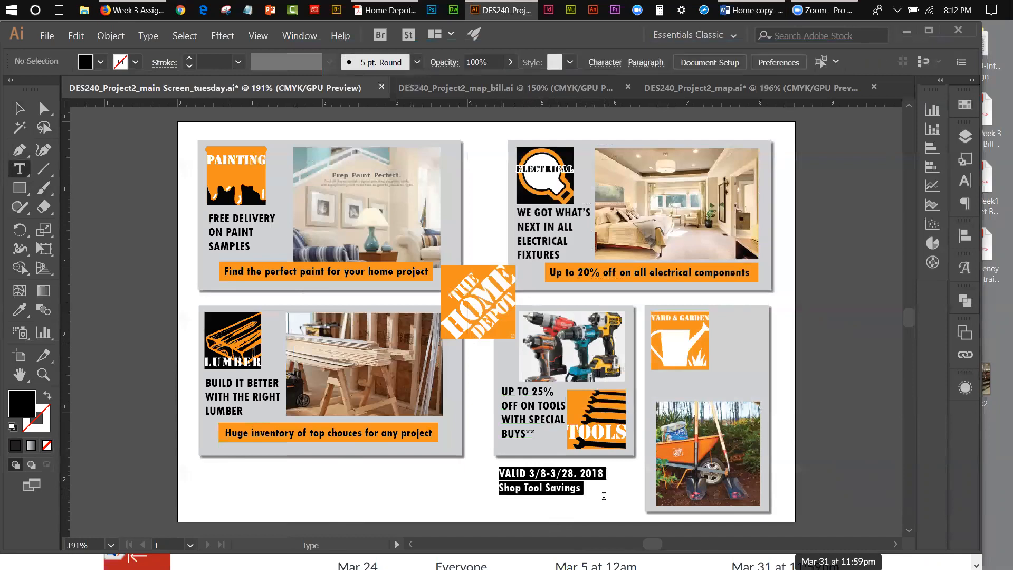
left_click(959, 183)
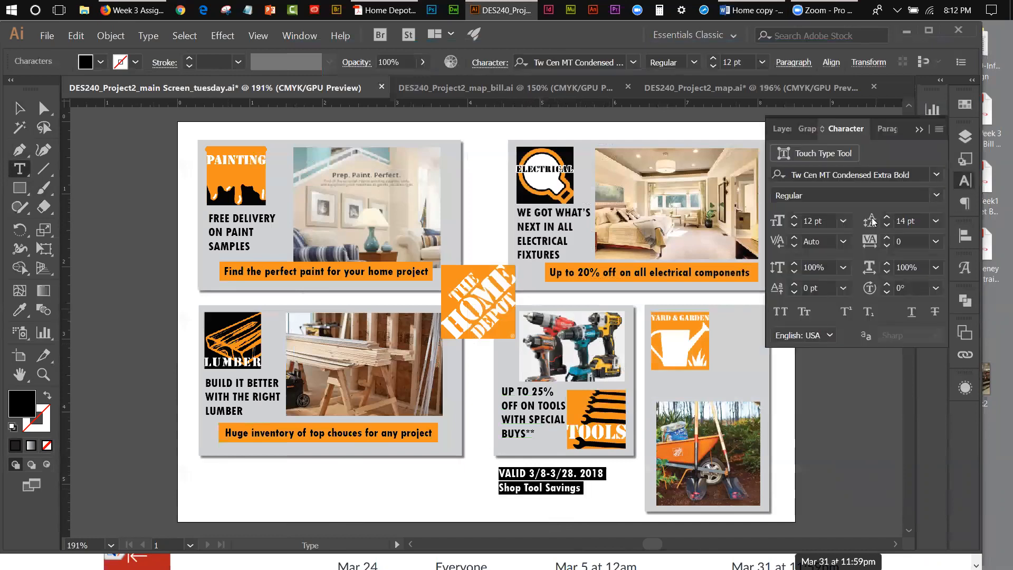
left_click(844, 221)
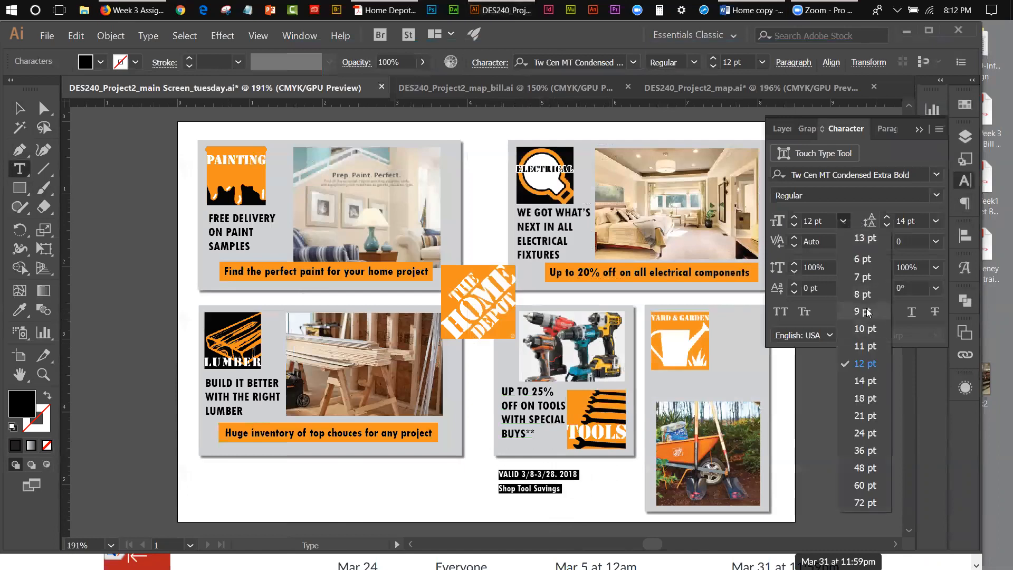
left_click(862, 297)
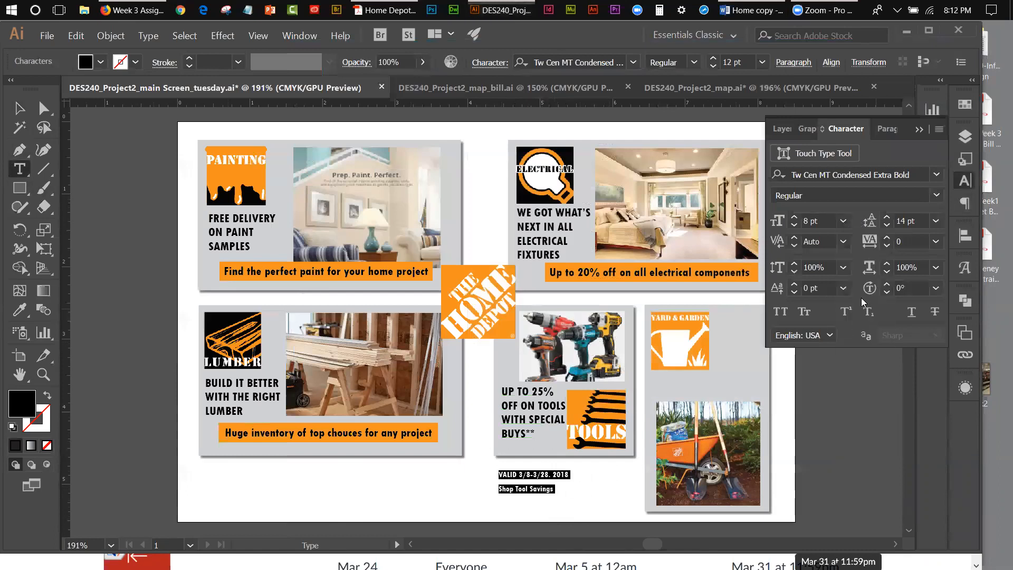
left_click(887, 226)
left_click(887, 226)
left_click(887, 225)
left_click(886, 226)
left_click(887, 226)
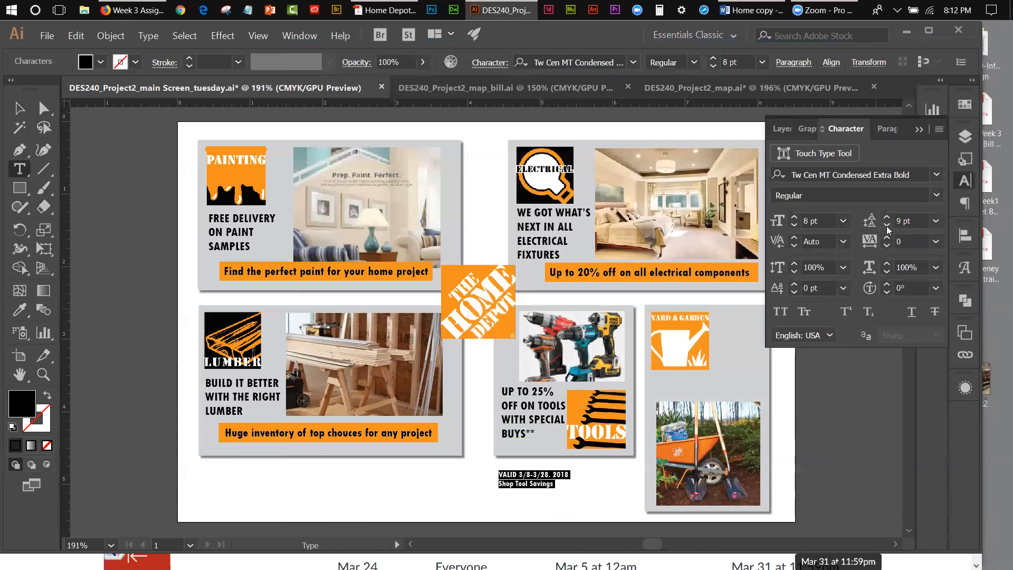
Step: Move the validity text up into the tools panel, directly below the "BUYS**" line
left_click(20, 108)
key("Up")
key("Up")
key("Up")
key("Up")
key("Up")
key("Up")
key("Up")
key("Up")
key("Up")
key("Up")
key("Up")
key("Up")
key("Up")
key("Up")
key("Up")
key("Up")
key("Up")
key("Up")
key("Up")
key("Up")
key("Up")
key("Up")
key("Up")
key("Up")
key("Up")
key("Up")
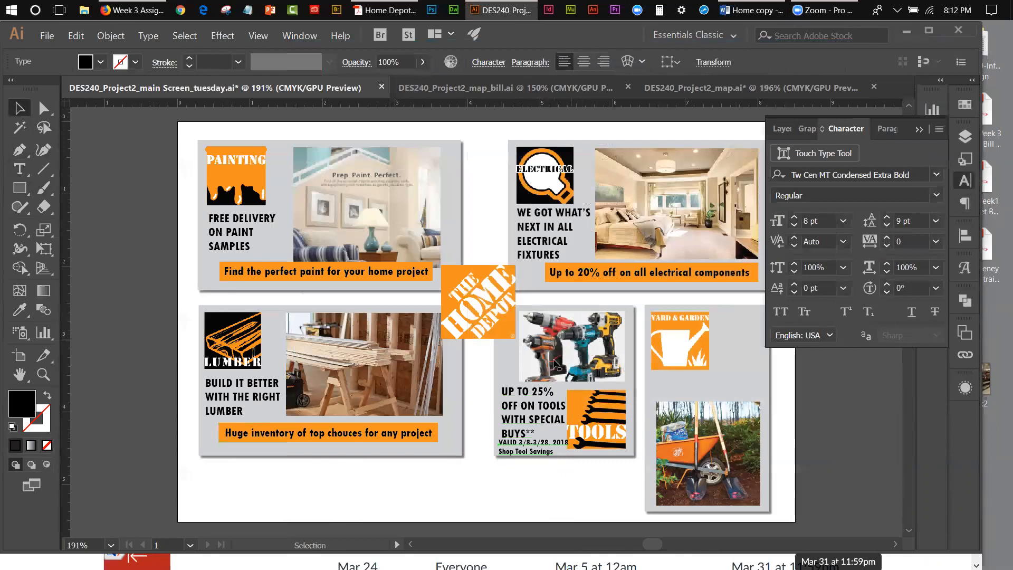
Step: Check the character settings of the whole tools headline
key("t")
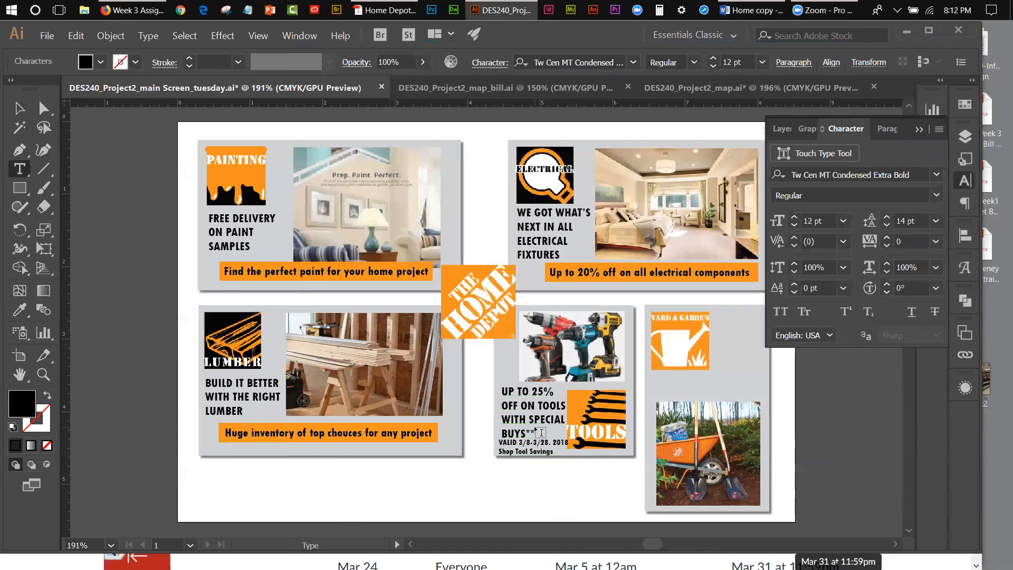
left_click_drag(533, 430, 499, 391)
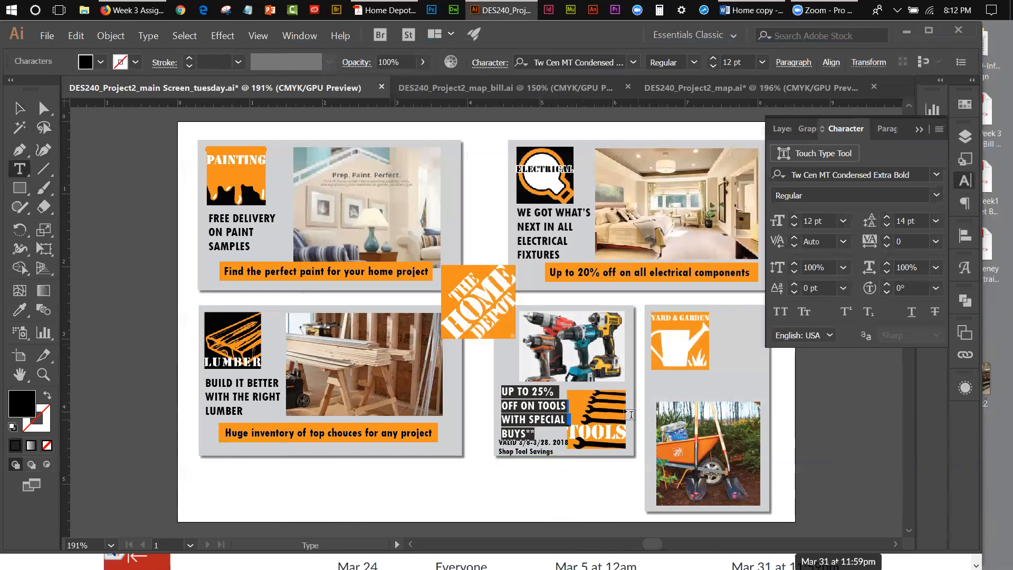
left_click(20, 109)
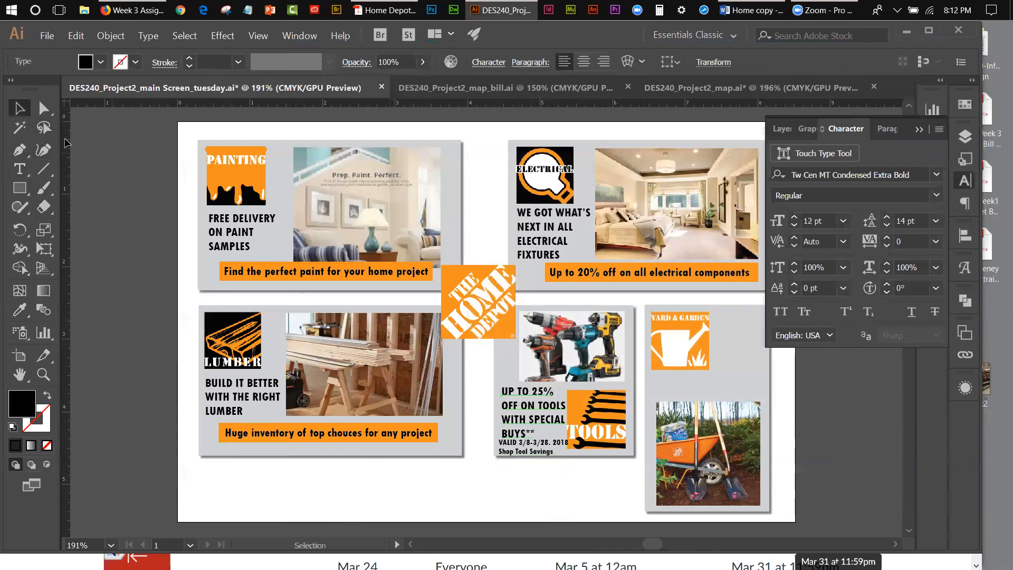
Step: Draw an unfilled, black-stroked rectangle about 1.43 × 0.84 in over the tools photo, leaving out the photo's lower strip
left_click(571, 378)
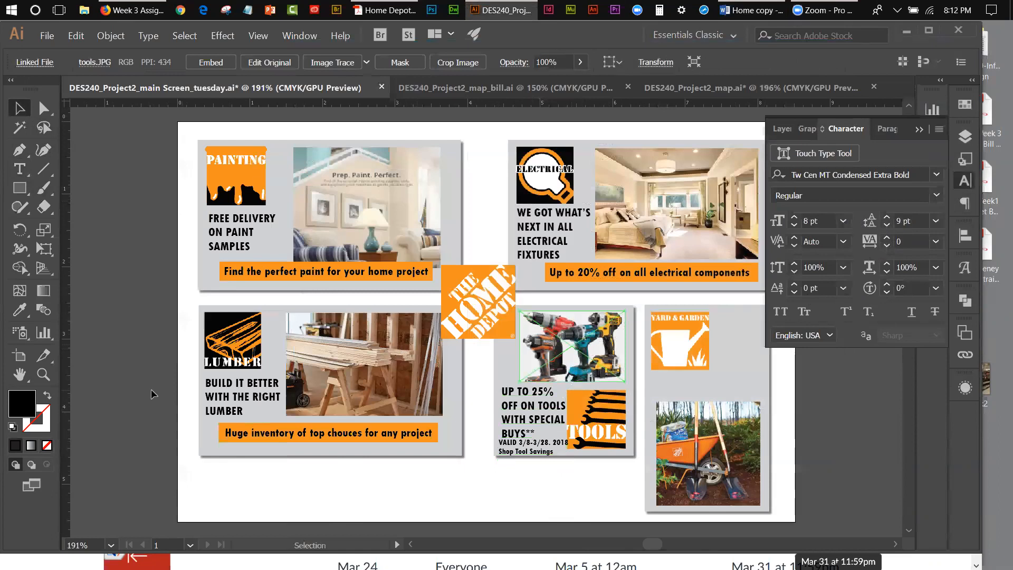
left_click(44, 375)
left_click(498, 350)
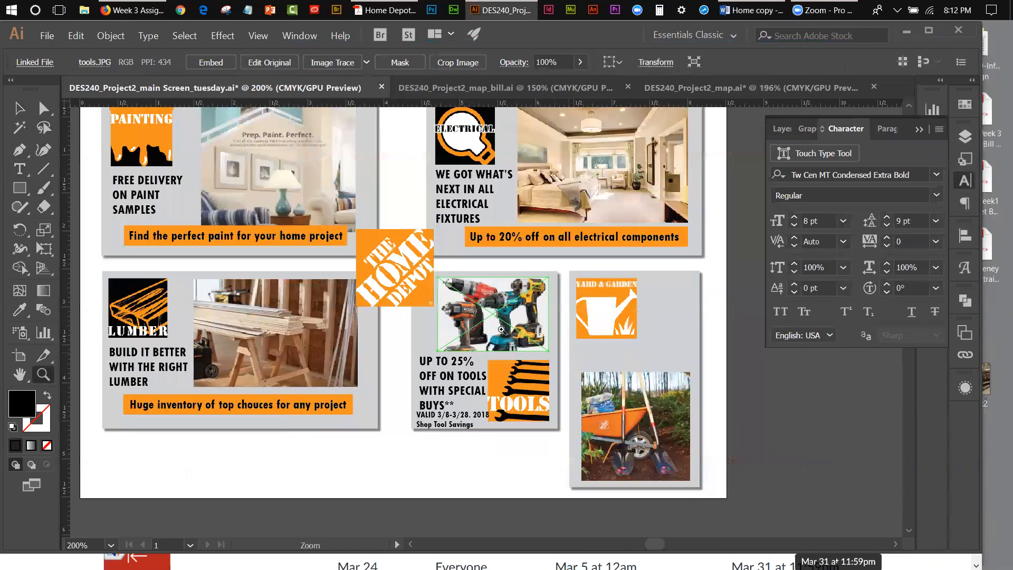
left_click(498, 321)
left_click(498, 321)
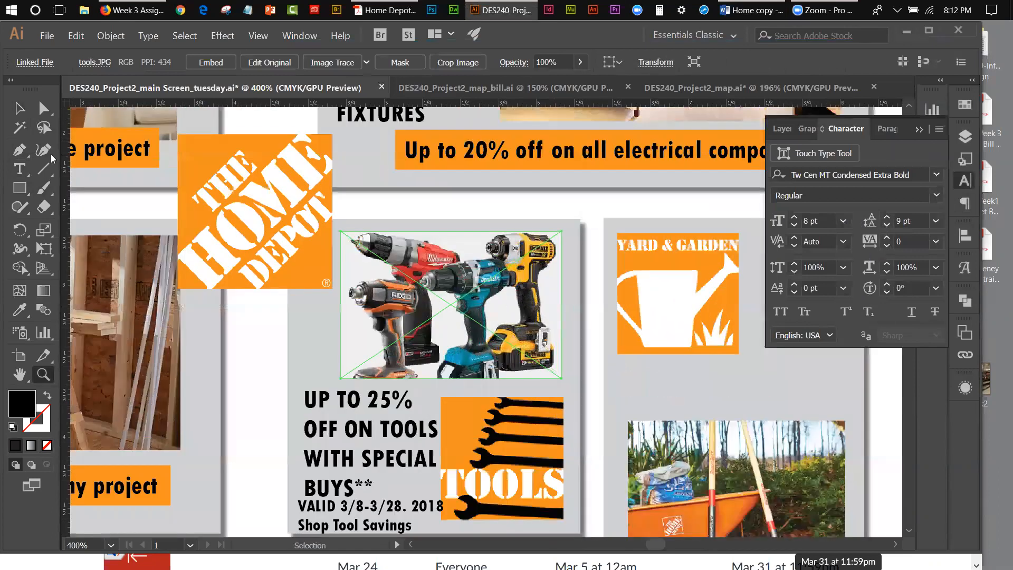
left_click(24, 188)
right_click(25, 188)
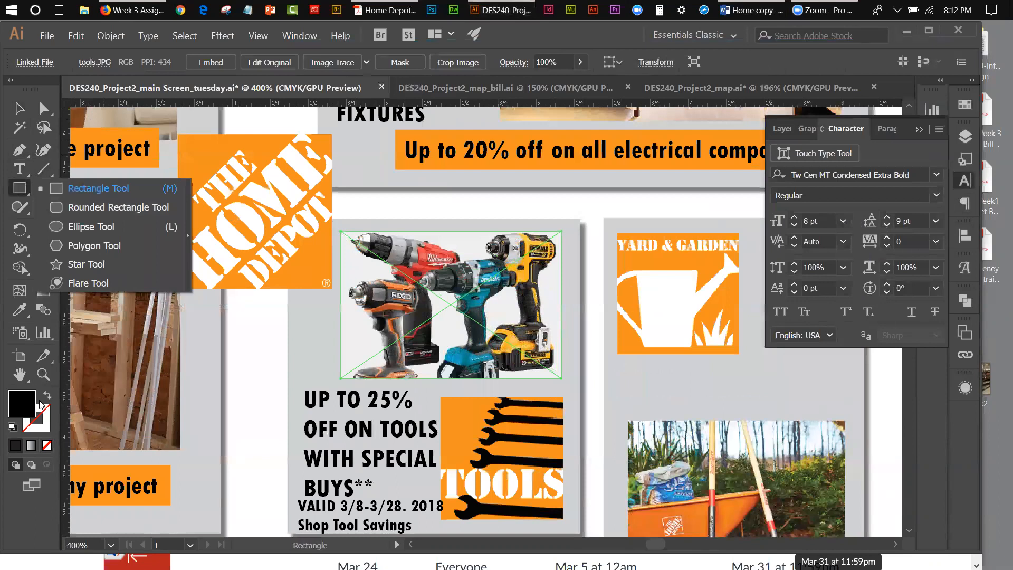
left_click(47, 395)
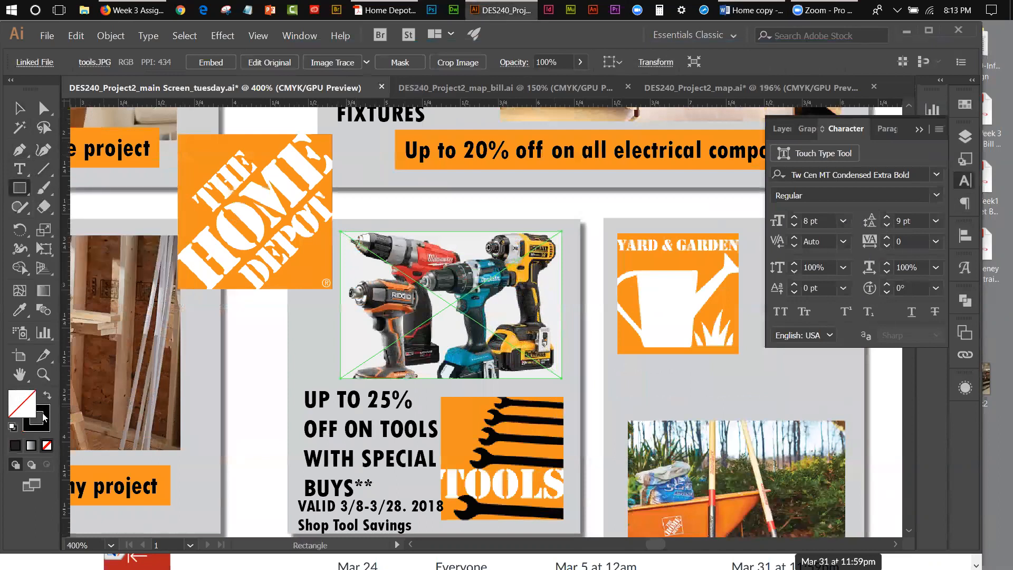
left_click(45, 417)
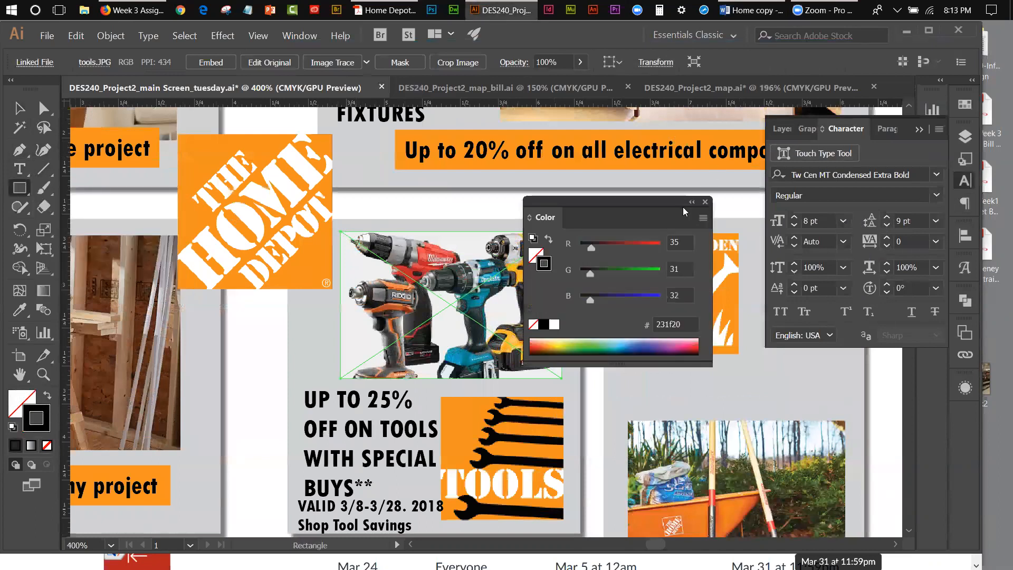
left_click(705, 202)
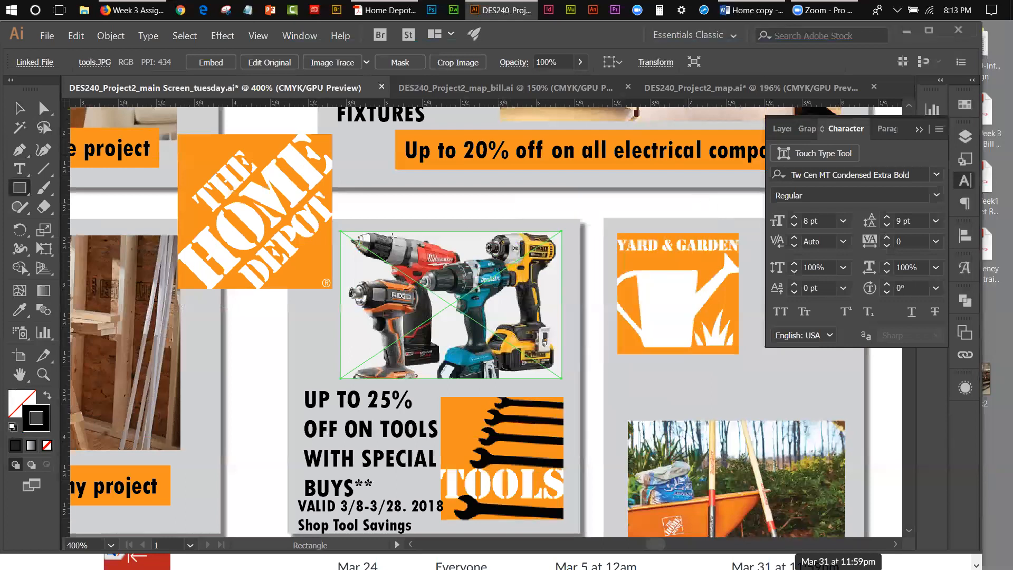
mouse_move(342, 233)
left_mouse_down()
mouse_move(416, 286)
mouse_move(490, 363)
mouse_move(560, 362)
left_mouse_up()
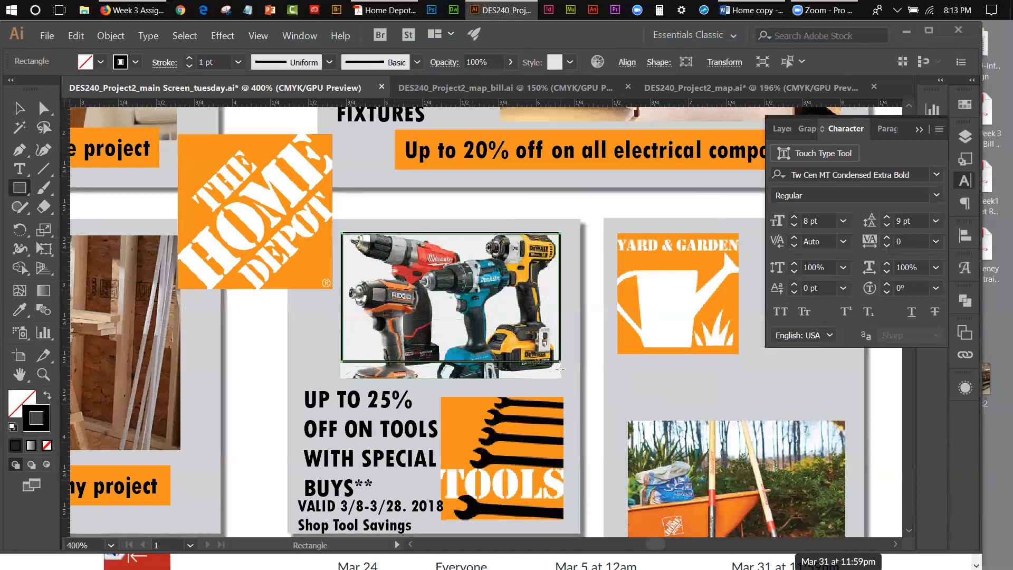
Step: Crop the tools photo to the drawn rectangle with a clipping mask
left_click(19, 108)
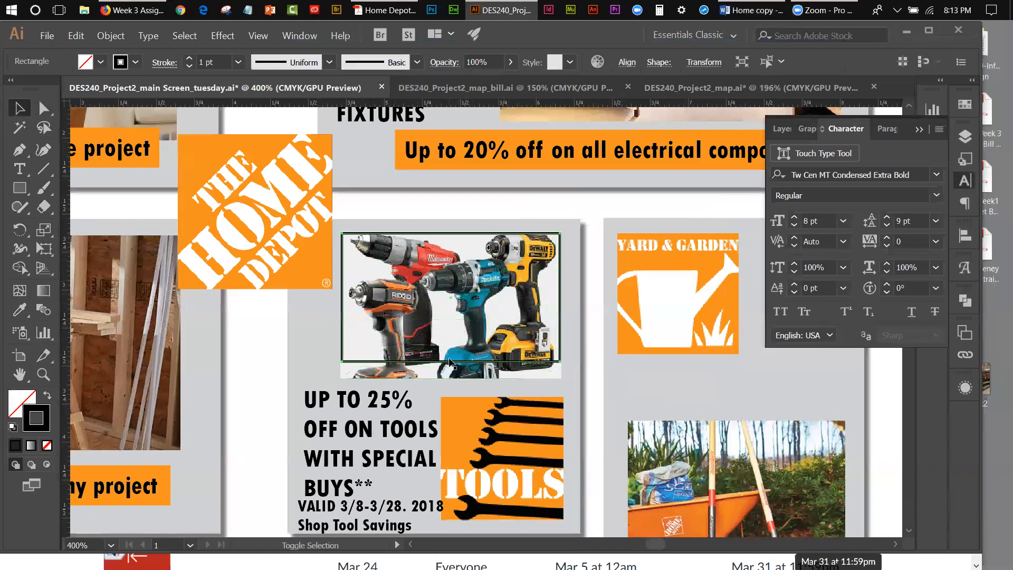
left_click(449, 376, "shift")
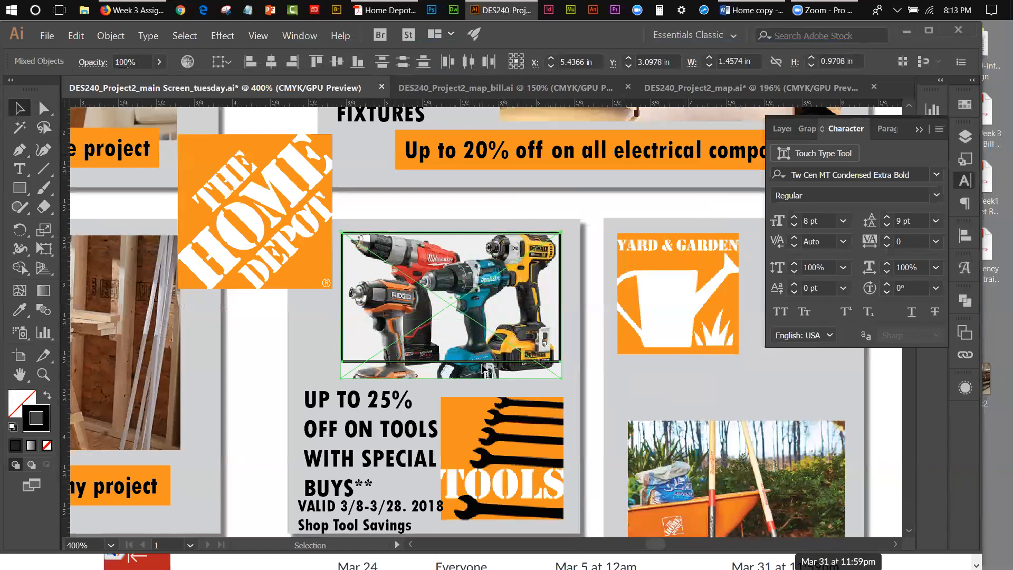
left_click(123, 38)
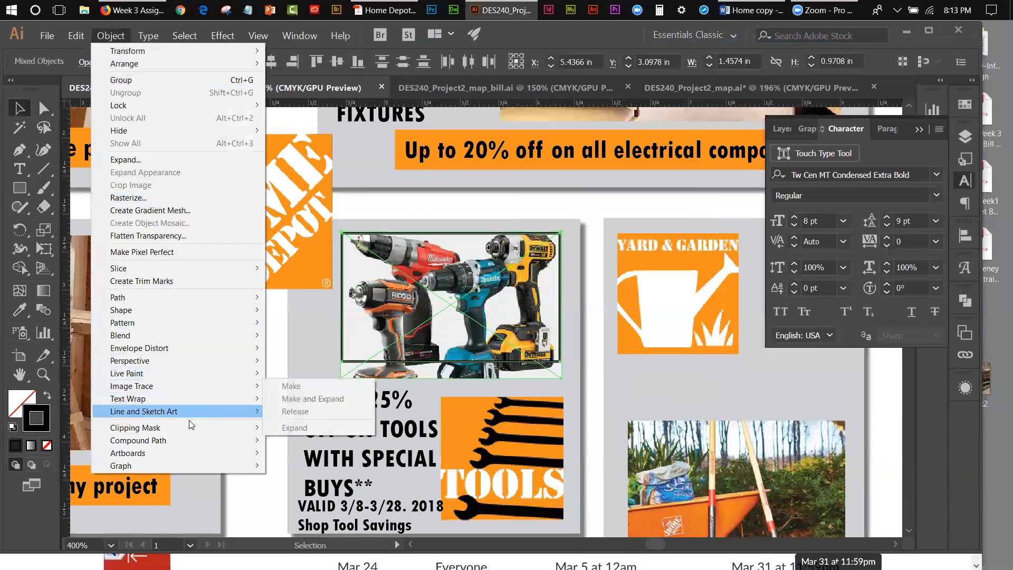
mouse_move(218, 427)
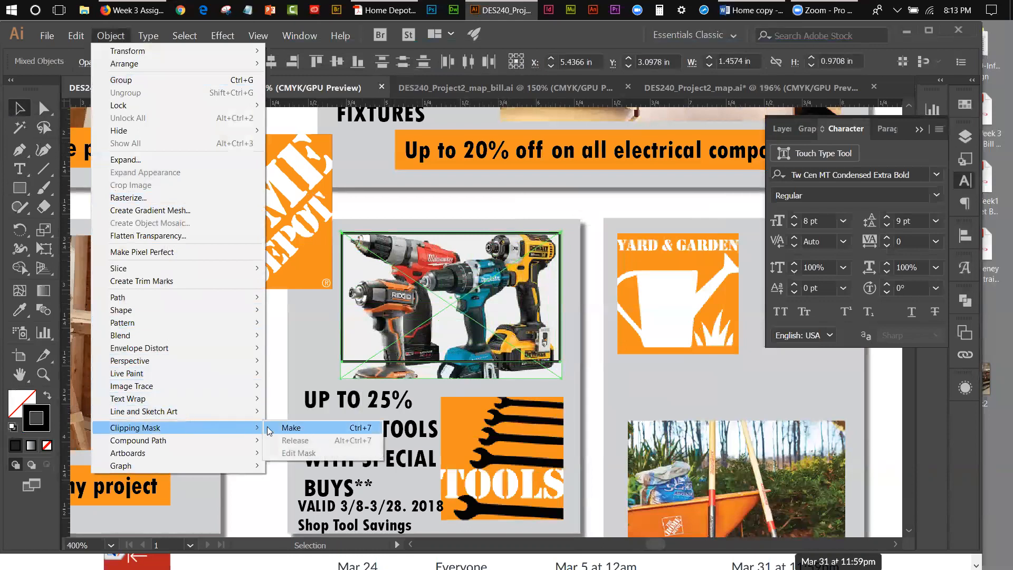
left_click(291, 427)
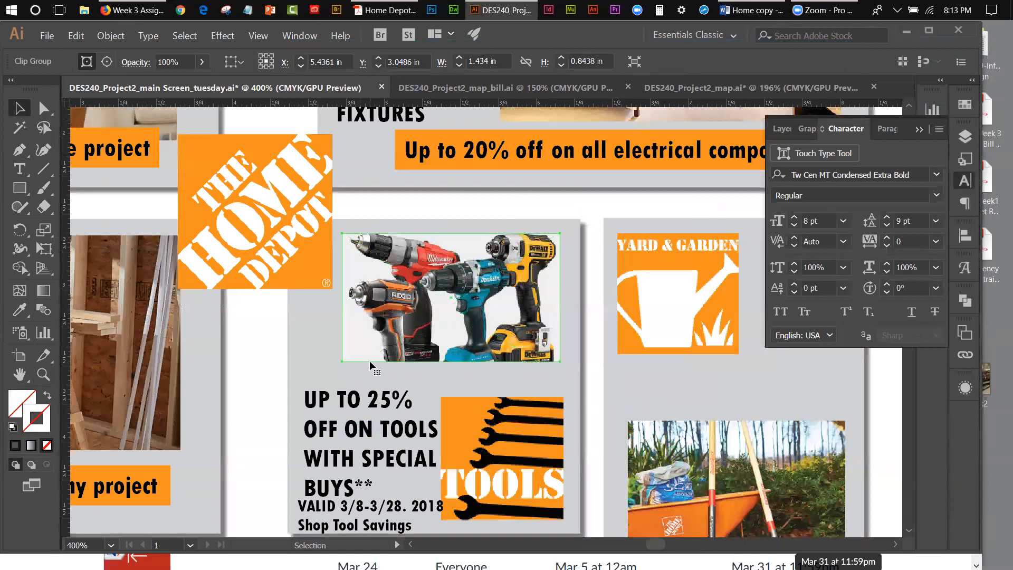
Step: Nudge the "UP TO 25% OFF ON TOOLS WITH SPECIAL BUYS**" headline up toward the cropped tools photo
left_click(373, 401)
key("Up")
key("Up")
key("Up")
key("Up")
key("Up")
key("Up")
key("Up")
key("Up")
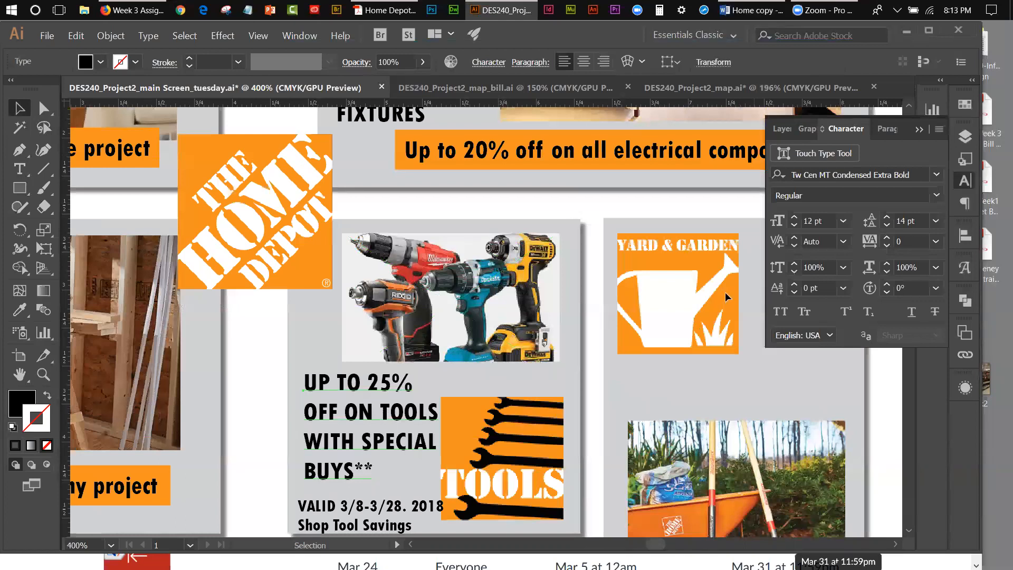
Step: Nudge the two-line validity text up until it sits directly below the "BUYS**" line
left_click(384, 510)
key("Up")
key("Up")
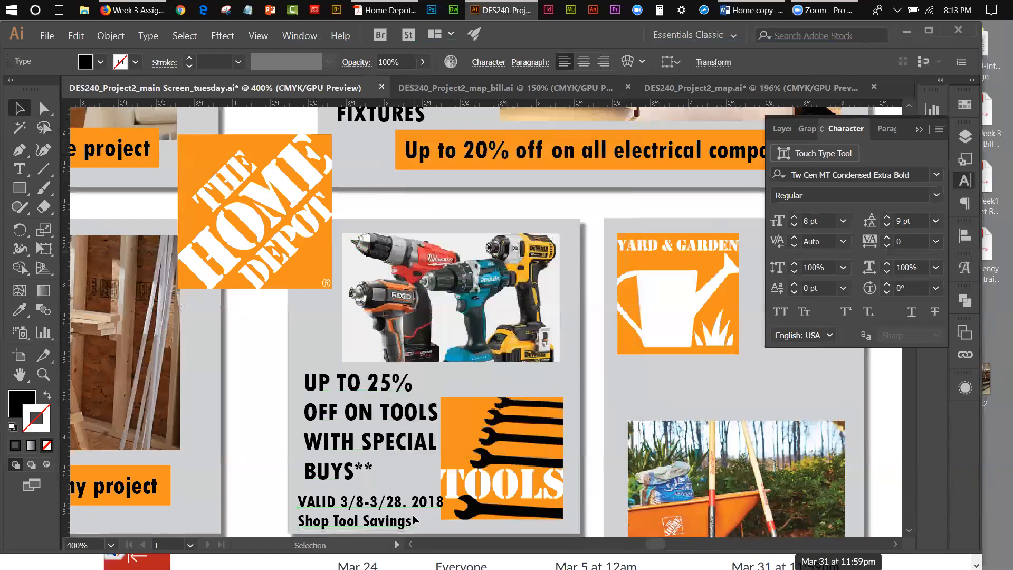
key("Up")
key("Up")
key("Up")
key("Up")
key("Up")
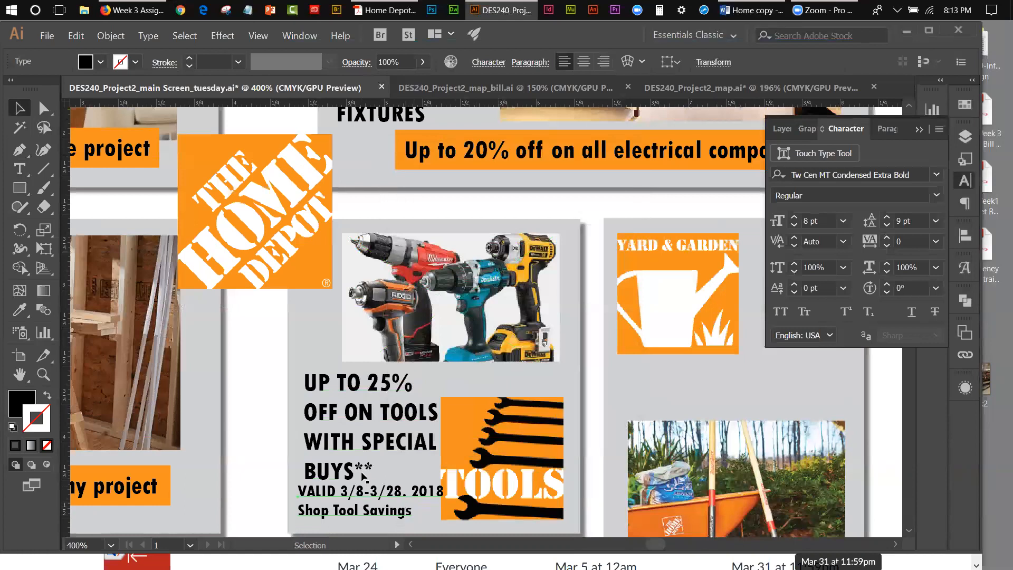
Step: Set the leading of the validity and Shop Tool Savings lines to 8 pt
key("t")
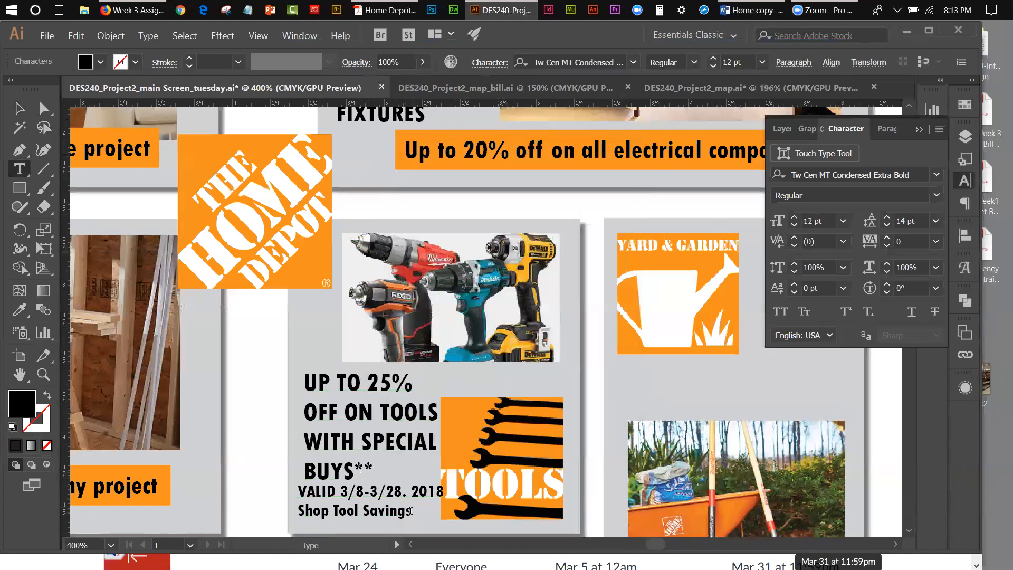
left_click_drag(410, 511, 297, 489)
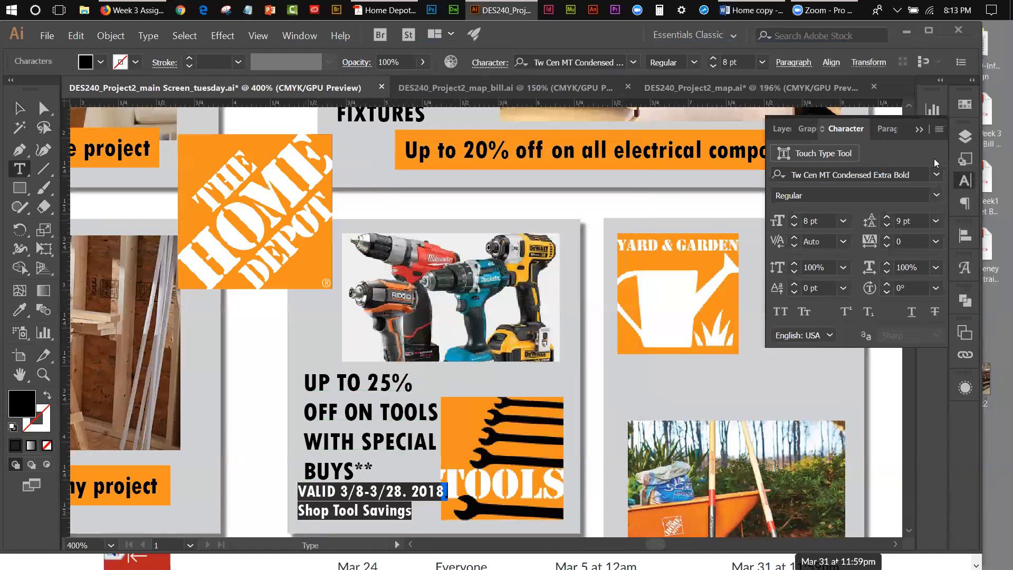
left_click(964, 182)
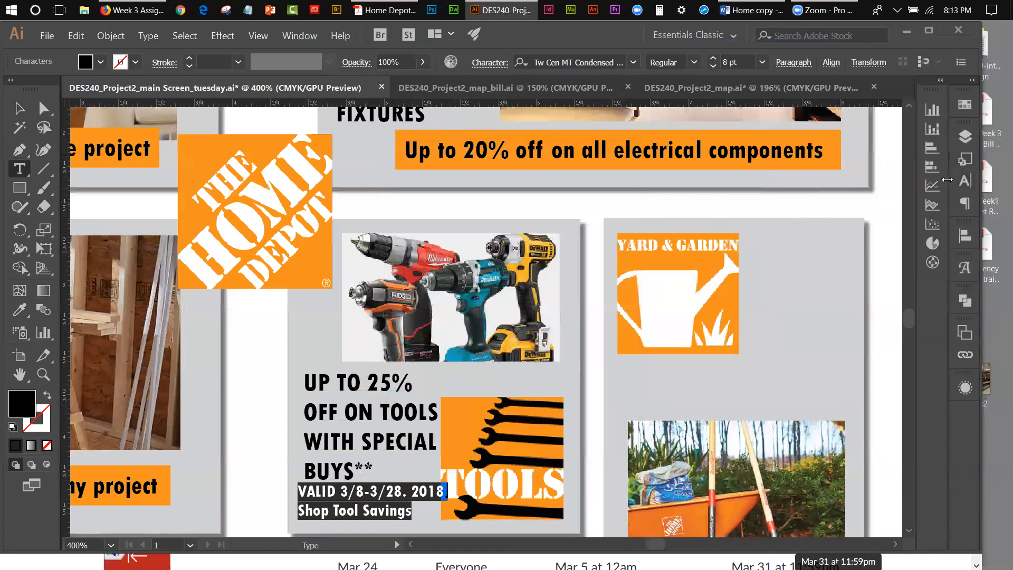
left_click(963, 182)
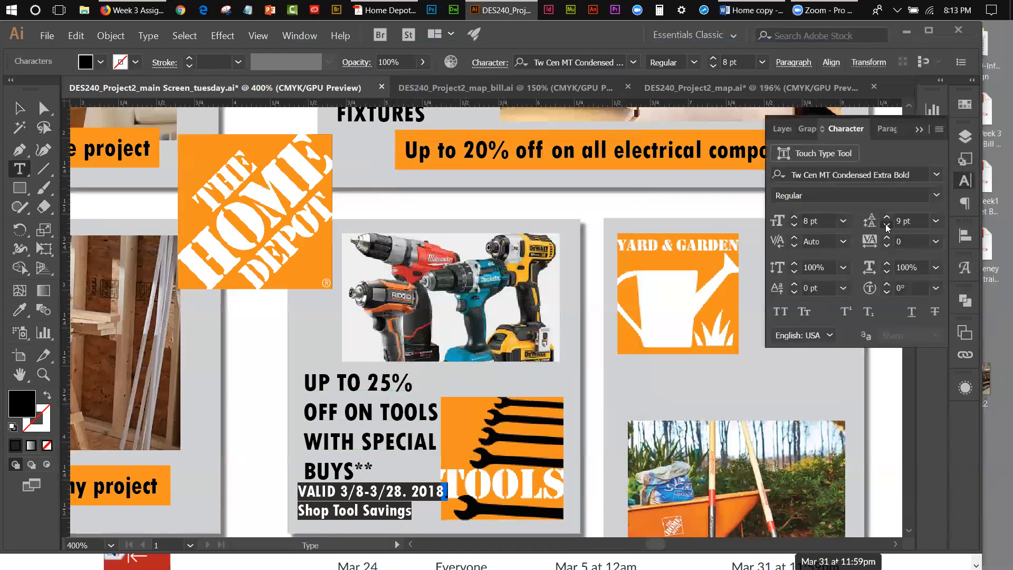
left_click(887, 226)
Step: Set the whole tools headline to 13 pt leading and -10 tracking
left_click(351, 474)
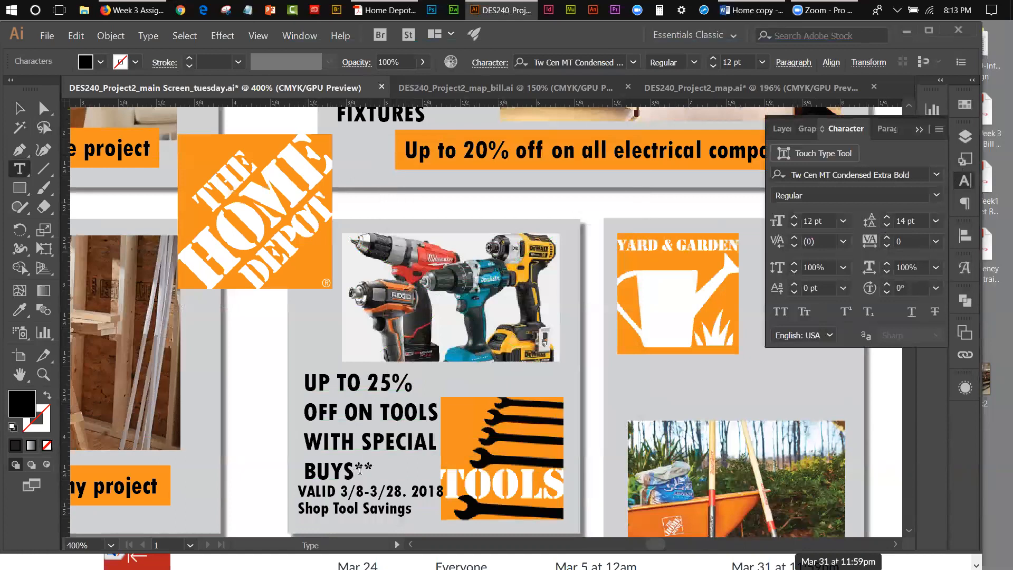
left_click_drag(372, 469, 305, 375)
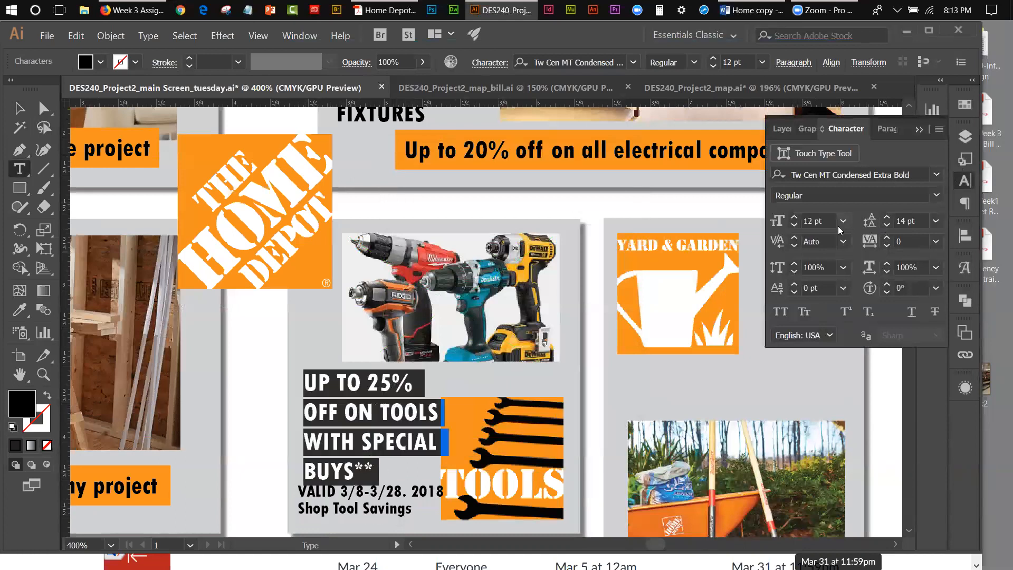
left_click(887, 216)
left_click(887, 225)
left_click(887, 225)
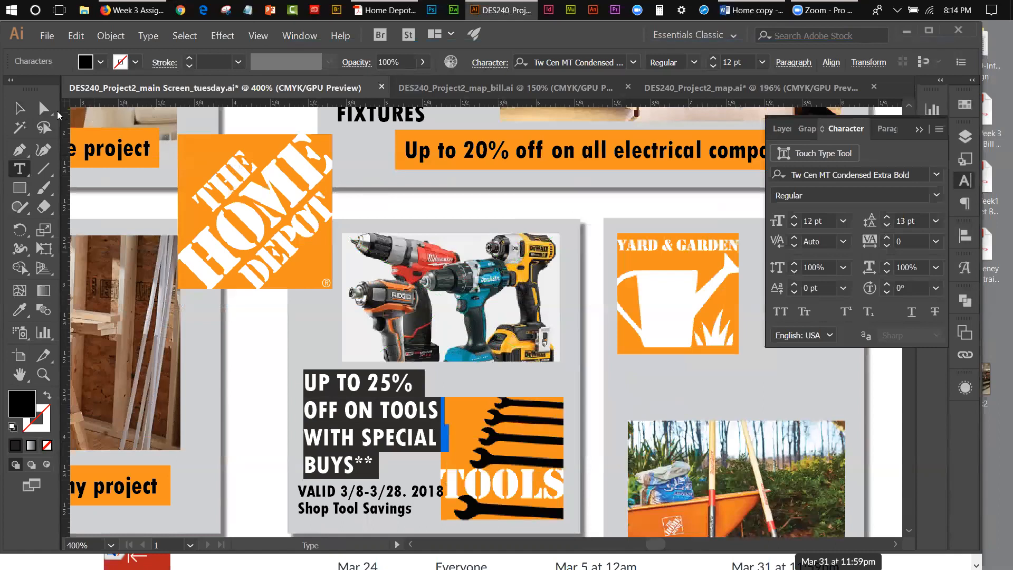
left_click(938, 241)
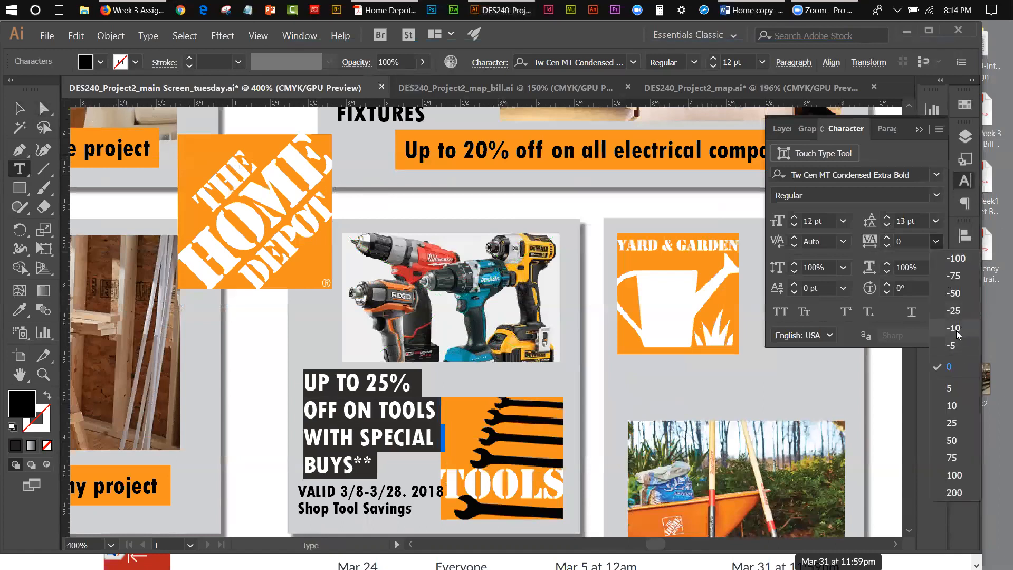
left_click(956, 331)
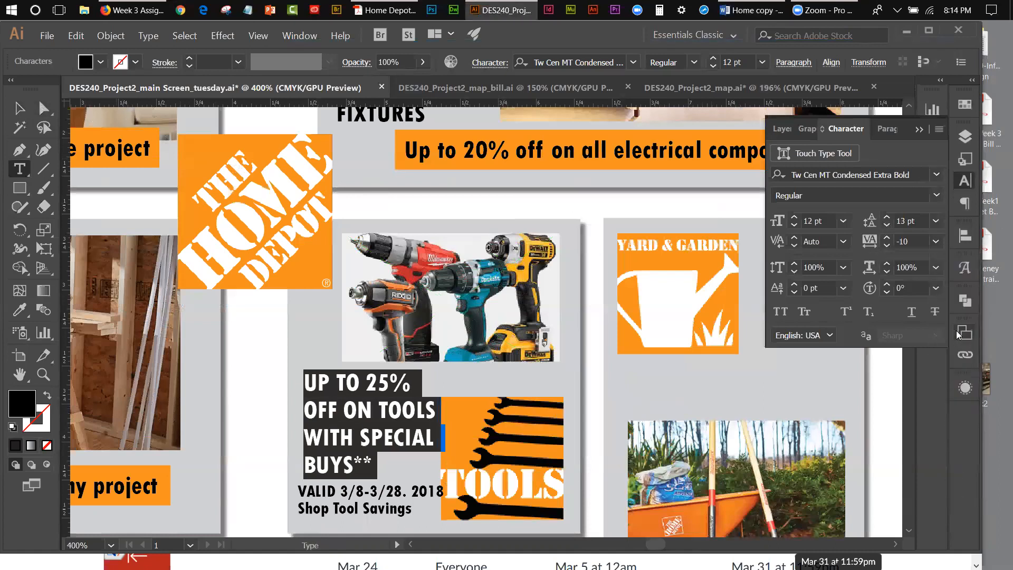
Step: Tighten the tracking of the validity and Shop Tool Savings lines to -30
left_click(412, 510)
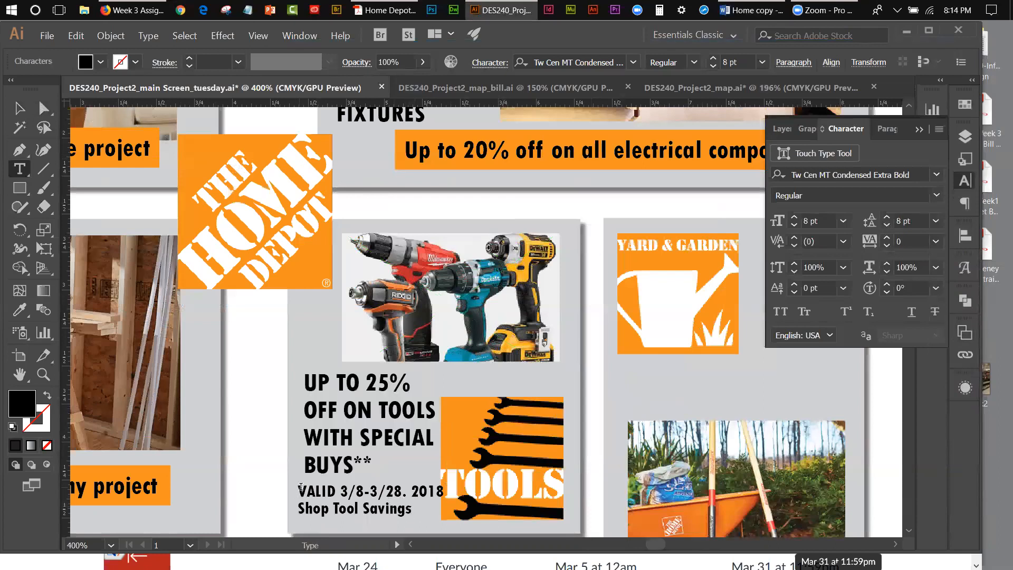
left_click_drag(301, 487, 426, 505)
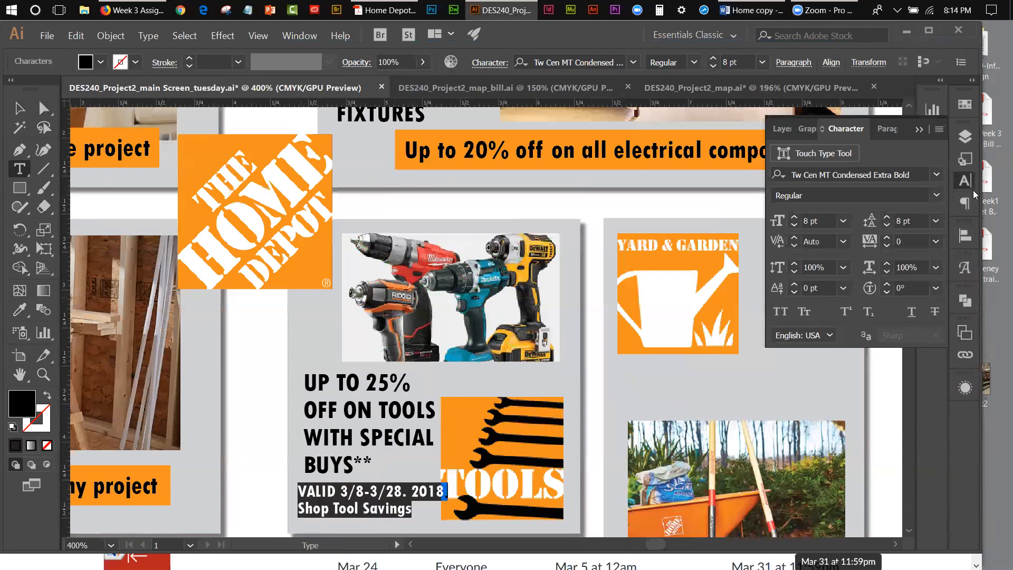
left_click(935, 241)
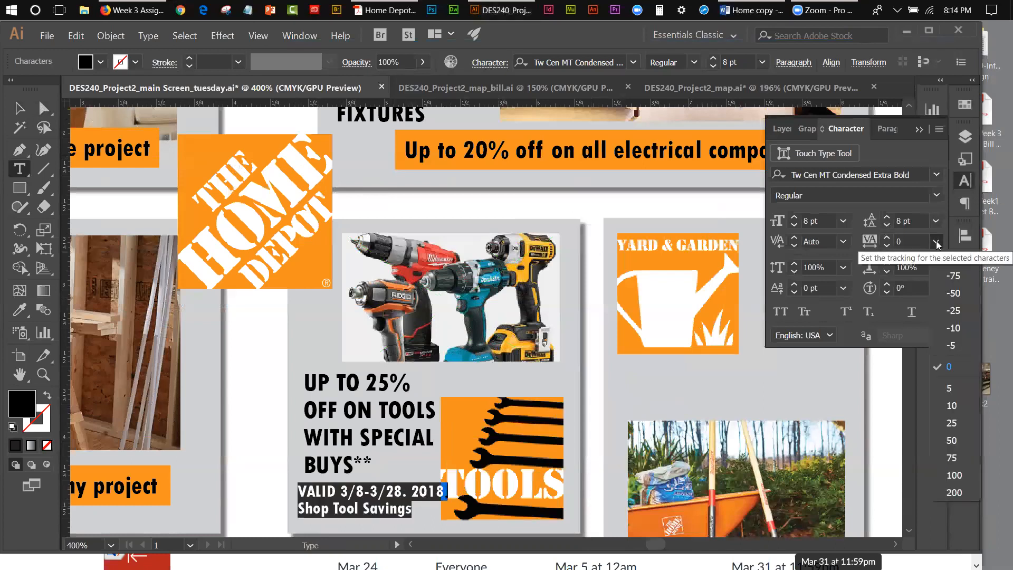
left_click(950, 311)
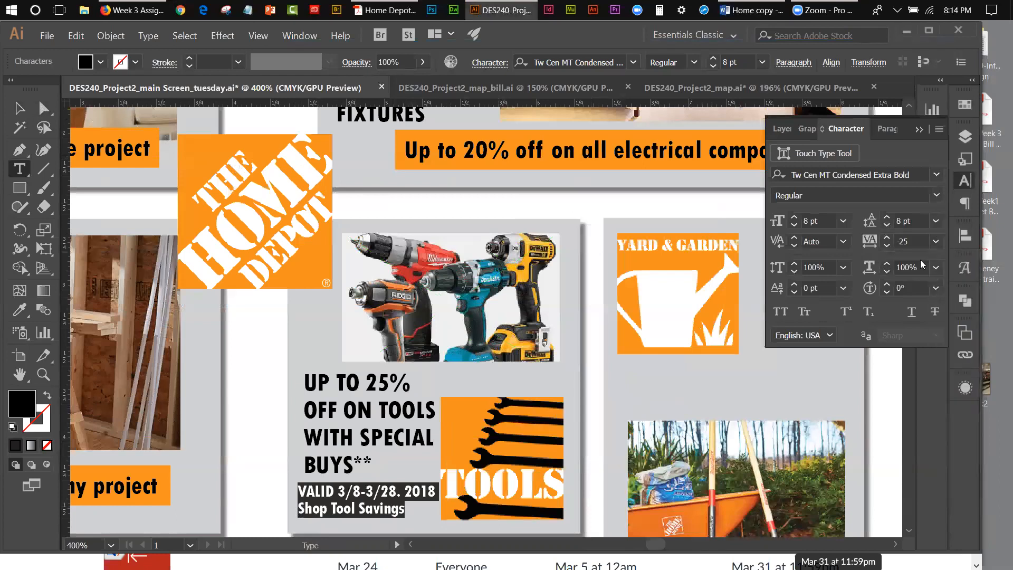
left_click(888, 237)
left_click(888, 246)
left_click(889, 246)
left_click(888, 246)
left_click(888, 246)
left_click(888, 246)
left_click(889, 245)
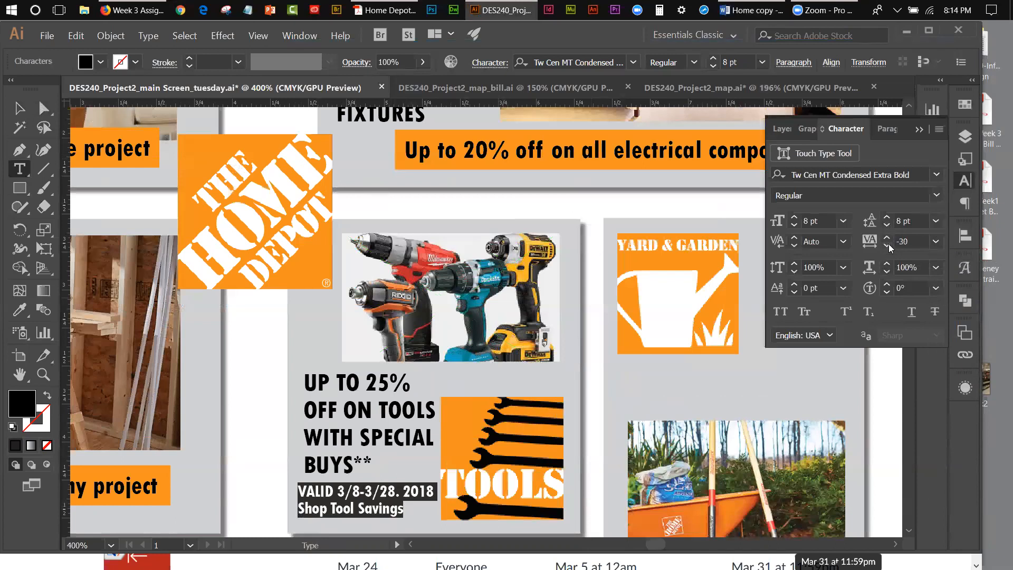
Step: Nudge the validity text up slightly closer to the tools headline, deselect it, and select the headline
left_click(20, 108)
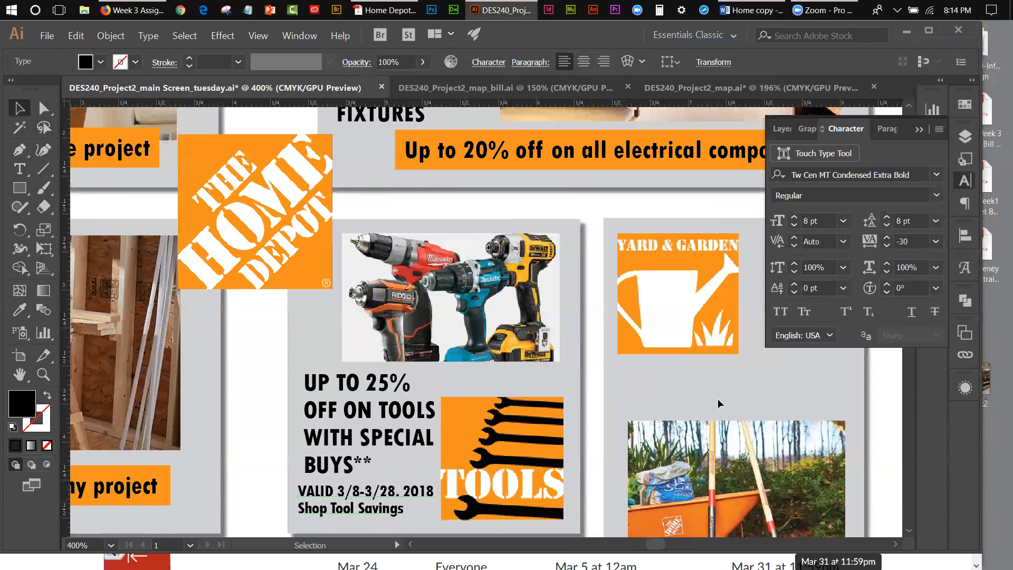
key("Up")
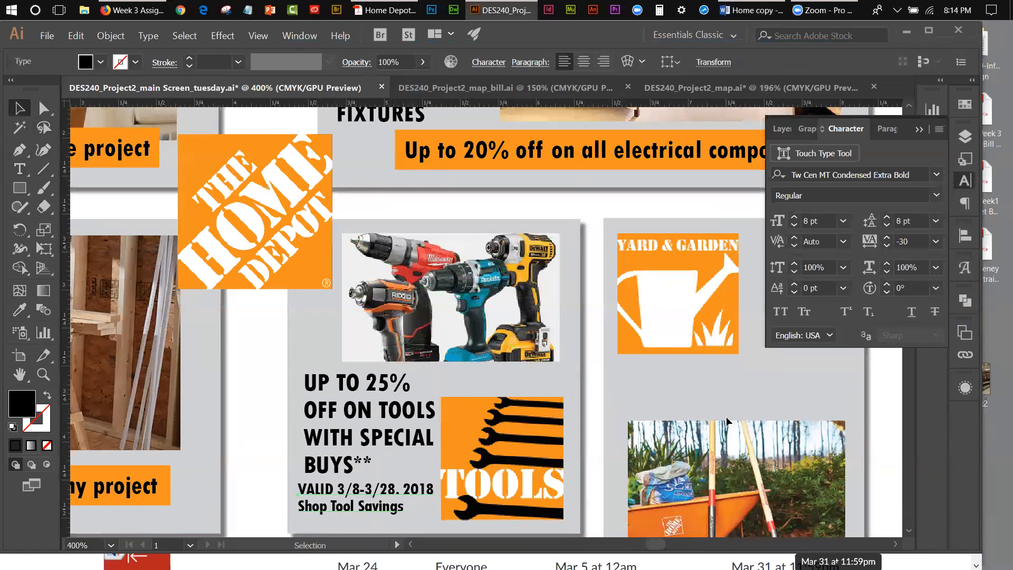
left_click(258, 36)
left_click(273, 163)
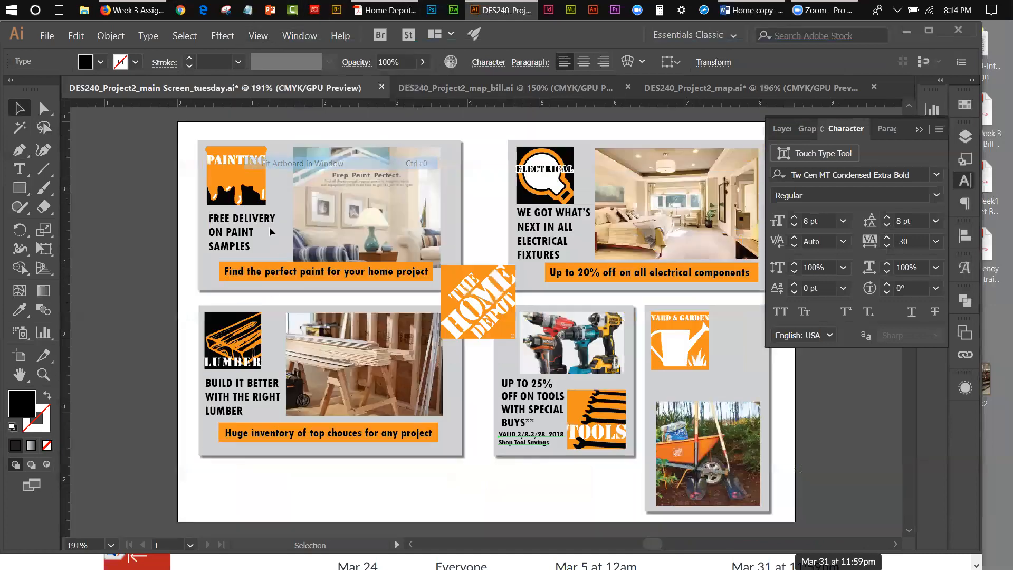
left_click(599, 508)
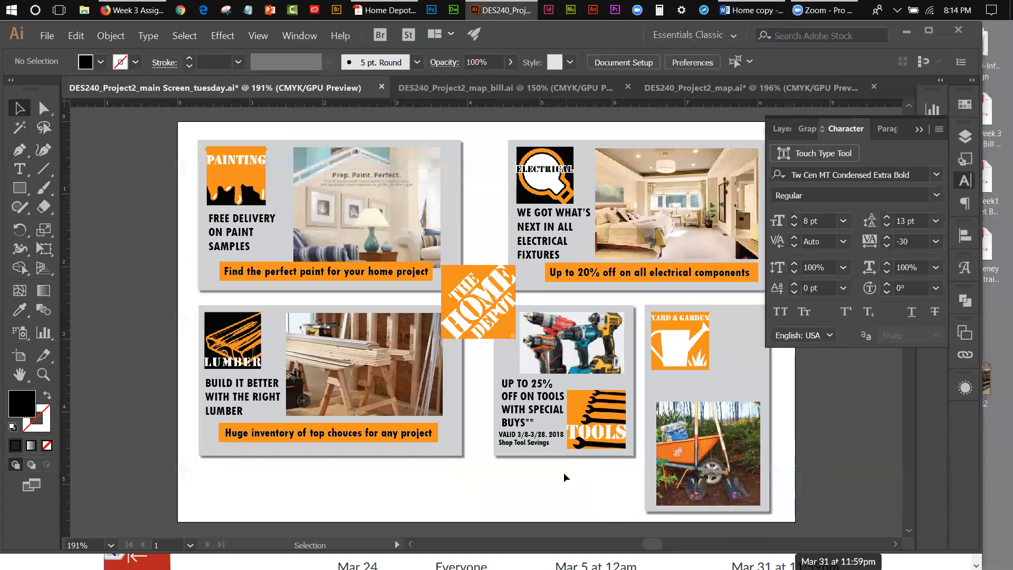
left_click(528, 412)
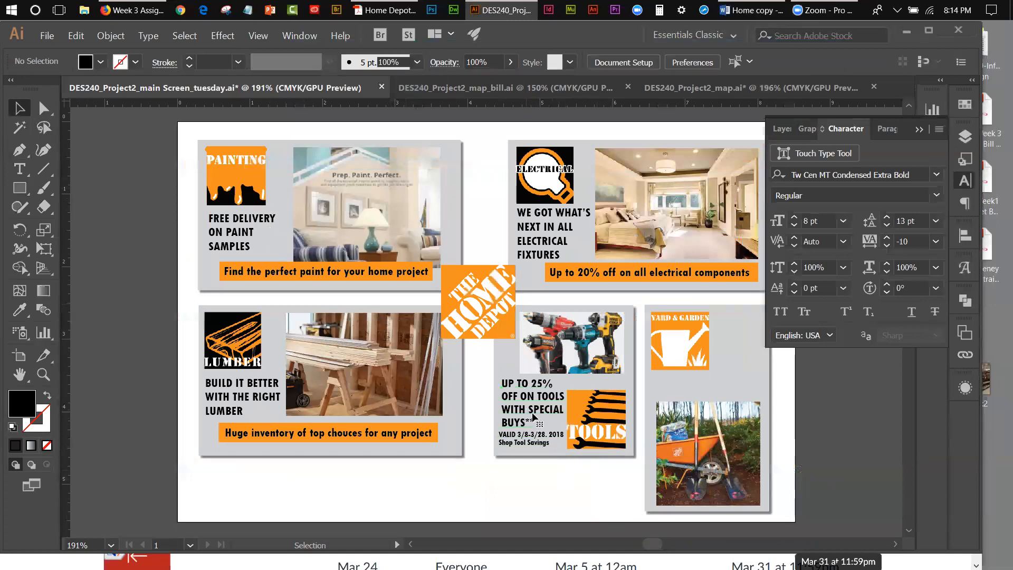
Step: Nudge the tools headline up slightly and the validity text below it down slightly, leaving nothing selected
key("Up")
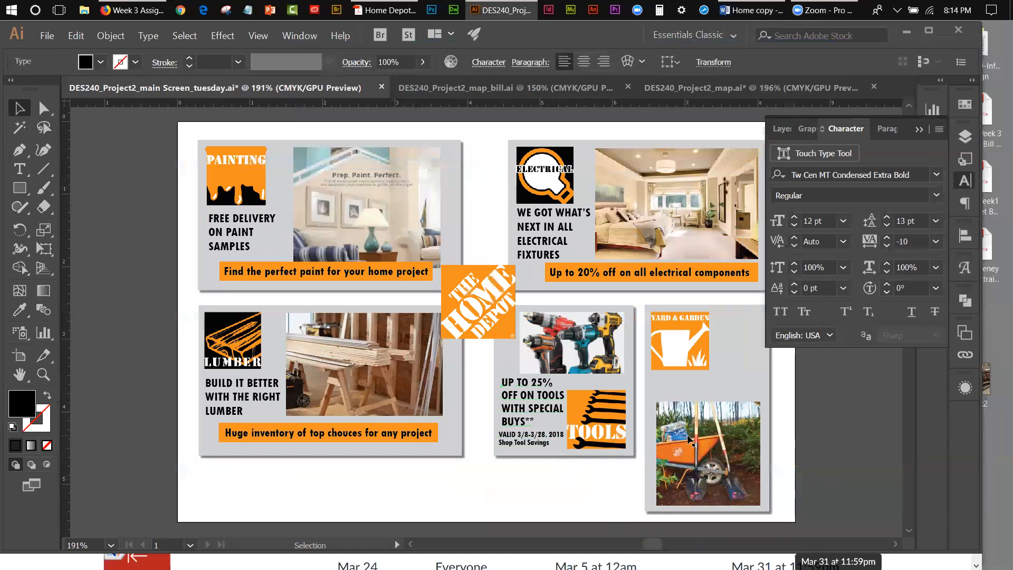
left_click(521, 442)
key("Down")
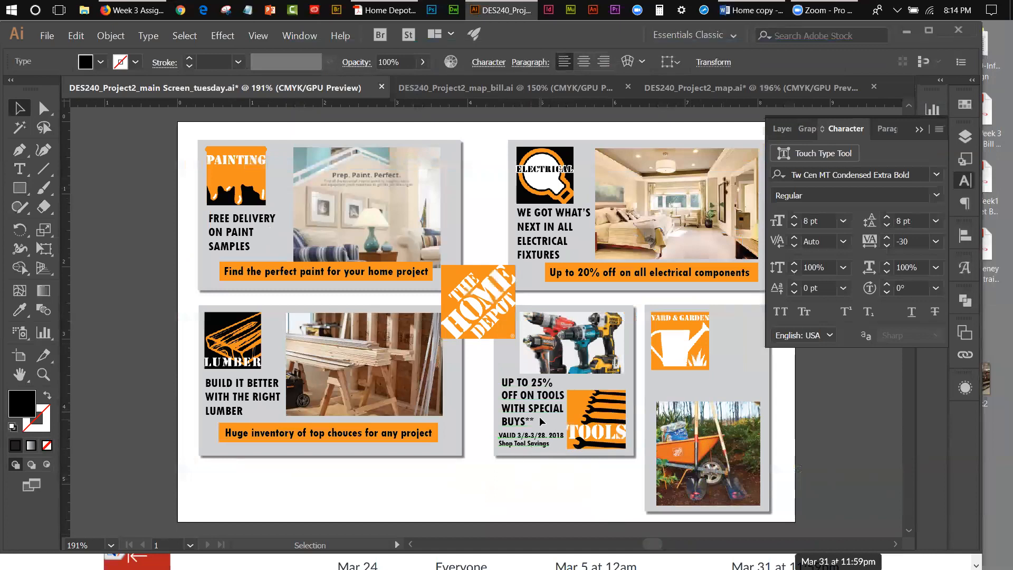
left_click(562, 478)
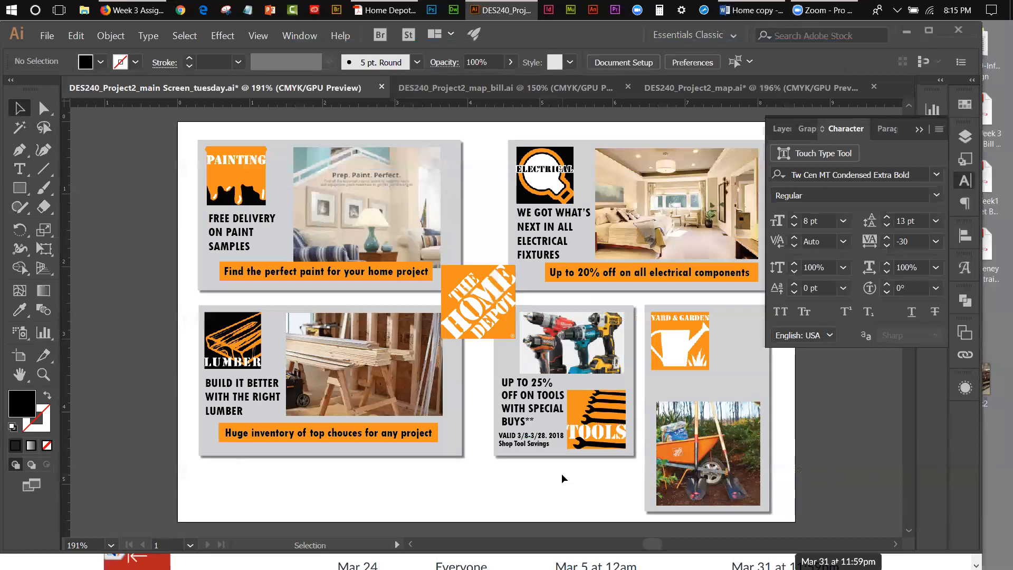
Step: Compare the re-do artwork with the sample layer by alternating their visibility, ending with only the sample's content shown
left_click(964, 139)
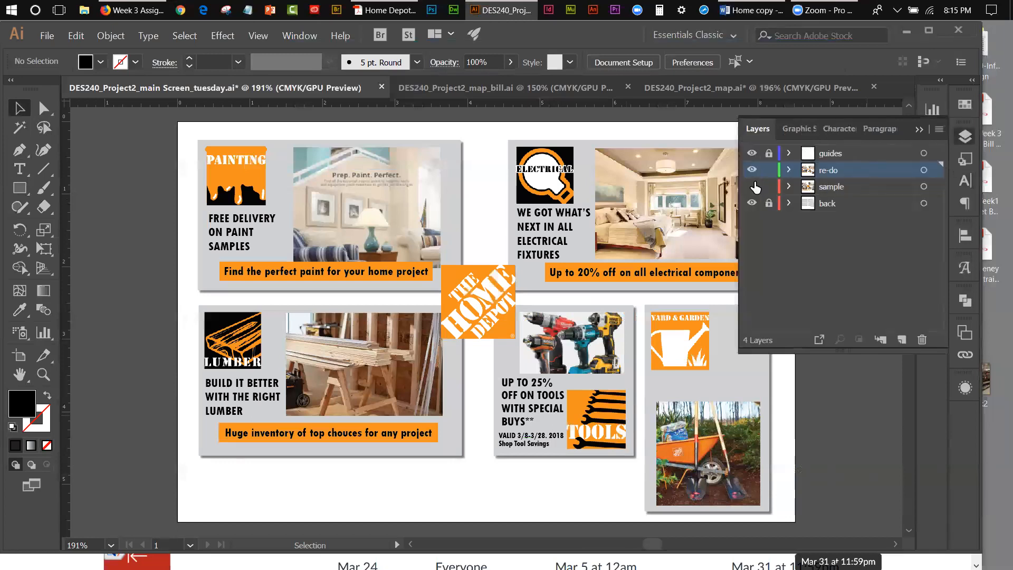
left_click(754, 185)
left_click(752, 170)
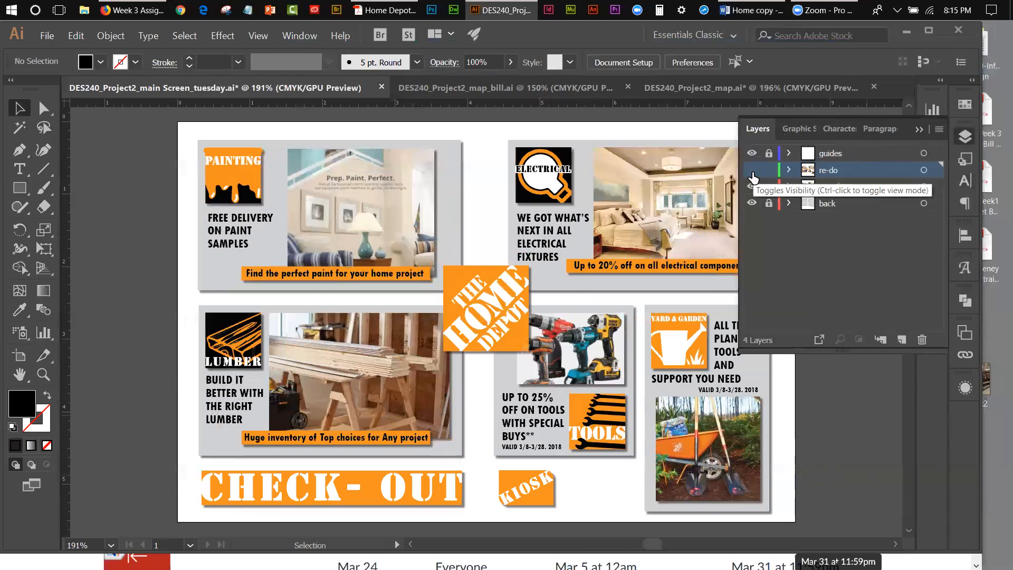
left_click(752, 170)
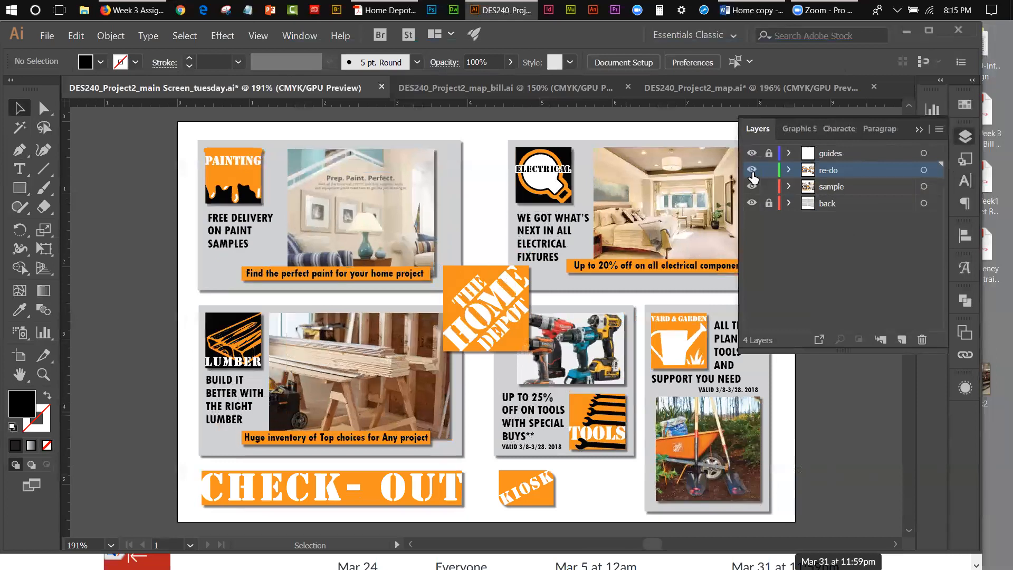
left_click(752, 186)
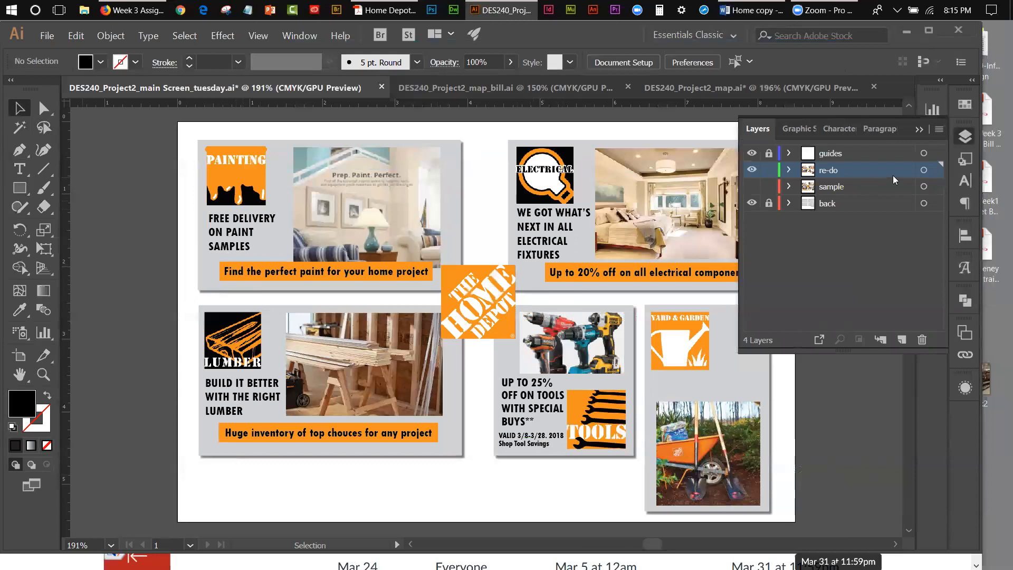
left_click(752, 169)
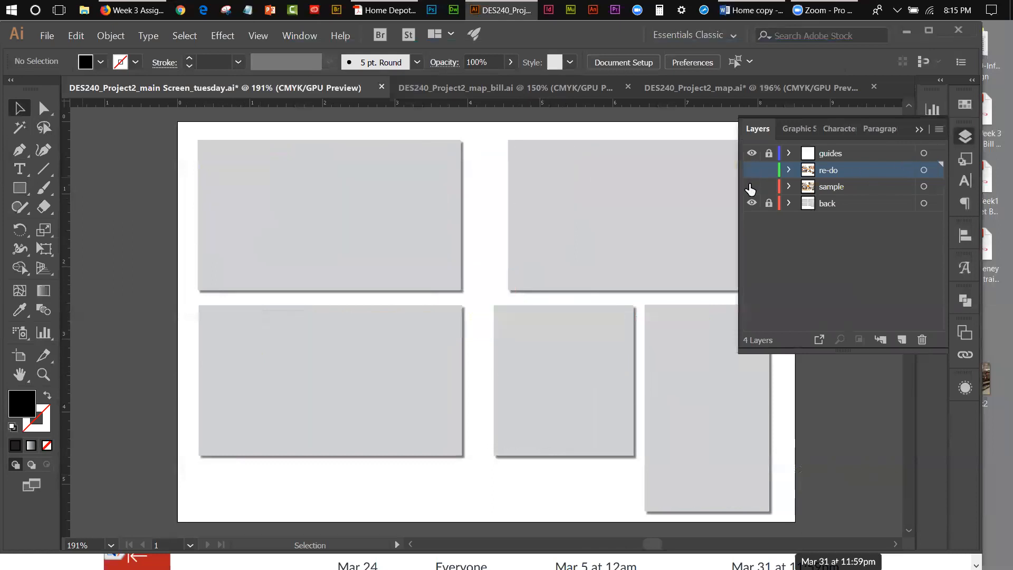
left_click(752, 186)
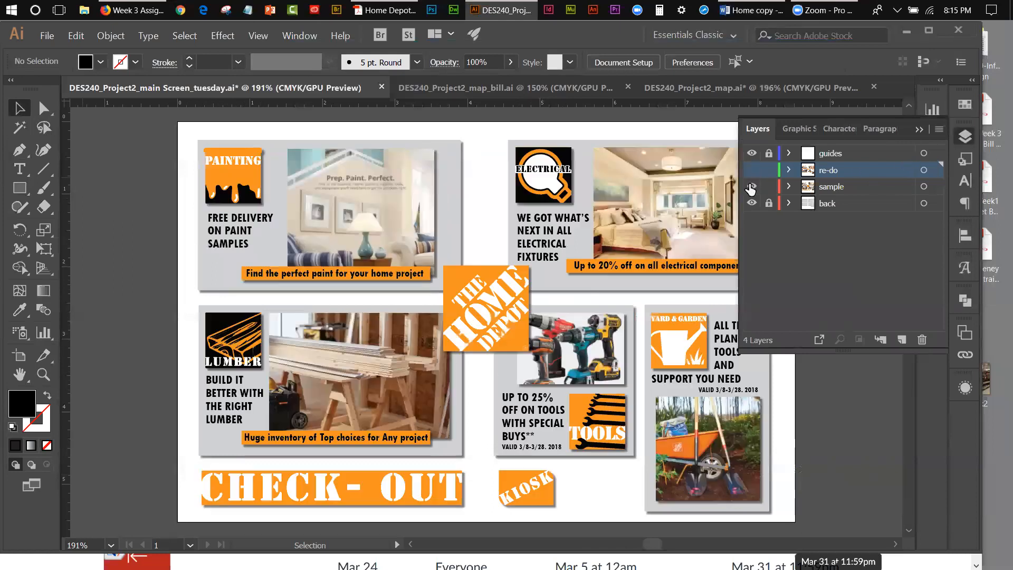
left_click(919, 129)
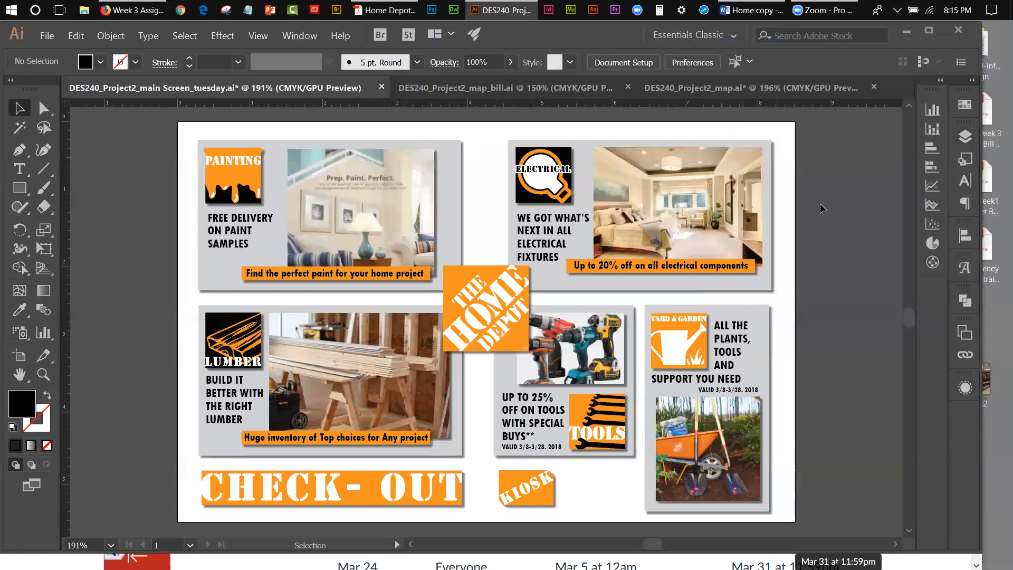
Step: Nudge the sample layer's "Up to 20% off on all electrical components" caption text down slightly within its orange bar
left_click(973, 134)
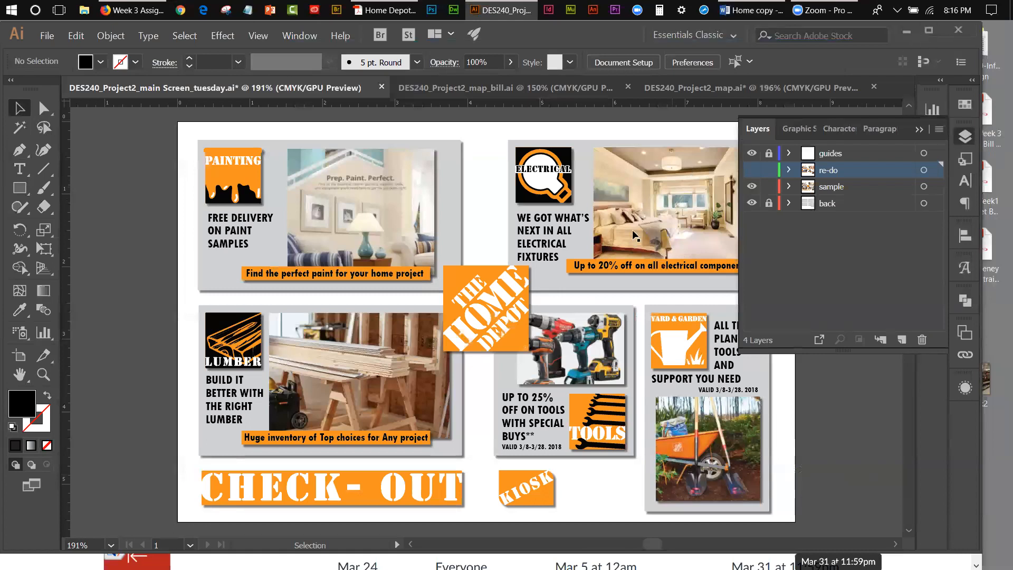
left_click(44, 108)
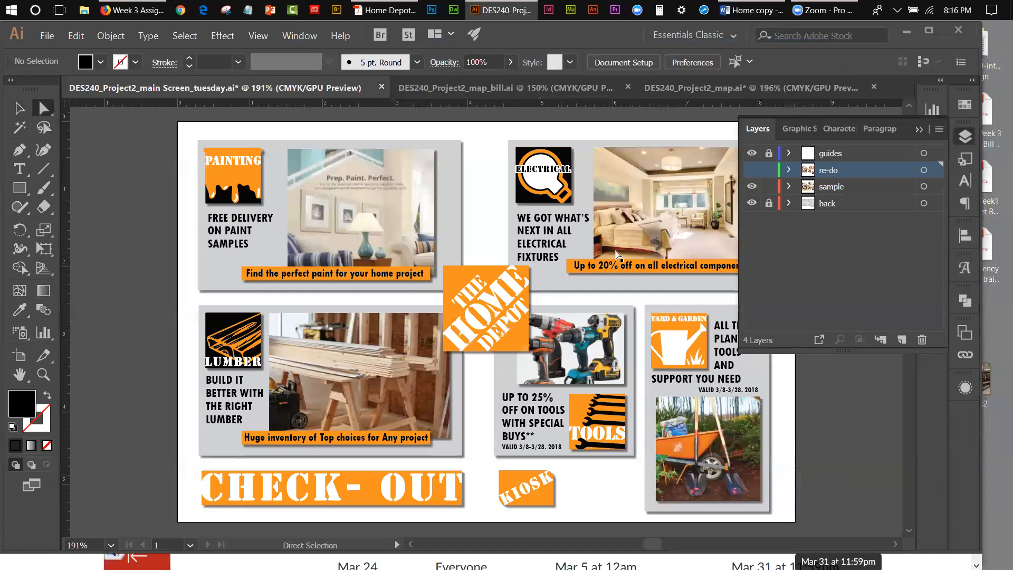
left_click(629, 271)
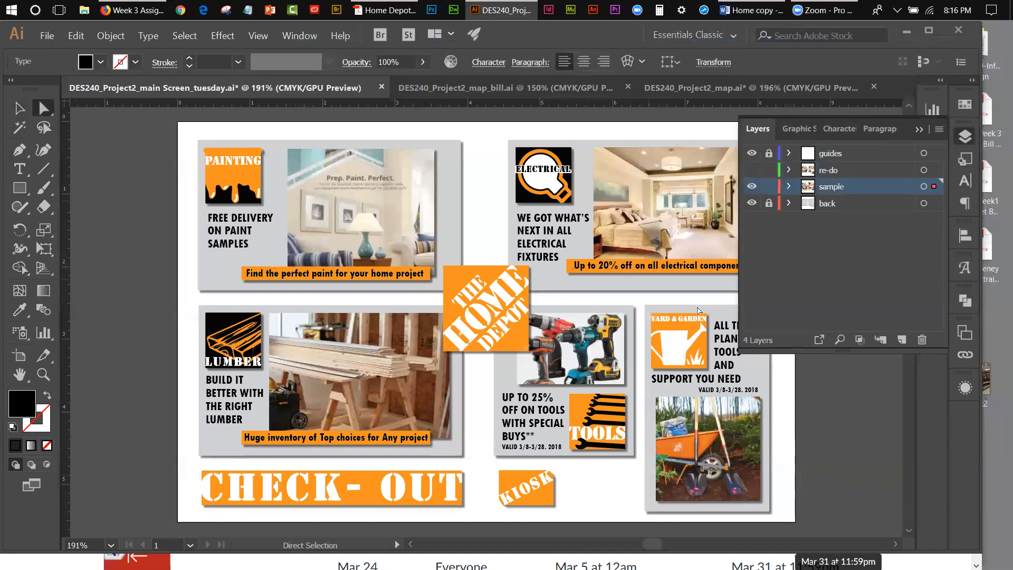
key("Down")
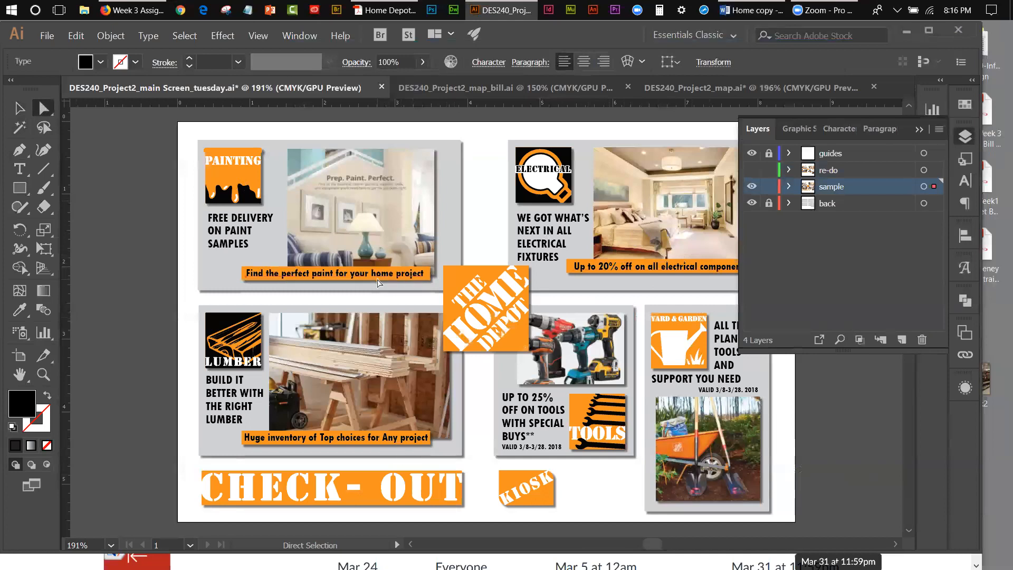
left_click(919, 132)
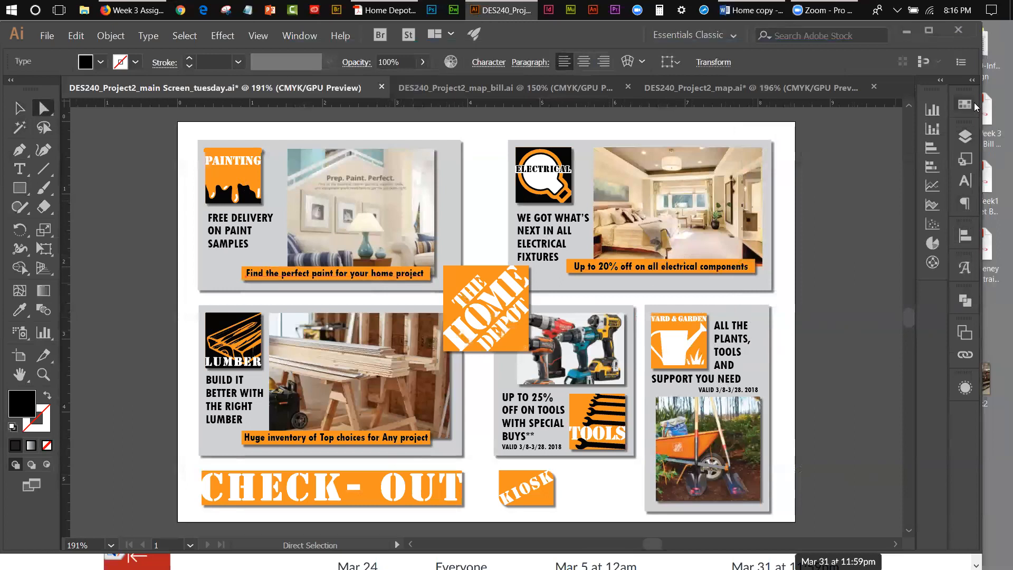
Step: Hide the sample layer, show the re-do layer and make re-do the active layer
left_click(958, 132)
left_click(753, 187)
left_click(752, 170)
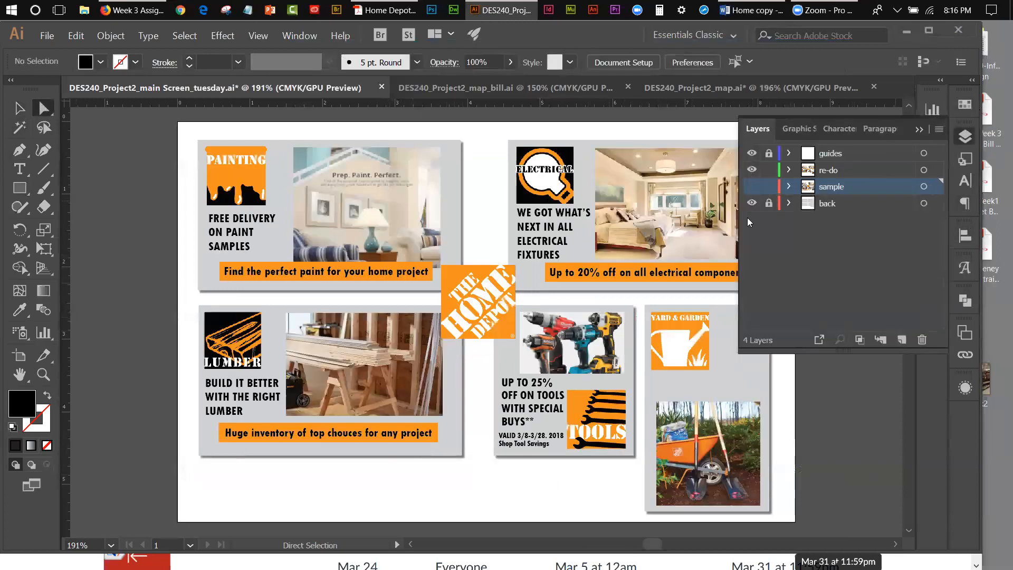
left_click(839, 170)
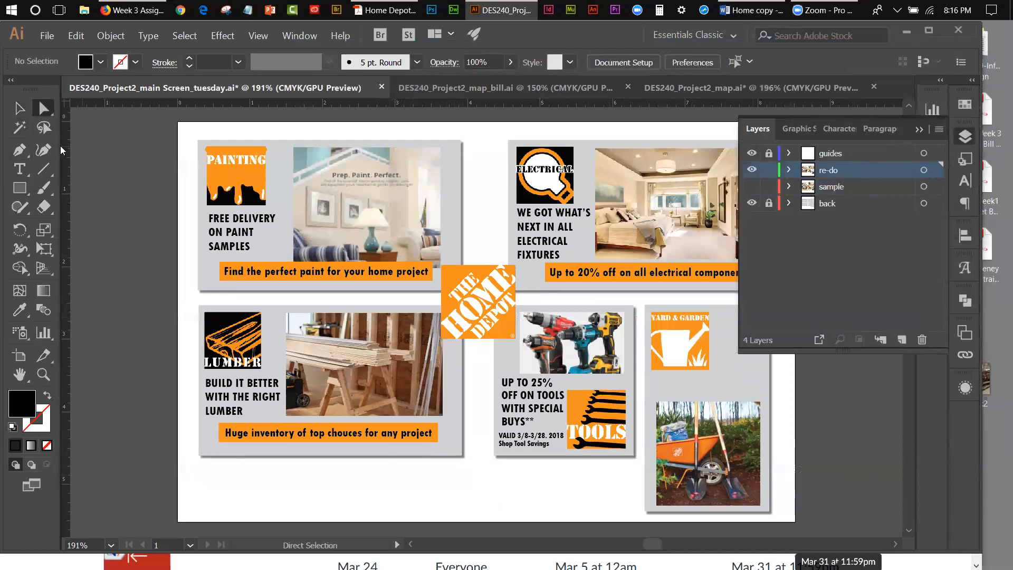
Step: Start a new text line beside the Yard & Garden logo and check the electrical headline's character settings for reference
left_click(21, 172)
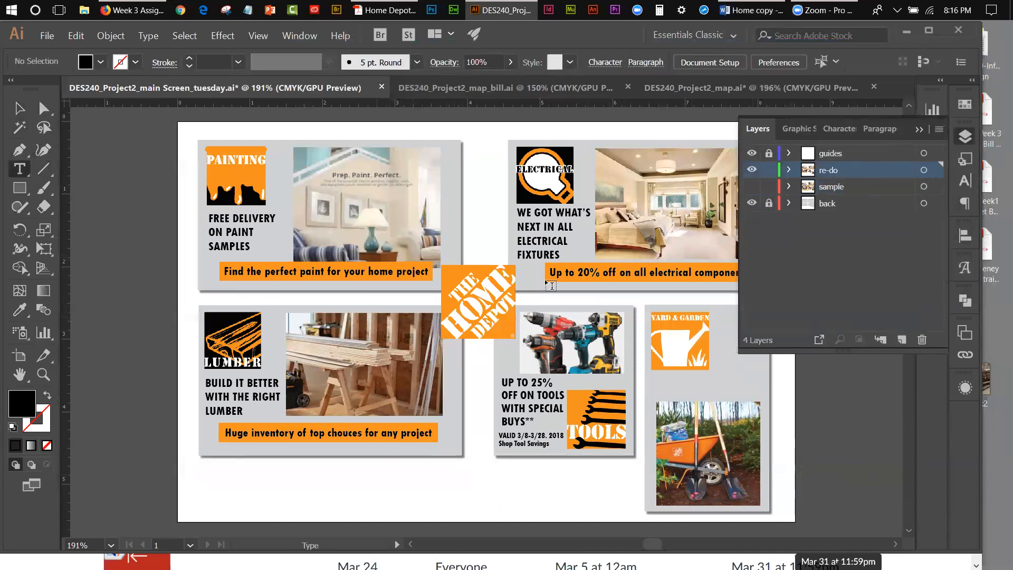
left_click(719, 319)
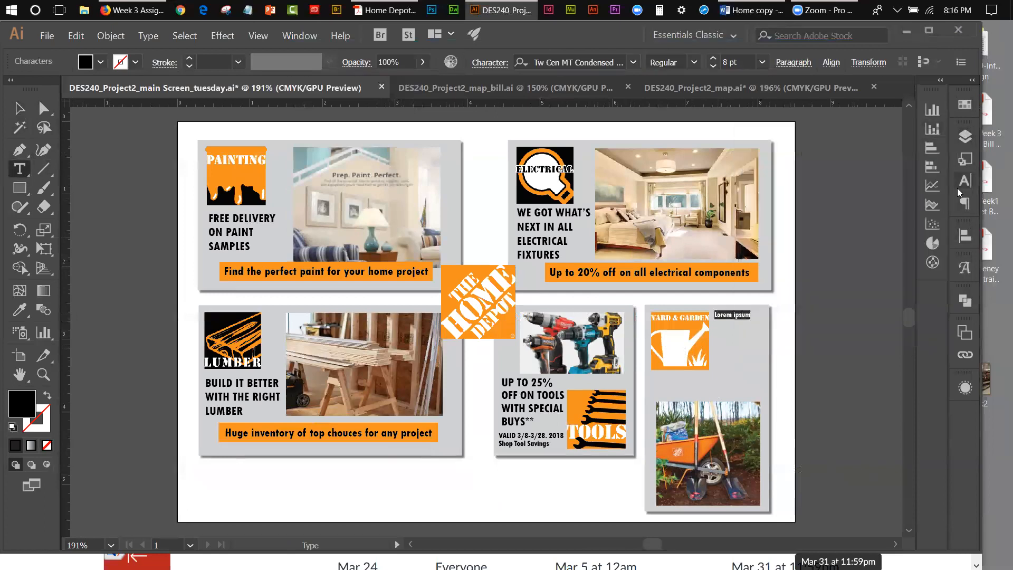
double_click(536, 214)
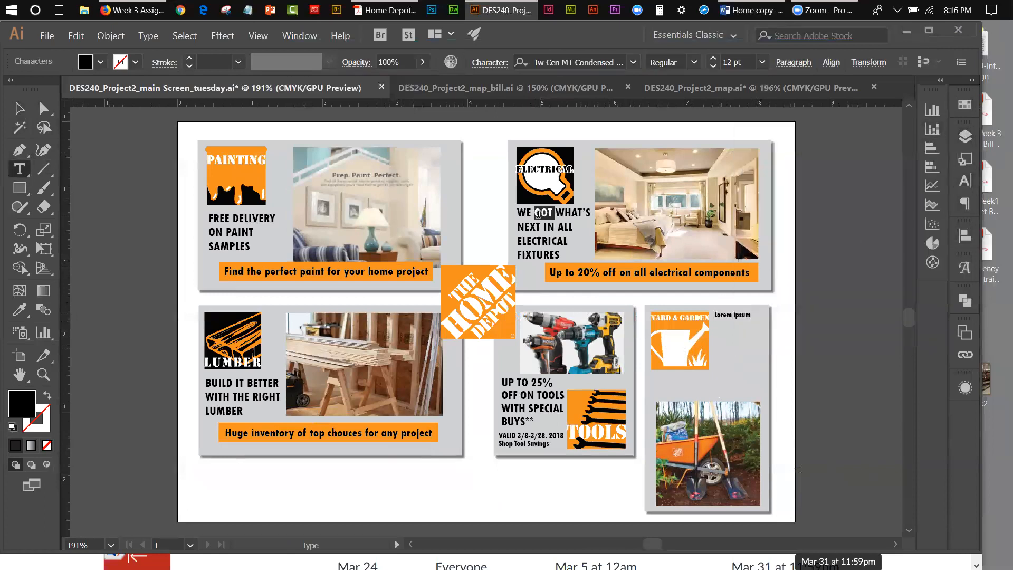
left_click(966, 183)
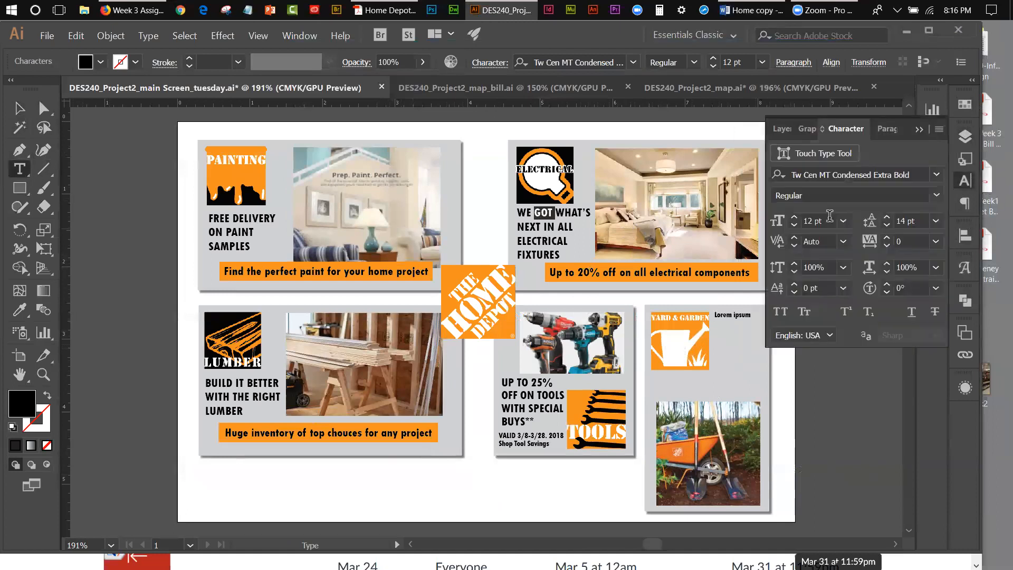
Step: Set the placeholder text beside the Yard & Garden logo to 12 pt size and 14 pt leading
left_click_drag(727, 314, 751, 315)
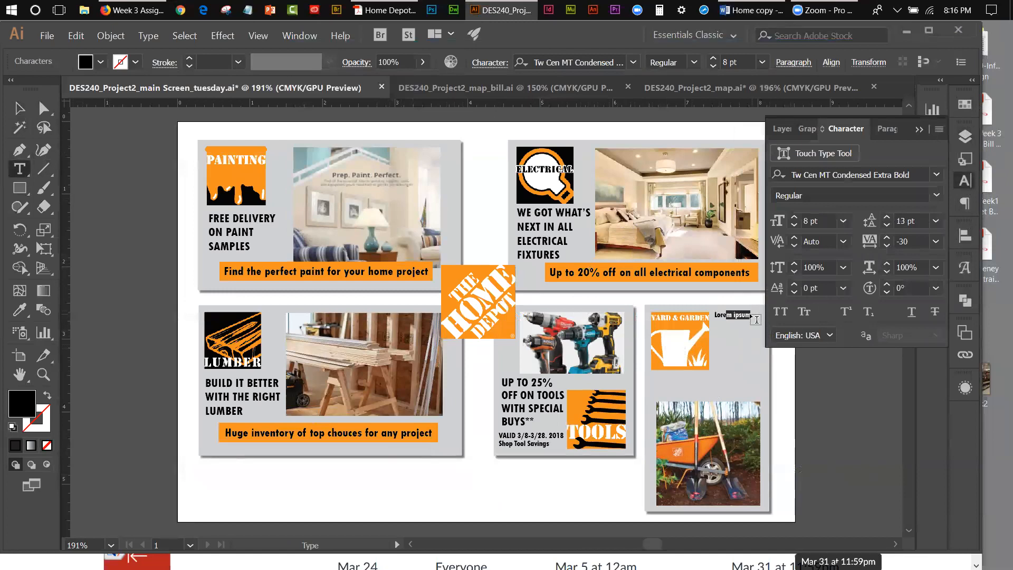
triple_click(740, 312)
left_click(843, 220)
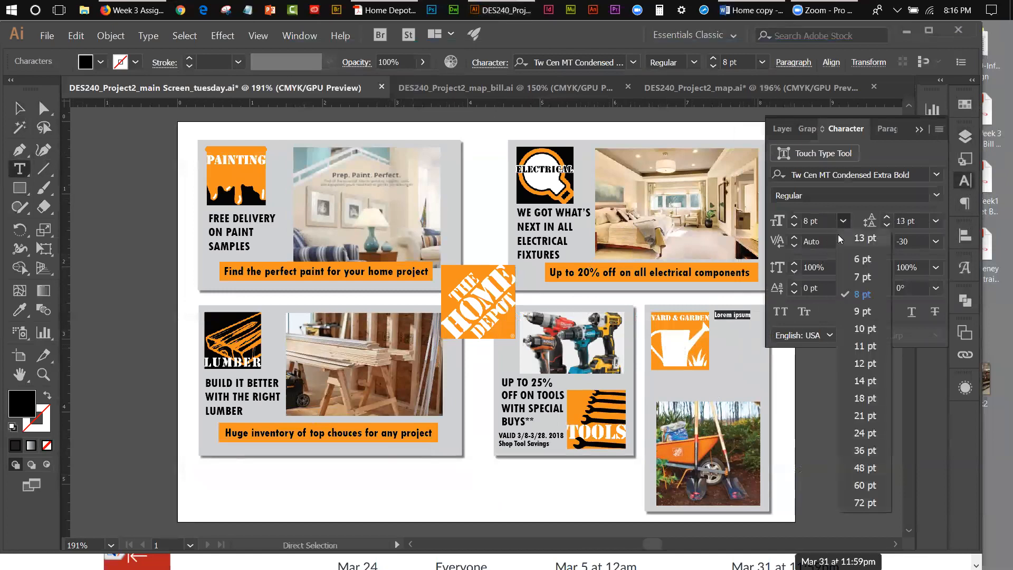
left_click(865, 363)
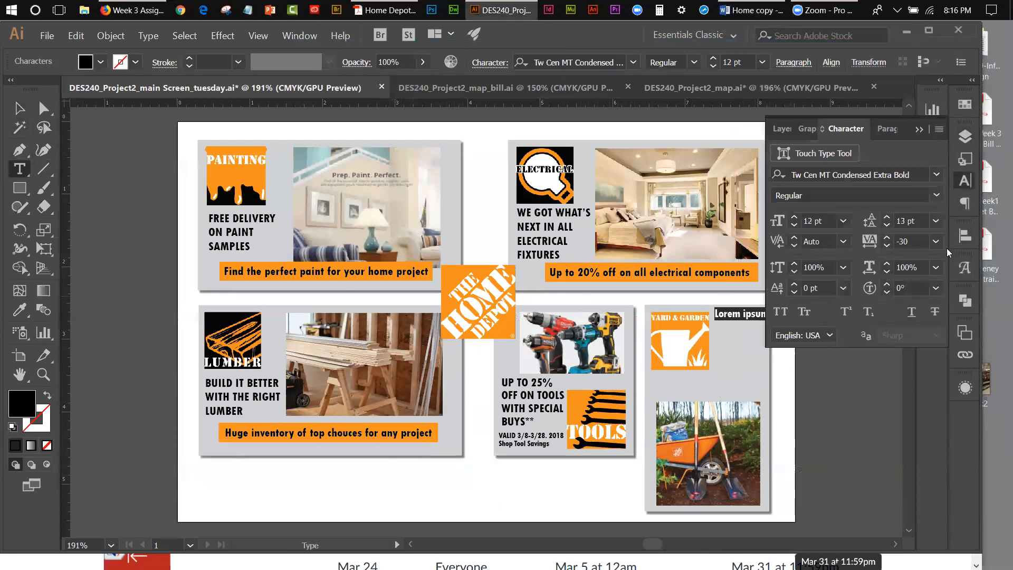
left_click(936, 220)
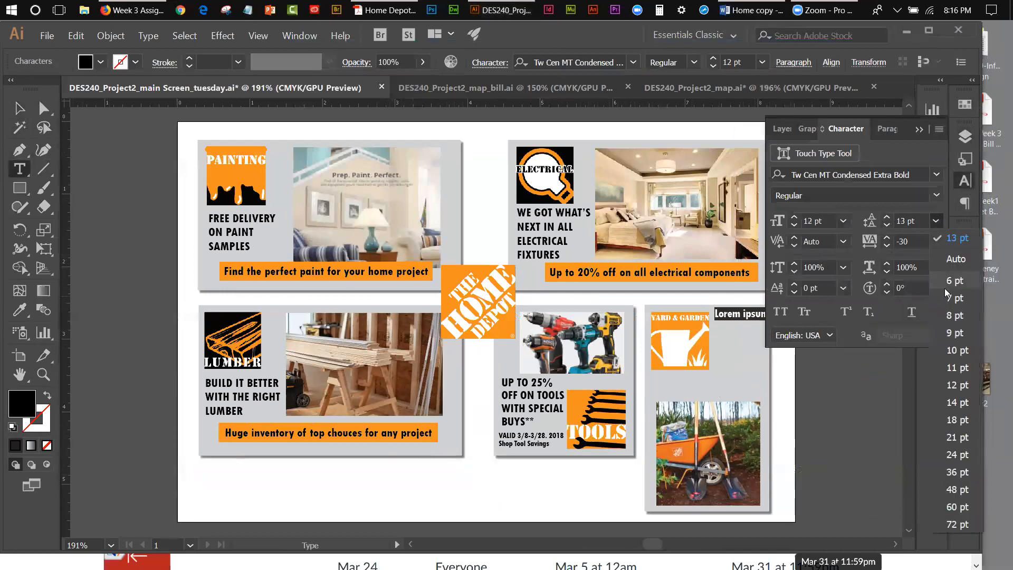
left_click(955, 402)
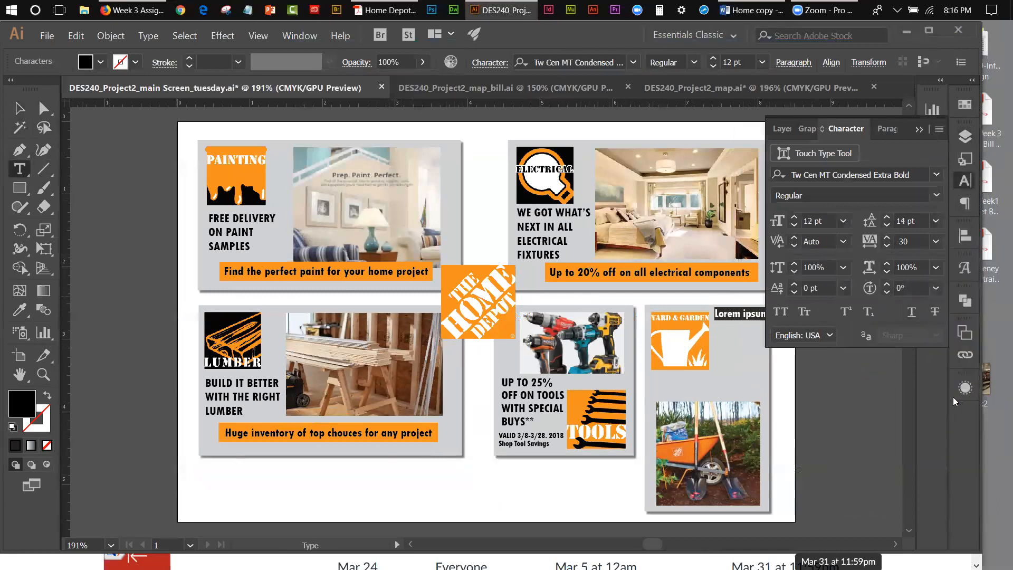
left_click(921, 130)
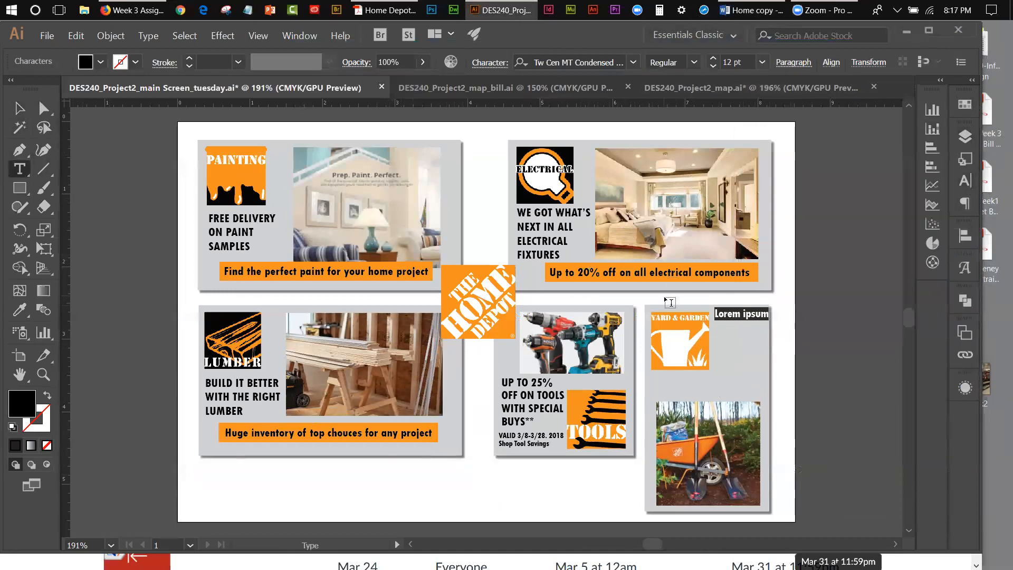
Step: Switch to the Home copy document in Word, find the plants and tools copy, and return to Illustrator
left_click(735, 18)
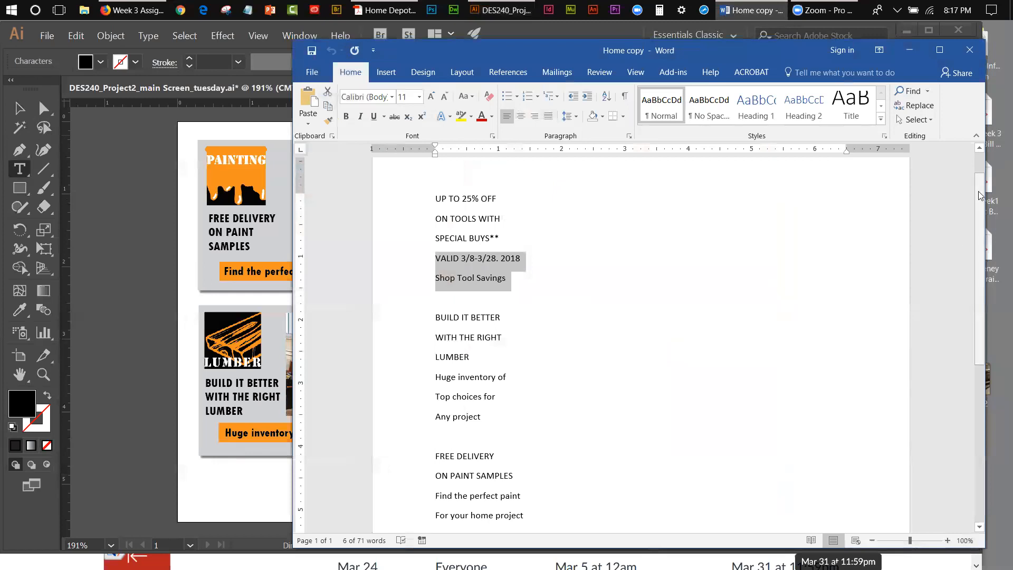
left_click_drag(979, 195, 966, 311)
scroll(967, 312, "down", 1)
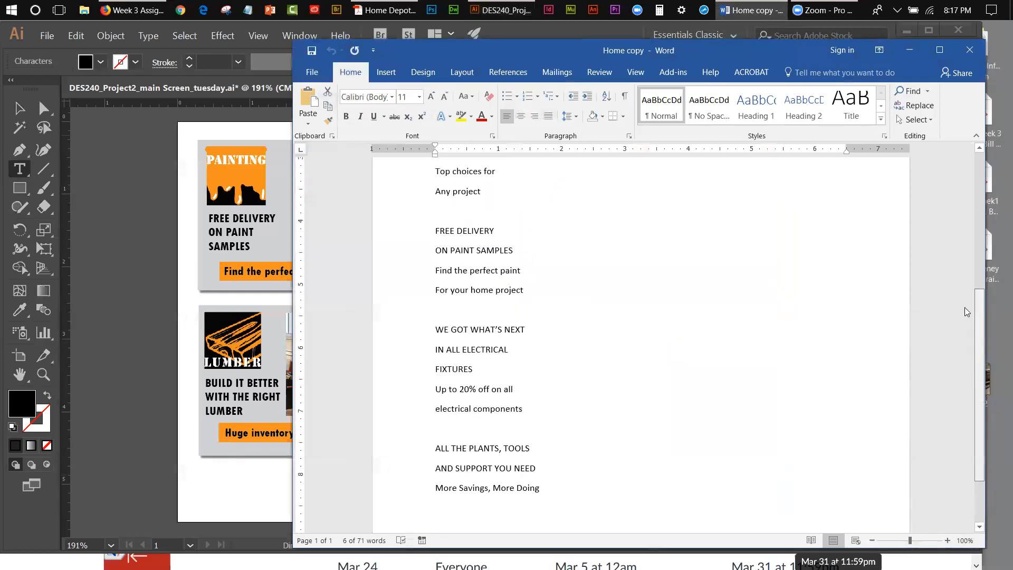
scroll(966, 311, "down", 2)
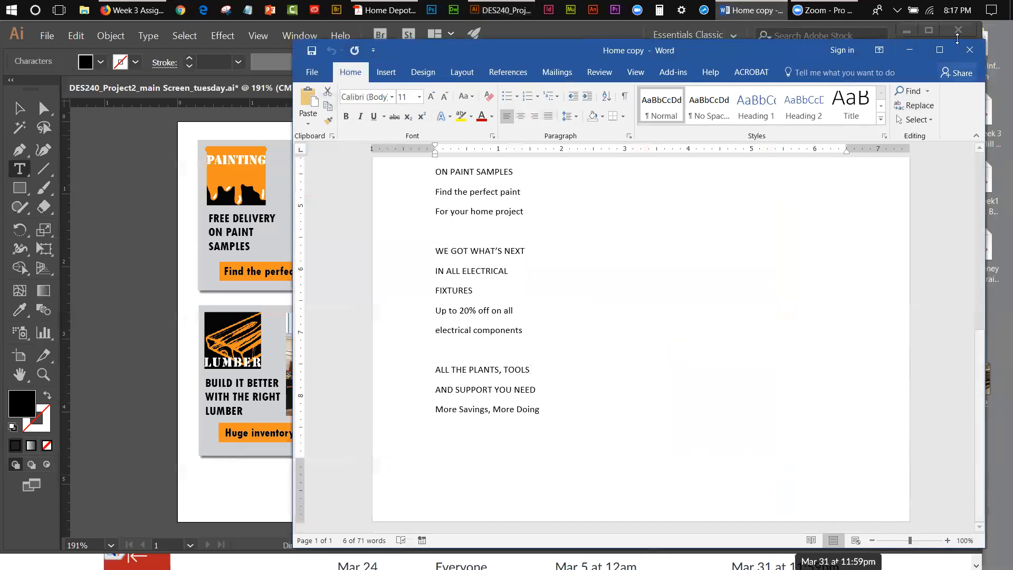
left_click(905, 46)
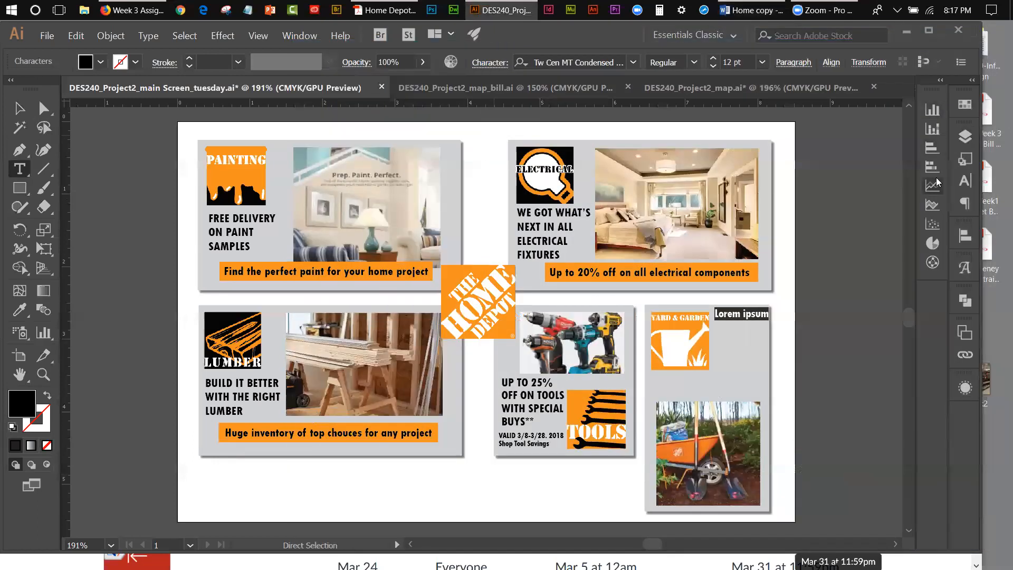
Step: View the sample layer's Yard & Garden text layout with re-do hidden, and restore the re-do layer with sample hidden
left_click(967, 141)
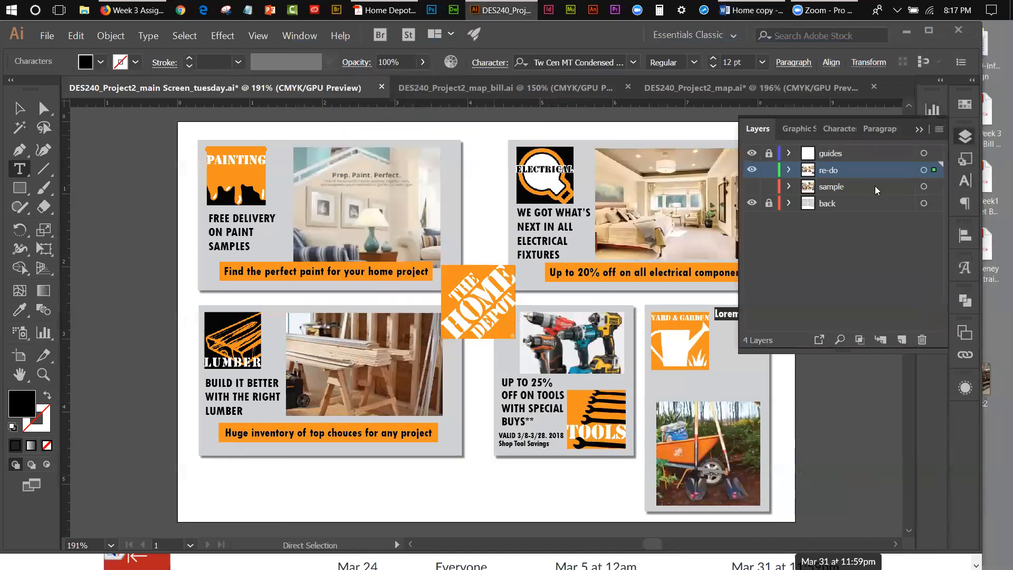
left_click(752, 187)
left_click(752, 170)
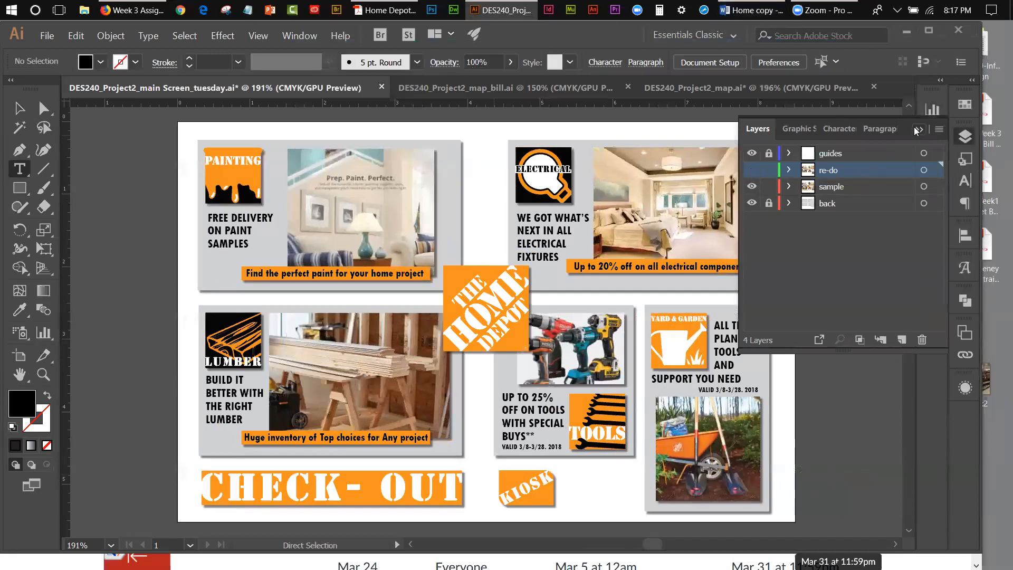
left_click(751, 170)
left_click(751, 186)
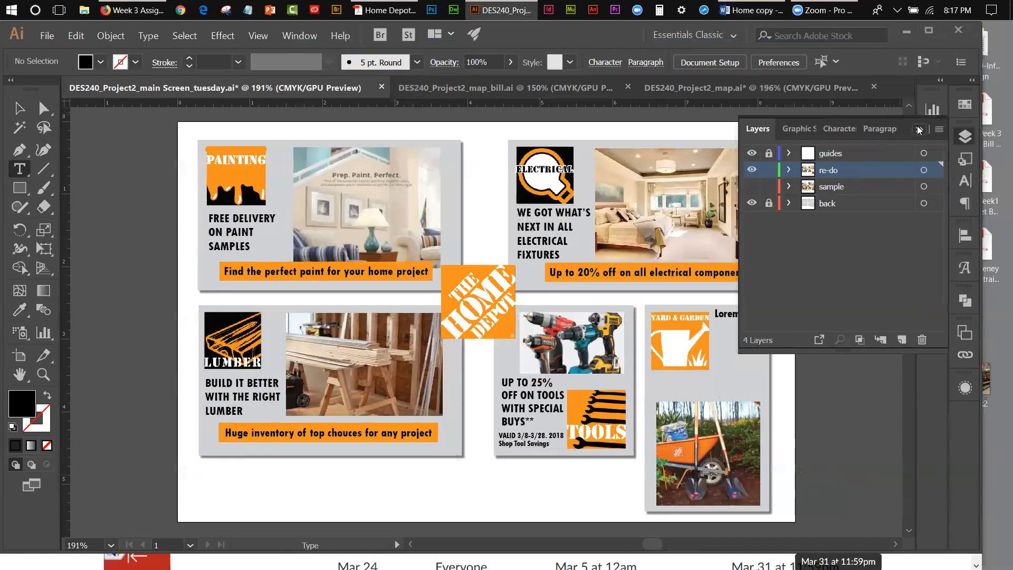
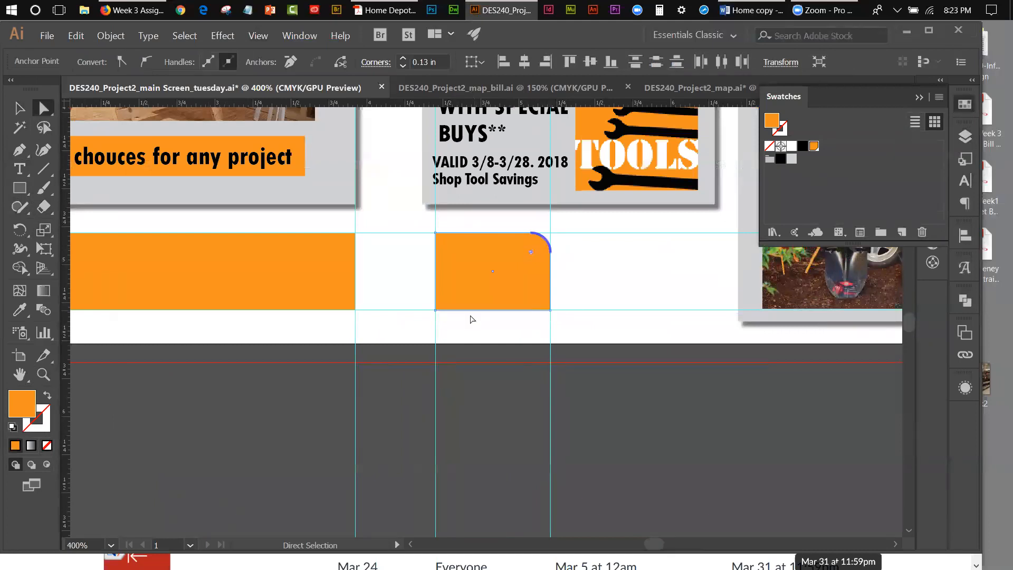
Step: Round the lower-left corner of the small orange rectangle and deselect it
left_click(437, 311)
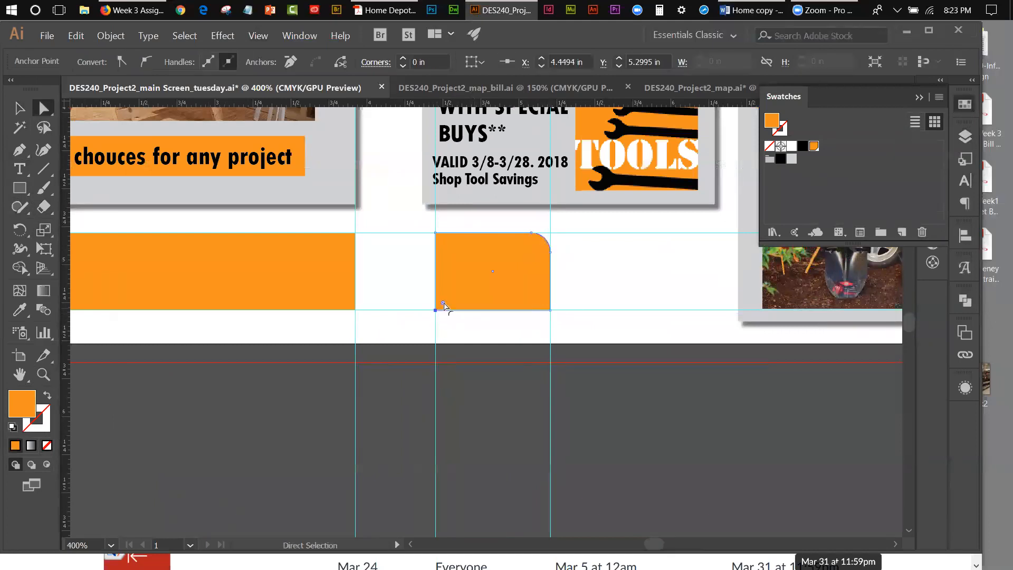
left_click_drag(442, 304, 470, 302)
left_click(22, 111)
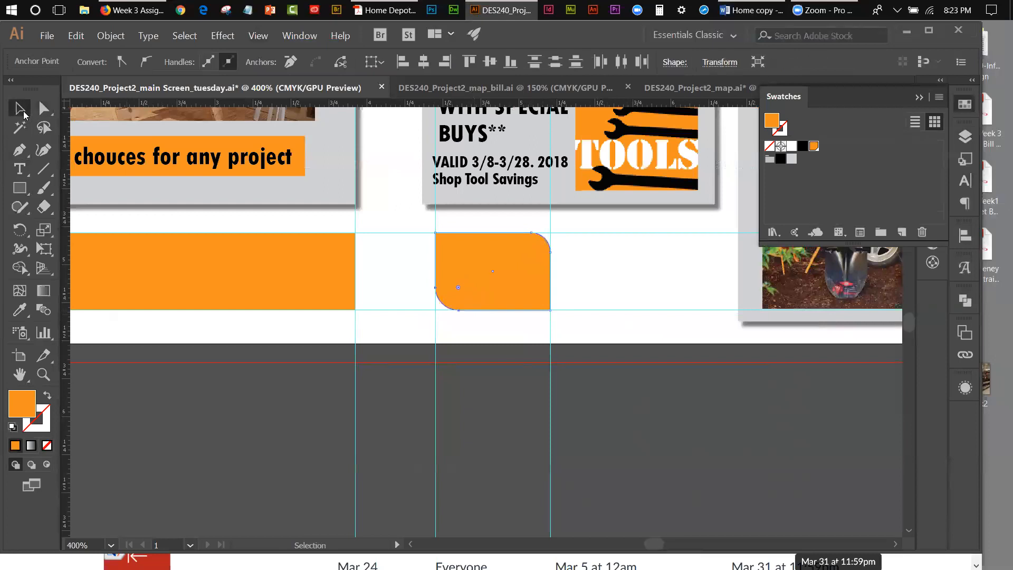
left_click(636, 301)
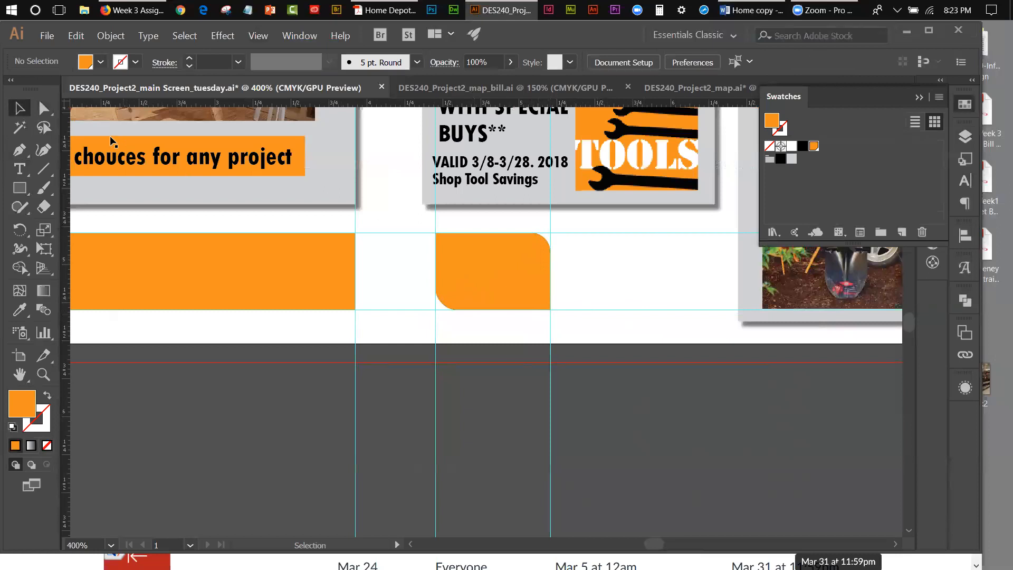
left_click(49, 109)
left_click_drag(49, 109, 81, 121)
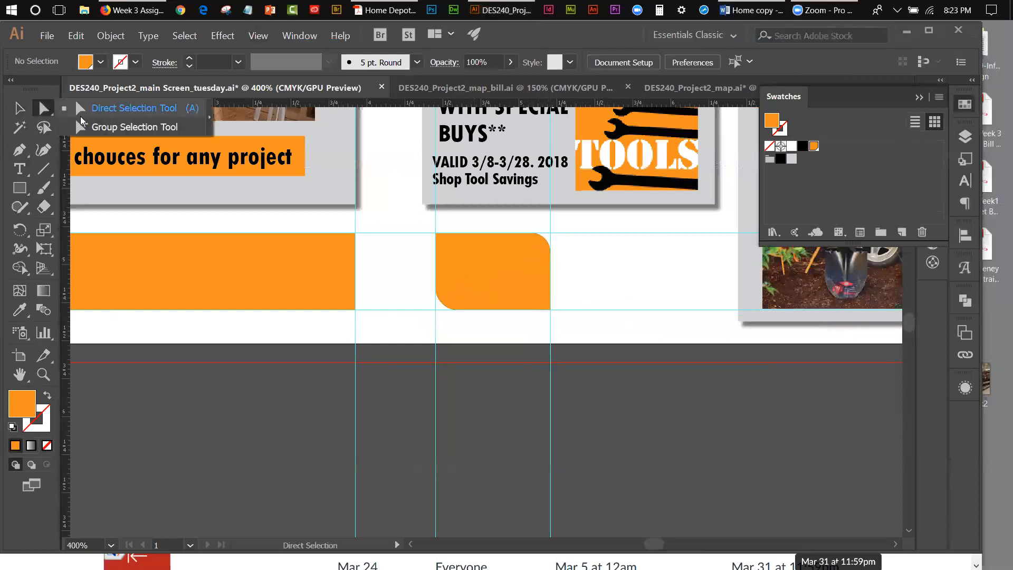
left_click(81, 120)
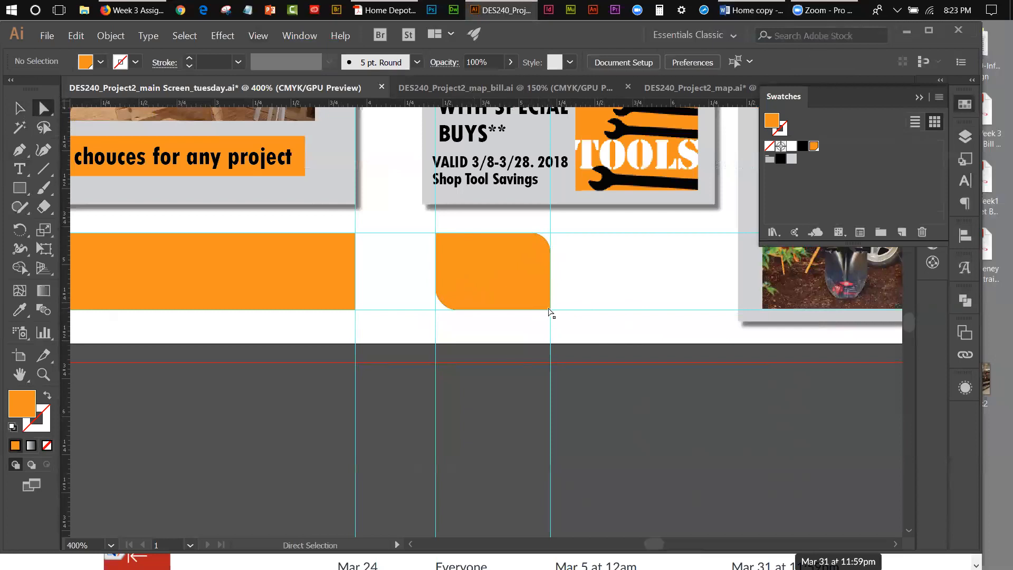
left_click(552, 312)
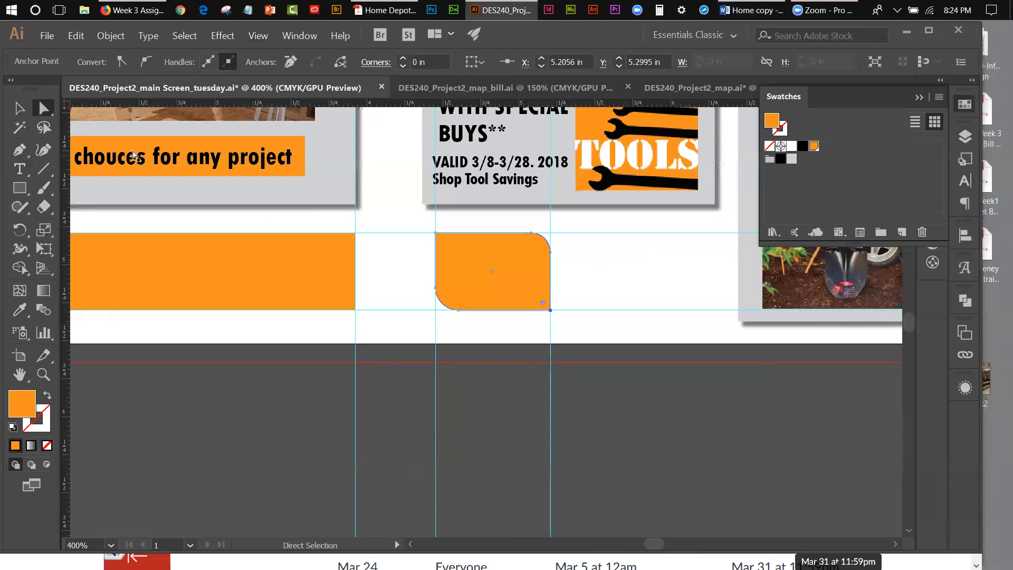
left_click(20, 108)
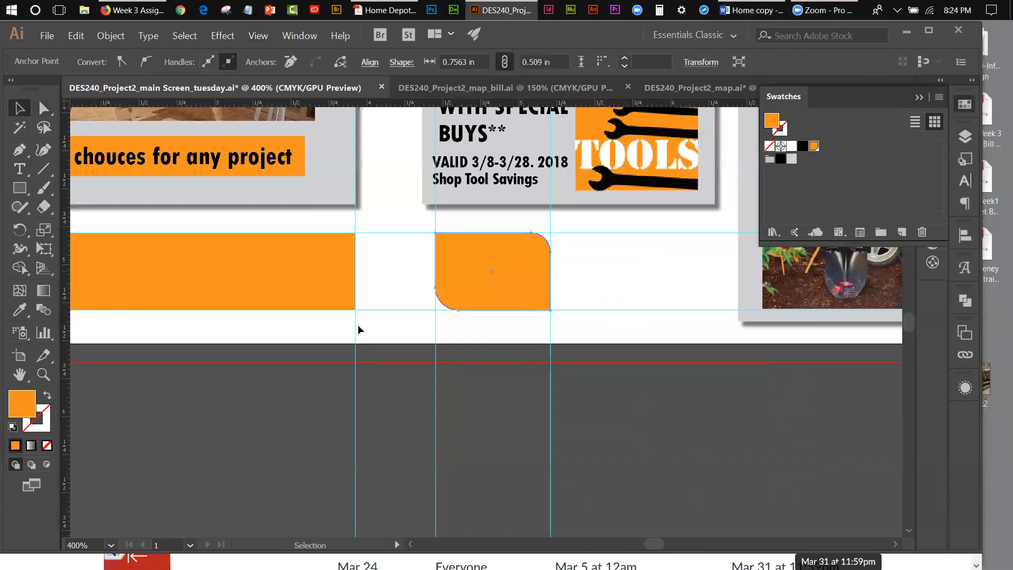
left_click(418, 340)
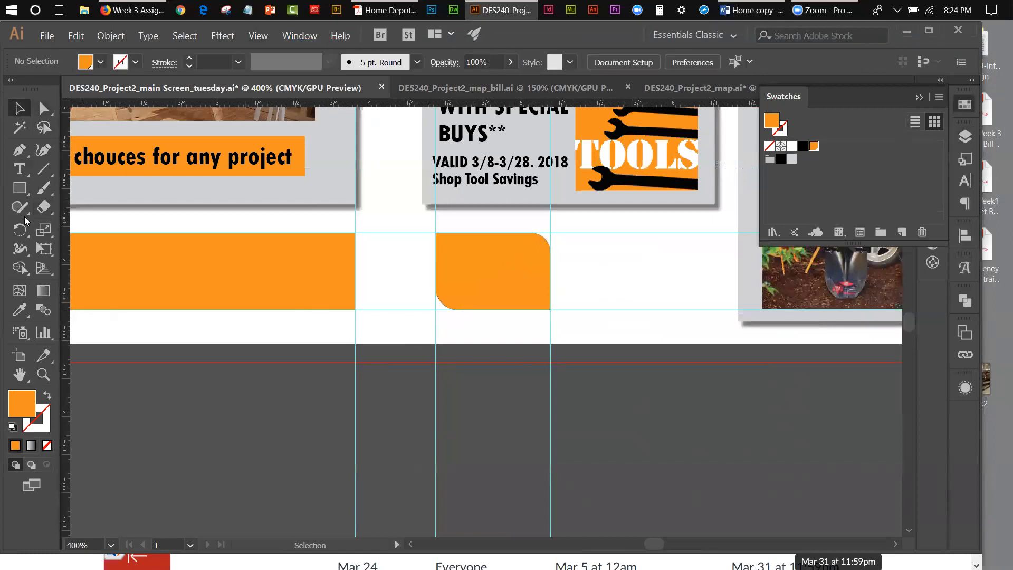
Step: Add the text KIOSK in black Stencil Std Bold on the white area beside the small orange shape
left_click(19, 169)
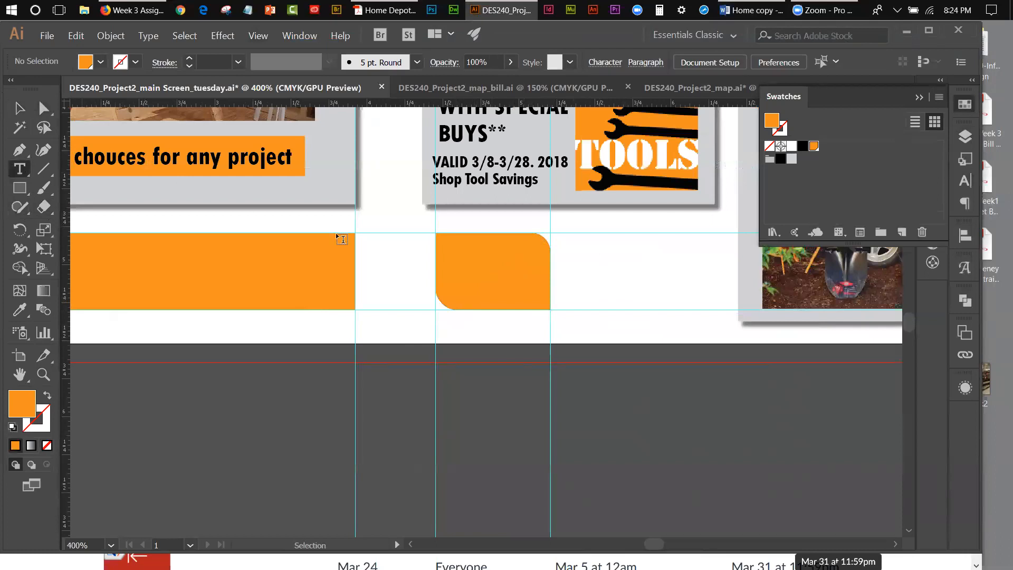
left_click(591, 286)
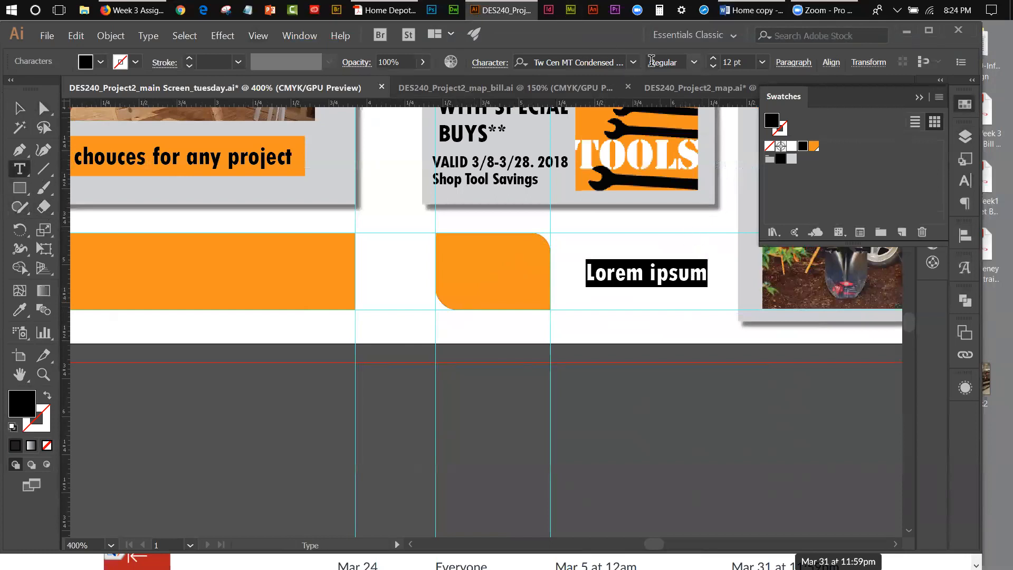
left_click(635, 64)
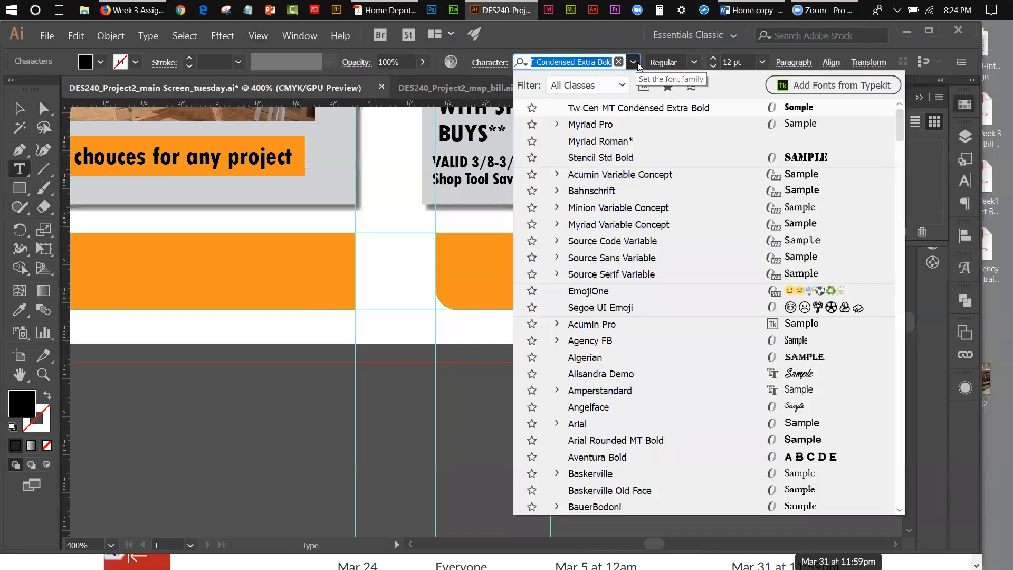
left_click(626, 157)
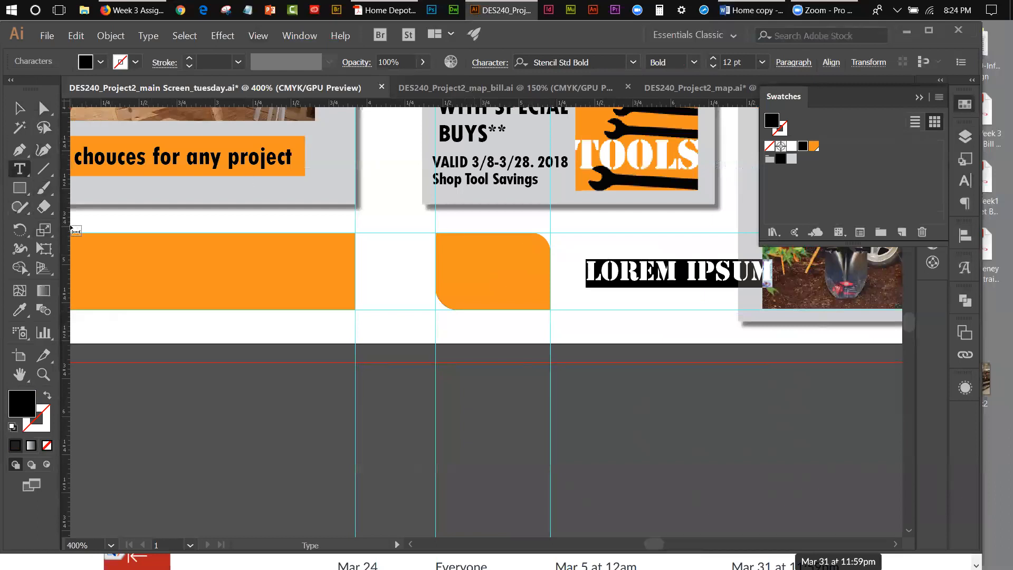
type("KIOS")
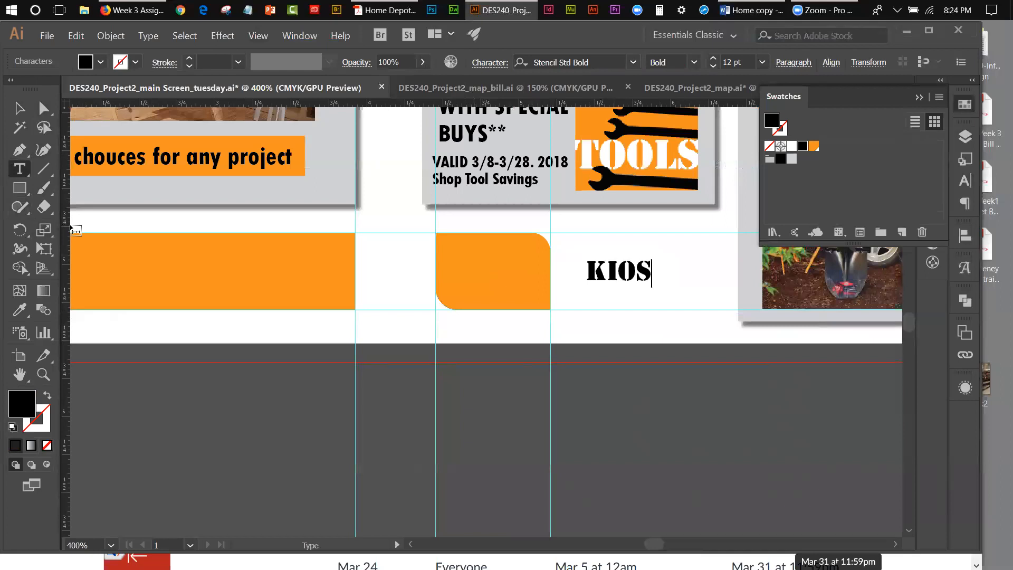
type("K")
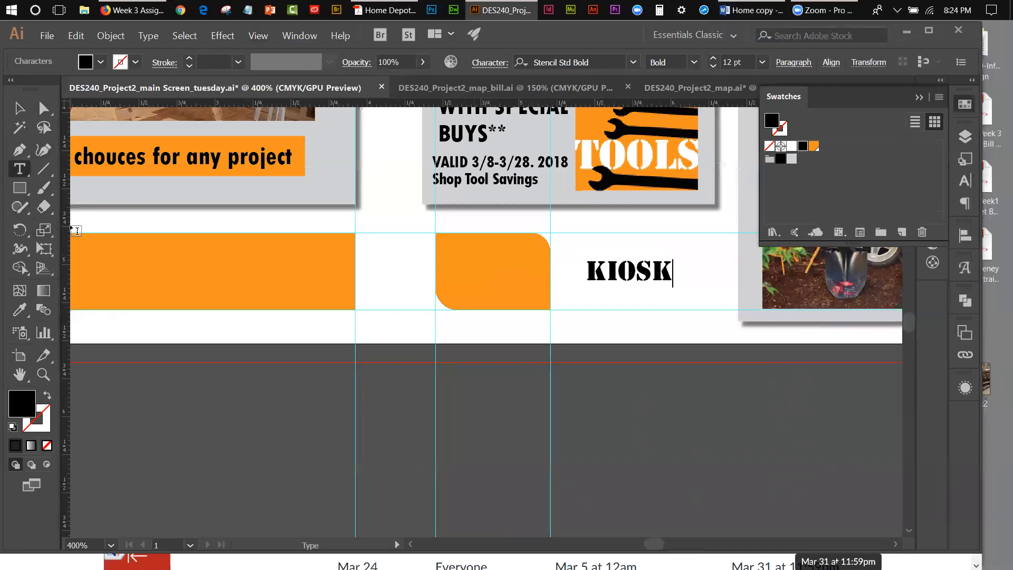
left_click(25, 105)
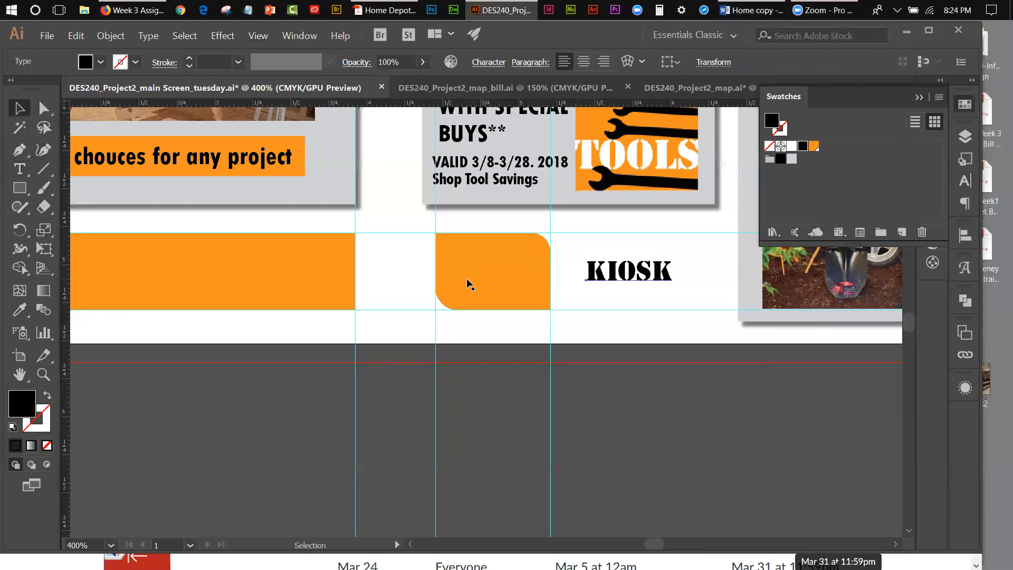
Step: Rotate the KIOSK text counterclockwise to a steep diagonal and move it onto the small orange shape
left_click(44, 249)
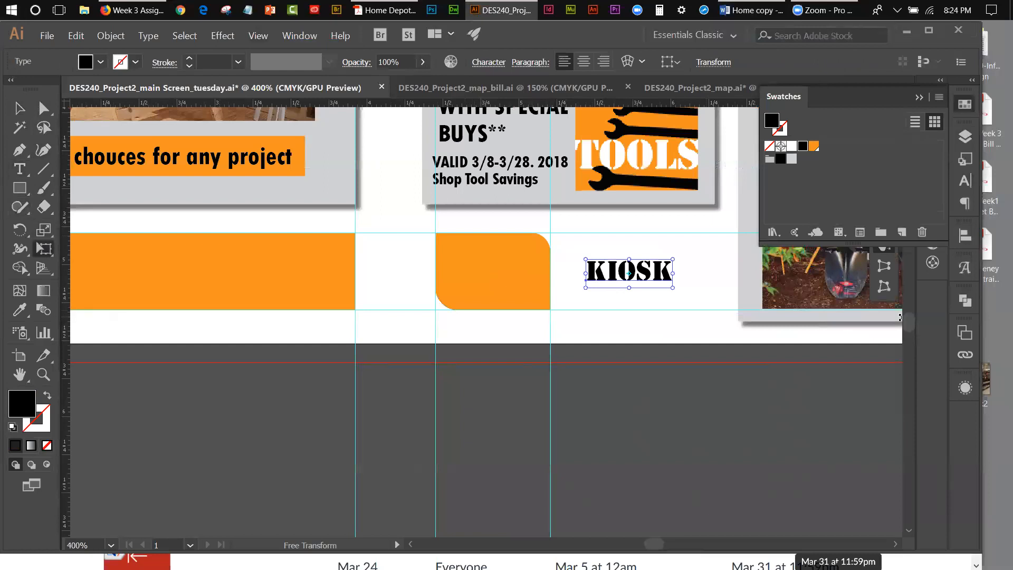
scroll(908, 323, "up", 5)
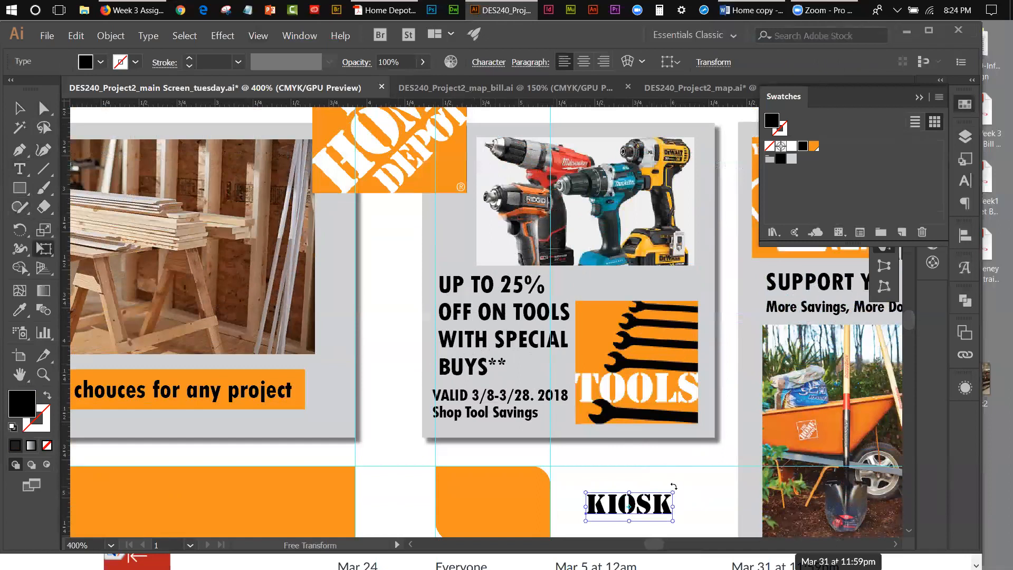
left_click_drag(673, 486, 644, 467)
left_click(20, 108)
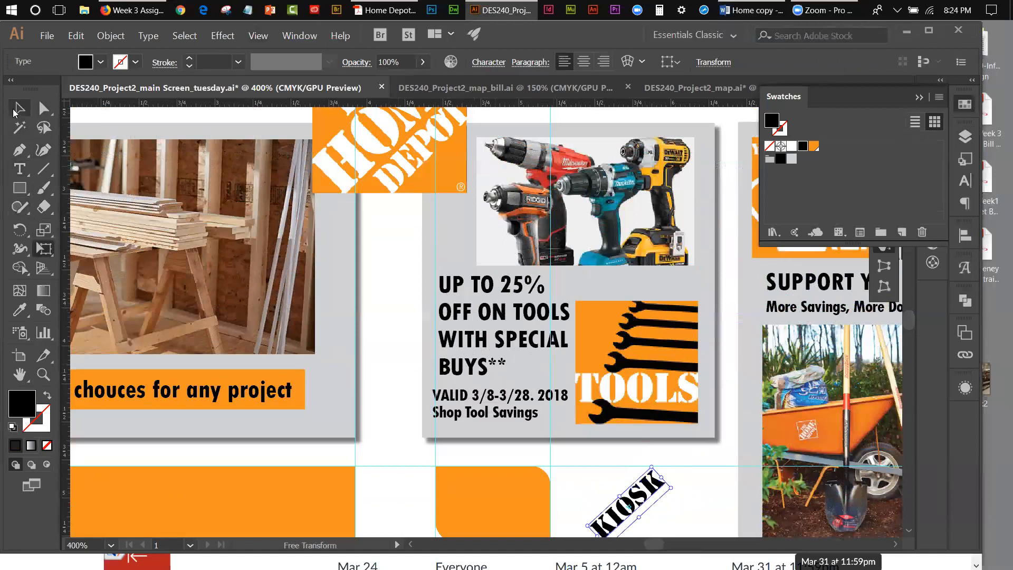
left_click_drag(637, 505, 500, 508)
Step: Enlarge the KIOSK text and reduce its tilt so it spans the orange shape between the two rounded corners
left_click(258, 35)
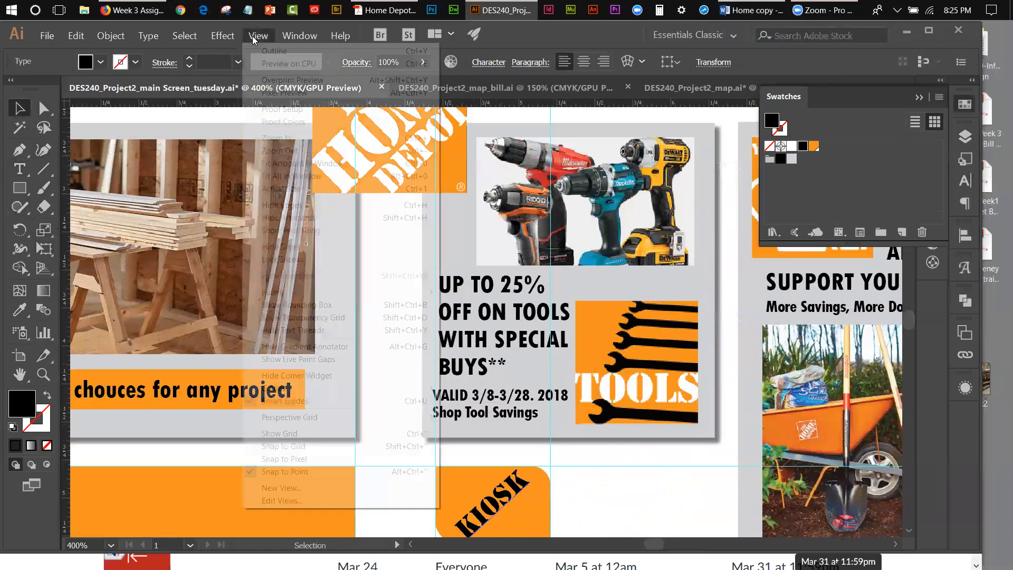
left_click(291, 138)
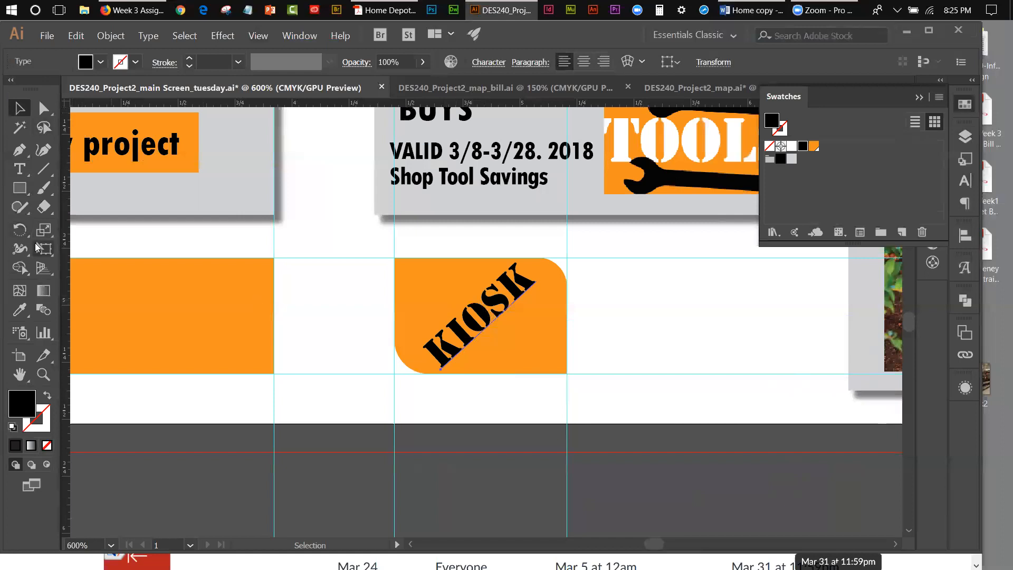
key("e")
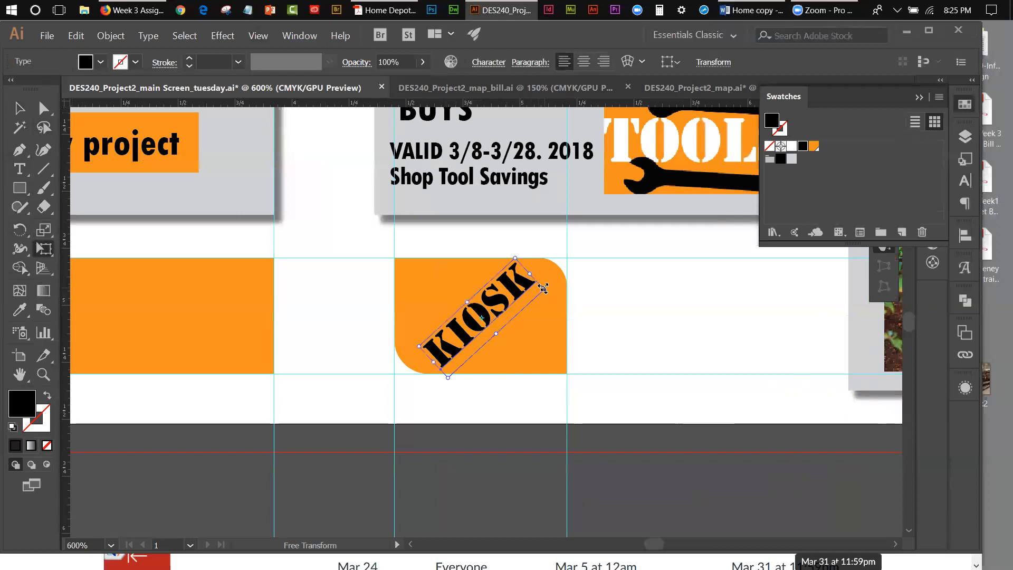
left_click_drag(558, 287, 562, 295)
left_click_drag(405, 345, 391, 350)
left_click_drag(577, 290, 579, 302)
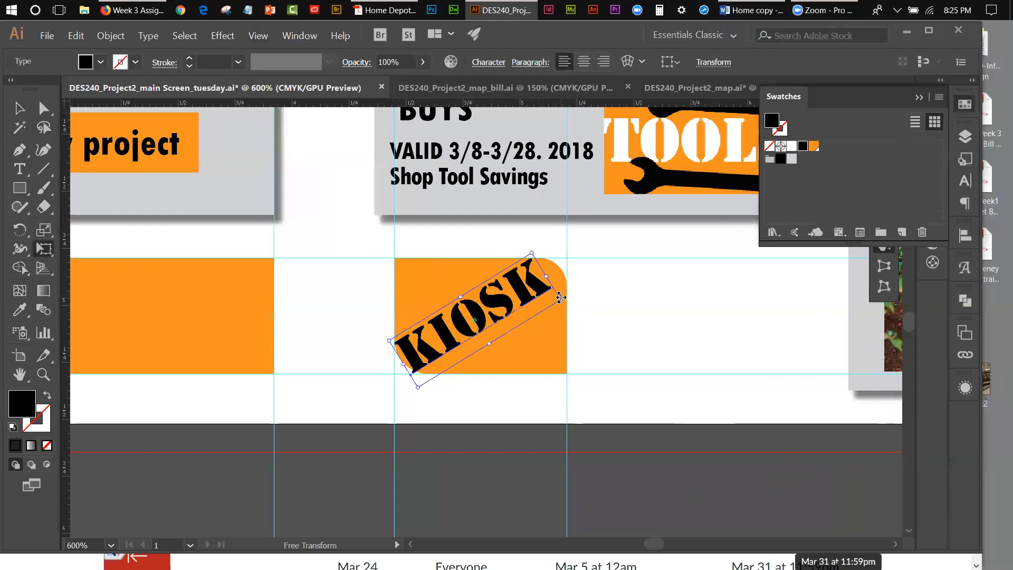
left_click_drag(565, 297, 590, 310)
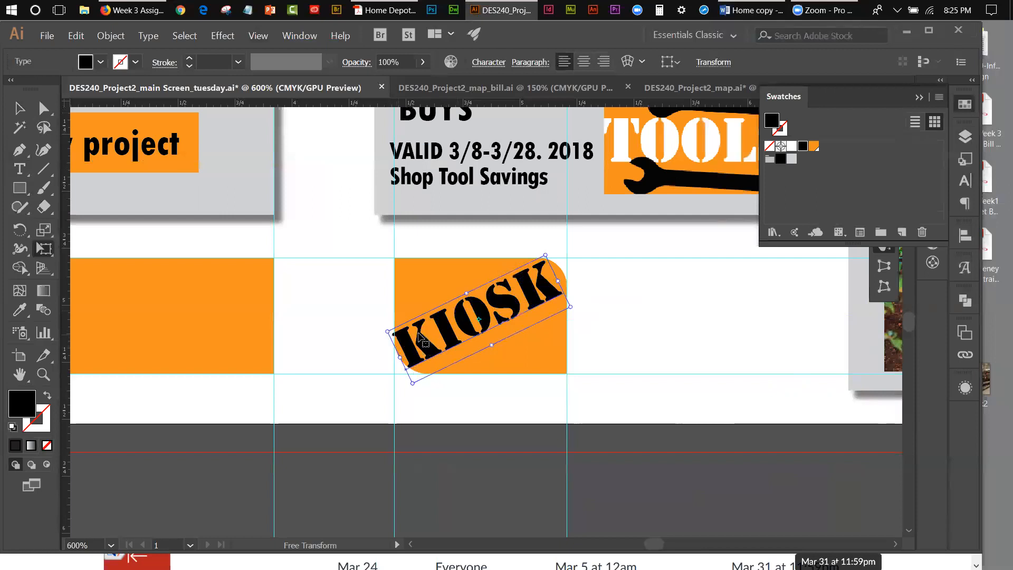
left_click_drag(570, 307, 577, 307)
left_click(20, 109)
left_click(616, 355)
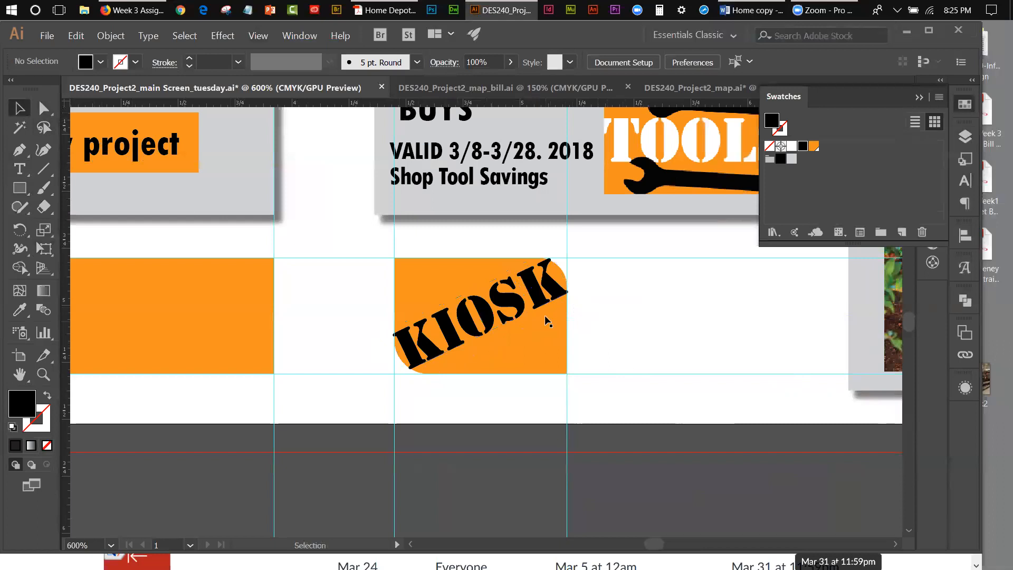
Step: Convert the KIOSK text to outlines
left_click(539, 301)
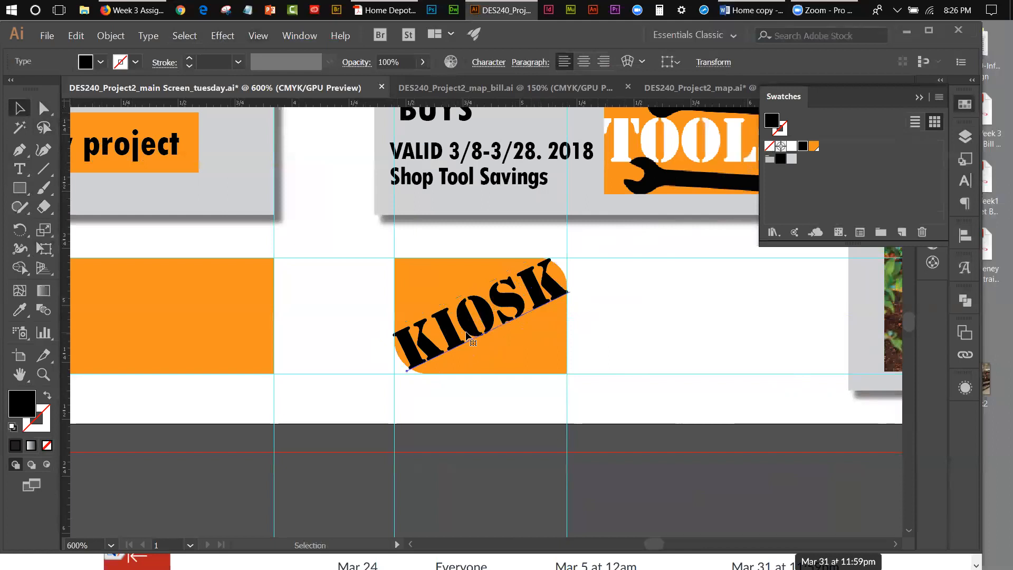
left_click(147, 37)
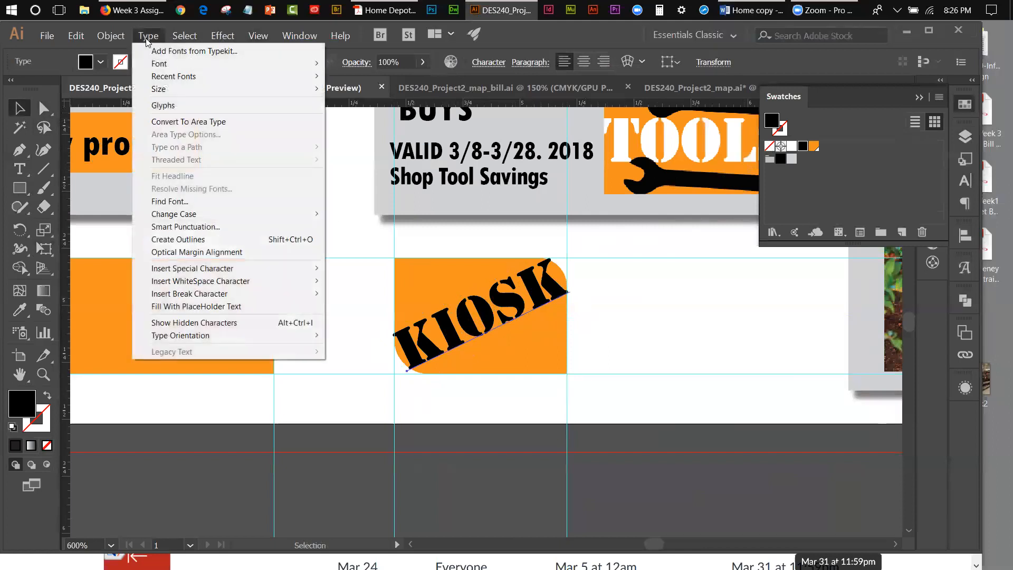
left_click(183, 239)
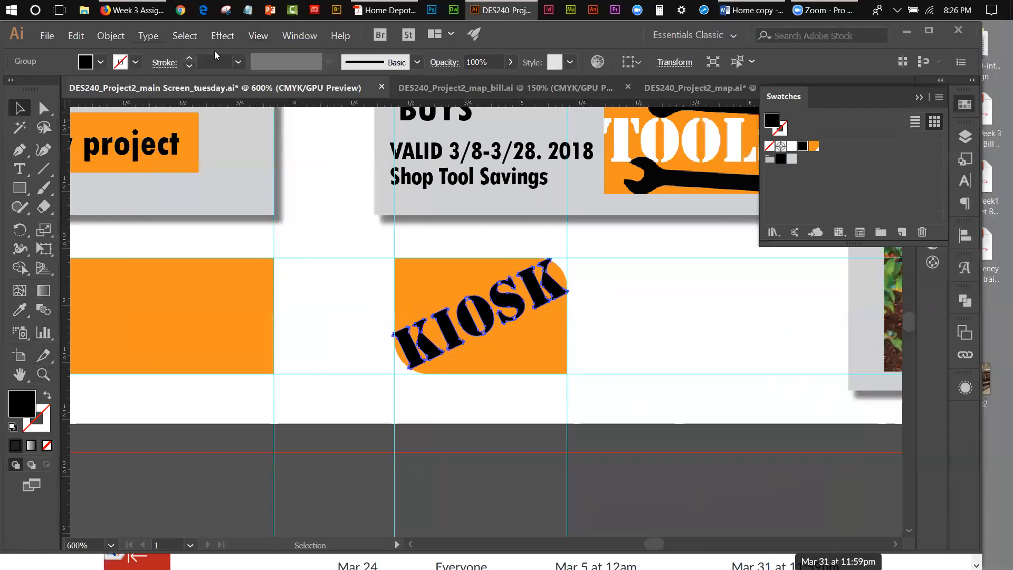
Step: Move both orange shapes and the KIOSK lettering from the guides layer to the re-do layer, and hide the guides layer
left_click(919, 97)
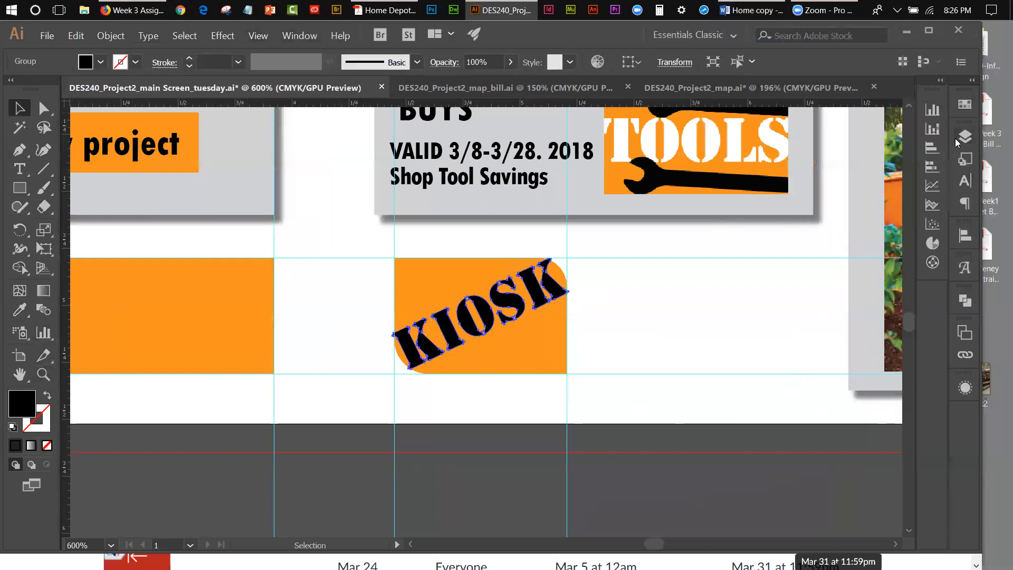
left_click(964, 137)
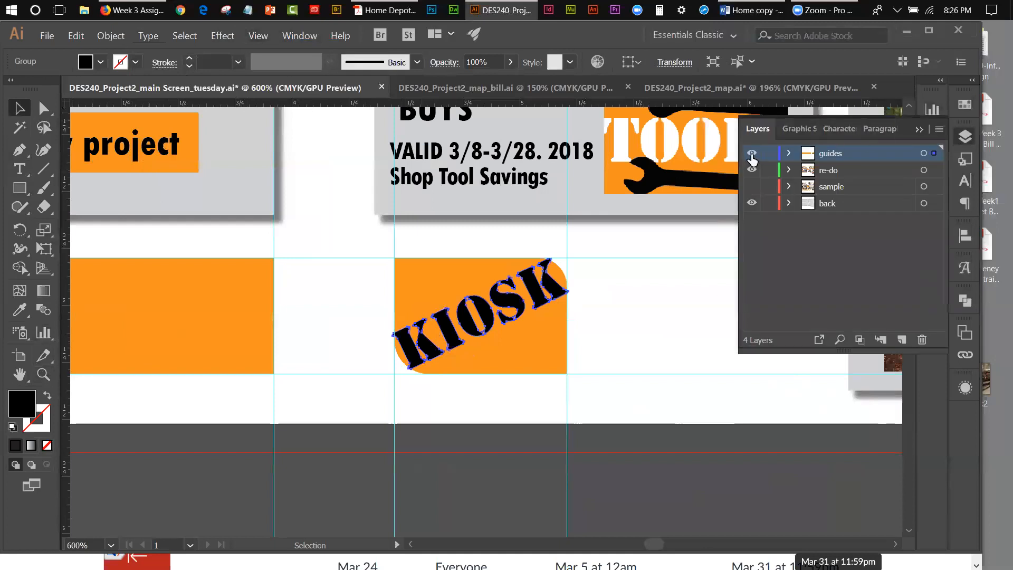
left_click(752, 154)
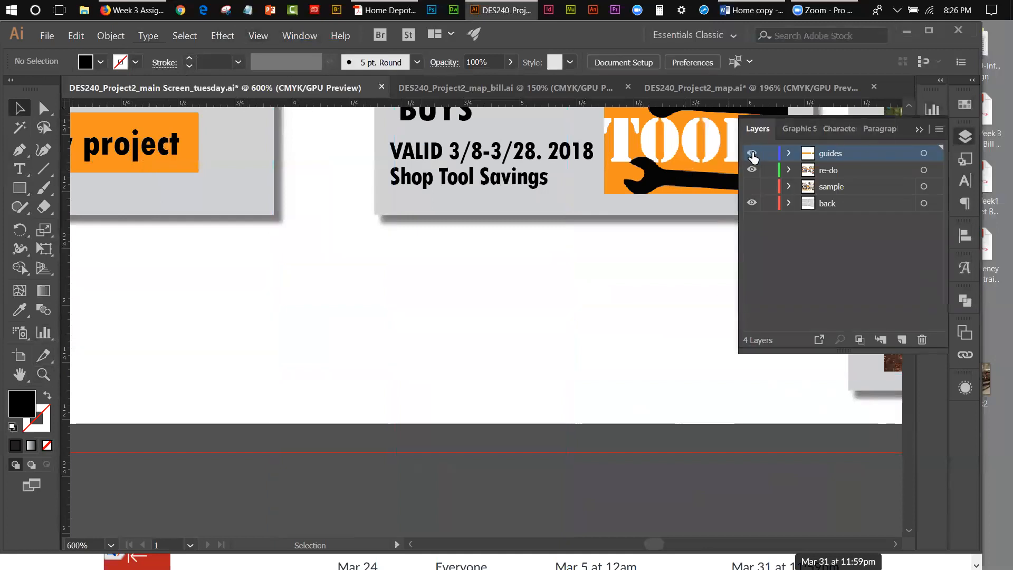
left_click(752, 154)
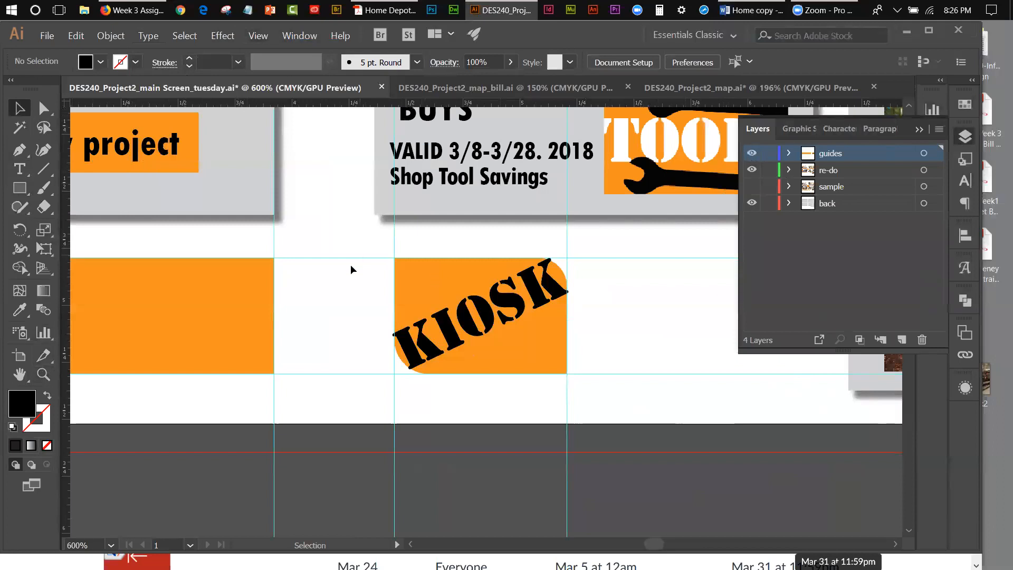
left_click(244, 290)
left_click(416, 287, "shift")
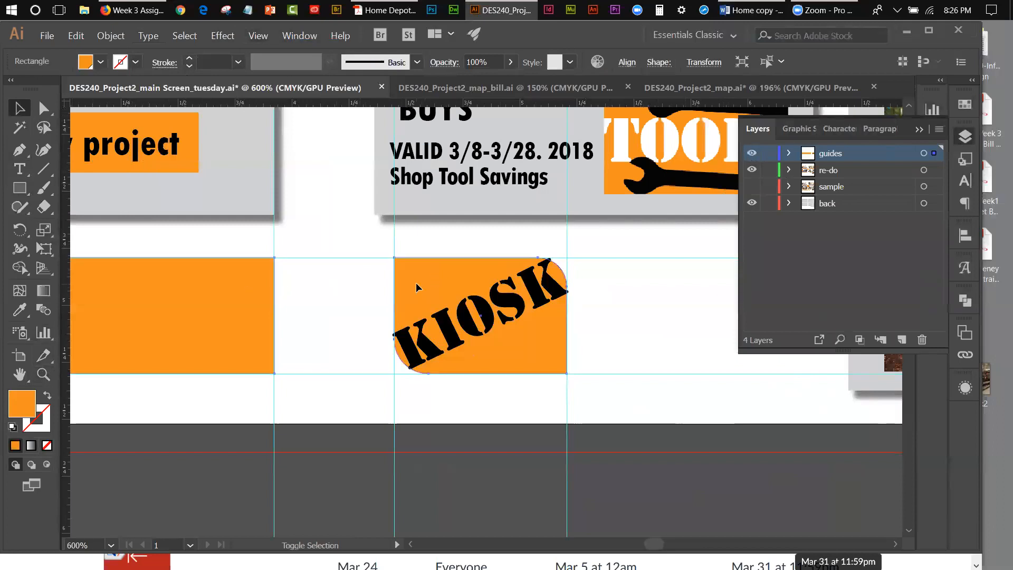
left_click(493, 318, "shift")
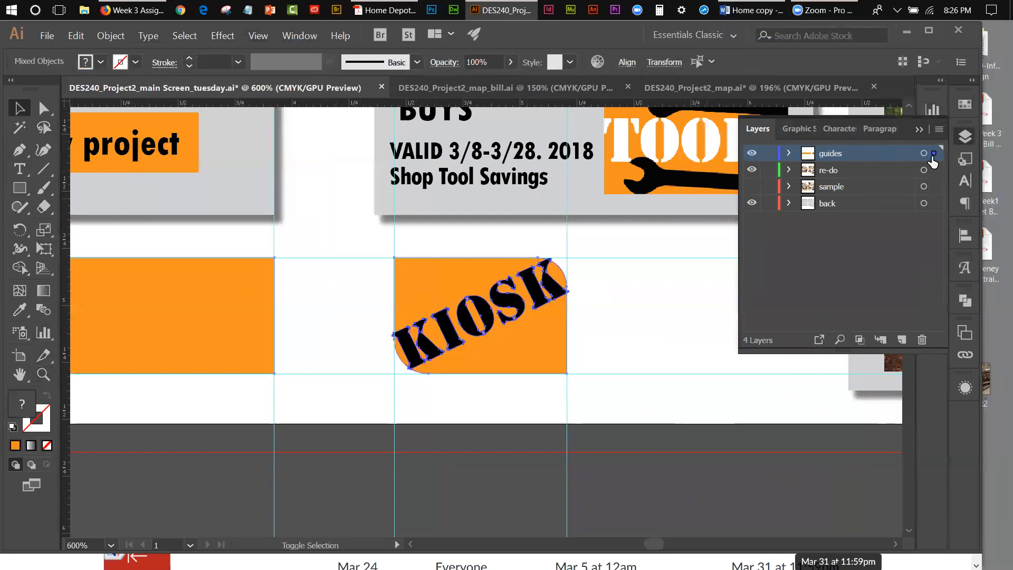
left_click_drag(937, 167, 934, 170)
left_click(752, 154)
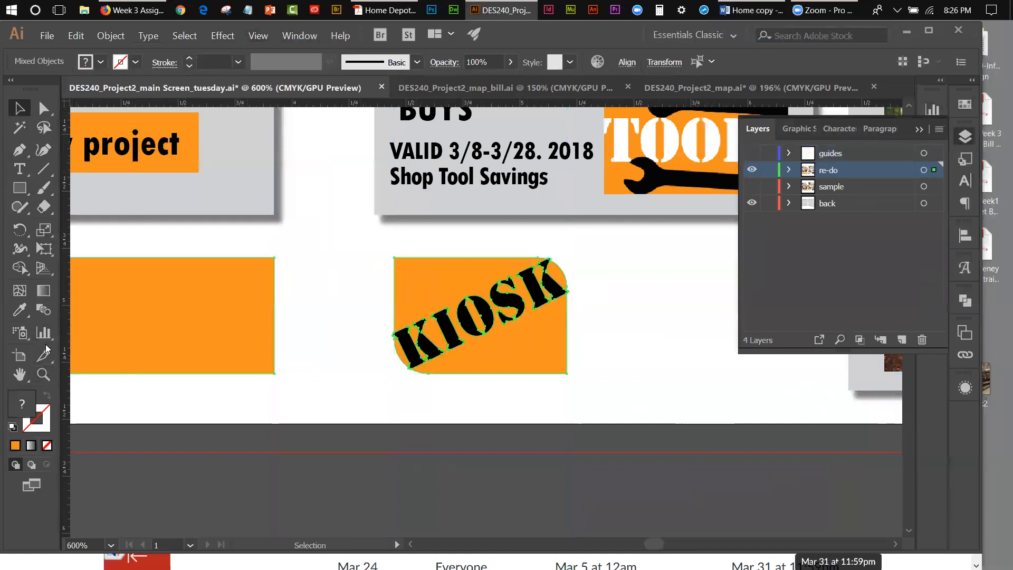
Step: Divide the orange rounded shape and the overlapping KIOSK outlines into separate pieces with Pathfinder Divide, then deselect them
left_click(44, 375)
left_click(467, 314)
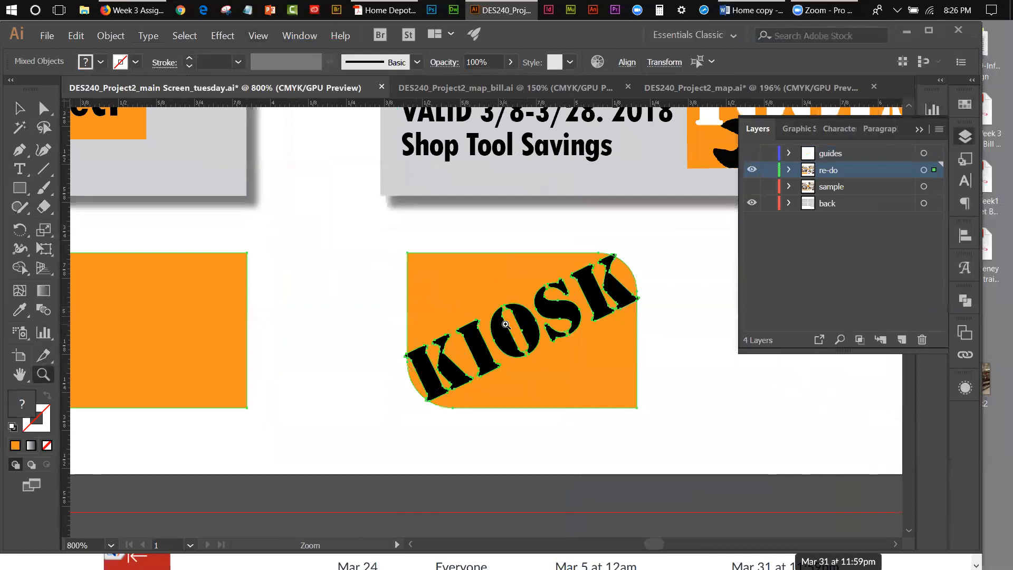
left_click(505, 323)
left_click(920, 129)
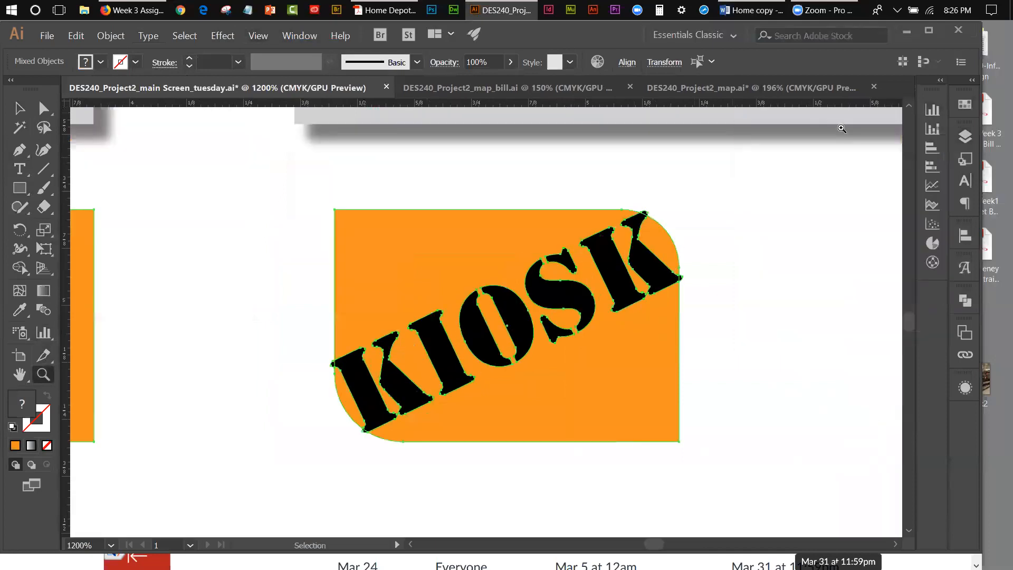
left_click(19, 108)
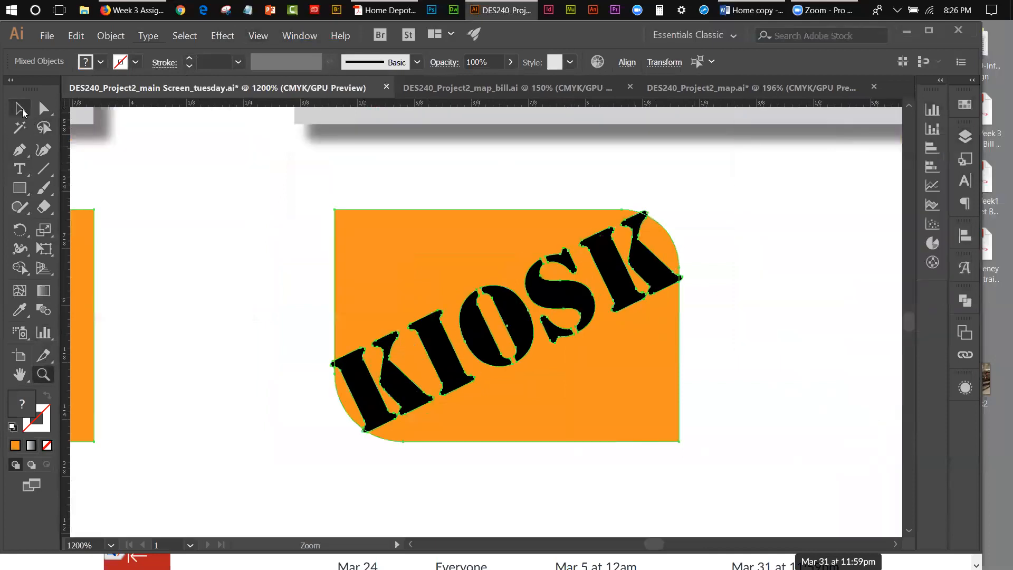
left_click(163, 177)
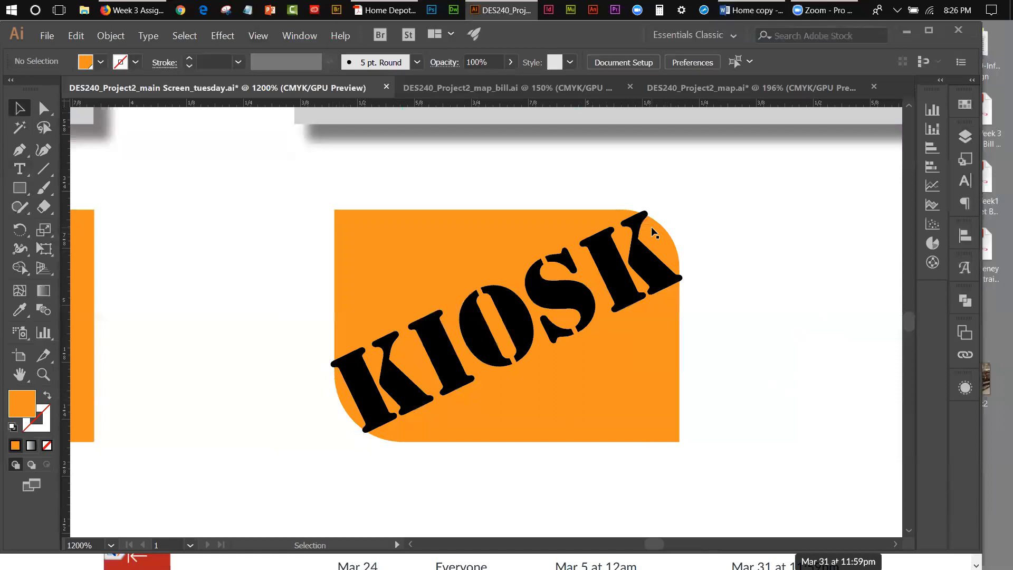
left_click_drag(609, 193, 650, 238)
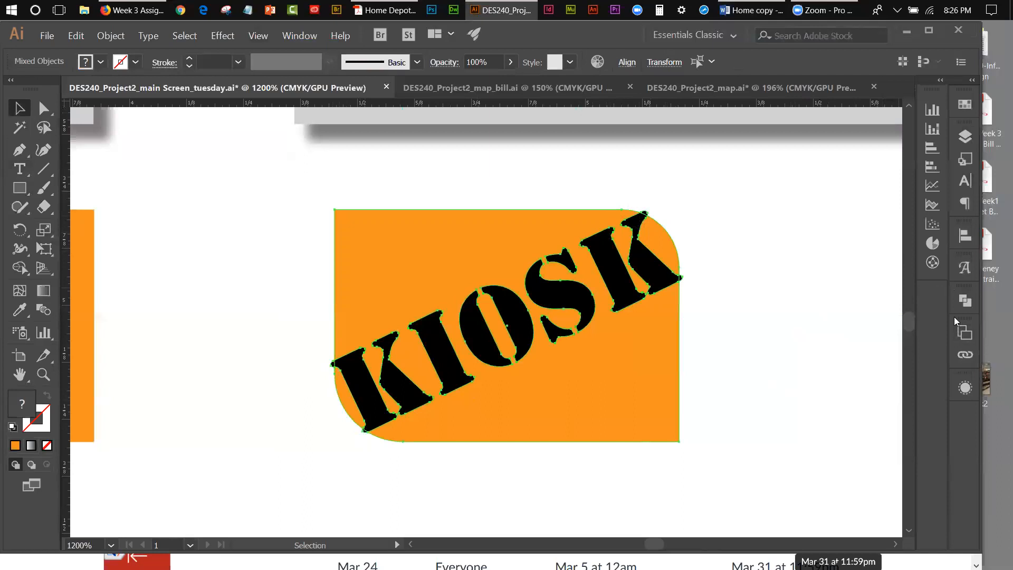
left_click(965, 300)
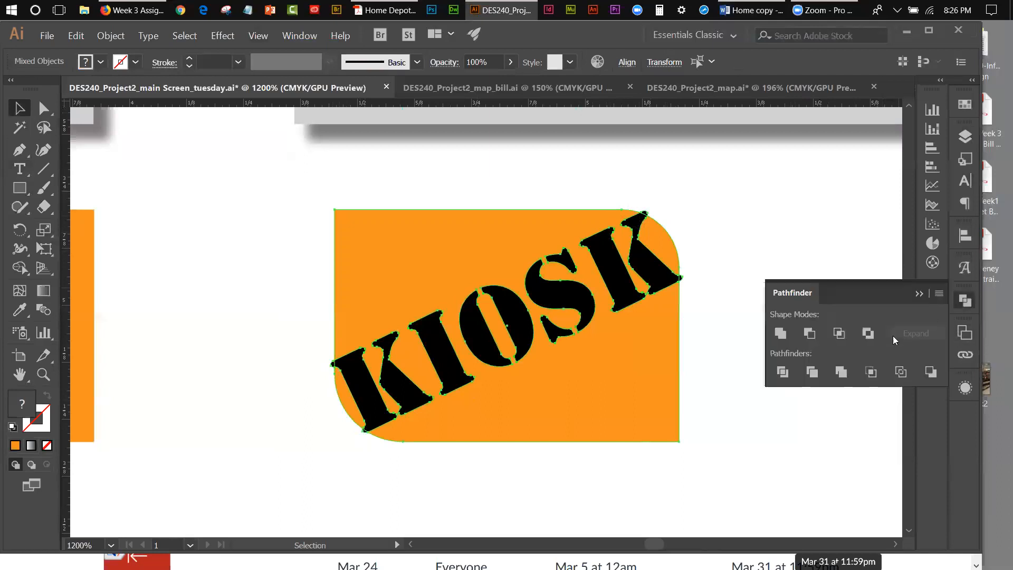
left_click(783, 372)
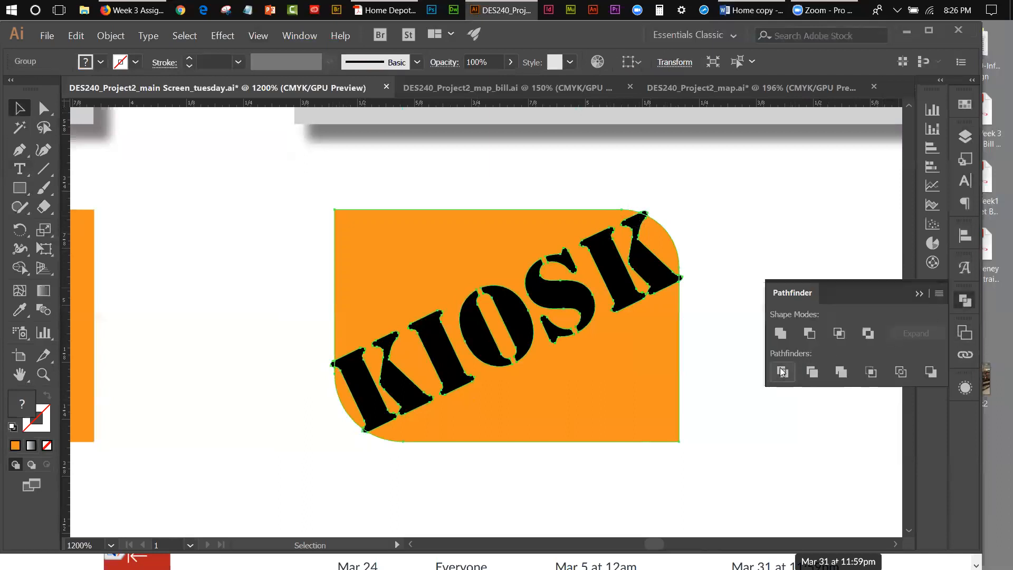
left_click(920, 293)
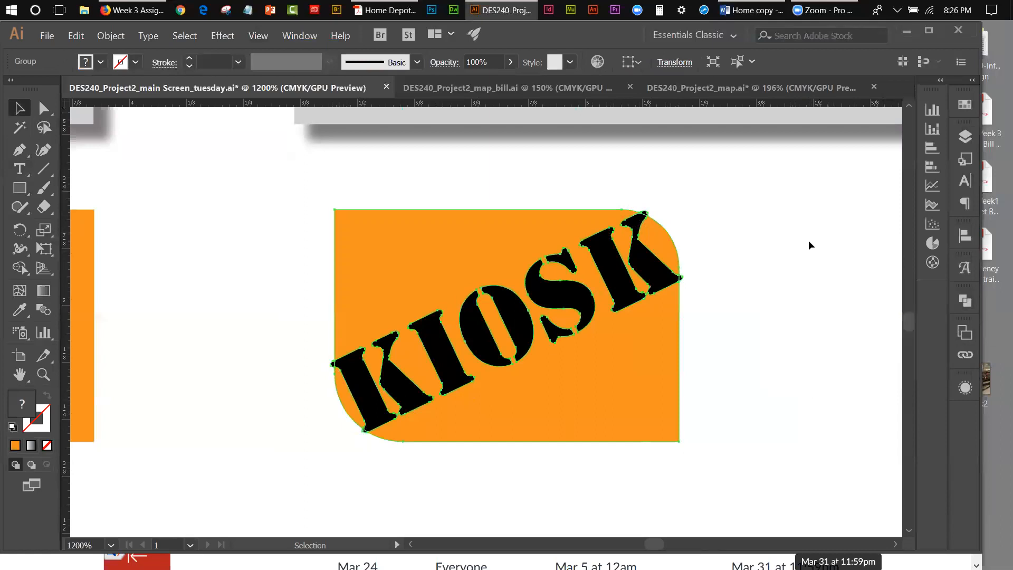
left_click(811, 245)
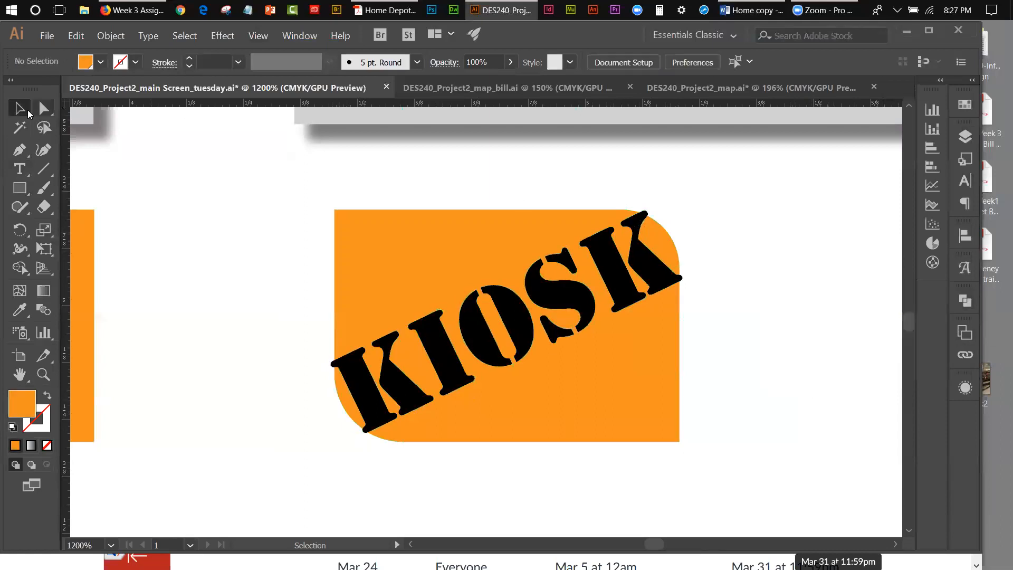
Step: With the Group Selection tool, delete the two fragments of the last K that overhang the orange shape's upper rounded corner
left_click_drag(44, 113, 209, 127)
left_click_drag(74, 120, 780, 184)
left_click(803, 213)
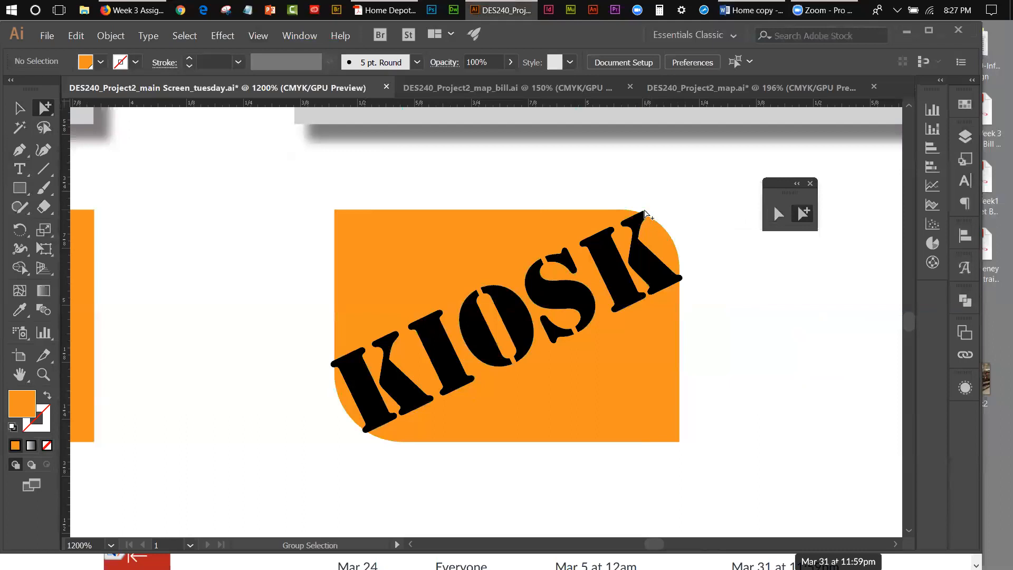
left_click(645, 213)
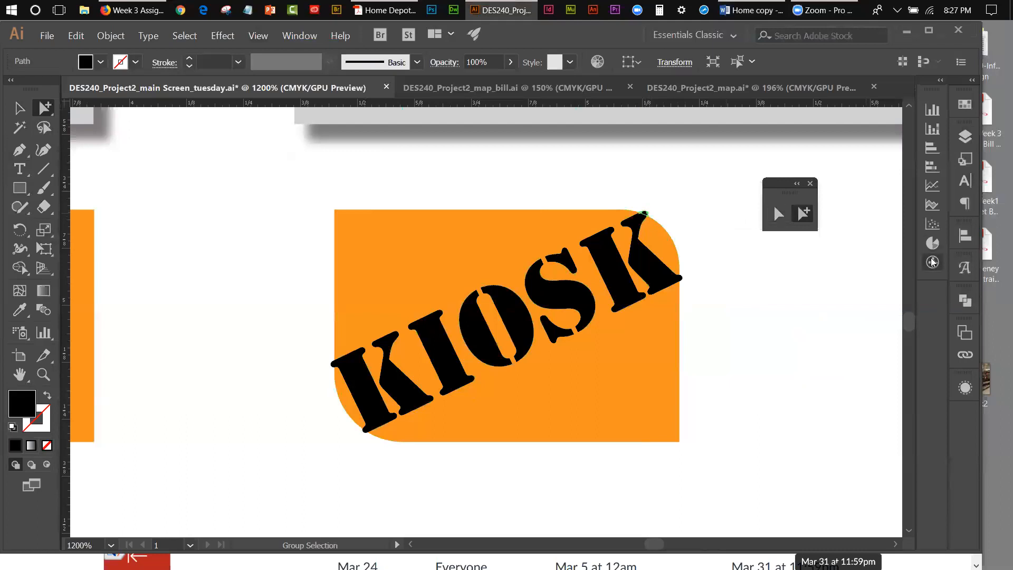
key("ctrl+shift+a")
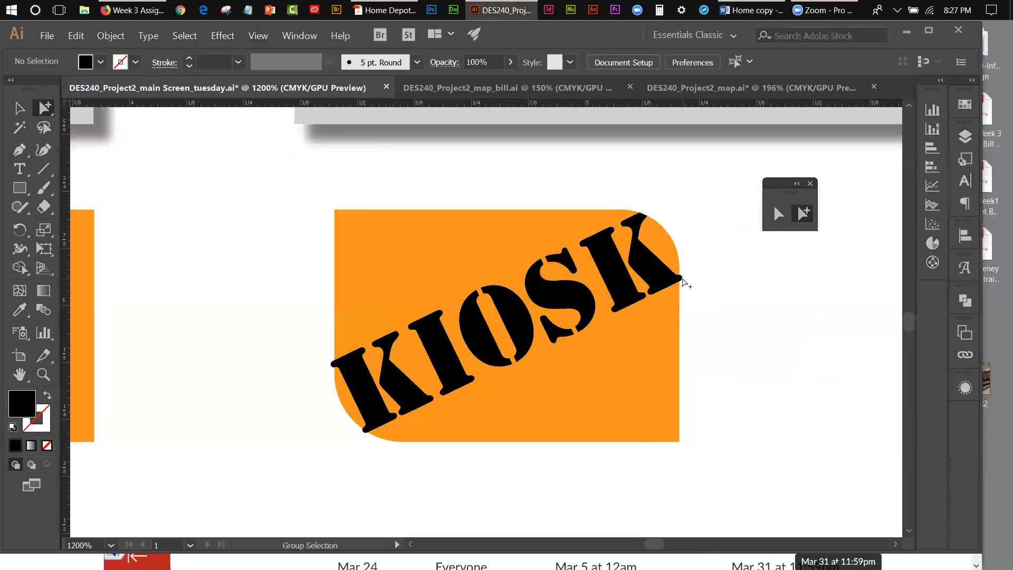
left_click(680, 278)
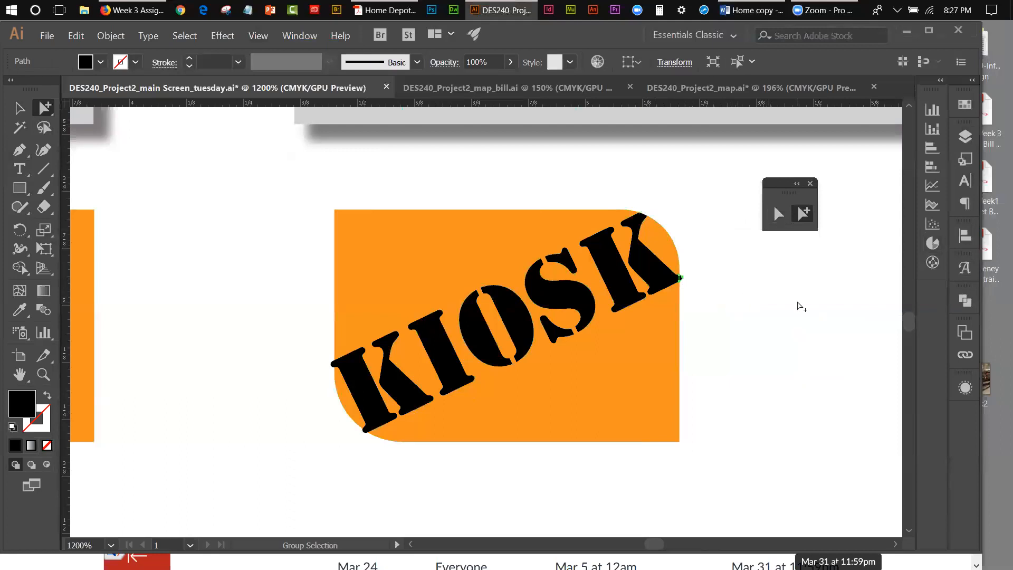
left_click(798, 303)
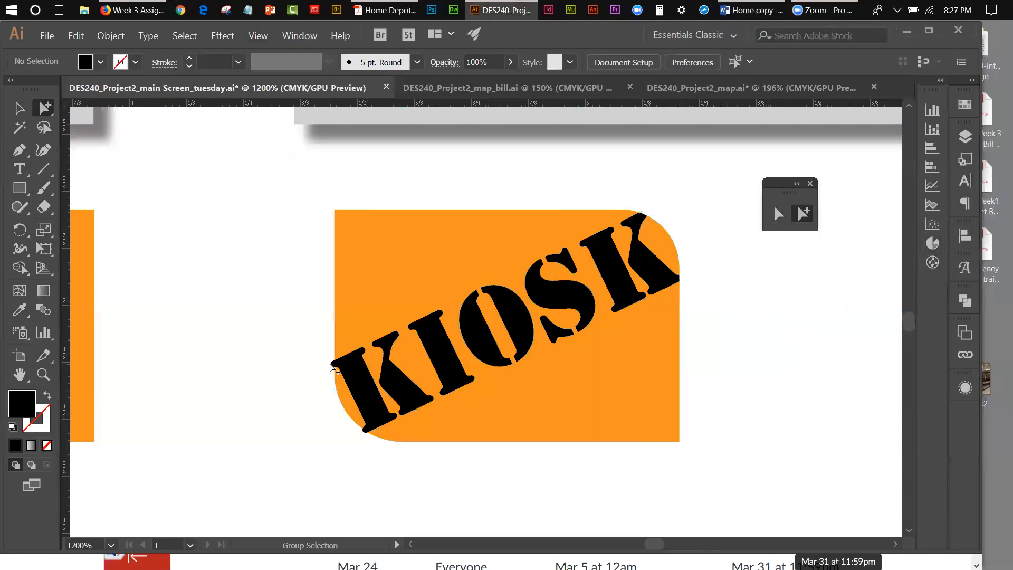
Step: Delete the two fragments of the first K that overhang the orange shape's lower rounded corner
left_click(331, 364)
key("Delete")
left_click(361, 434)
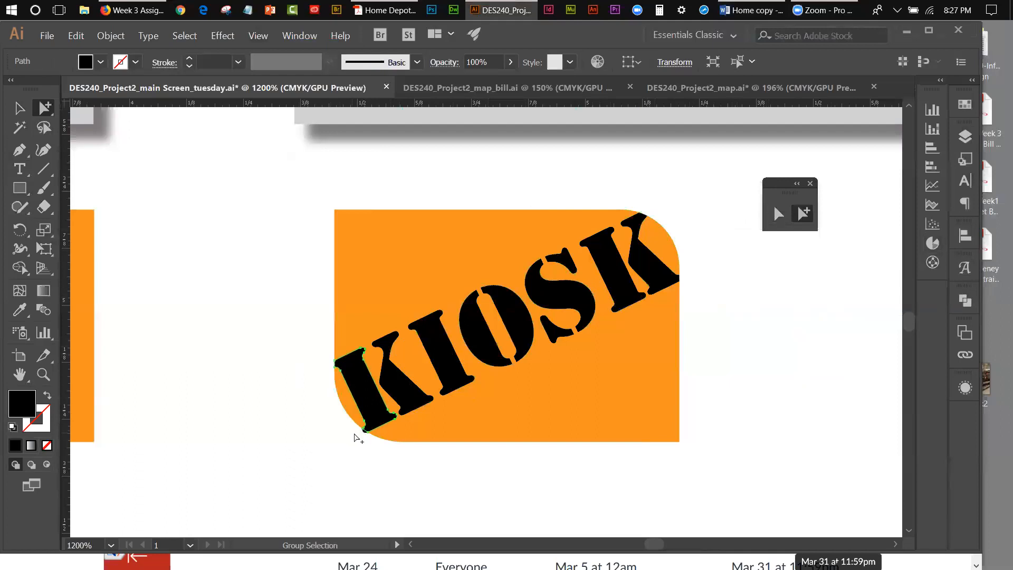
left_click(364, 438)
left_click(366, 463)
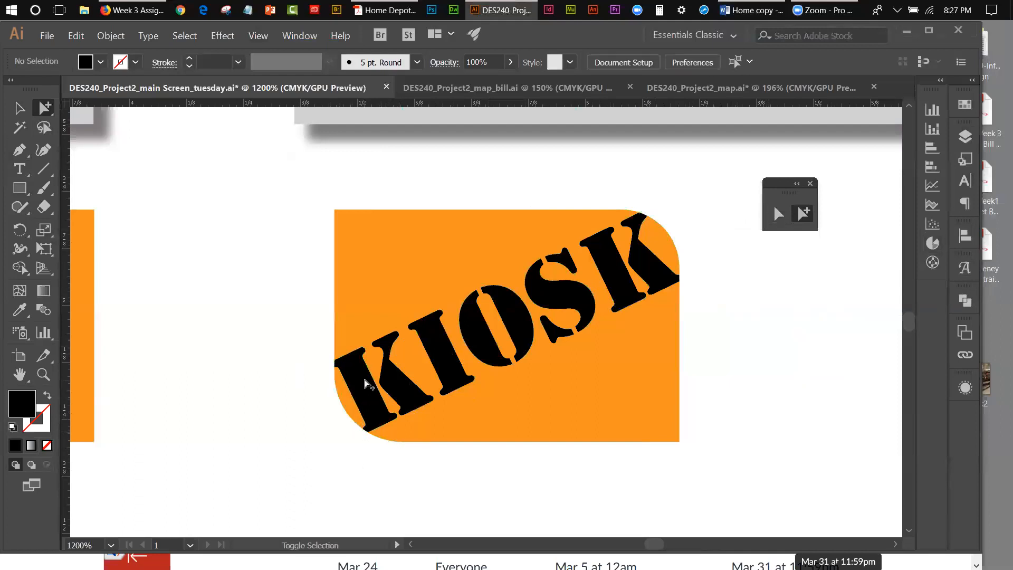
Step: Fill all the KIOSK letter pieces with white, then deselect them with the whole artboard in view
left_click(370, 385)
left_click(443, 376, "shift")
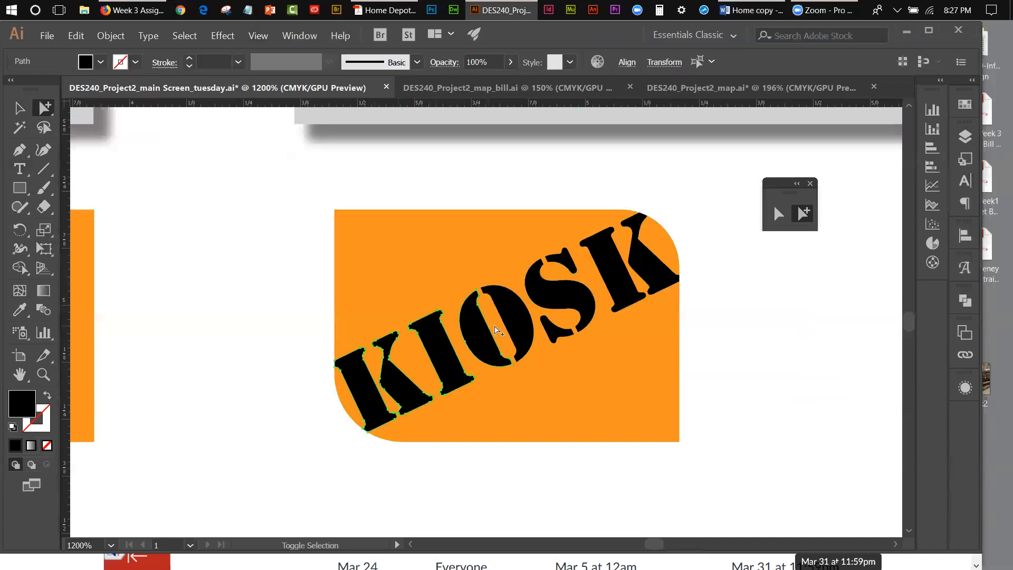
left_click(525, 322, "shift")
left_click(554, 296, "shift")
left_click(608, 261, "shift")
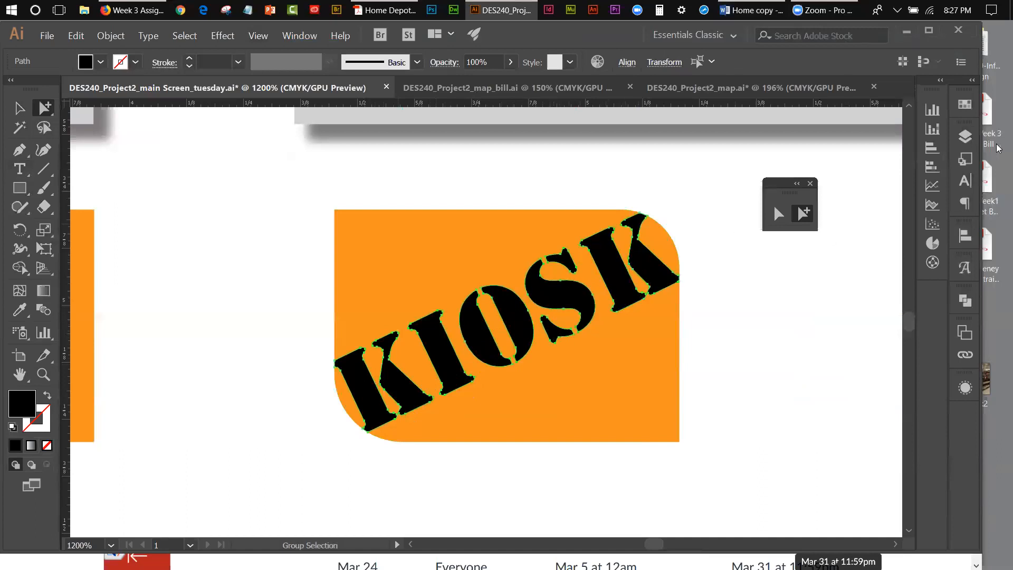
left_click(971, 105)
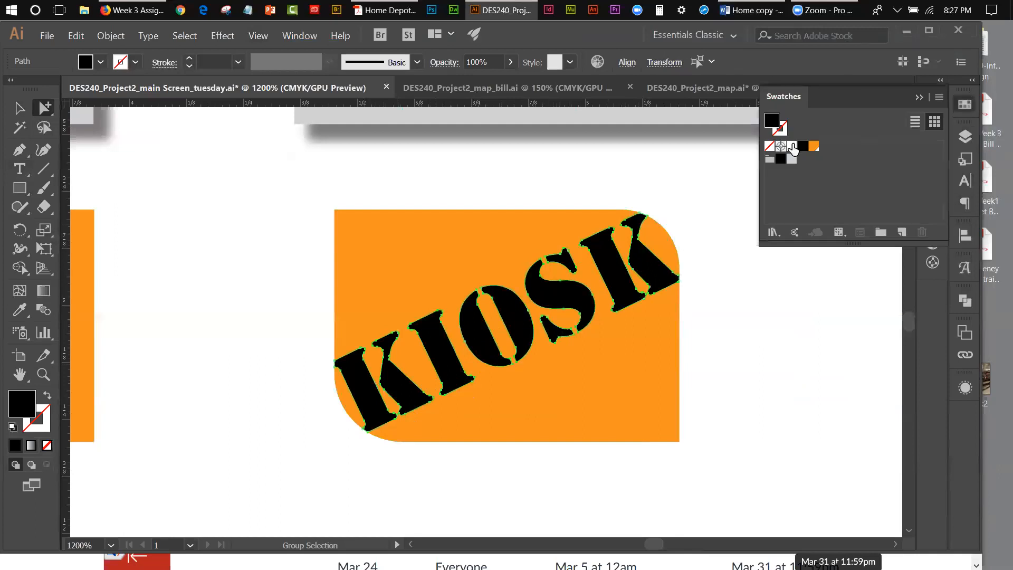
left_click(792, 146)
left_click(19, 108)
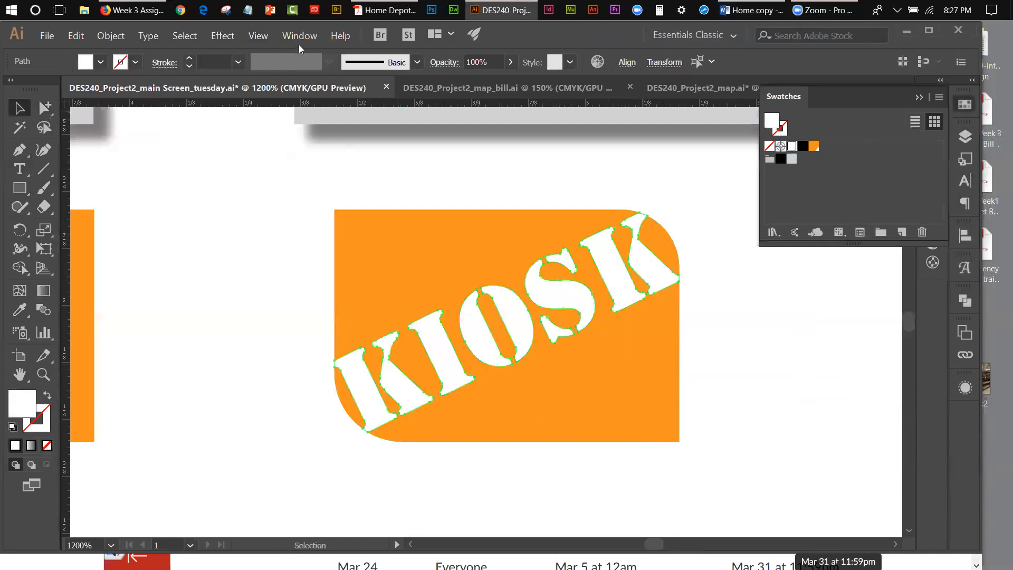
left_click(258, 35)
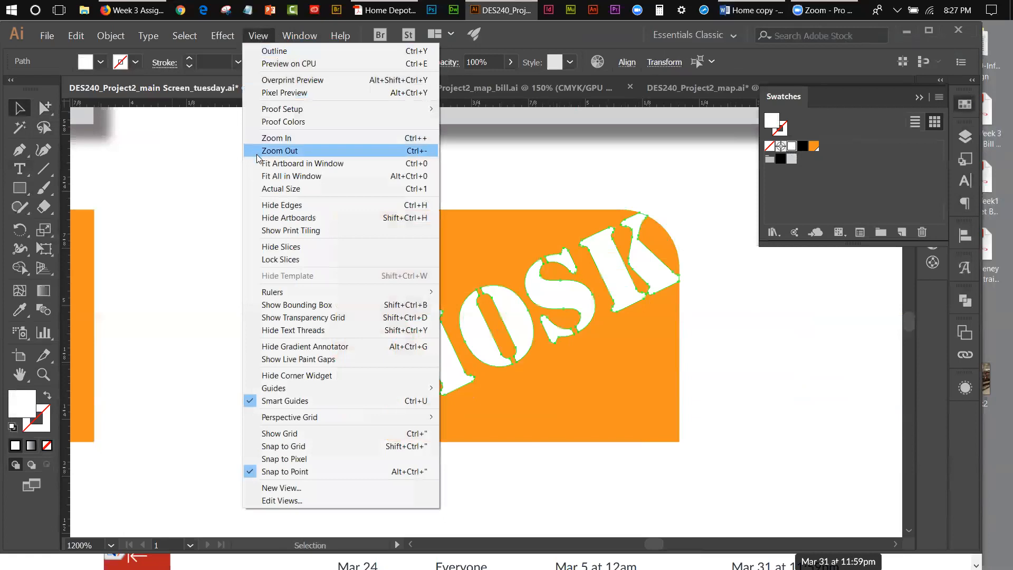
left_click(288, 163)
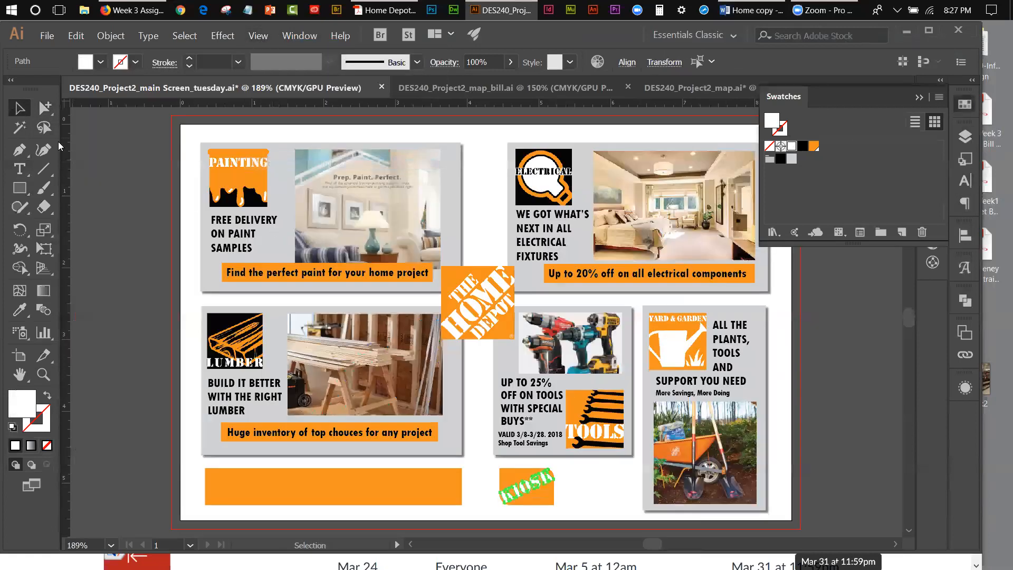
left_click(574, 492)
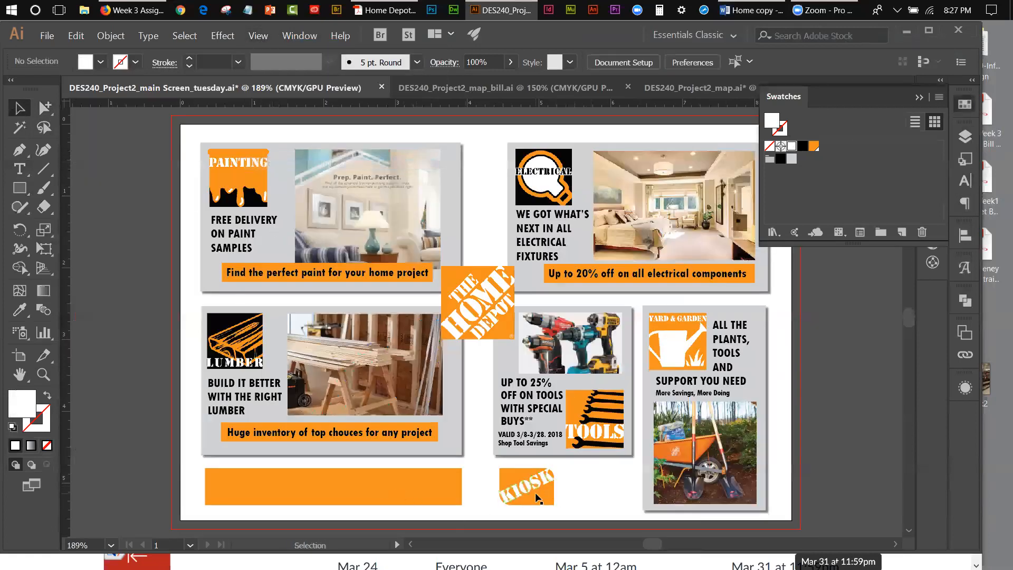
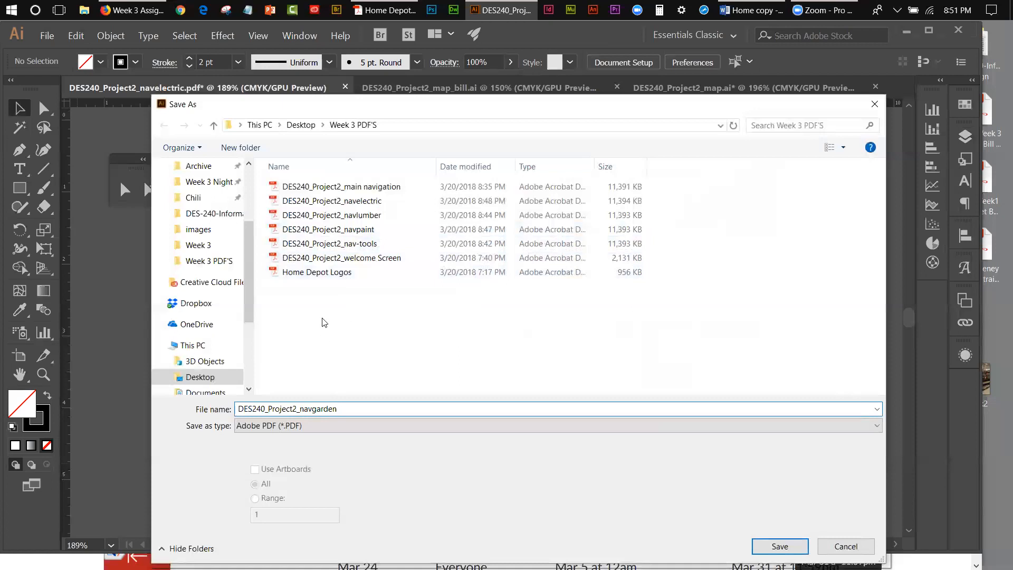
Step: Save the garden navigation screen as the PDF DES240_Project2_navgarden with the Illustrator Default preset
left_click(780, 546)
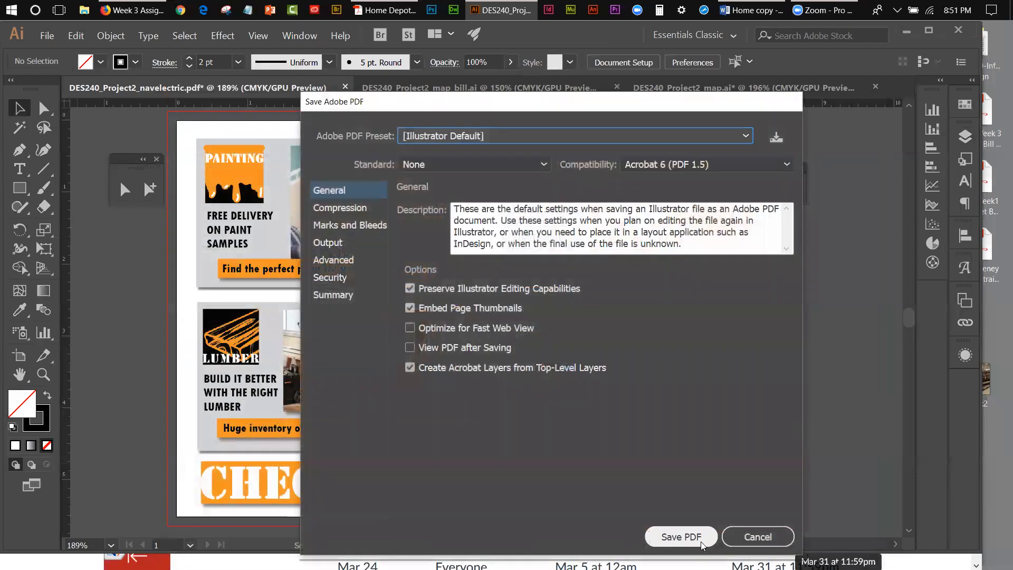
left_click(701, 544)
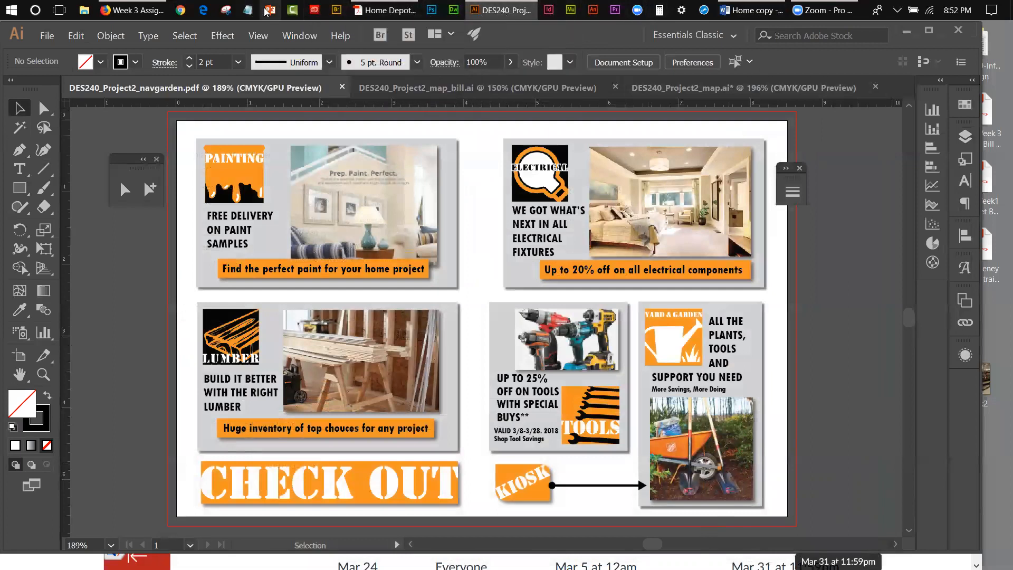
Step: Switch to Adobe Acrobat Pro DC, close Home Depot-e-pub.pdf and show the overview of available tools
left_click(371, 11)
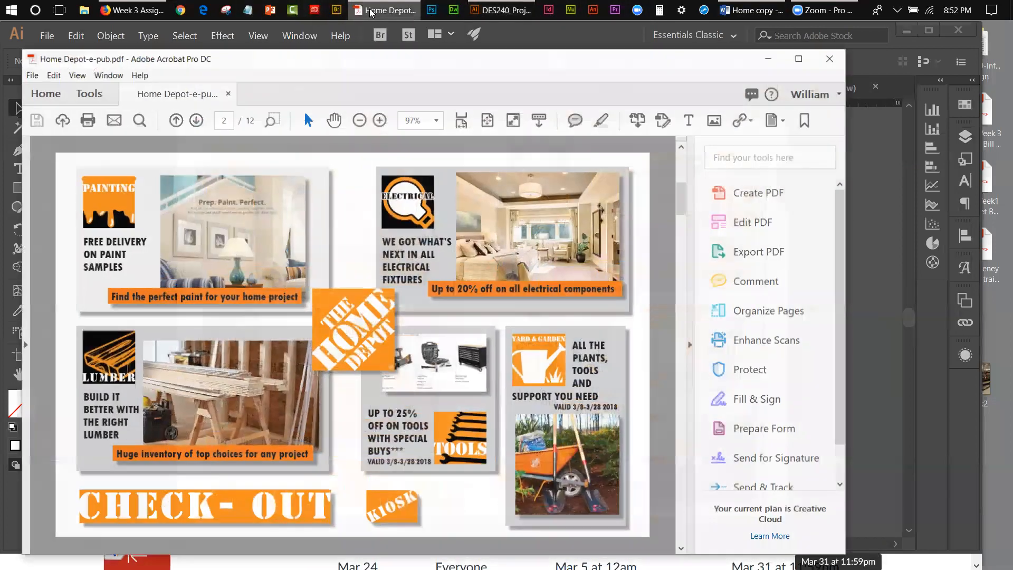
left_click(226, 95)
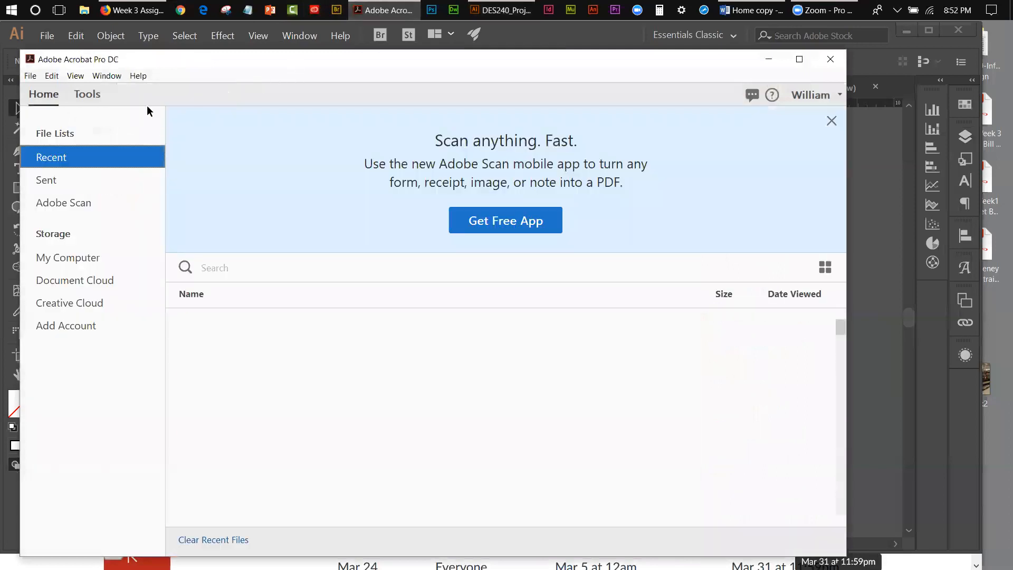
left_click(87, 95)
Step: Minimize Illustrator and the browser, open the Week 3 PDF'S folder from the desktop and place its window beside Acrobat
left_click(910, 29)
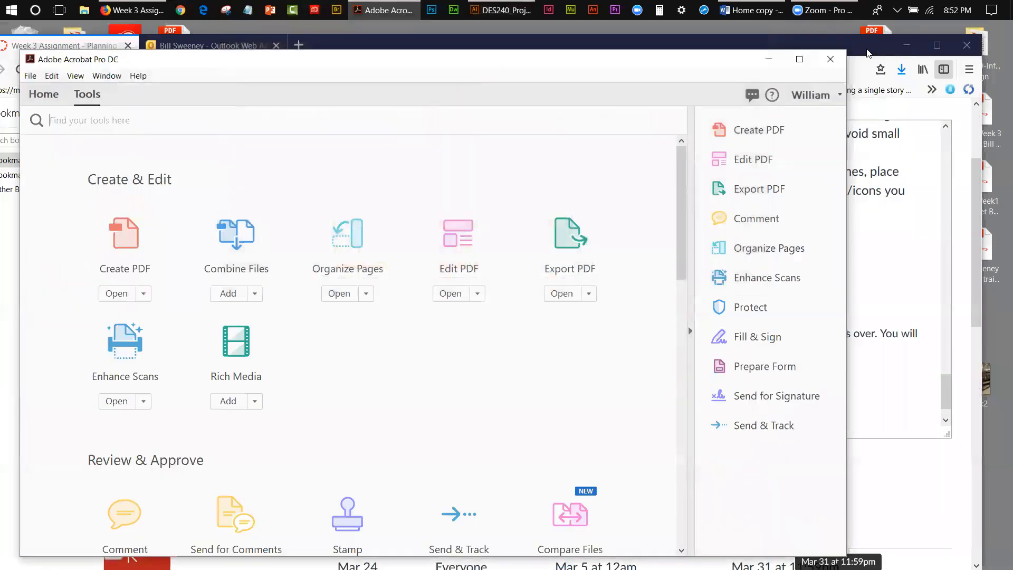
left_click(867, 53)
left_click(905, 47)
double_click(939, 136)
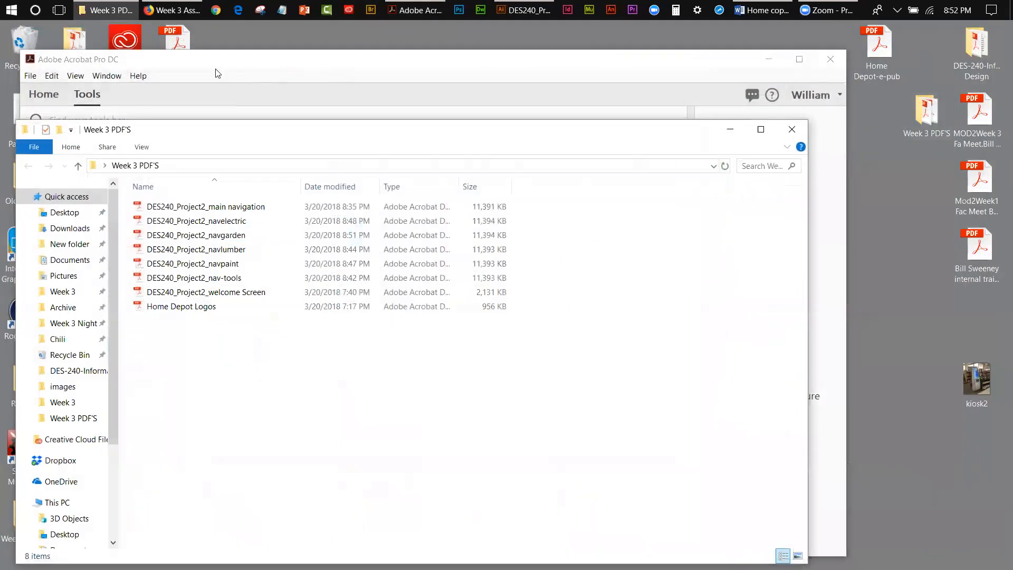
left_click_drag(216, 135, 762, 96)
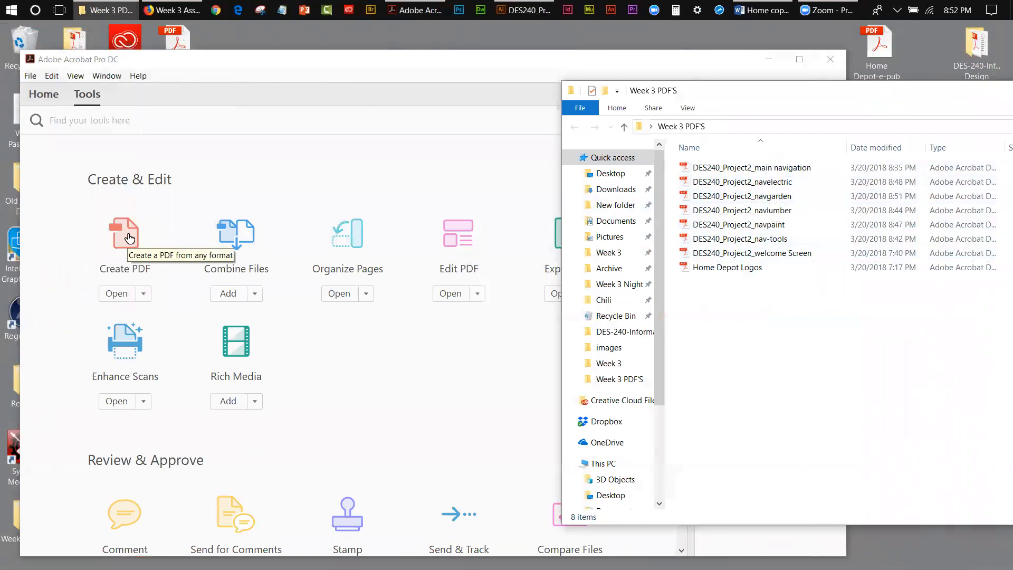
left_click(161, 74)
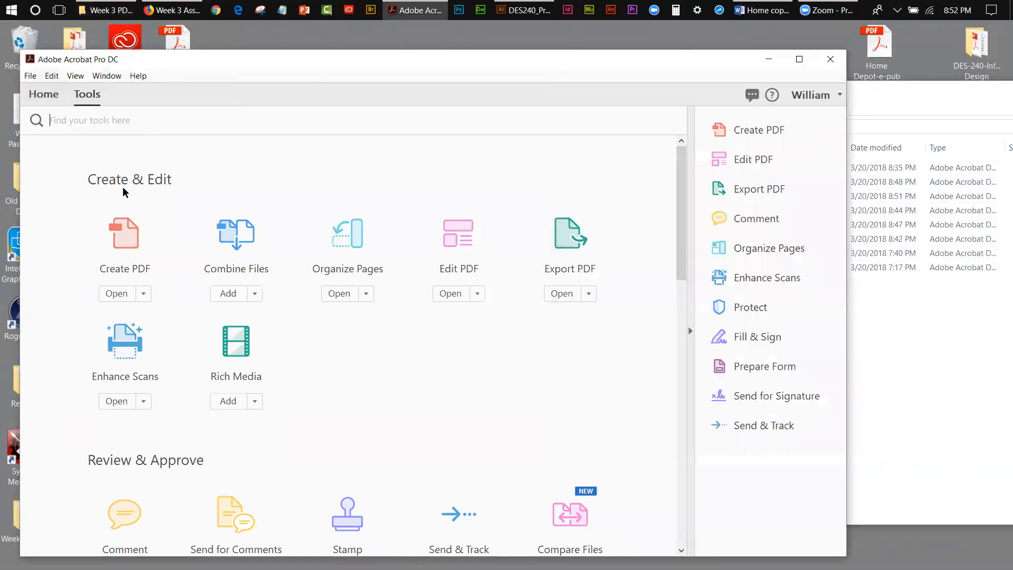
left_click(888, 95)
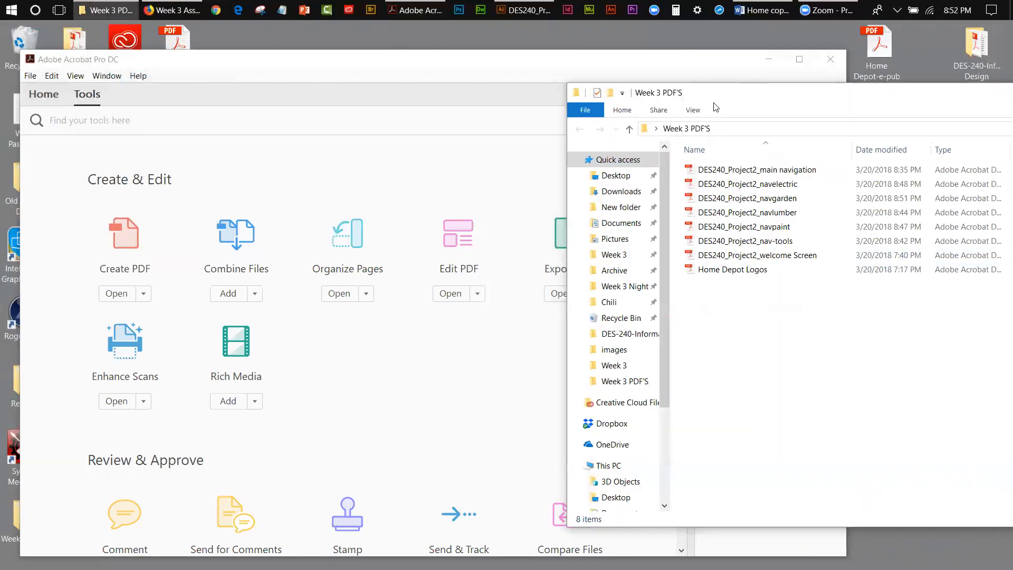
left_click_drag(721, 104, 981, 103)
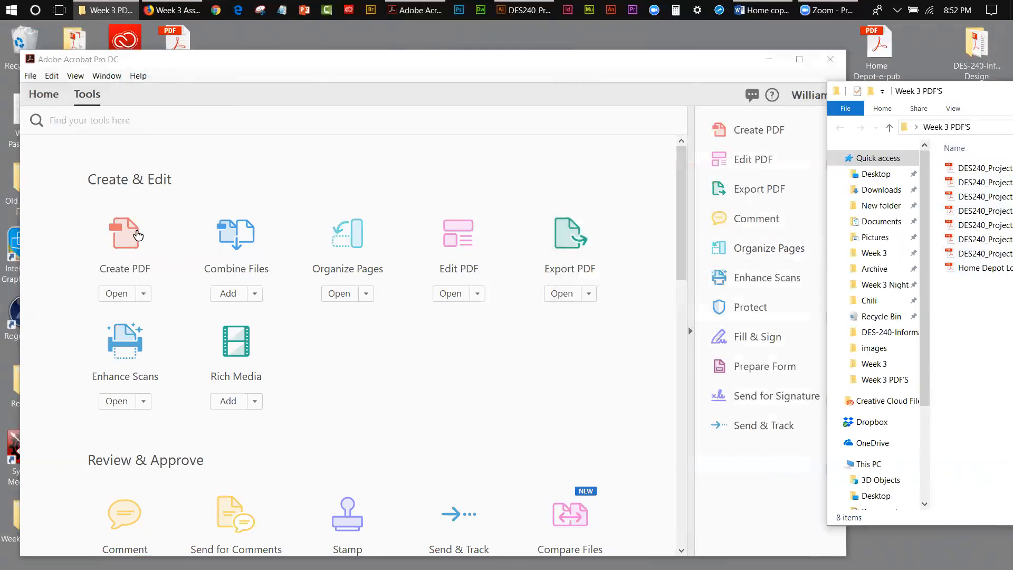
Step: Start Acrobat's Create PDF tool and choose multiple files as the source
left_click(133, 237)
left_click(133, 237)
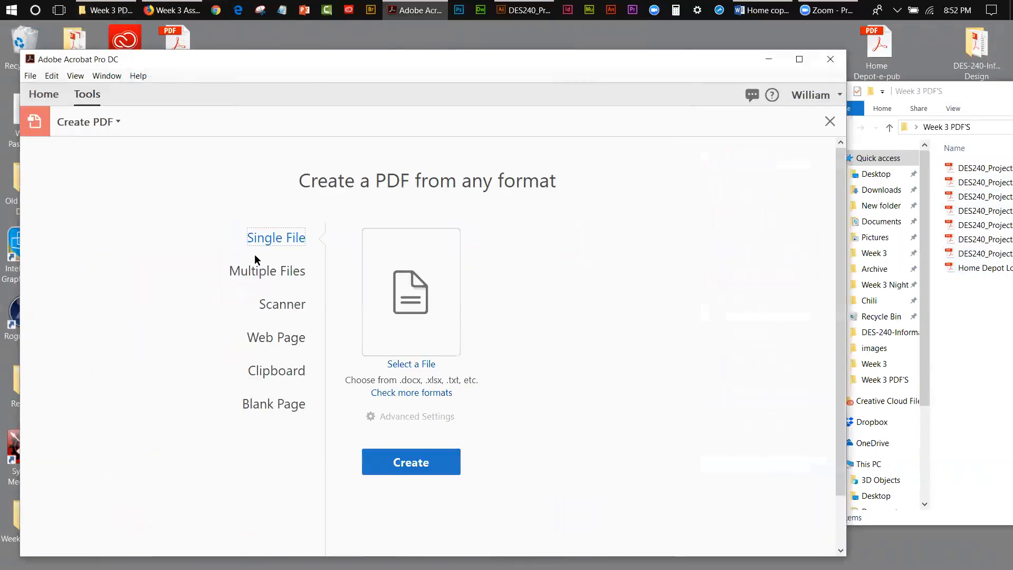
left_click(267, 273)
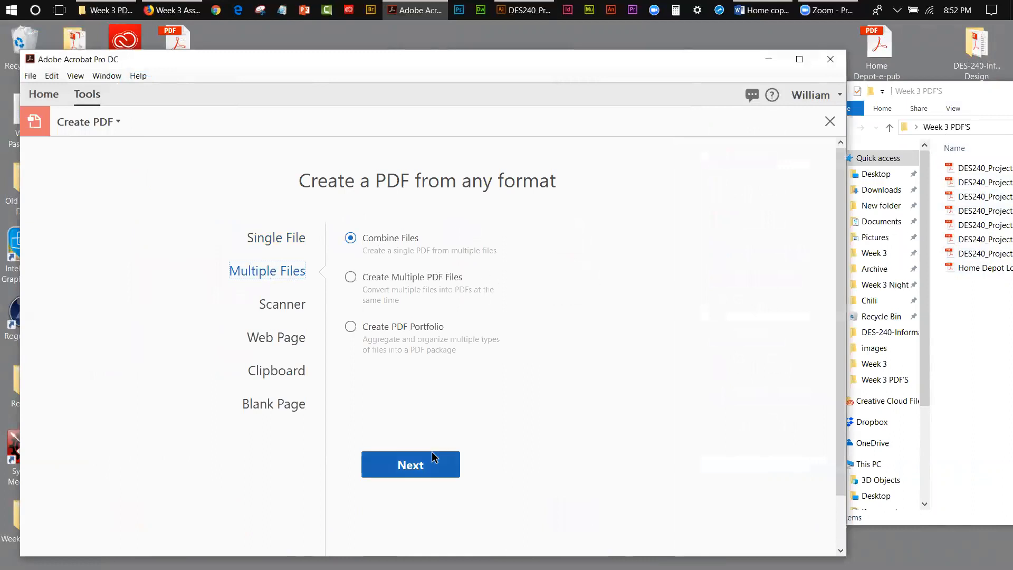
left_click(47, 95)
left_click(88, 94)
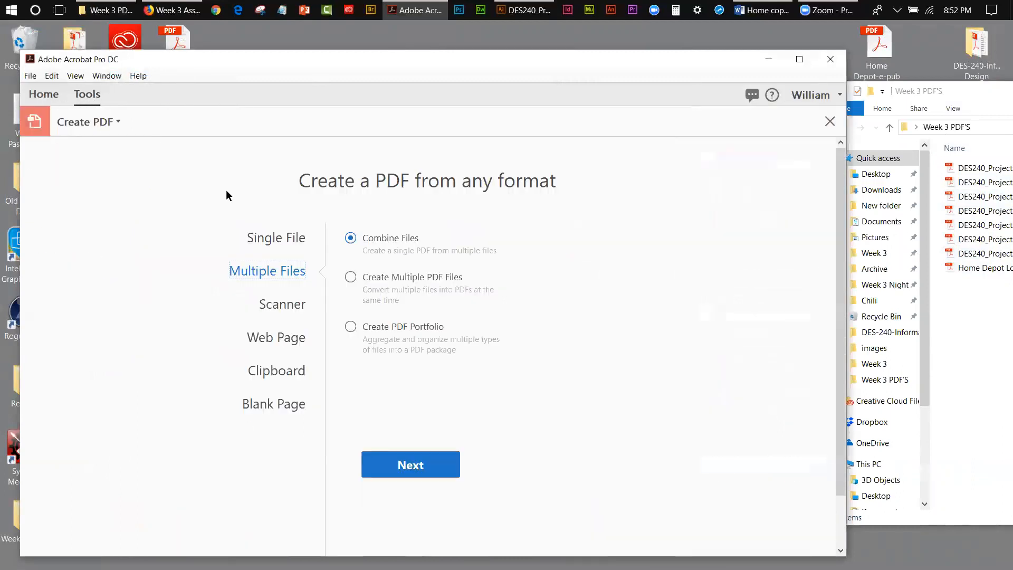
left_click(102, 122)
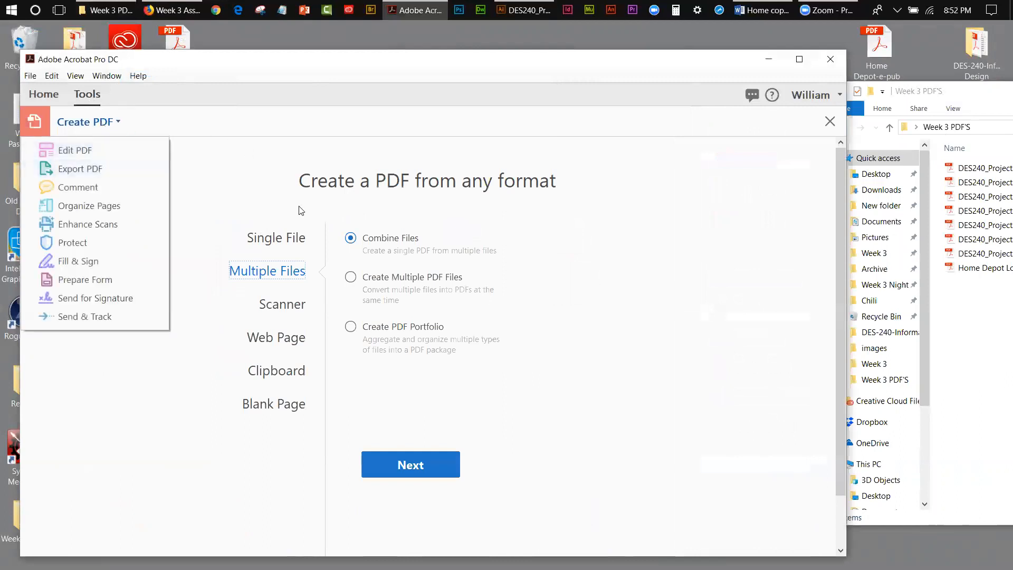
left_click(289, 278)
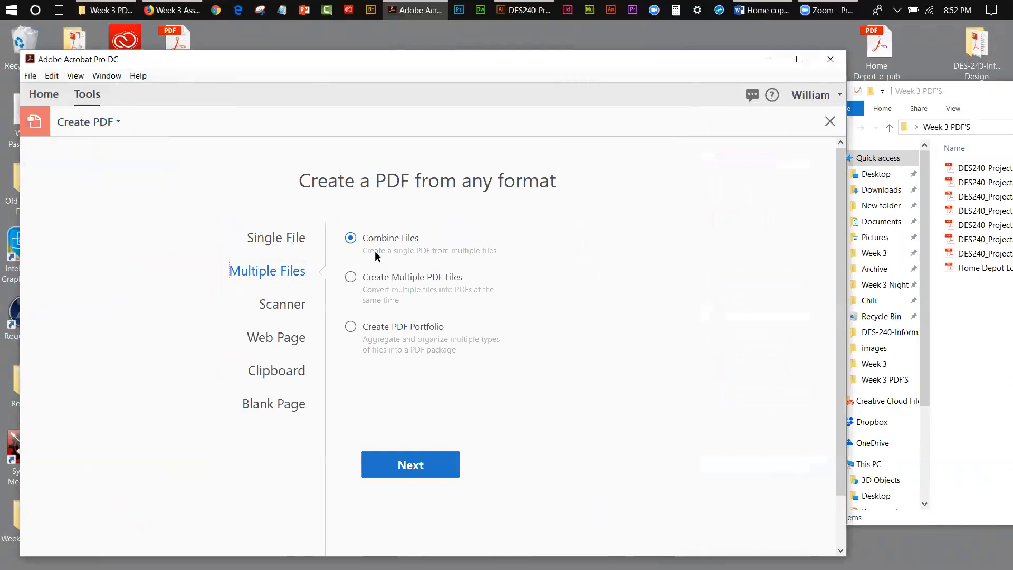
Step: Proceed with Combine Files and add all eight PDFs from the Week 3 PDF'S folder
left_click(404, 460)
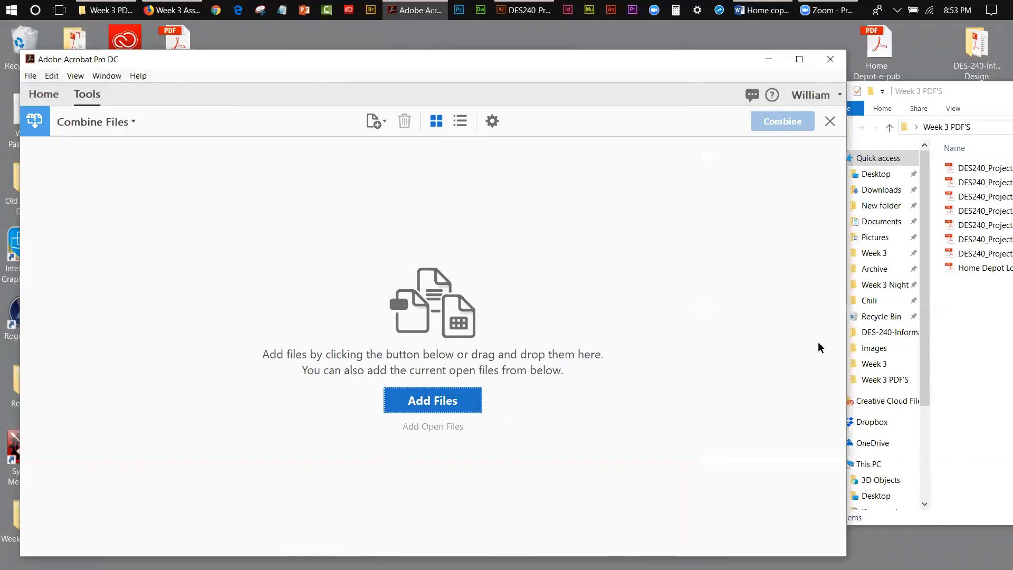
left_click(998, 193)
left_click_drag(937, 169, 994, 285)
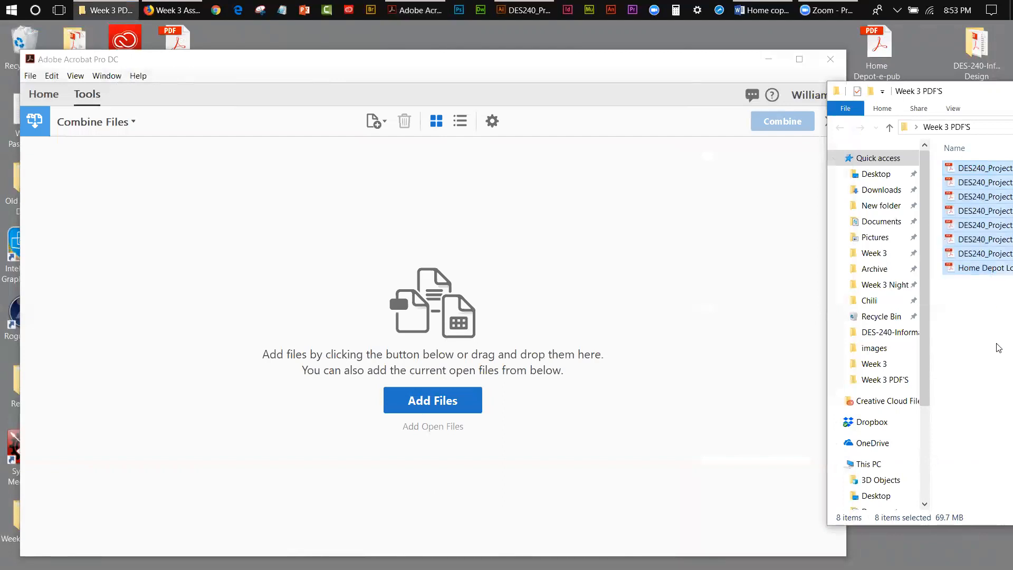
left_click_drag(991, 272, 728, 371)
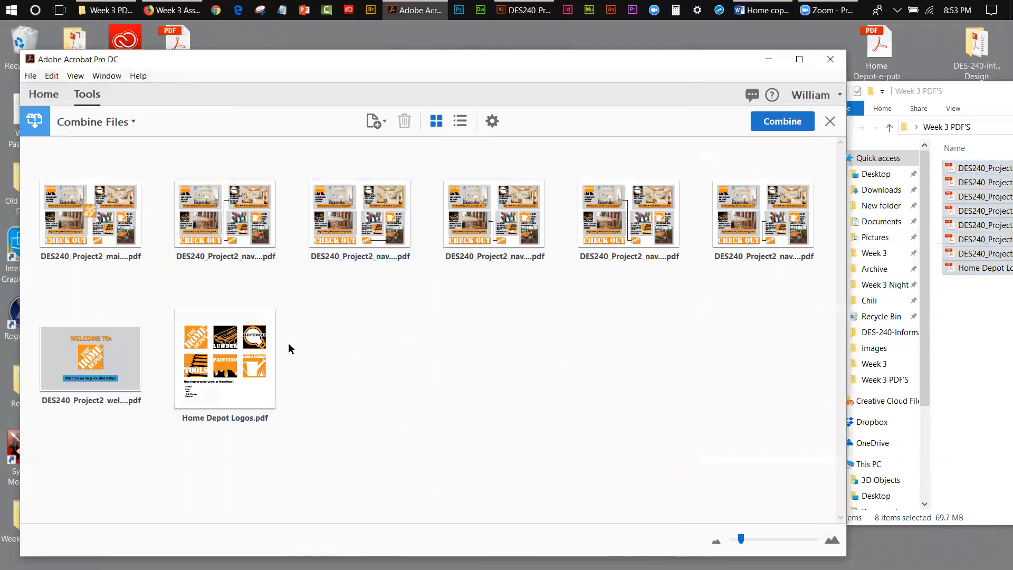
Step: Reorder the files to combine so Home Depot Logos.pdf comes first and the welcome screen PDF second
mouse_move(232, 342)
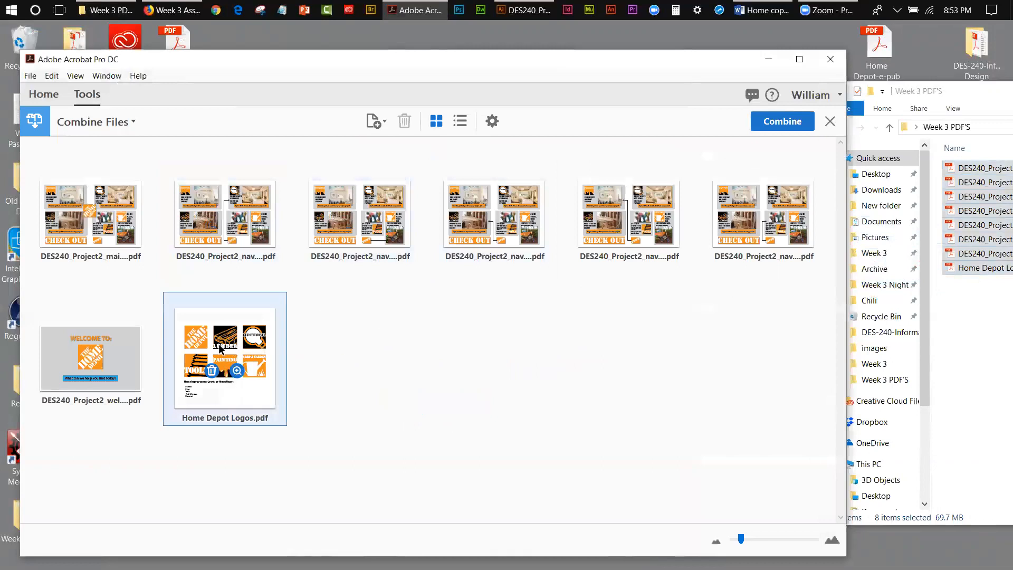
left_click_drag(220, 346, 59, 216)
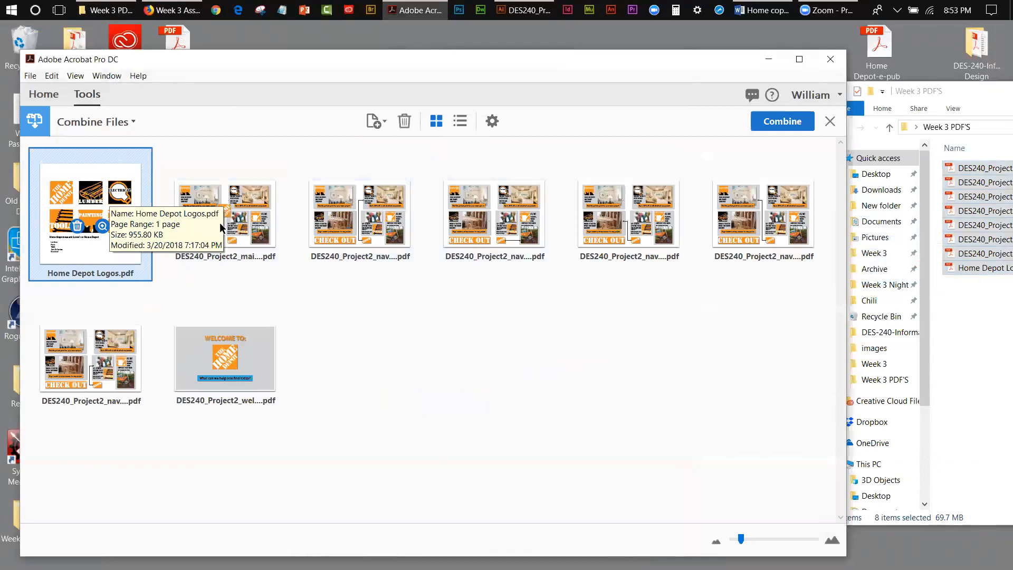
mouse_move(247, 361)
left_click_drag(247, 360, 198, 244)
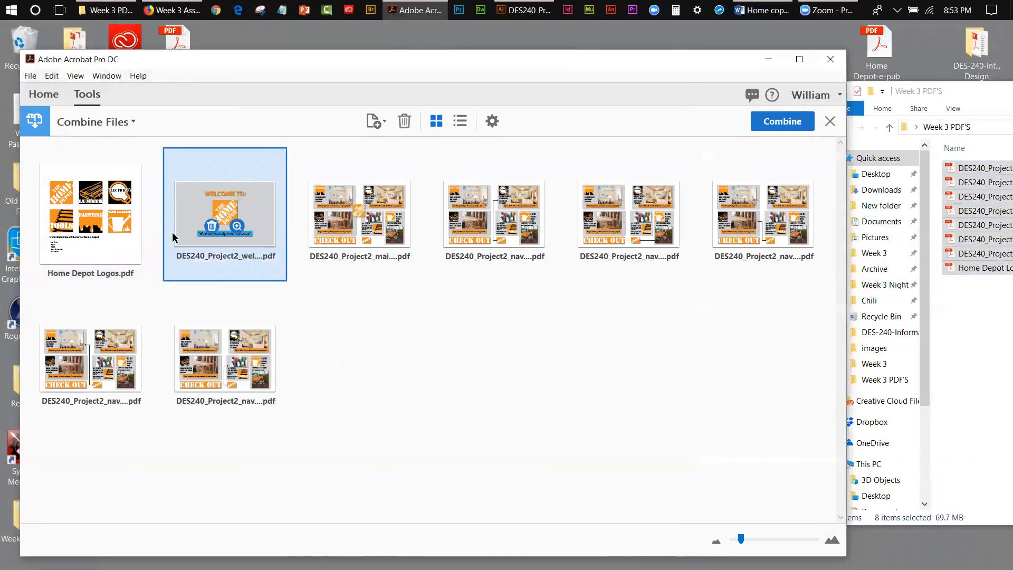
Step: Place the tools, lumber and paint navigation PDFs, in that order, directly after the welcome screen
mouse_move(125, 217)
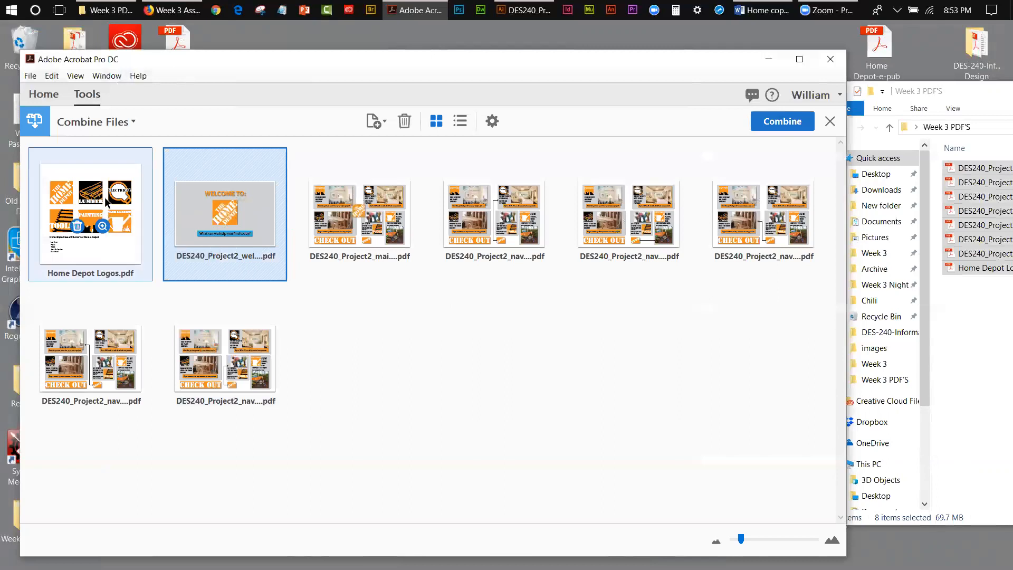
mouse_move(141, 361)
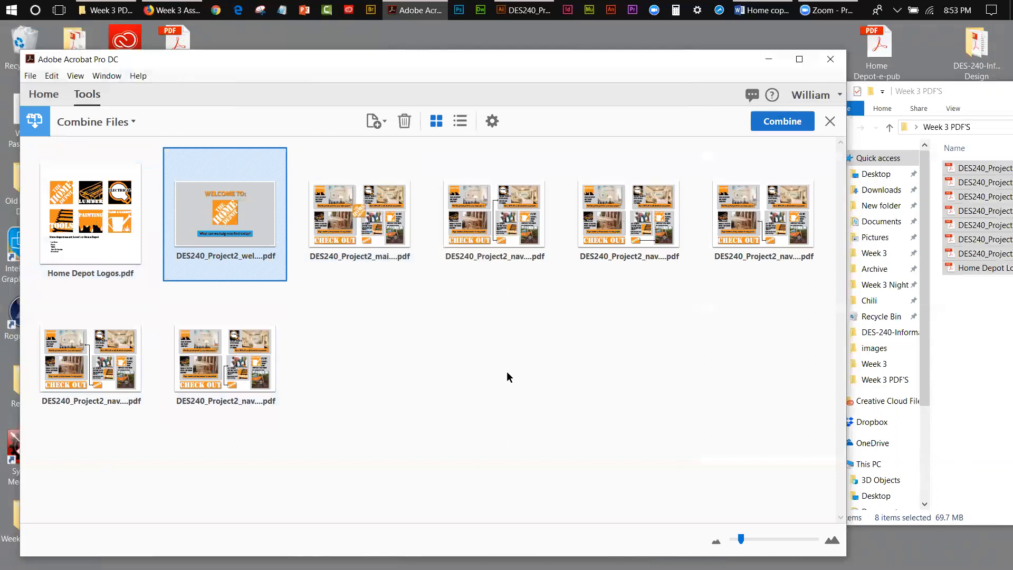
mouse_move(734, 267)
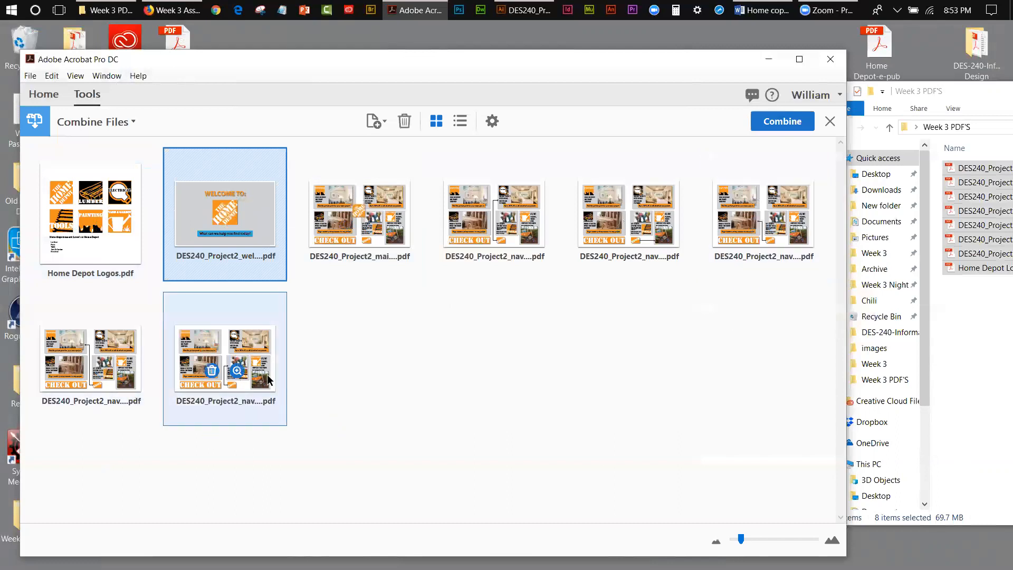
left_click_drag(261, 369, 346, 225)
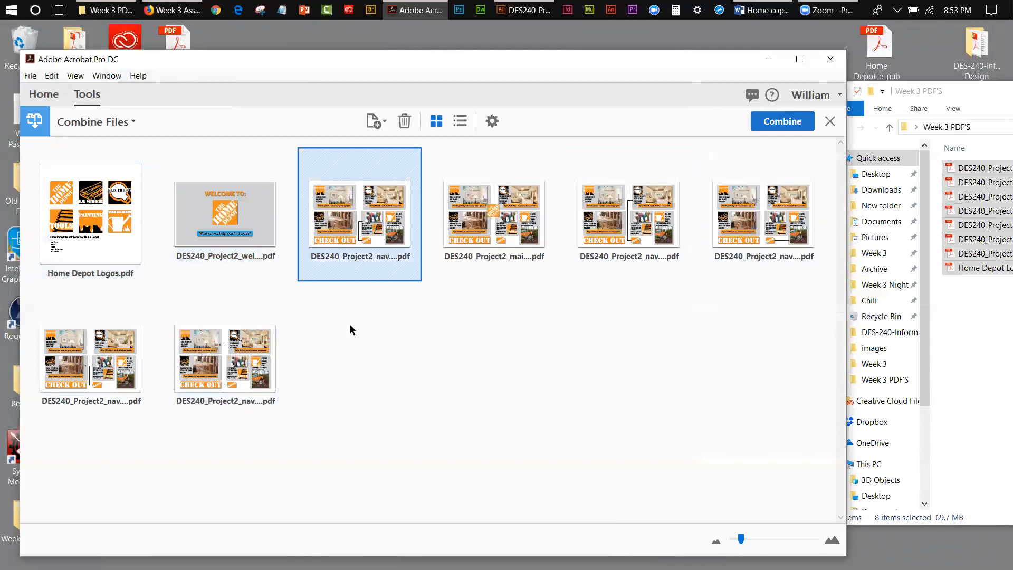
left_click_drag(128, 354, 457, 262)
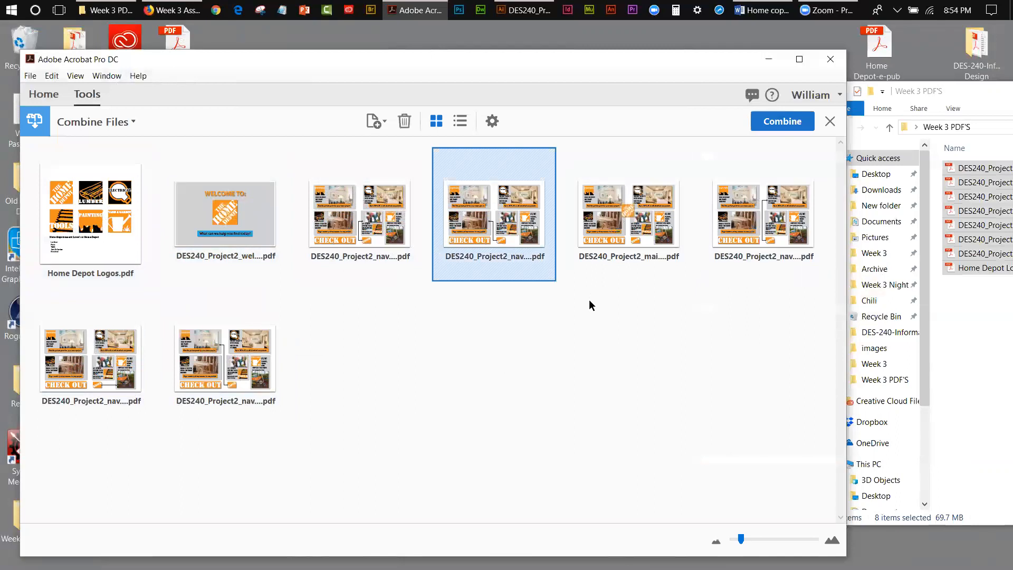
left_click_drag(213, 369, 580, 234)
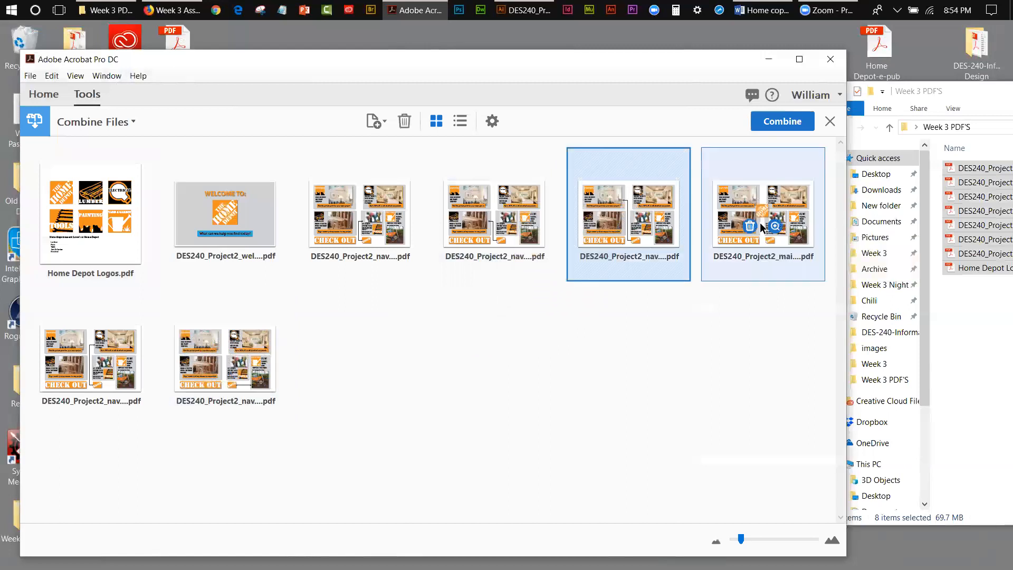
Step: Preview DES240_Project2_navelectric.pdf and place it after the paint navigation PDF, and move the main navigation PDF directly after the welcome screen
left_click(103, 371)
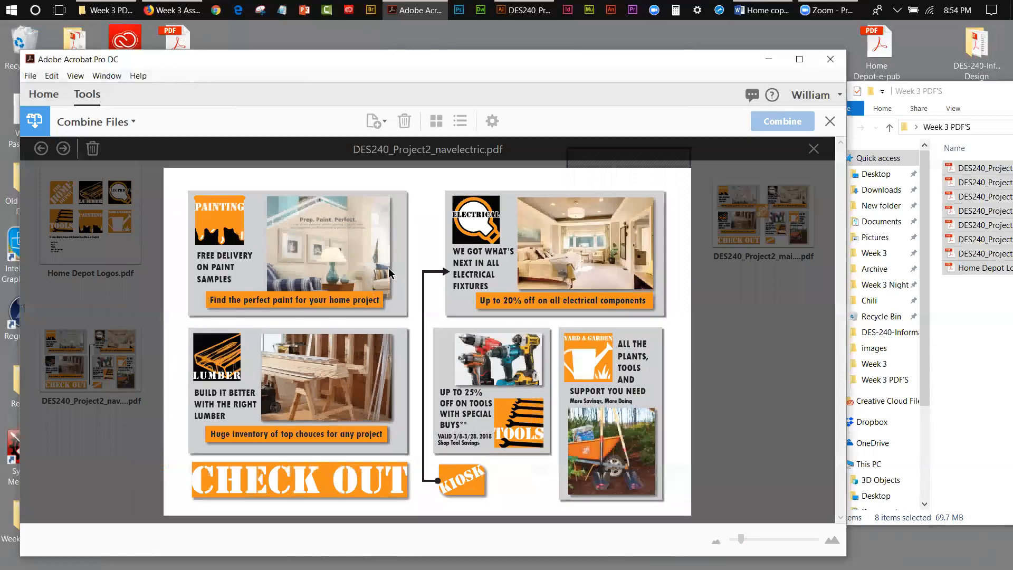
left_click(725, 296)
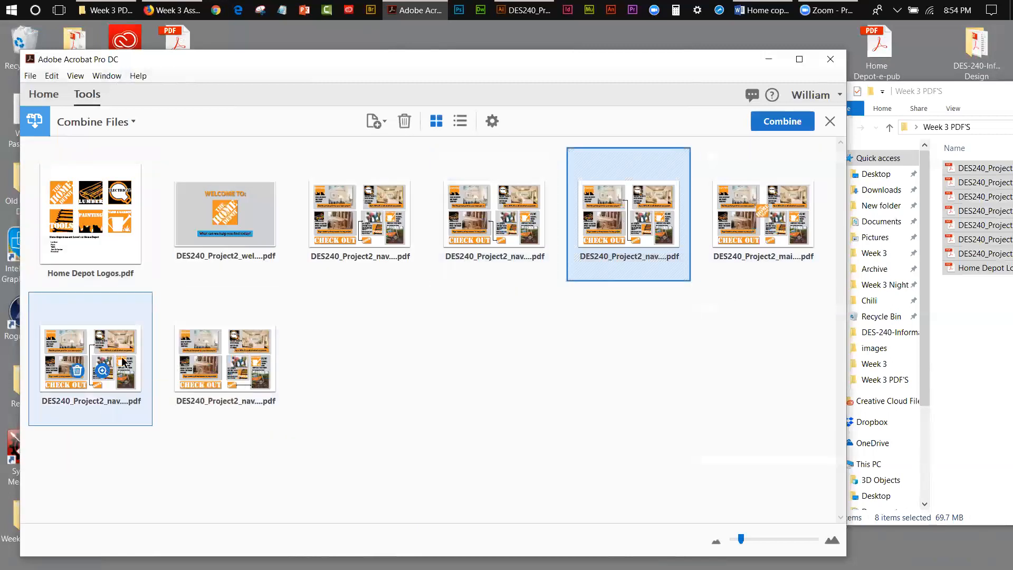
left_click_drag(150, 355, 678, 233)
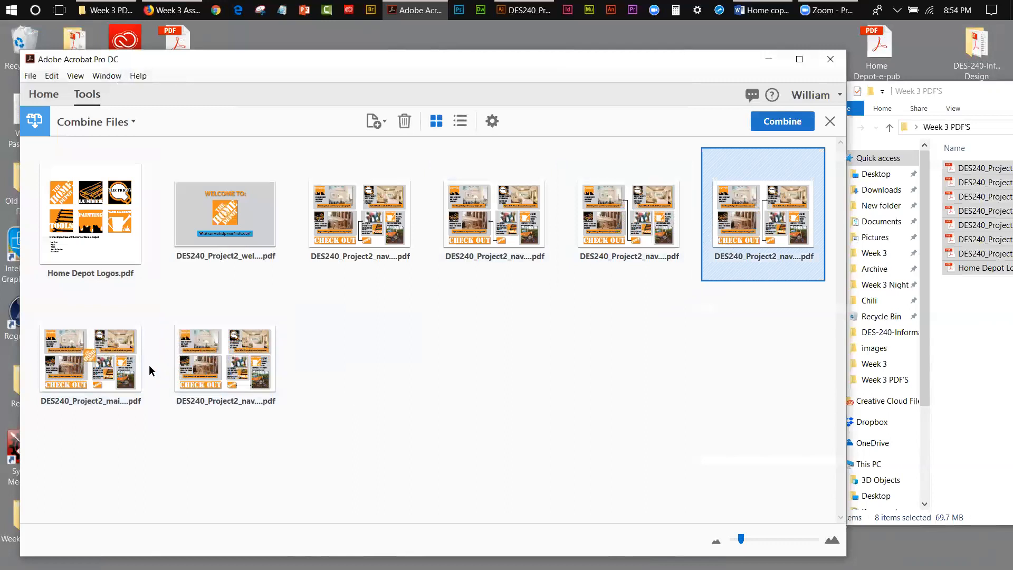
left_click_drag(130, 350, 309, 220)
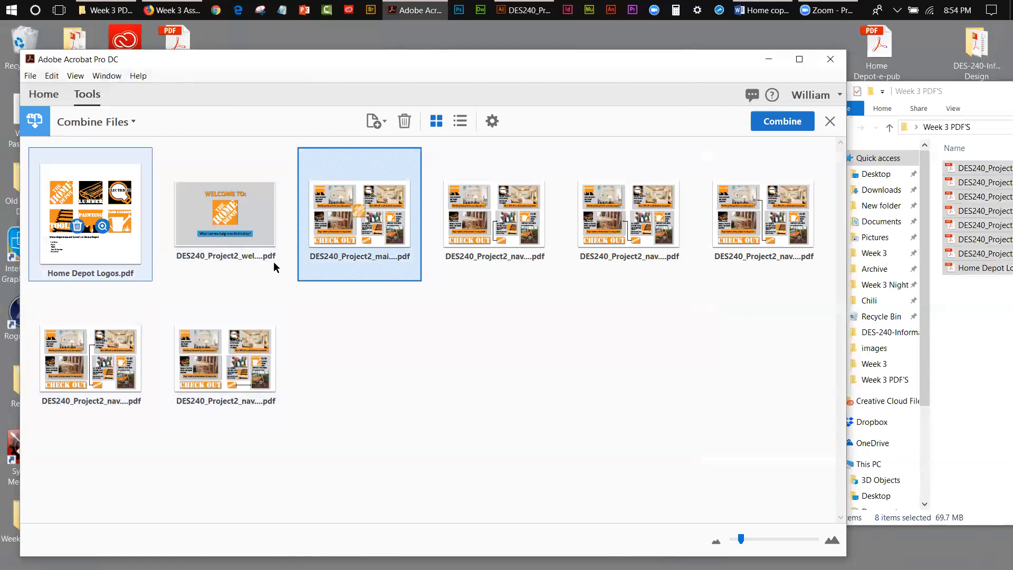
Step: Combine the ordered files into a single PDF and view it one full page at a time, advancing to page 2
left_click(787, 124)
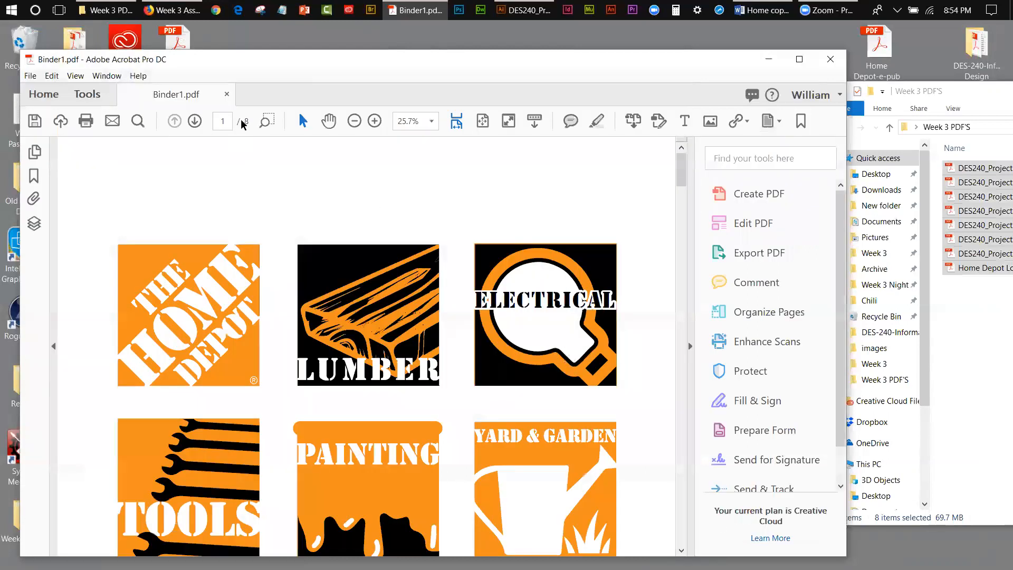
left_click_drag(259, 40, 267, 38)
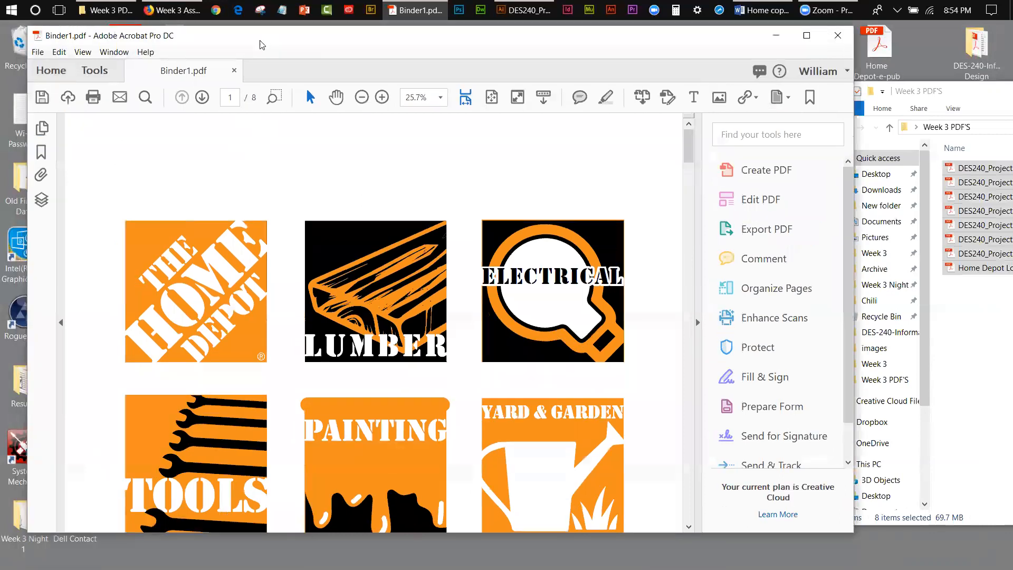
left_click(493, 97)
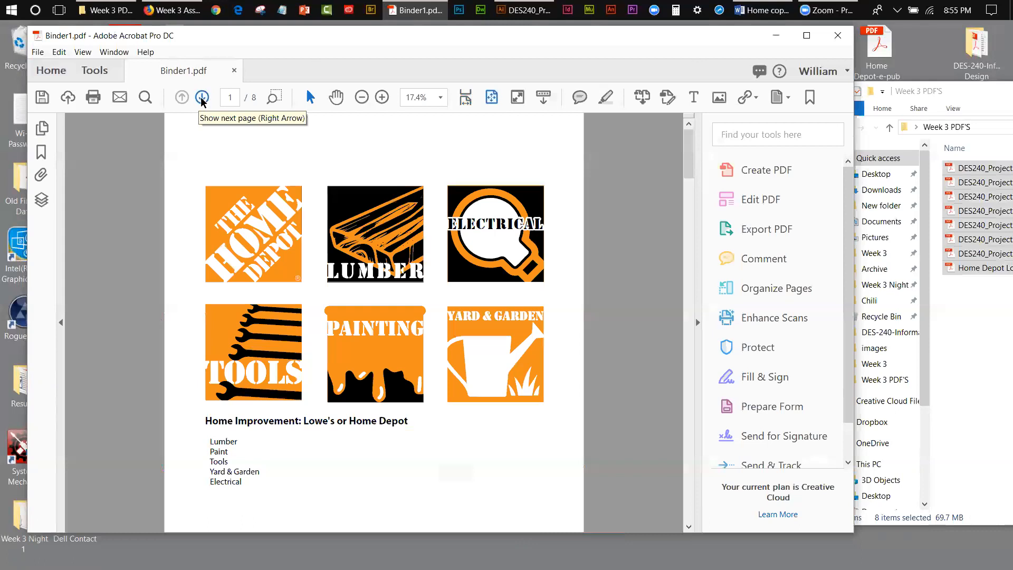
left_click(202, 97)
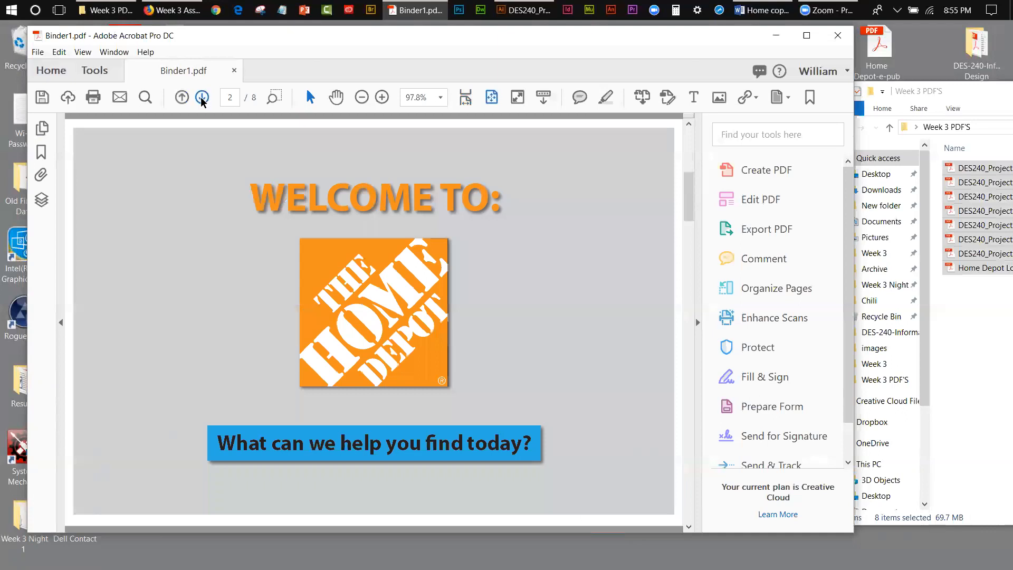
Step: Page through the combined PDF from page 3 to page 8 to check the order of the navigation screens
left_click(201, 97)
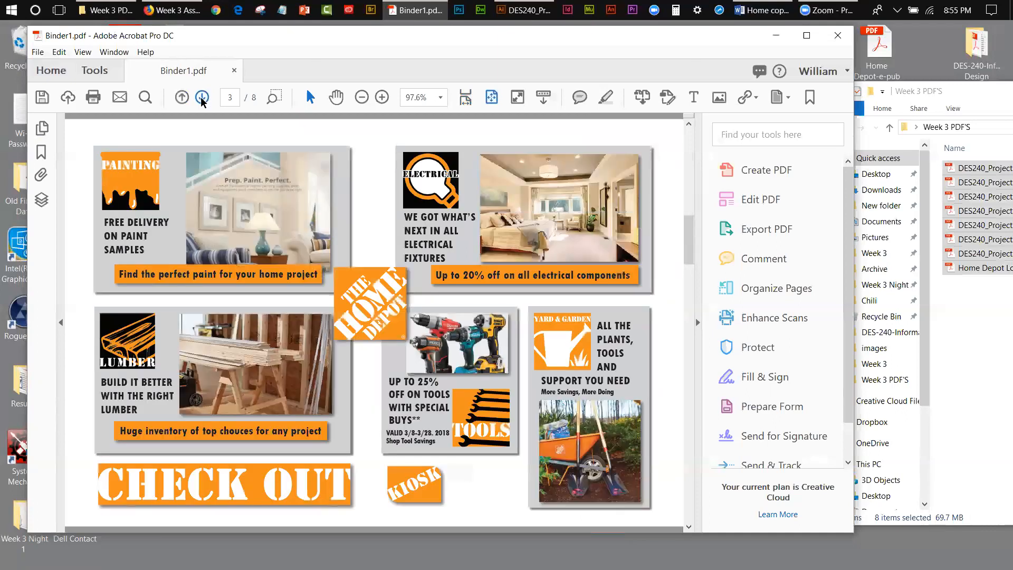
left_click(202, 97)
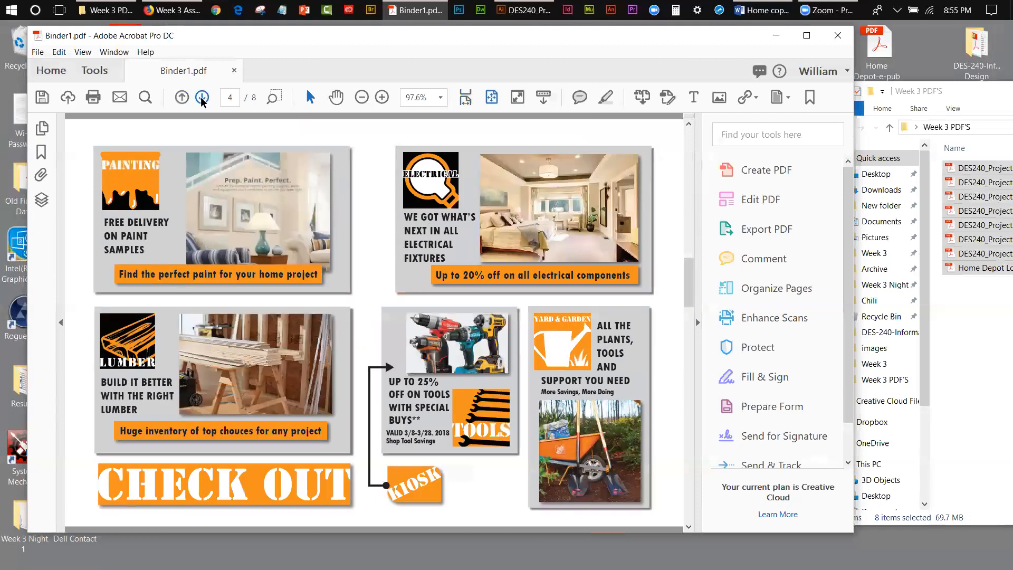
left_click(202, 97)
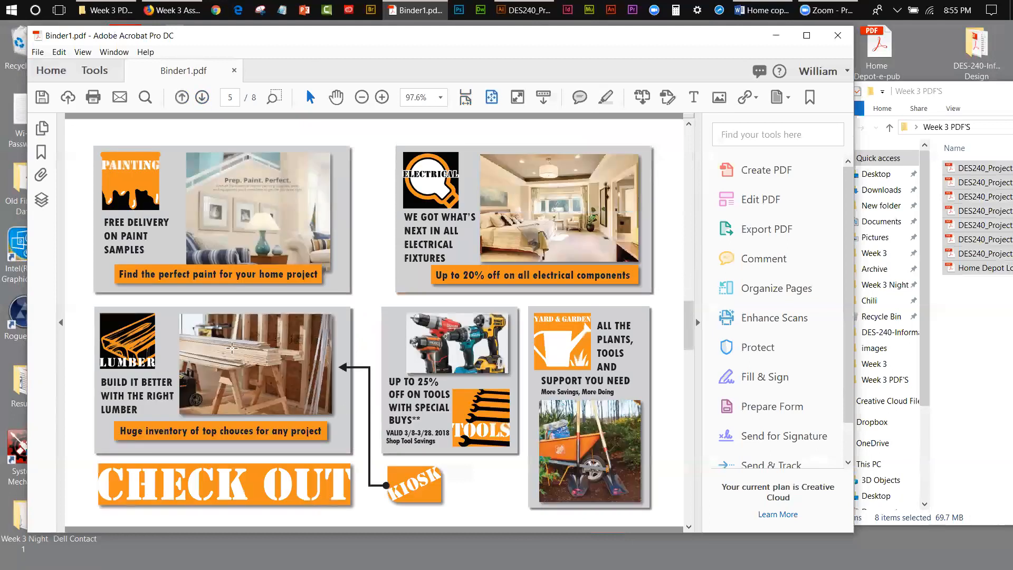
left_click(204, 93)
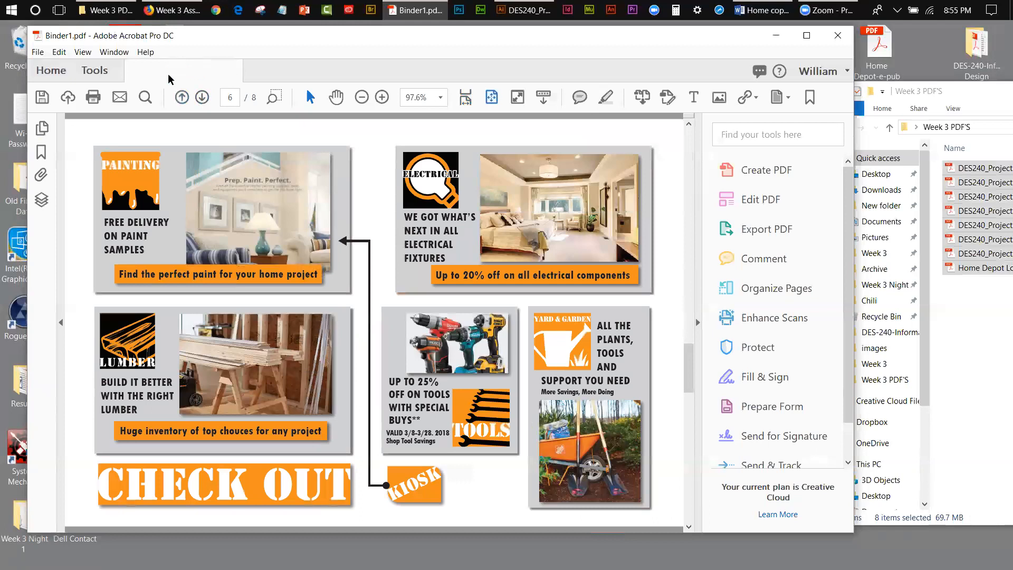
left_click(203, 98)
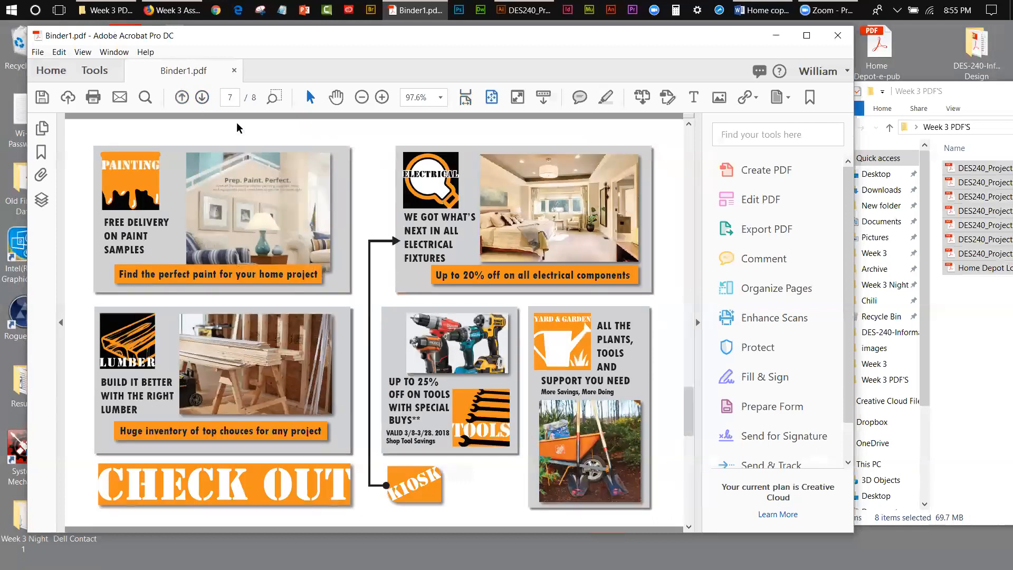
left_click(201, 98)
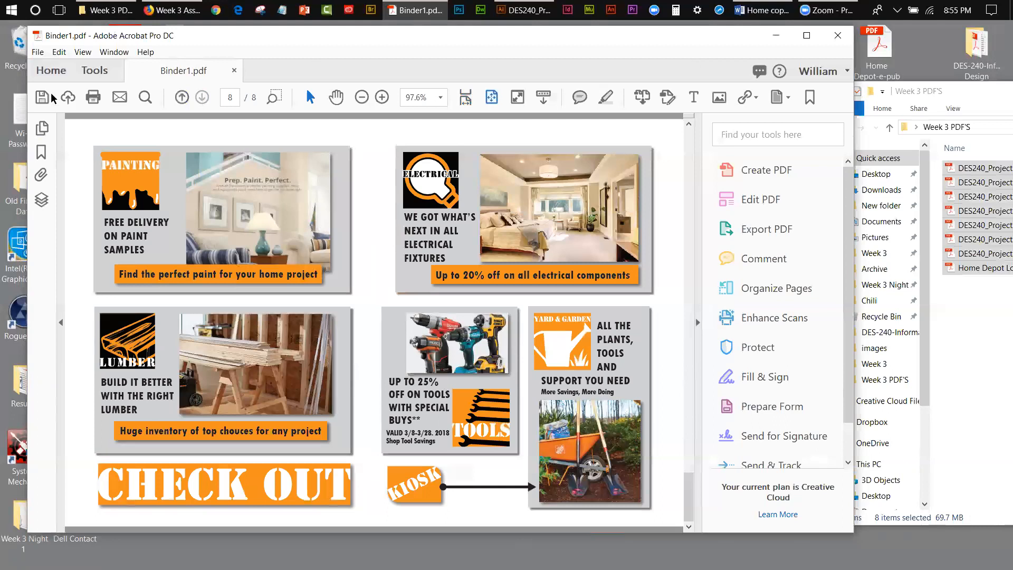
Step: Start saving the combined PDF as a new file in the Week 3 PDF'S folder on the Desktop
left_click(38, 52)
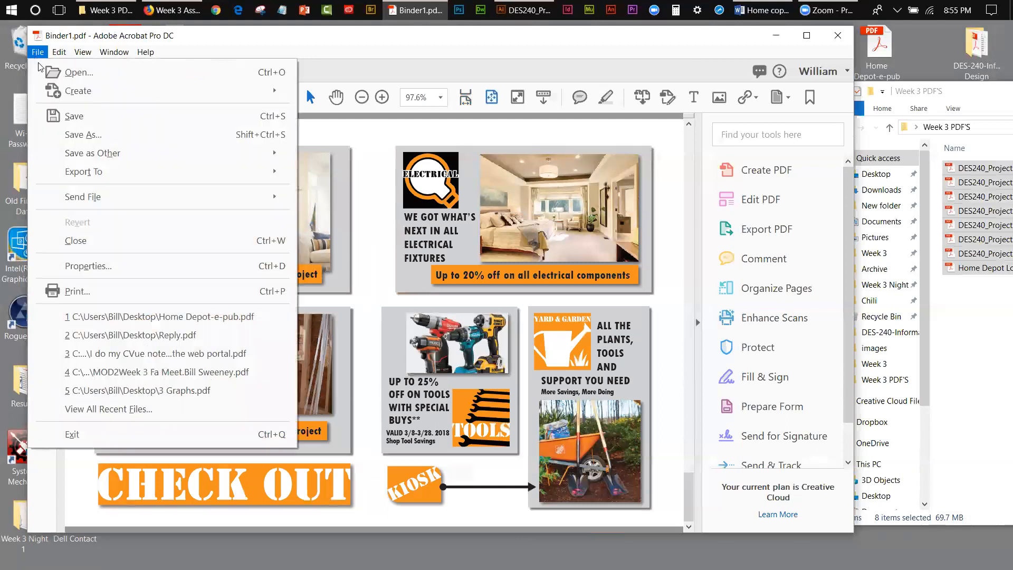
left_click(73, 136)
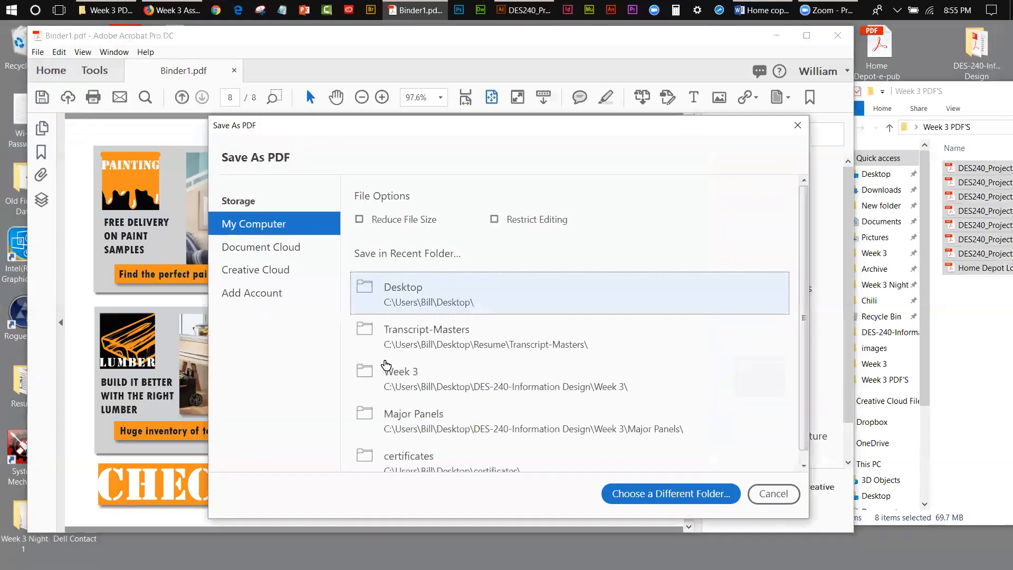
left_click(420, 289)
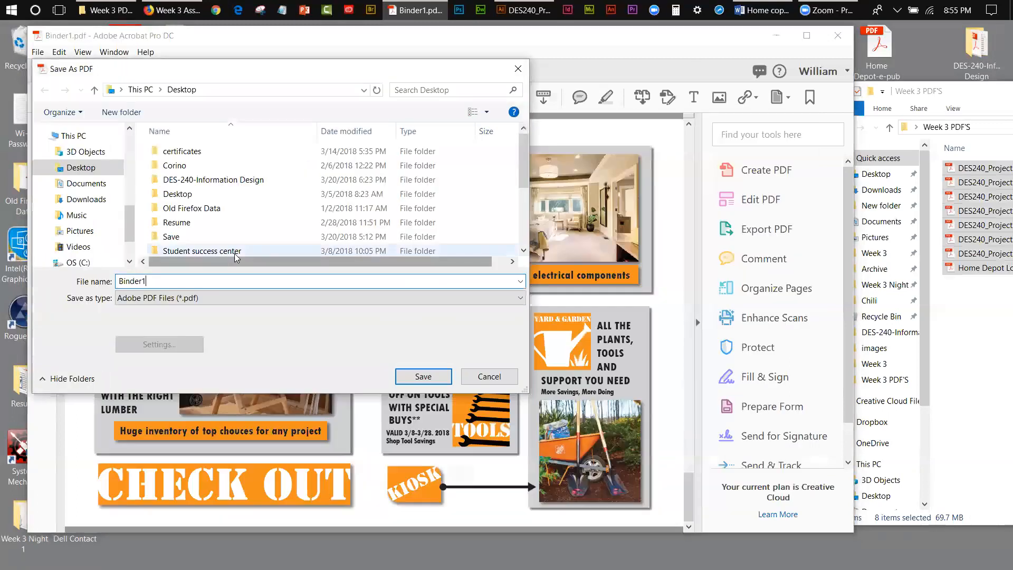
left_click_drag(131, 213, 130, 144)
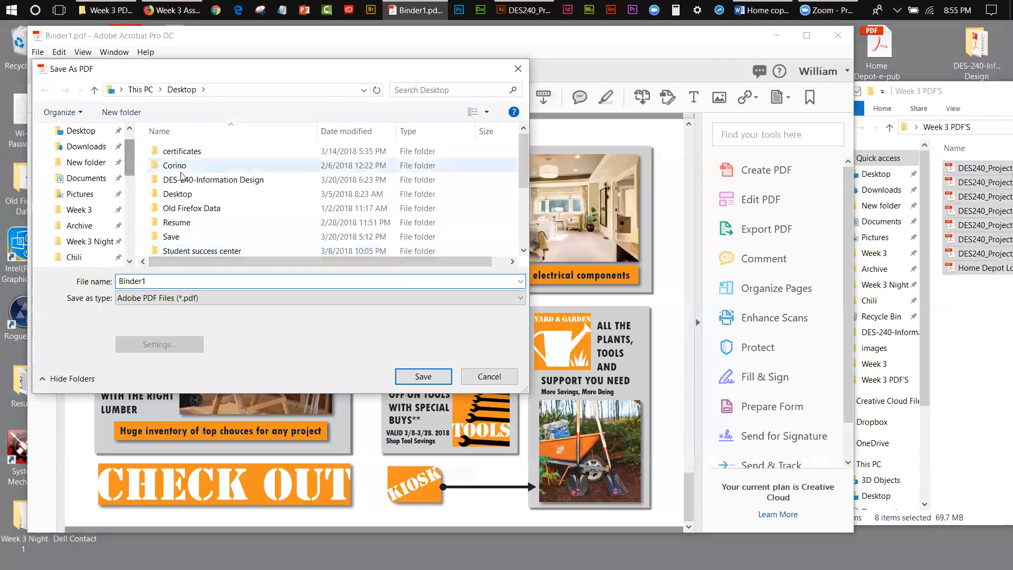
left_click_drag(521, 152, 529, 208)
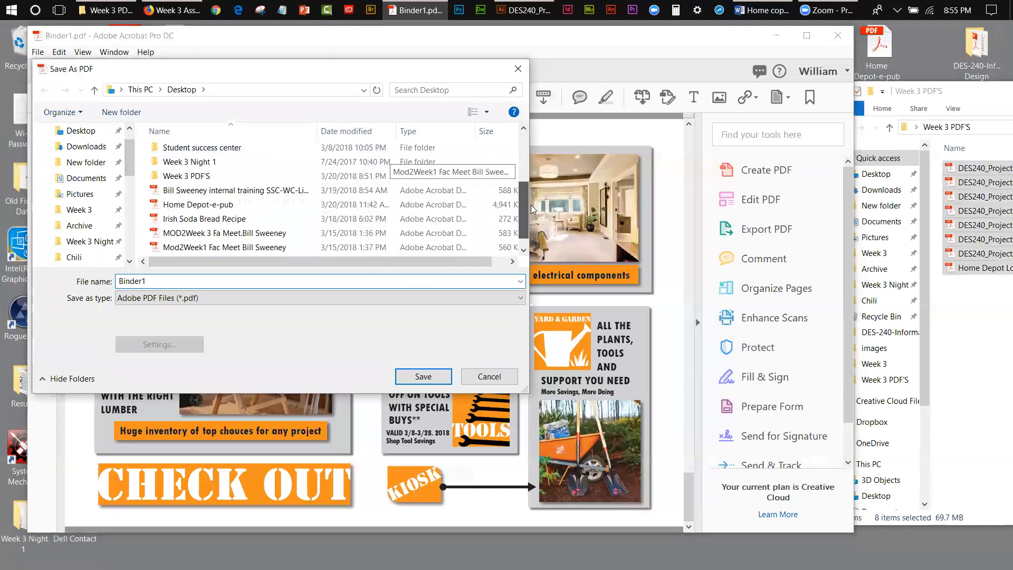
double_click(206, 177)
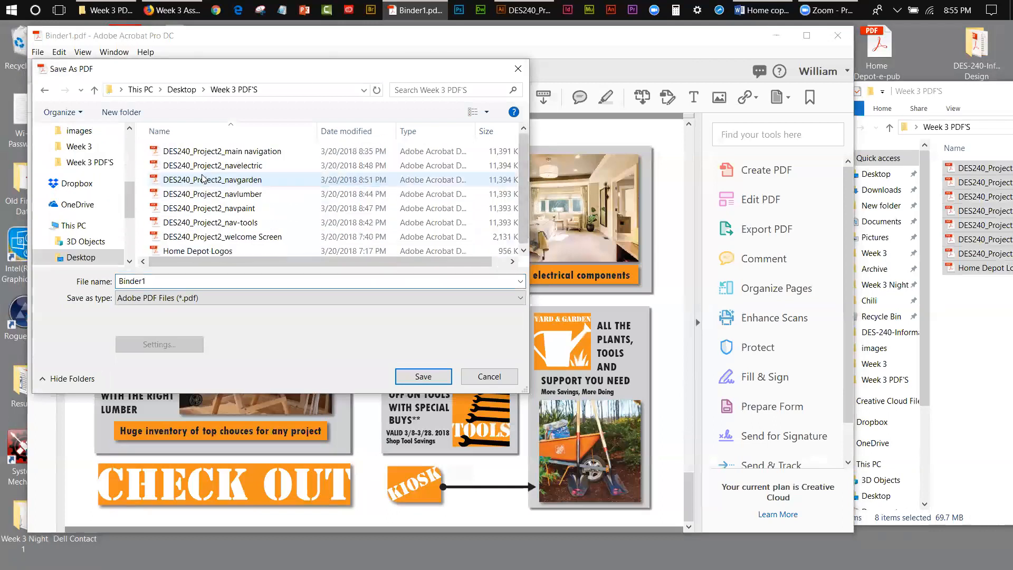
Step: Replace the default file name Binder1 with the author's full name
left_click(153, 285)
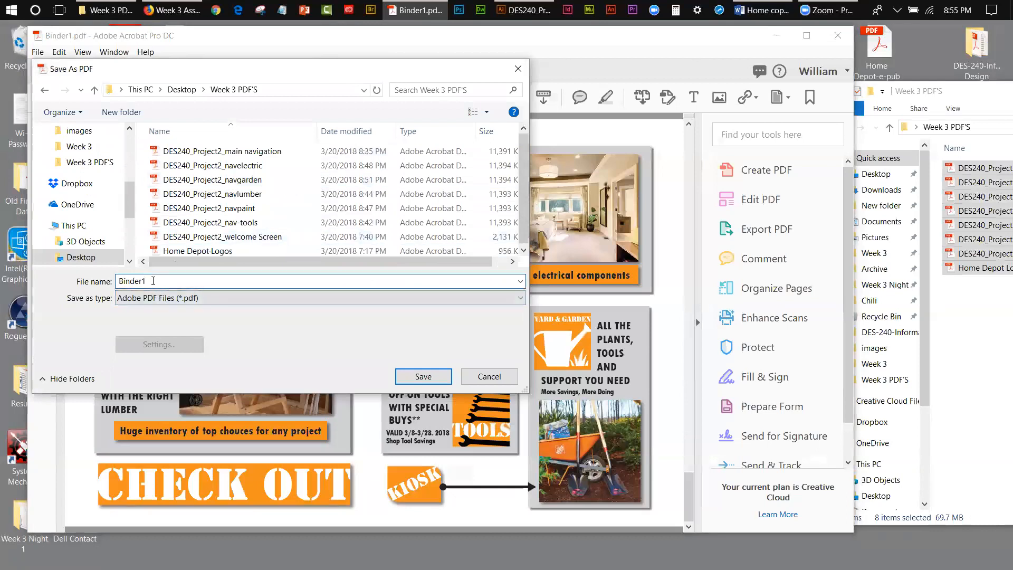
left_click_drag(149, 281, 117, 281)
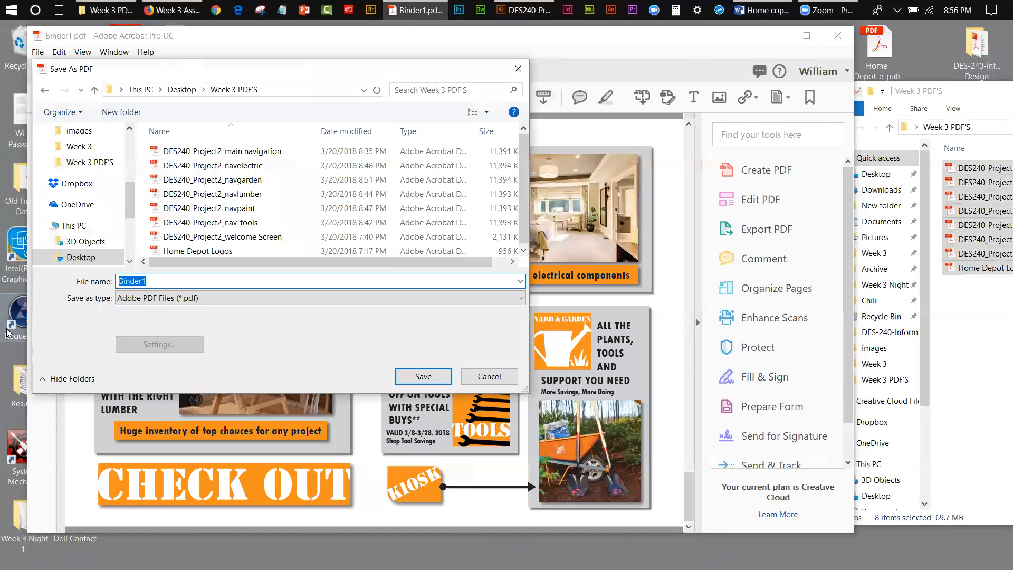
left_click(162, 284)
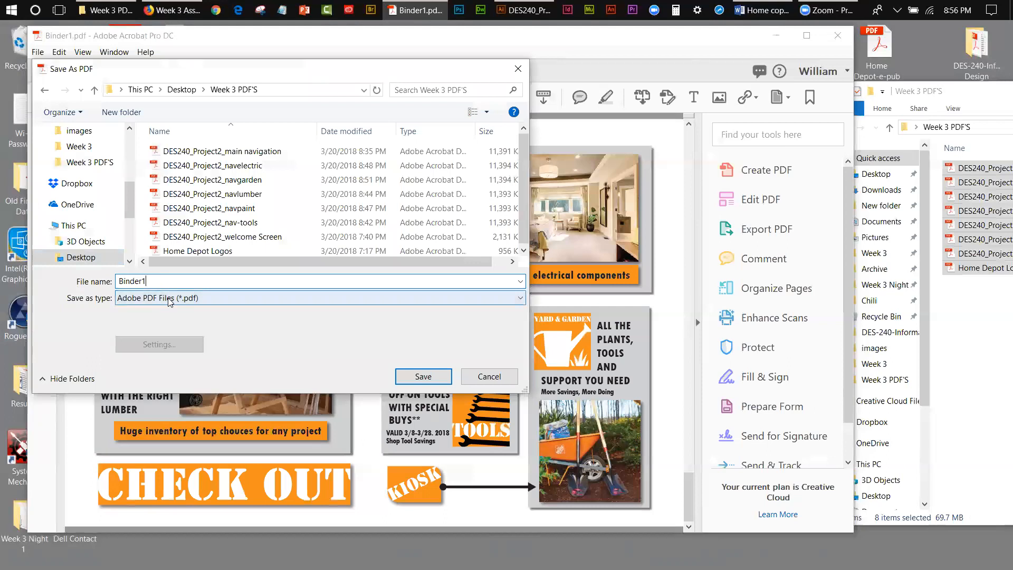
double_click(148, 282)
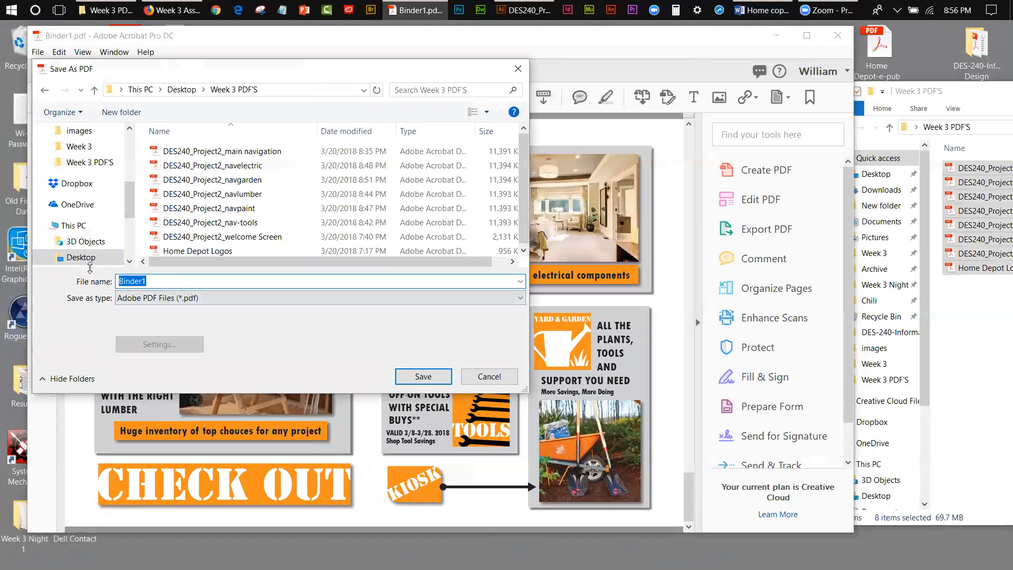
type("Bill Sweeney")
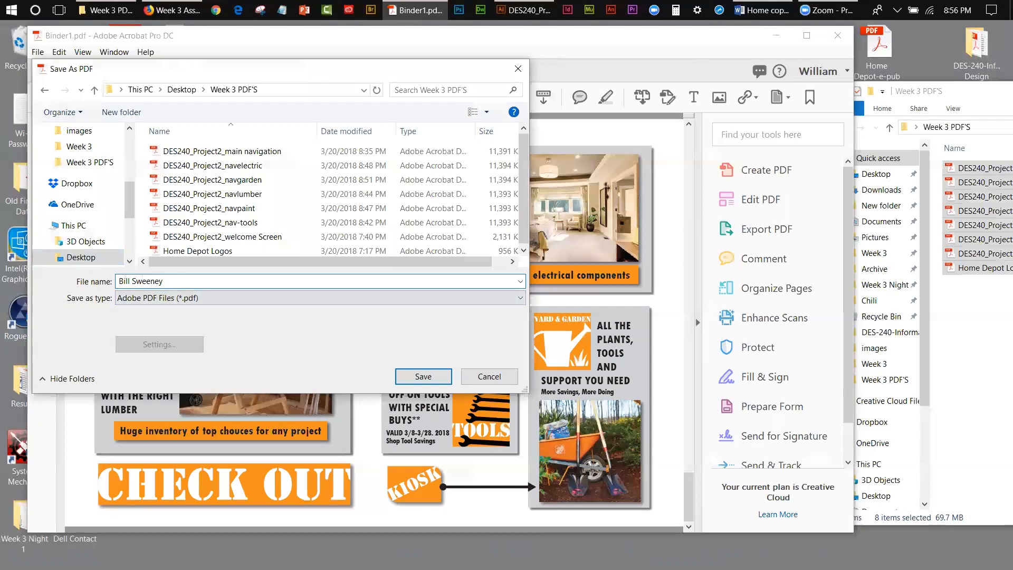